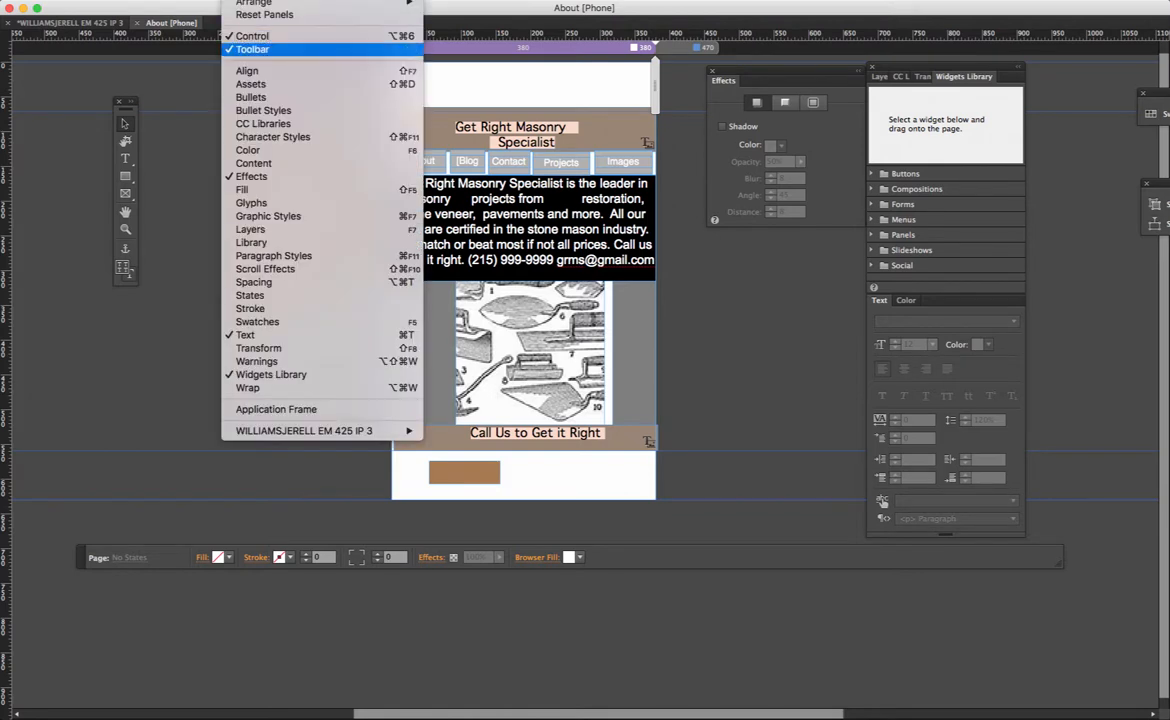
Step: Reposition the floating Control panel below the page layout and widen it
{"action": "left_click", "coordinate": [180, 83]}
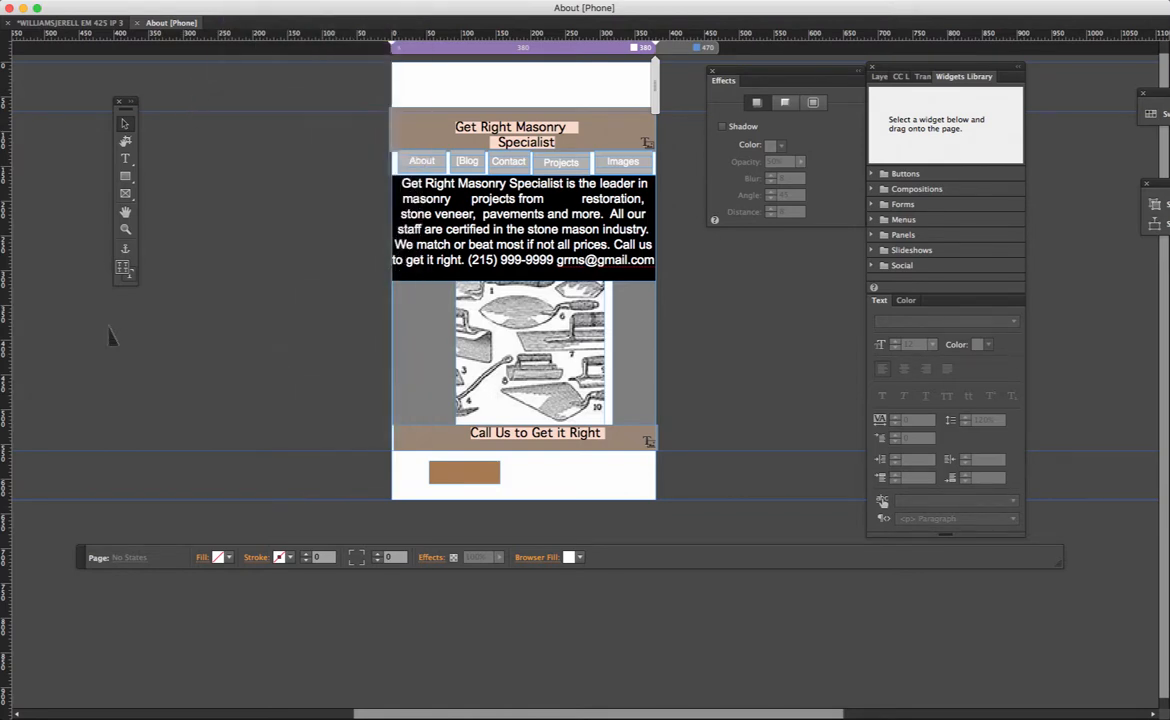
{"action": "mouse_move", "coordinate": [80, 557]}
{"action": "left_mouse_down"}
{"action": "mouse_move", "coordinate": [90, 231]}
{"action": "mouse_move", "coordinate": [70, 81]}
{"action": "mouse_move", "coordinate": [47, 61]}
{"action": "mouse_move", "coordinate": [72, 635]}
{"action": "mouse_move", "coordinate": [60, 629]}
{"action": "mouse_move", "coordinate": [532, 350]}
{"action": "mouse_move", "coordinate": [395, 238]}
{"action": "mouse_move", "coordinate": [12, 597]}
{"action": "mouse_move", "coordinate": [50, 592]}
{"action": "left_mouse_up"}
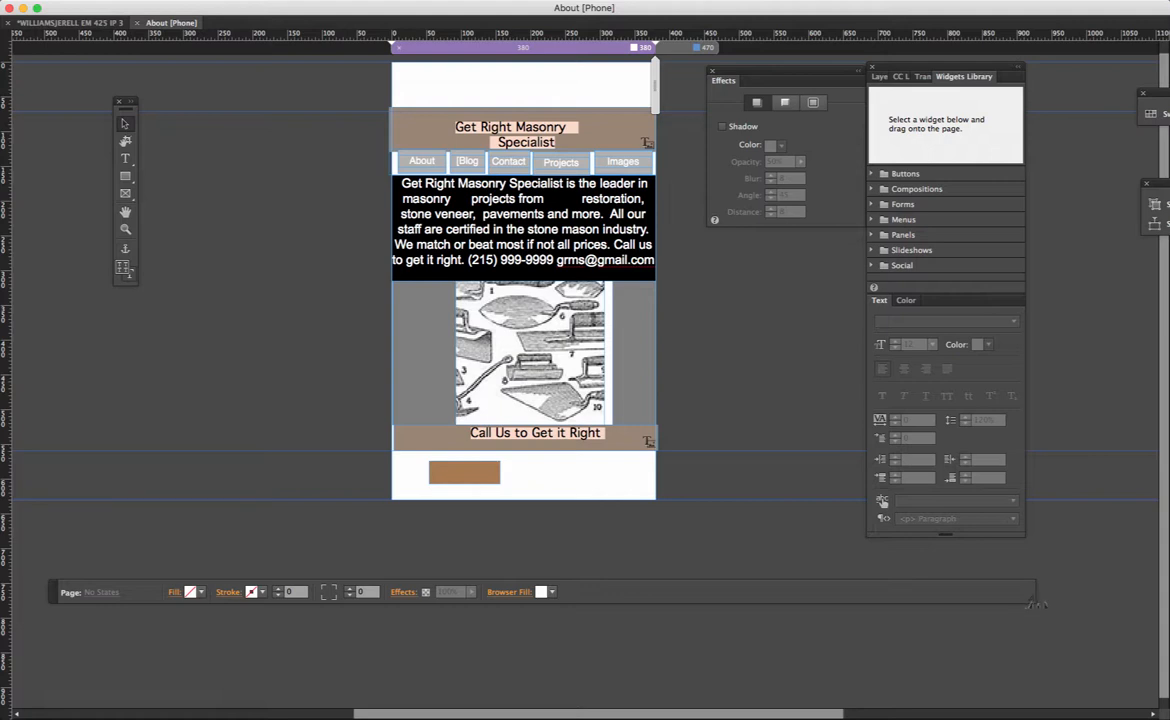
{"action": "left_click_drag", "start_coordinate": [1038, 604], "coordinate": [1098, 603]}
Step: Delete the brown rectangle under the footer band and draw a new small rectangle there at about X 15, Y 572
{"action": "mouse_move", "coordinate": [455, 482]}
{"action": "left_mouse_down"}
{"action": "mouse_move", "coordinate": [446, 485]}
{"action": "mouse_move", "coordinate": [462, 487]}
{"action": "left_mouse_up"}
{"action": "key", "text": "Delete"}
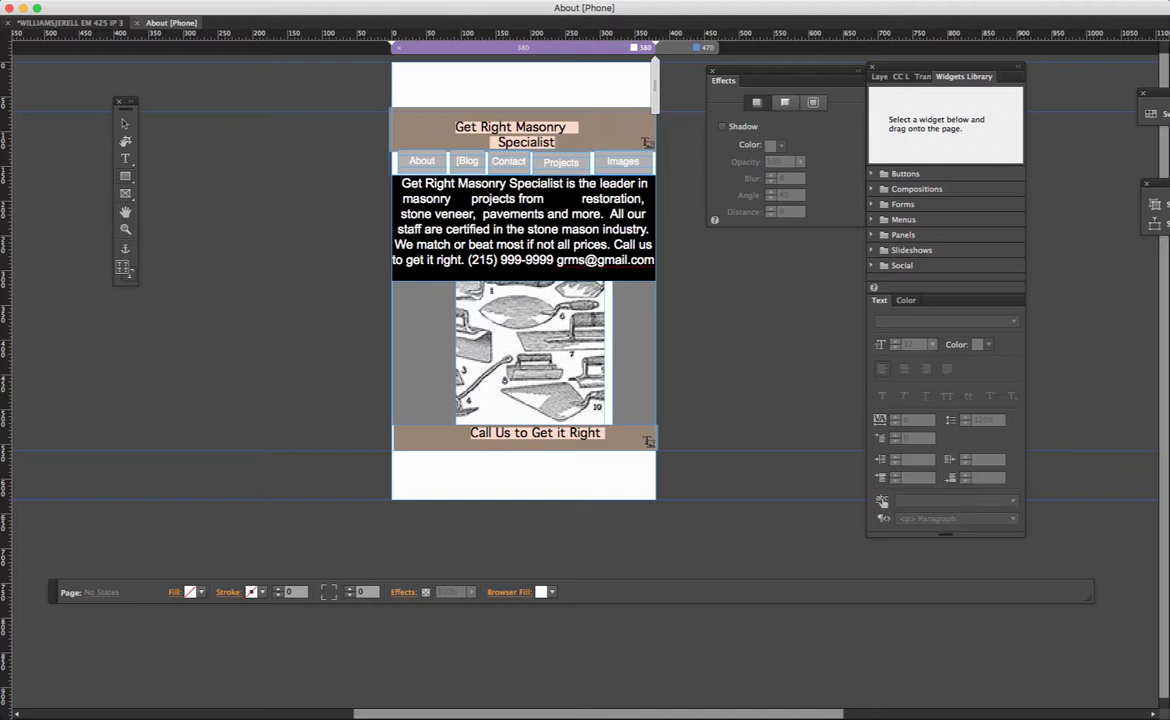
{"action": "left_click", "coordinate": [125, 176]}
{"action": "left_click_drag", "start_coordinate": [400, 460], "coordinate": [459, 480]}
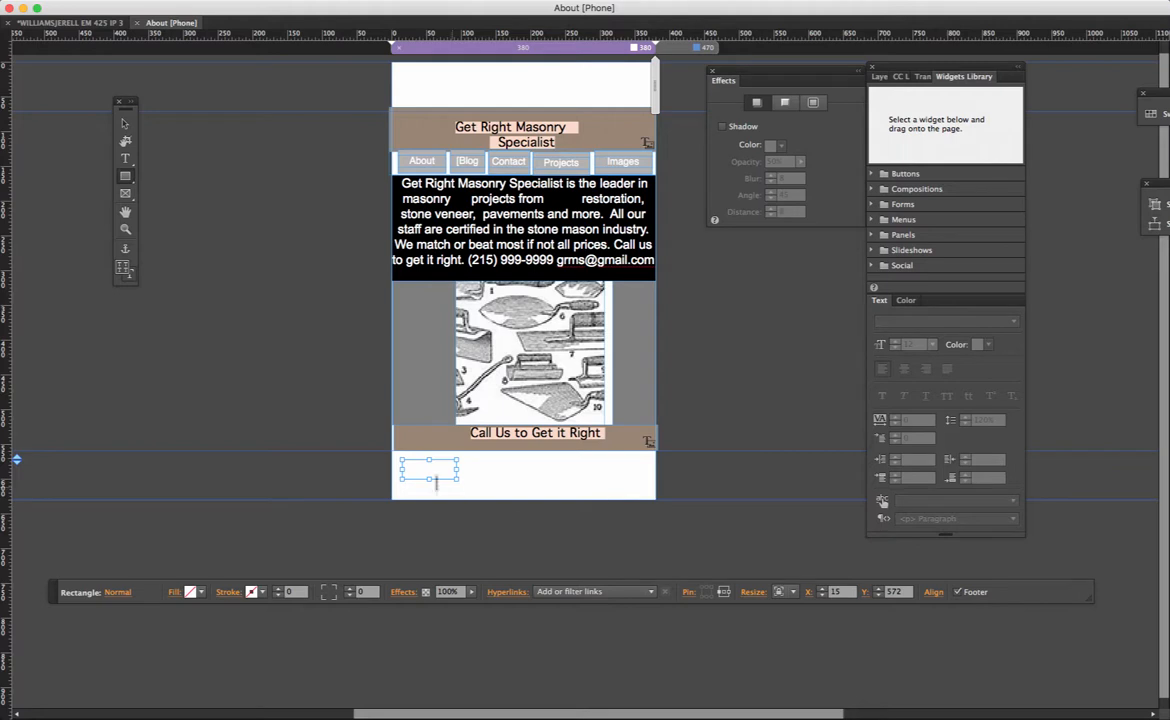
{"action": "left_click", "coordinate": [125, 123]}
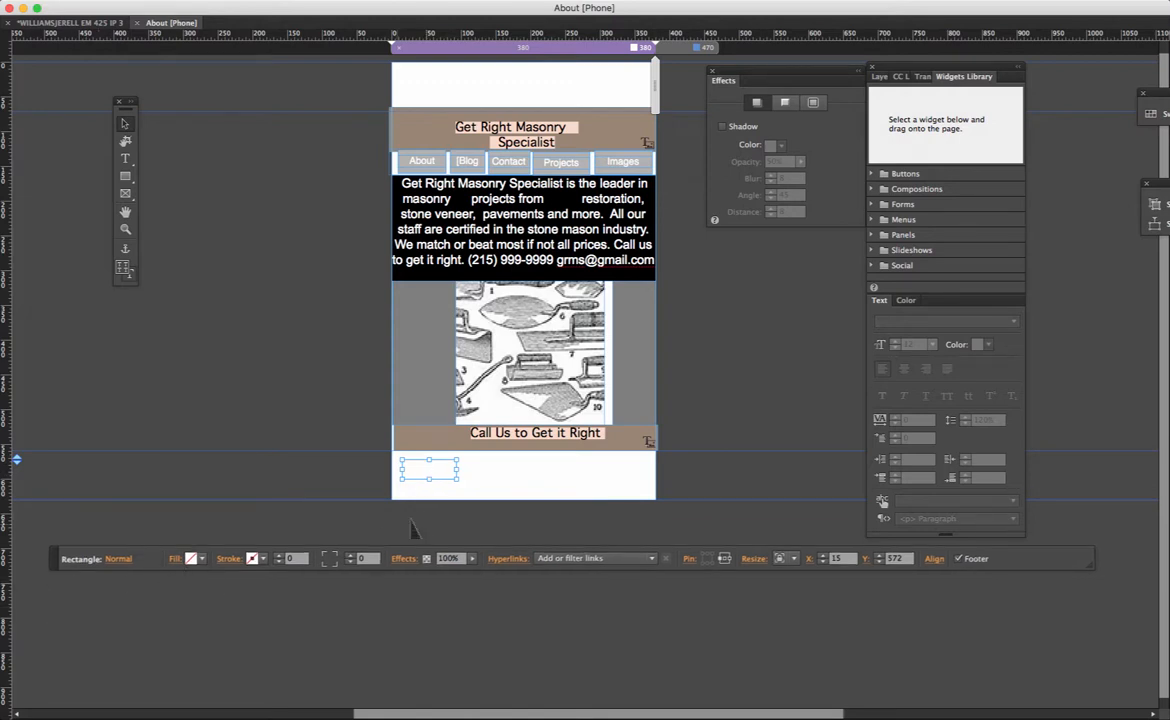
Step: Fill the new rectangle with dark grey #484848 sampled from the screen
{"action": "left_click", "coordinate": [195, 558]}
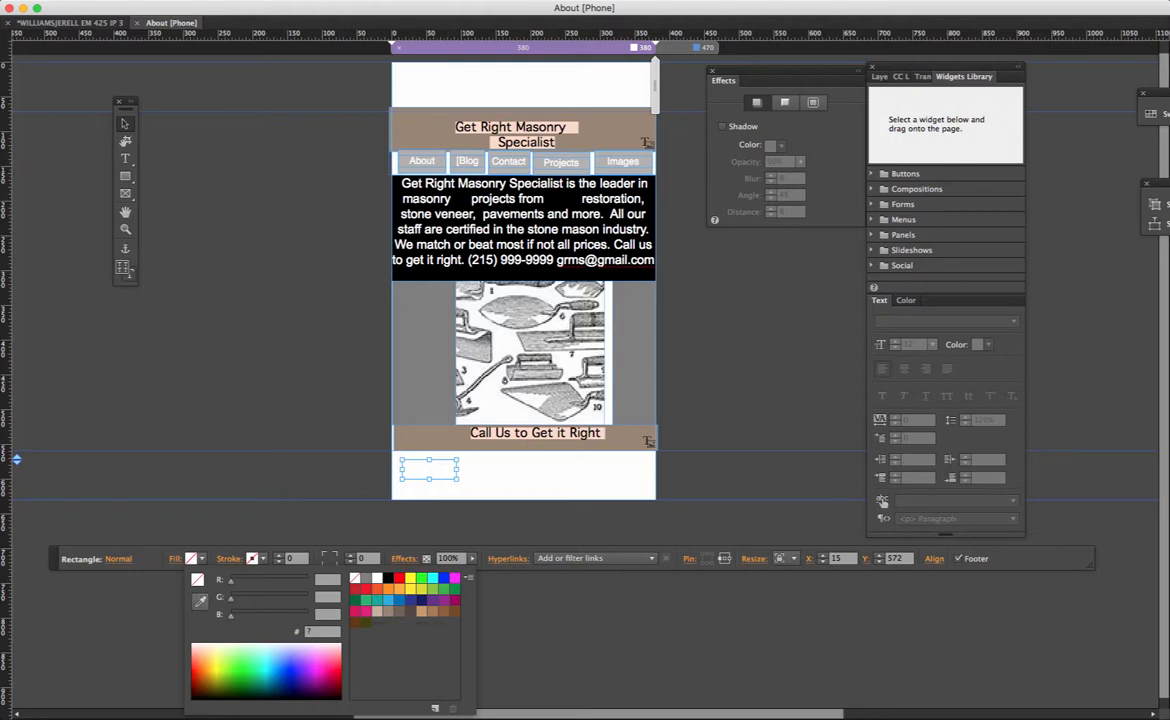
{"action": "left_click", "coordinate": [218, 601]}
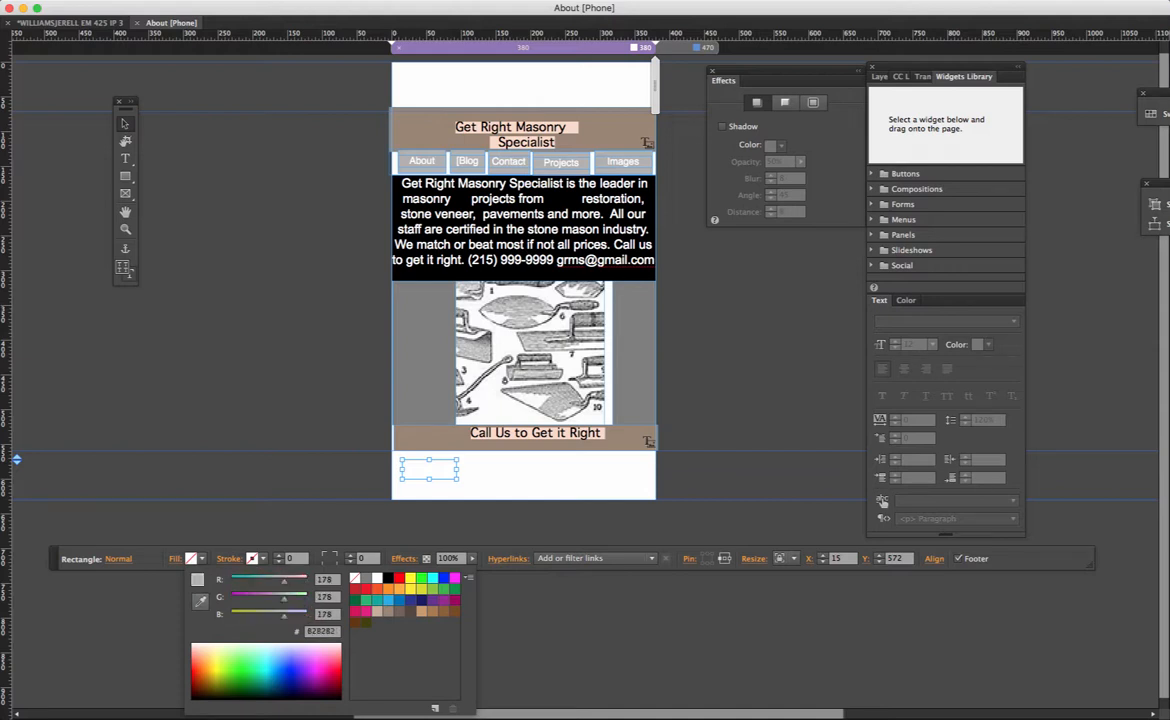
{"action": "left_click", "coordinate": [400, 430]}
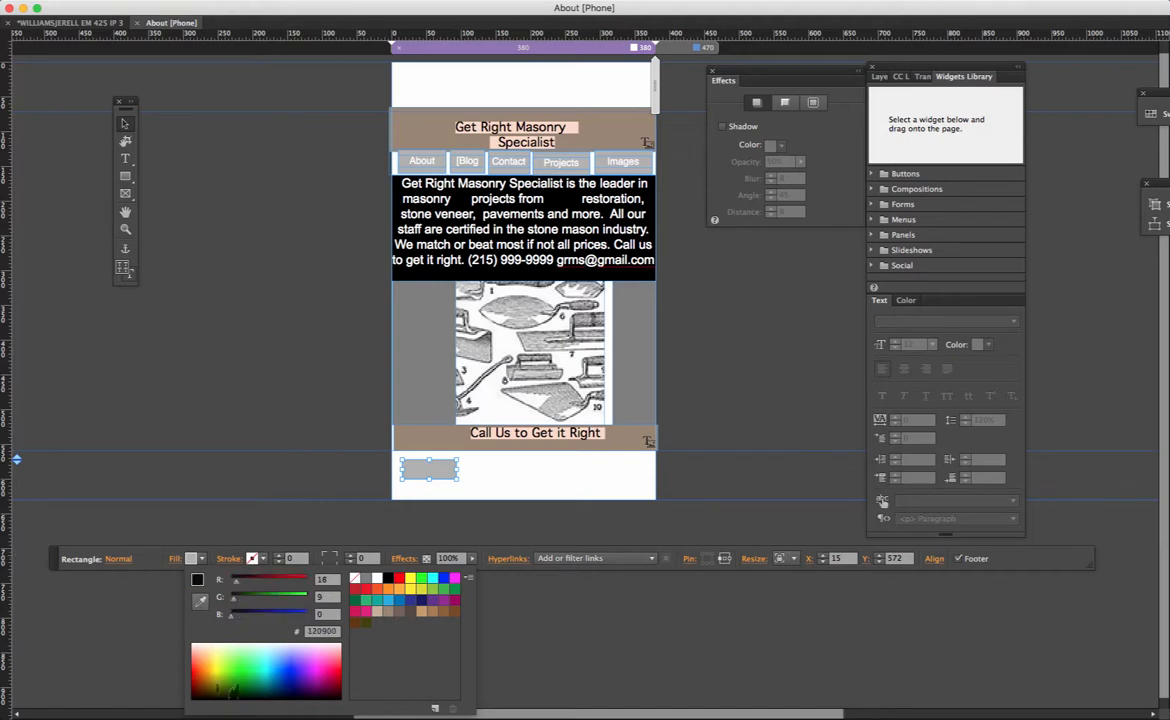
{"action": "left_click", "coordinate": [154, 562]}
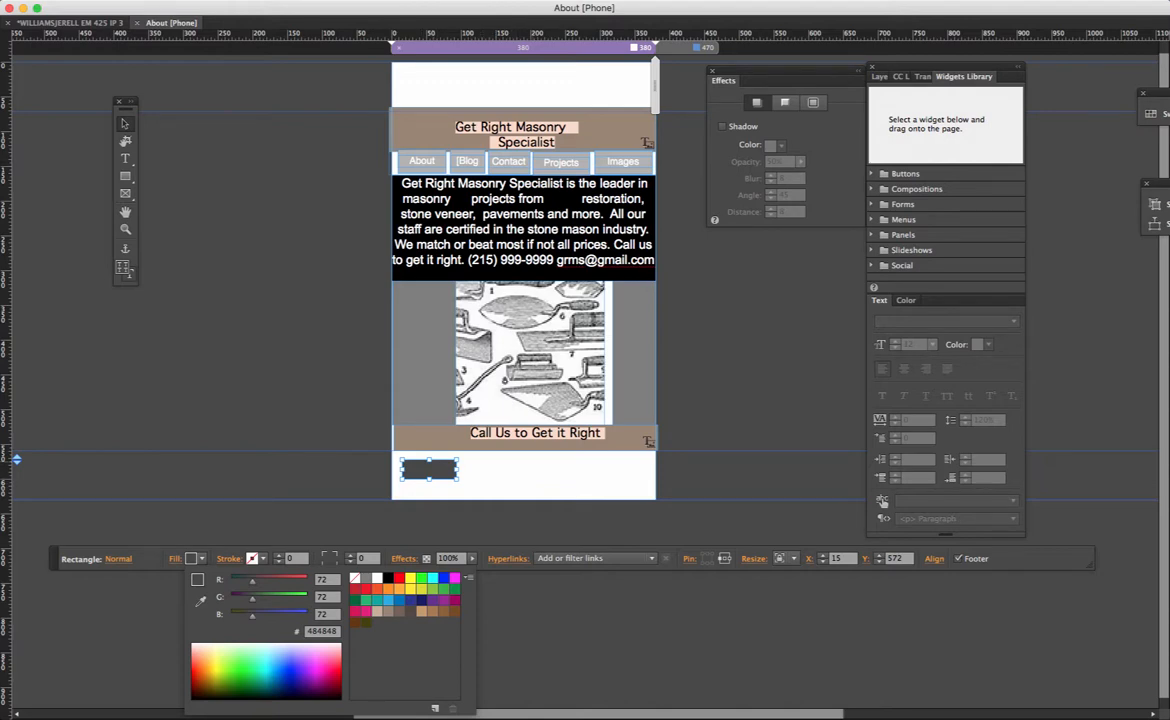
{"action": "key", "text": "t"}
{"action": "key", "text": "v"}
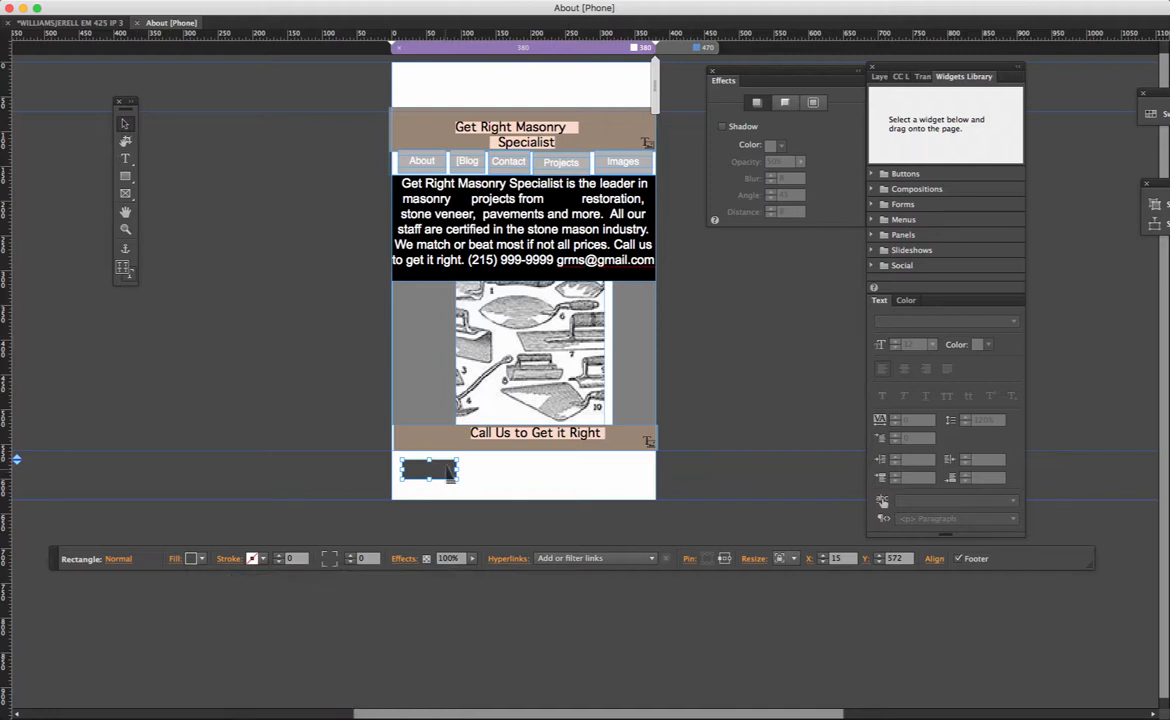
Step: Move the header title band to the page top and place the dark rectangle above the About button at about X 9, Y 101
{"action": "left_click_drag", "start_coordinate": [446, 483], "coordinate": [440, 170]}
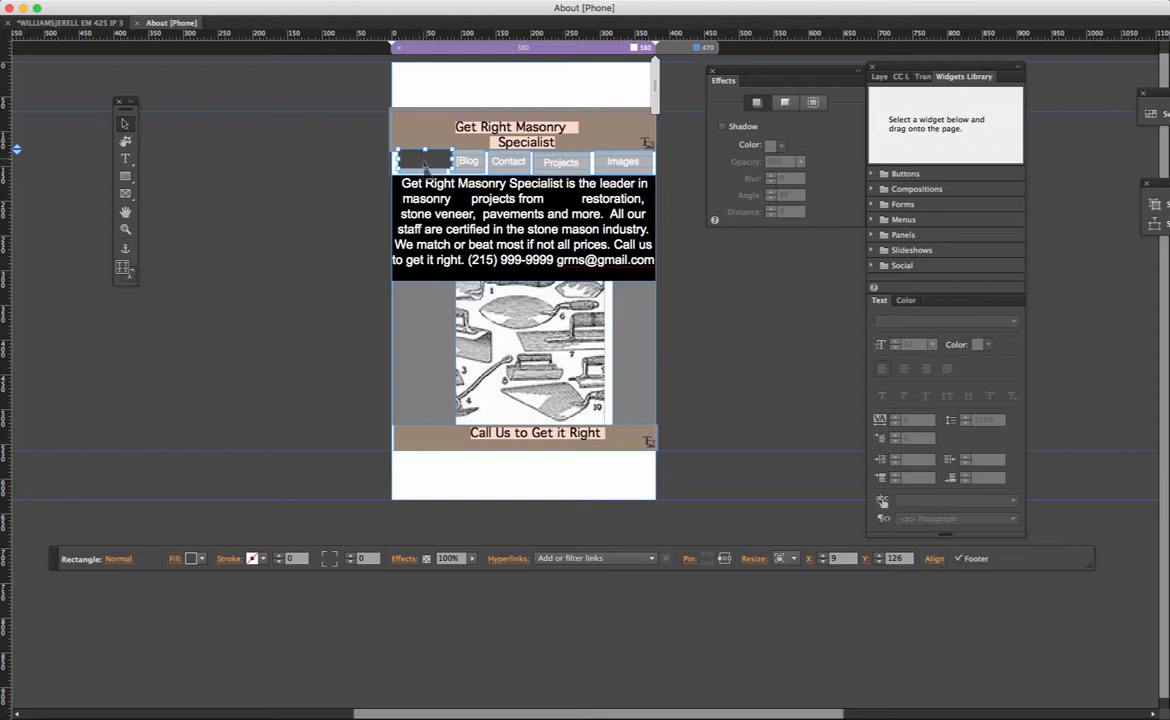
{"action": "mouse_move", "coordinate": [425, 163]}
{"action": "left_mouse_down"}
{"action": "mouse_move", "coordinate": [388, 132]}
{"action": "mouse_move", "coordinate": [423, 152]}
{"action": "mouse_move", "coordinate": [398, 137]}
{"action": "mouse_move", "coordinate": [420, 112]}
{"action": "mouse_move", "coordinate": [421, 151]}
{"action": "left_mouse_up"}
{"action": "left_click_drag", "start_coordinate": [629, 126], "coordinate": [631, 76]}
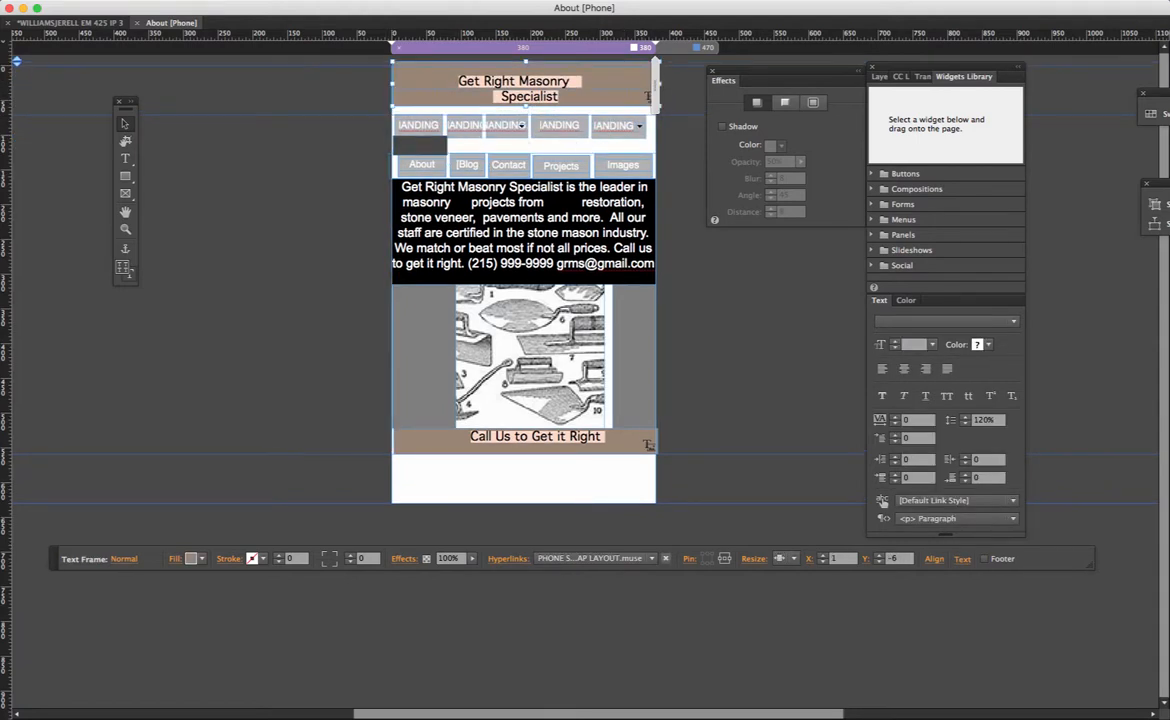
{"action": "mouse_move", "coordinate": [440, 157]}
{"action": "left_mouse_down"}
{"action": "mouse_move", "coordinate": [418, 140]}
{"action": "mouse_move", "coordinate": [440, 157]}
{"action": "left_mouse_up"}
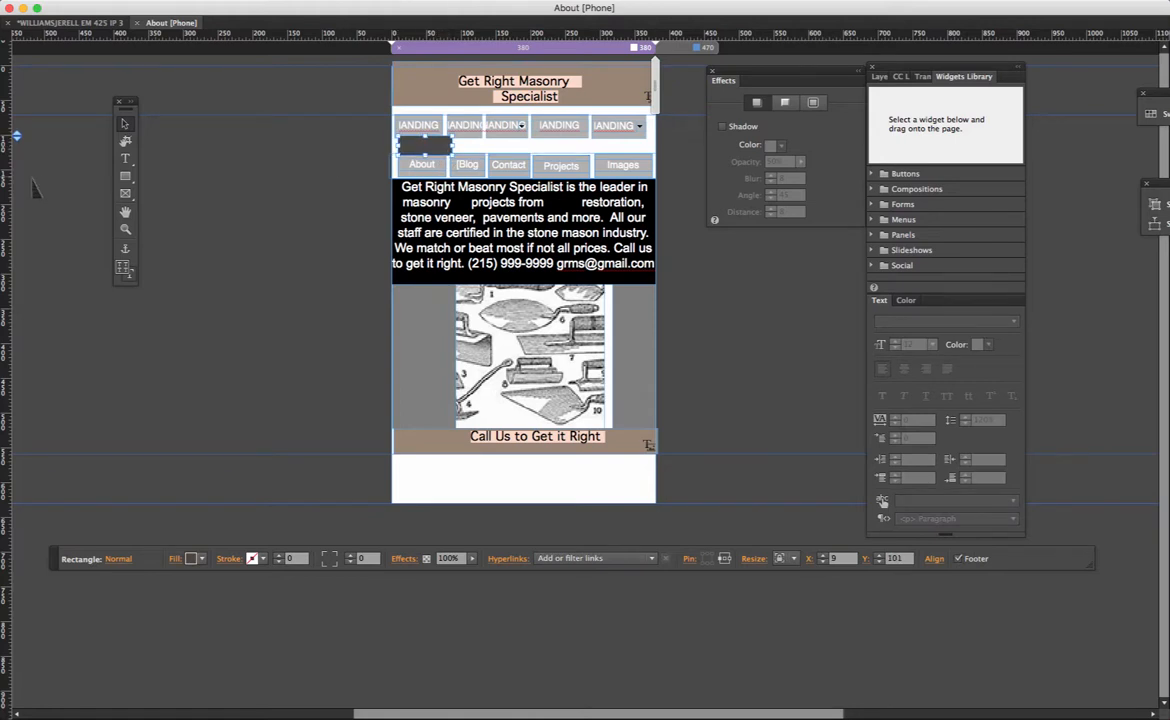
Step: Create a text frame reading "About" in the blank area under the footer band
{"action": "left_click", "coordinate": [125, 158]}
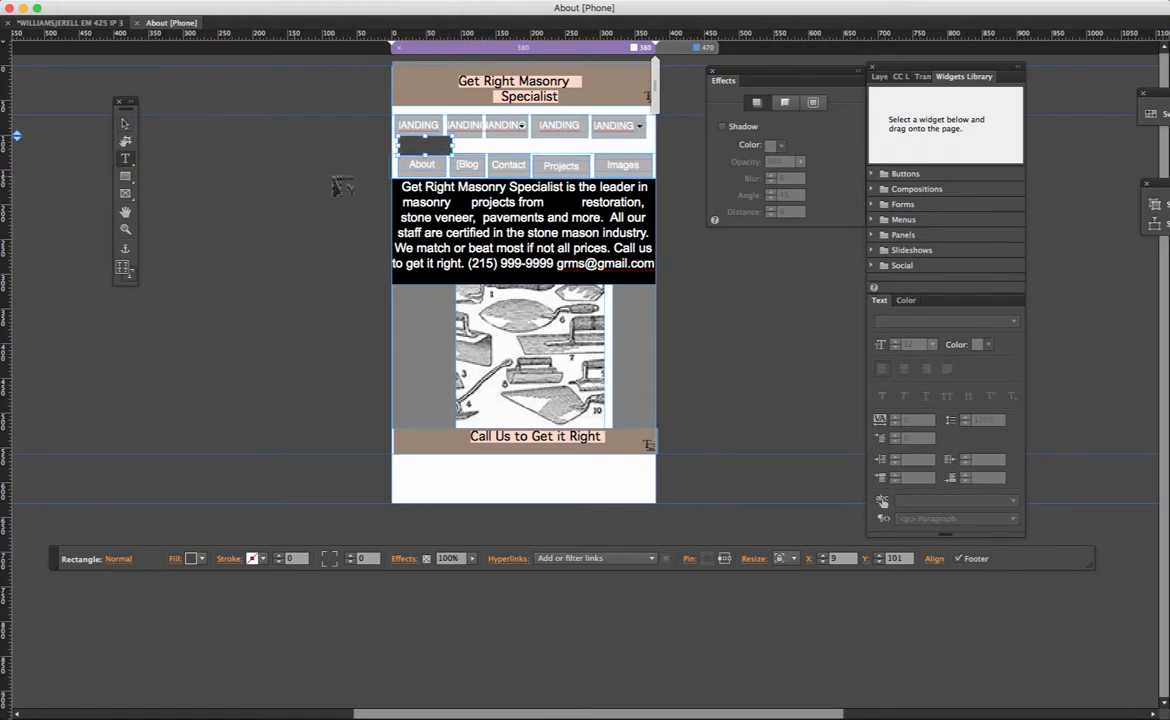
{"action": "mouse_move", "coordinate": [418, 143]}
{"action": "left_mouse_down"}
{"action": "mouse_move", "coordinate": [380, 183]}
{"action": "mouse_move", "coordinate": [412, 442]}
{"action": "mouse_move", "coordinate": [400, 440]}
{"action": "mouse_move", "coordinate": [433, 490]}
{"action": "mouse_move", "coordinate": [476, 483]}
{"action": "left_mouse_up"}
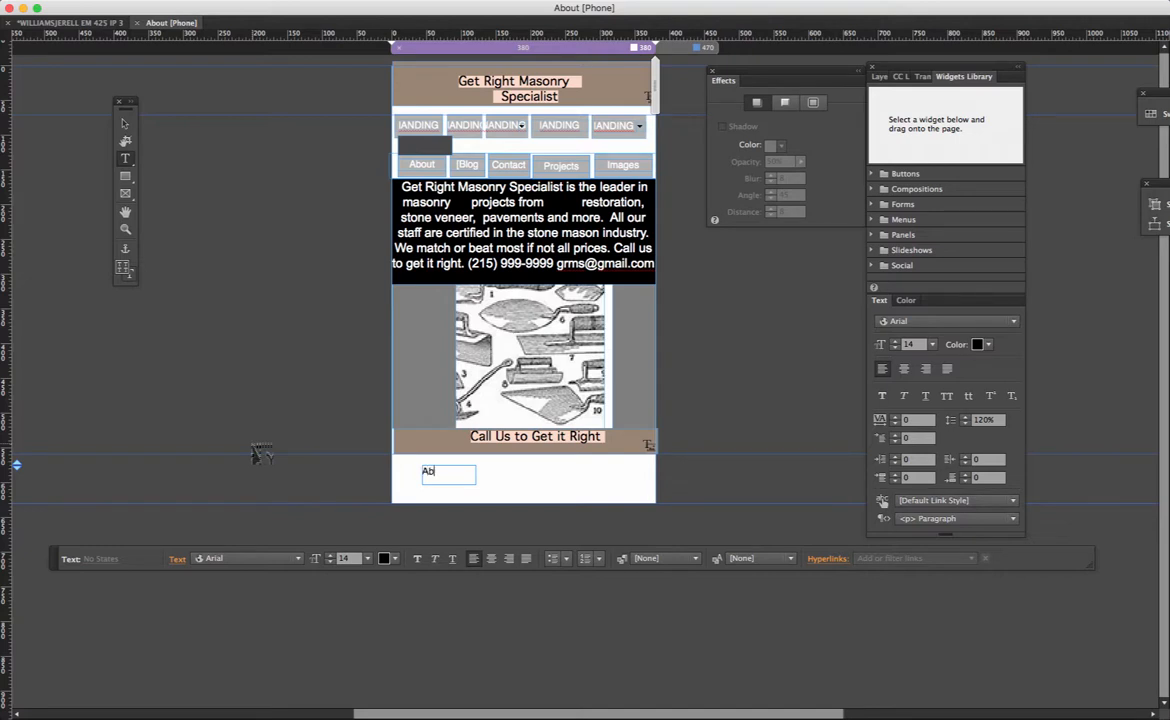
{"action": "type", "text": "About"}
Step: Set the colour of the new "About" text to white
{"action": "left_click_drag", "start_coordinate": [55, 558], "coordinate": [85, 535]}
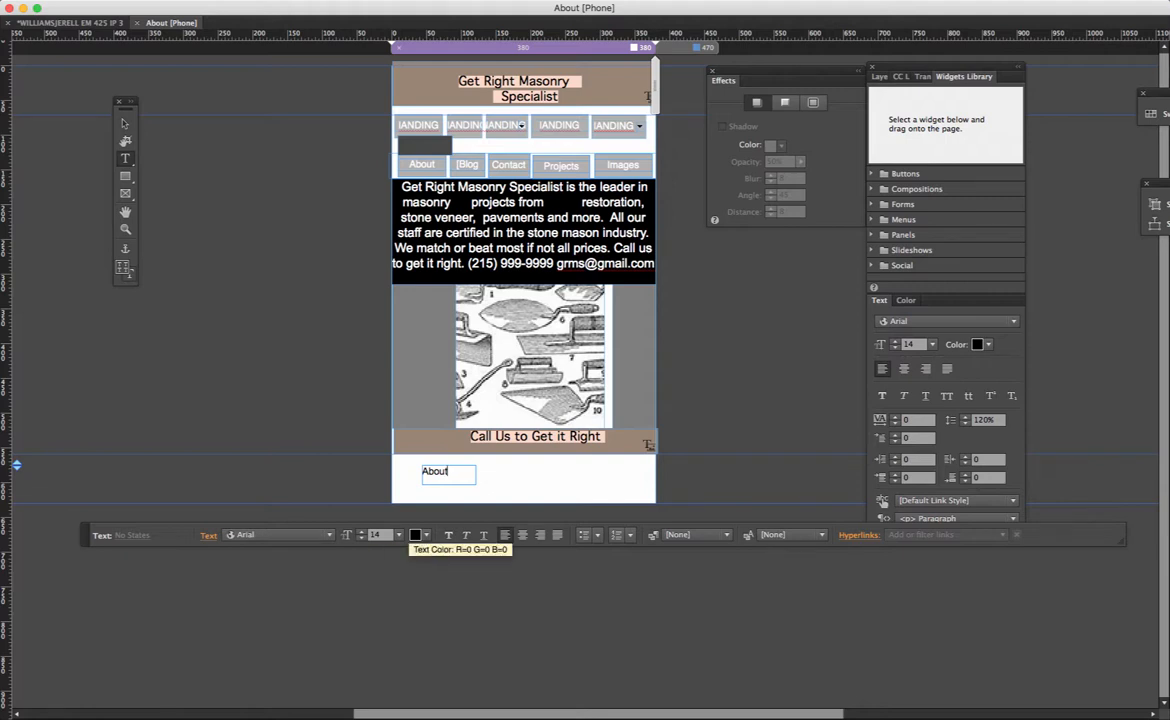
{"action": "double_click", "coordinate": [438, 472]}
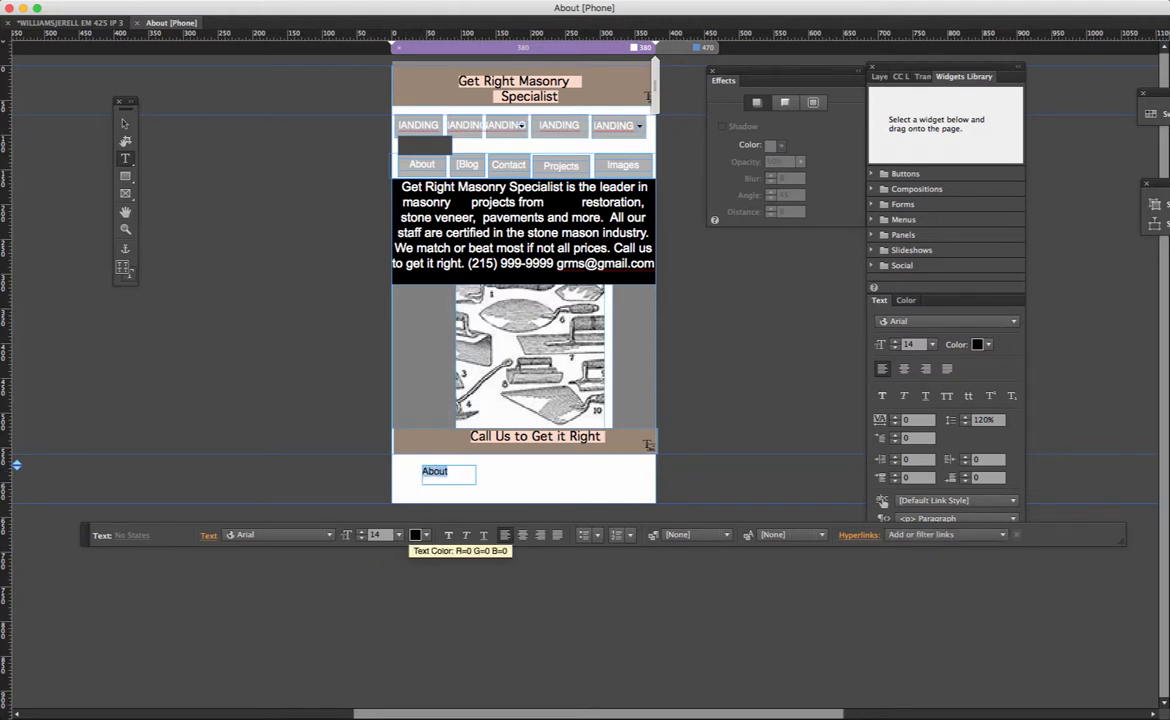
{"action": "left_click", "coordinate": [416, 535]}
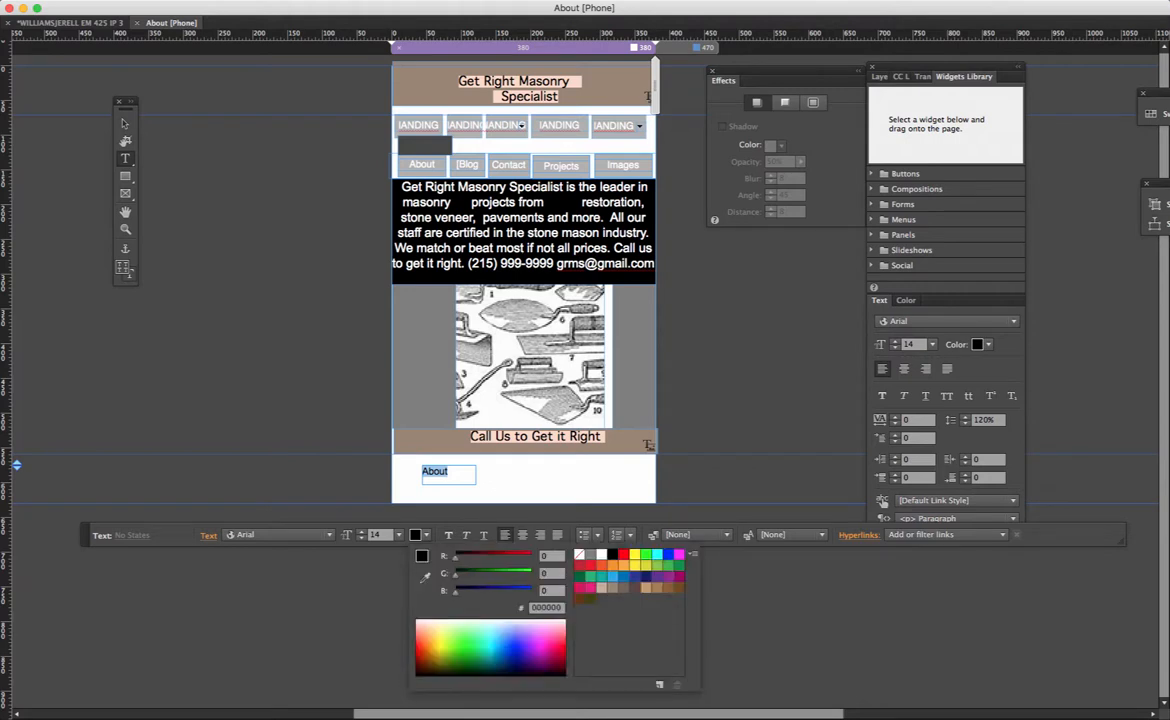
{"action": "left_click", "coordinate": [590, 554]}
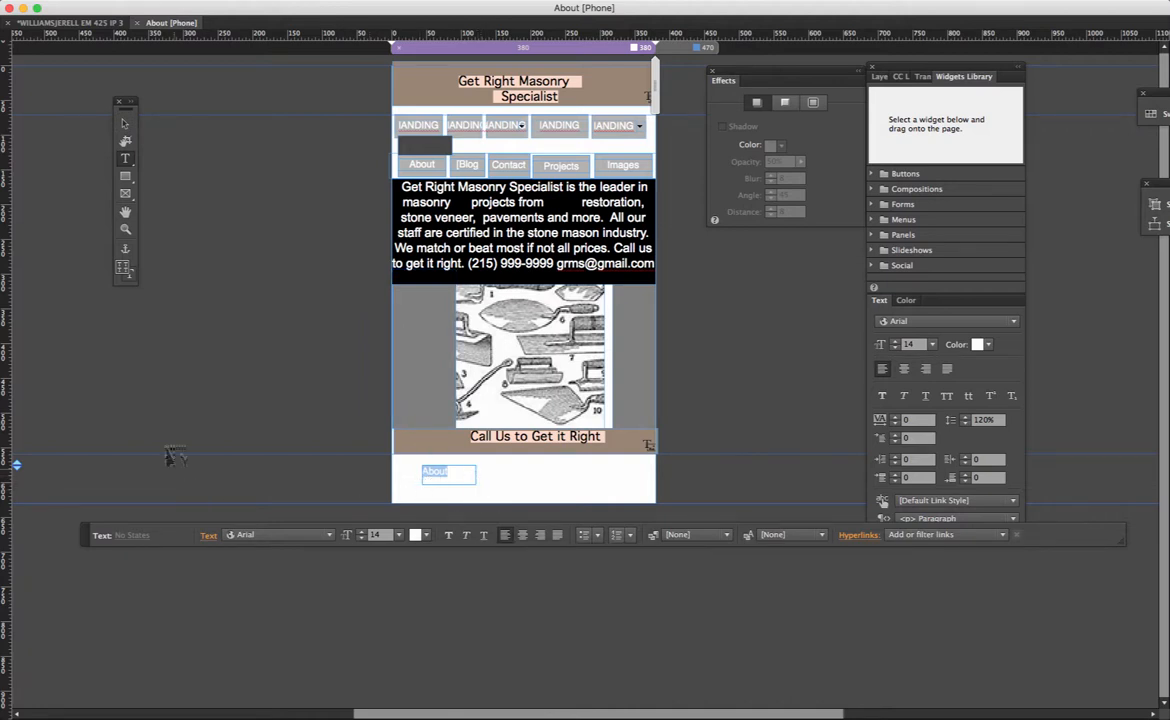
Step: Place the "About" text frame over the dark rectangle at X 27, Y 106 and narrow it to fit inside
{"action": "left_click", "coordinate": [124, 123]}
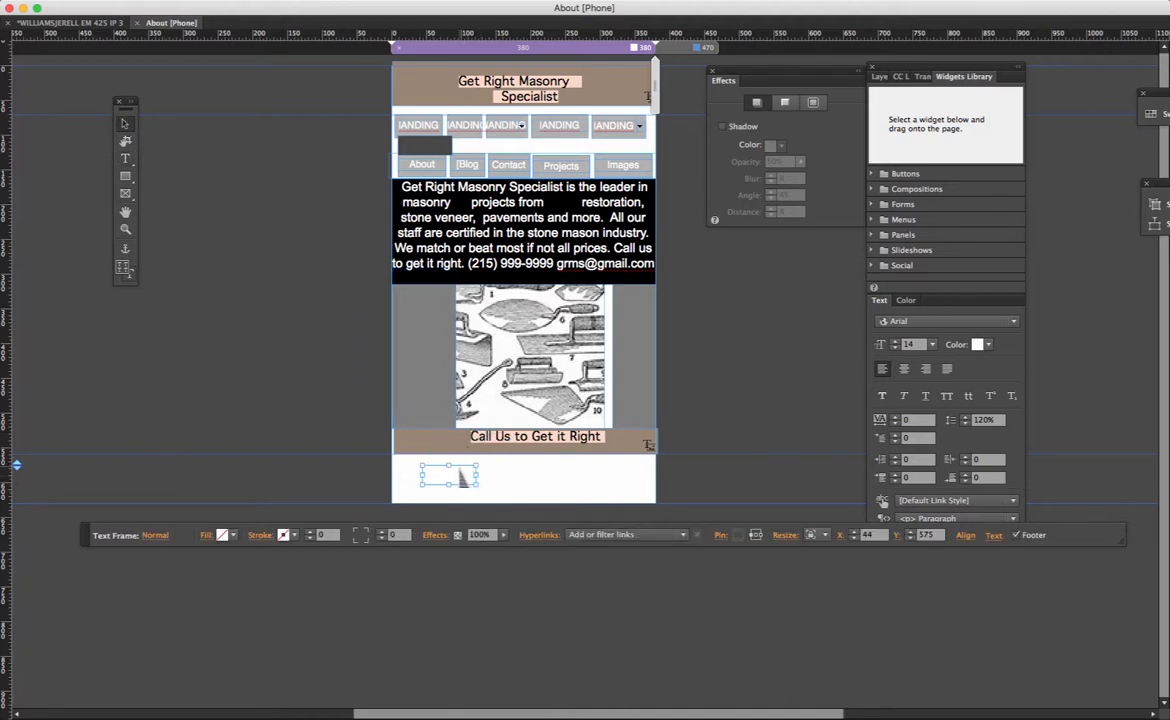
{"action": "left_click_drag", "start_coordinate": [450, 475], "coordinate": [444, 149]}
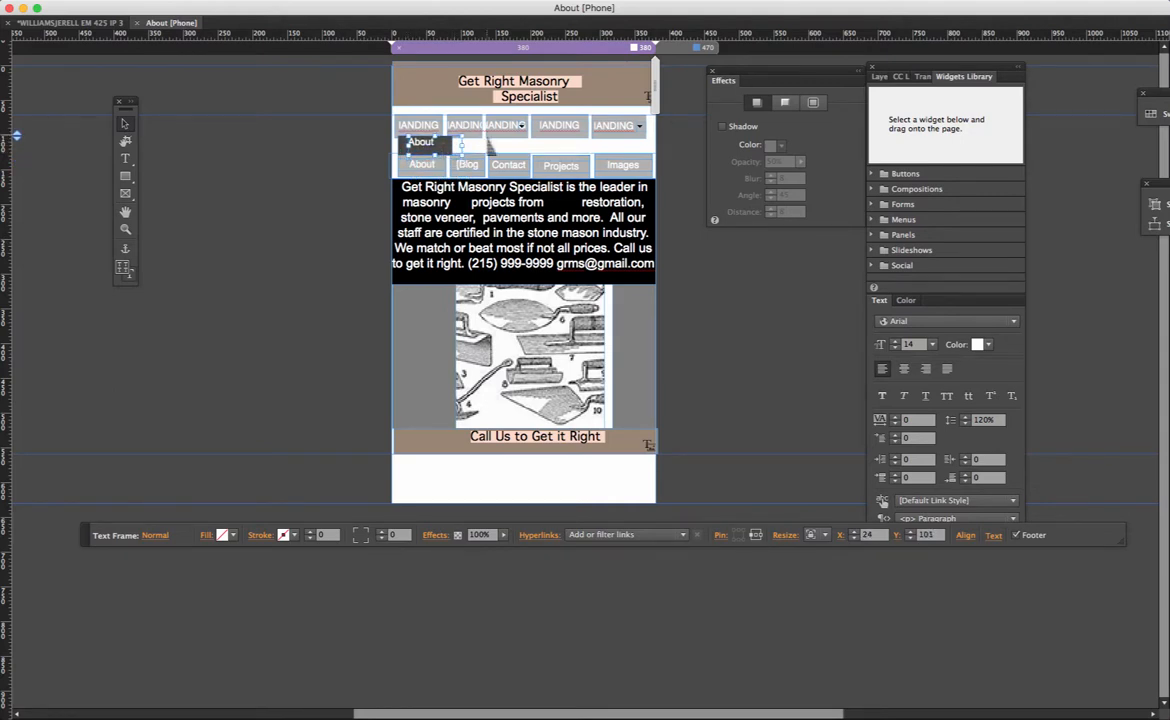
{"action": "key", "text": "Down"}
{"action": "key", "text": "Down"}
{"action": "key", "text": "Down"}
{"action": "key", "text": "Down"}
{"action": "key", "text": "Down"}
{"action": "key", "text": "Right"}
{"action": "key", "text": "Right"}
{"action": "key", "text": "Right"}
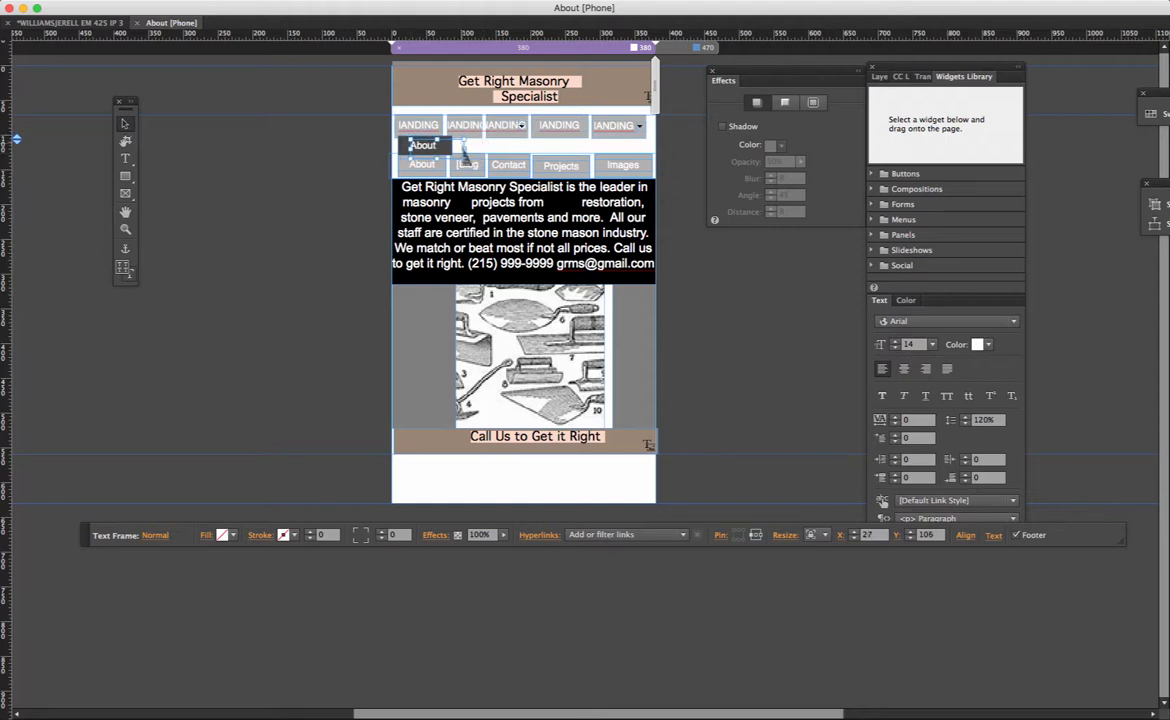
{"action": "mouse_move", "coordinate": [462, 147]}
{"action": "left_mouse_down"}
{"action": "mouse_move", "coordinate": [478, 164]}
{"action": "mouse_move", "coordinate": [441, 153]}
{"action": "mouse_move", "coordinate": [451, 160]}
{"action": "left_mouse_up"}
Step: Set the font size of the white "About" label to 16 and deselect it
{"action": "key", "text": "t"}
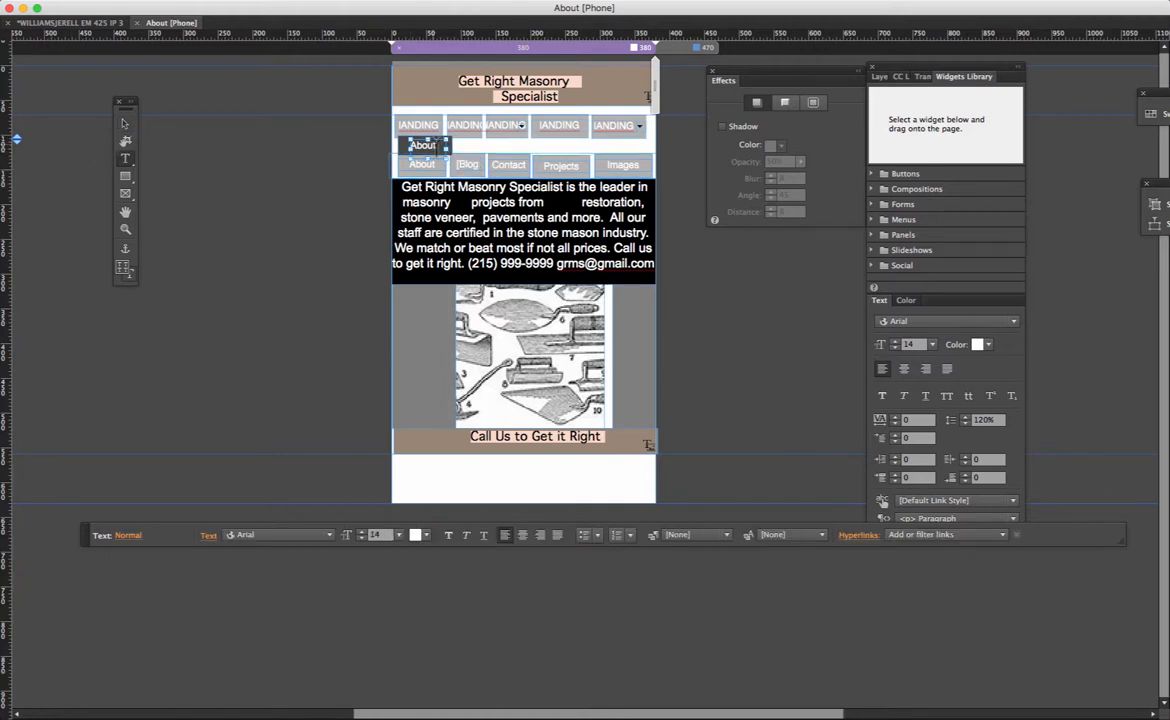
{"action": "double_click", "coordinate": [423, 145]}
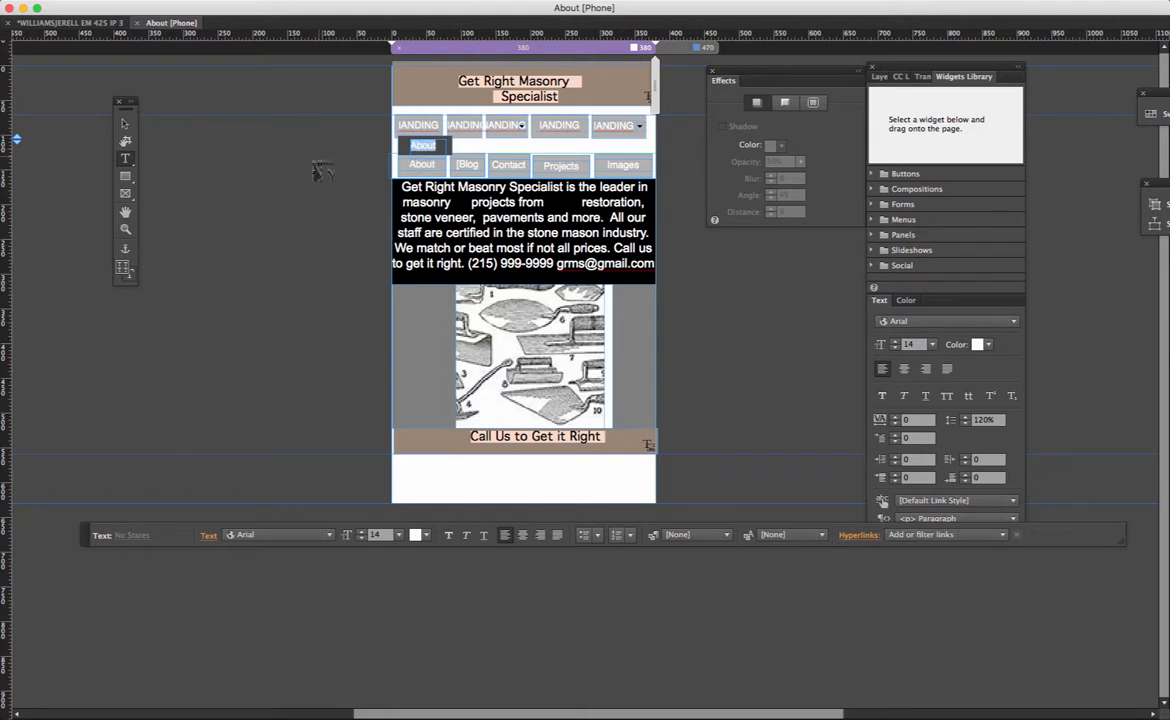
{"action": "left_click", "coordinate": [398, 534]}
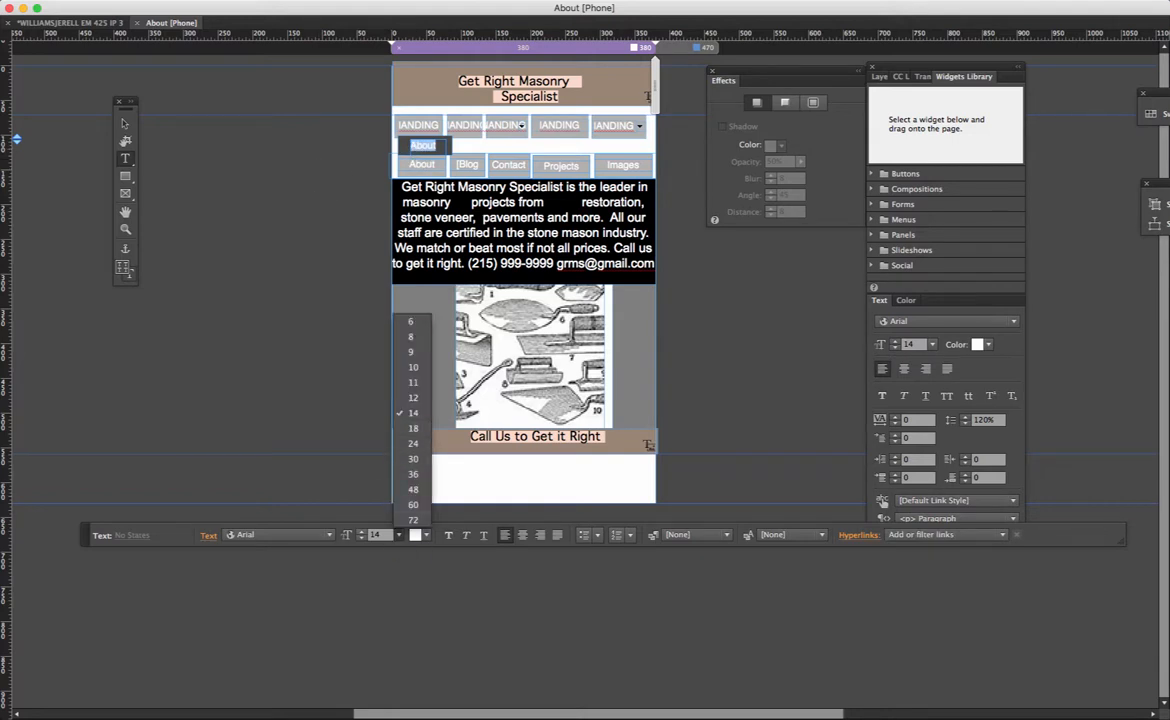
{"action": "left_click", "coordinate": [361, 531]}
{"action": "left_click", "coordinate": [361, 531]}
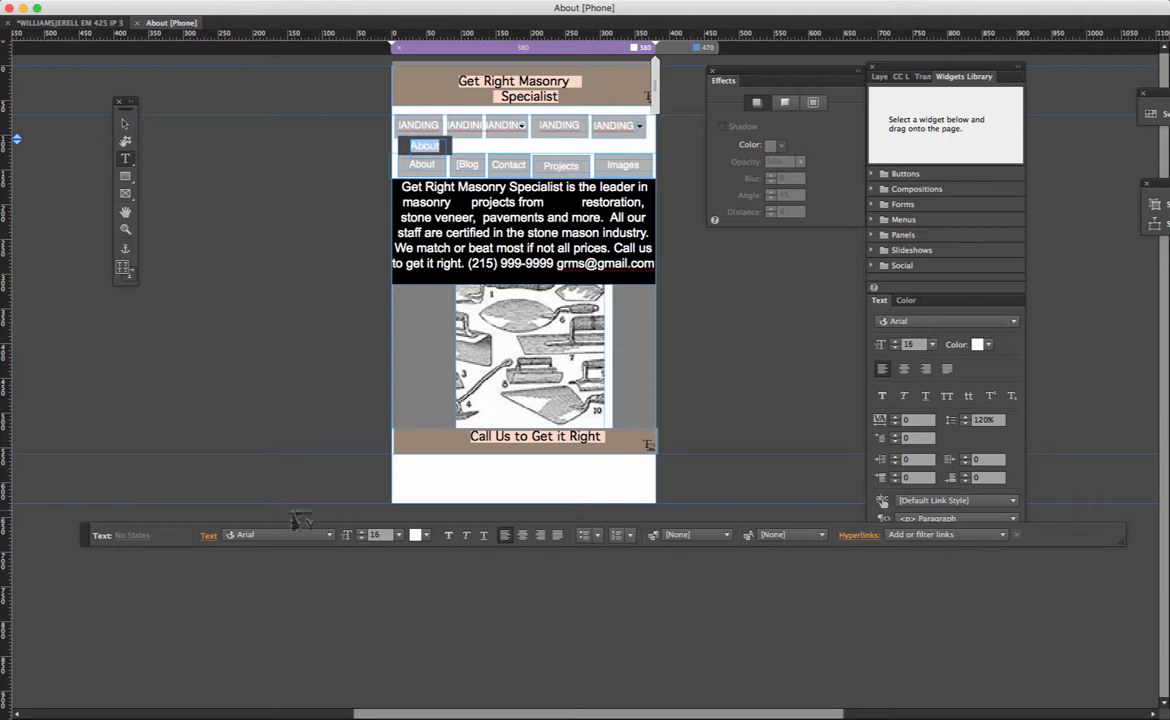
{"action": "left_click", "coordinate": [124, 123]}
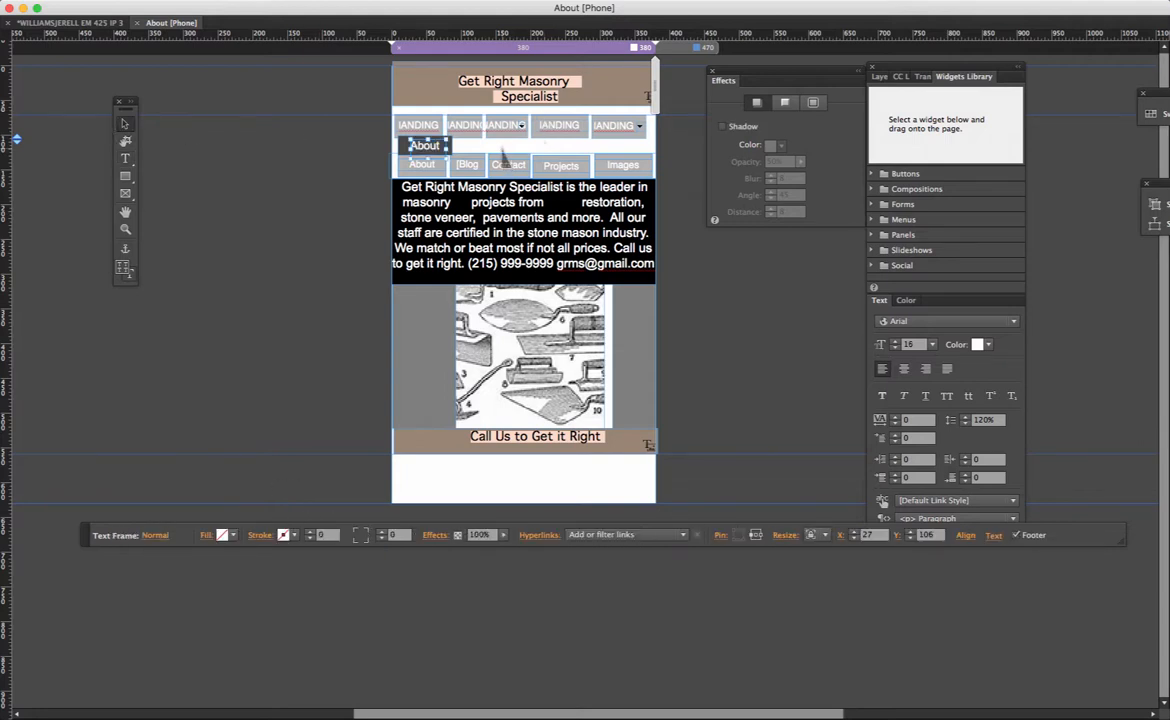
{"action": "left_click", "coordinate": [505, 156]}
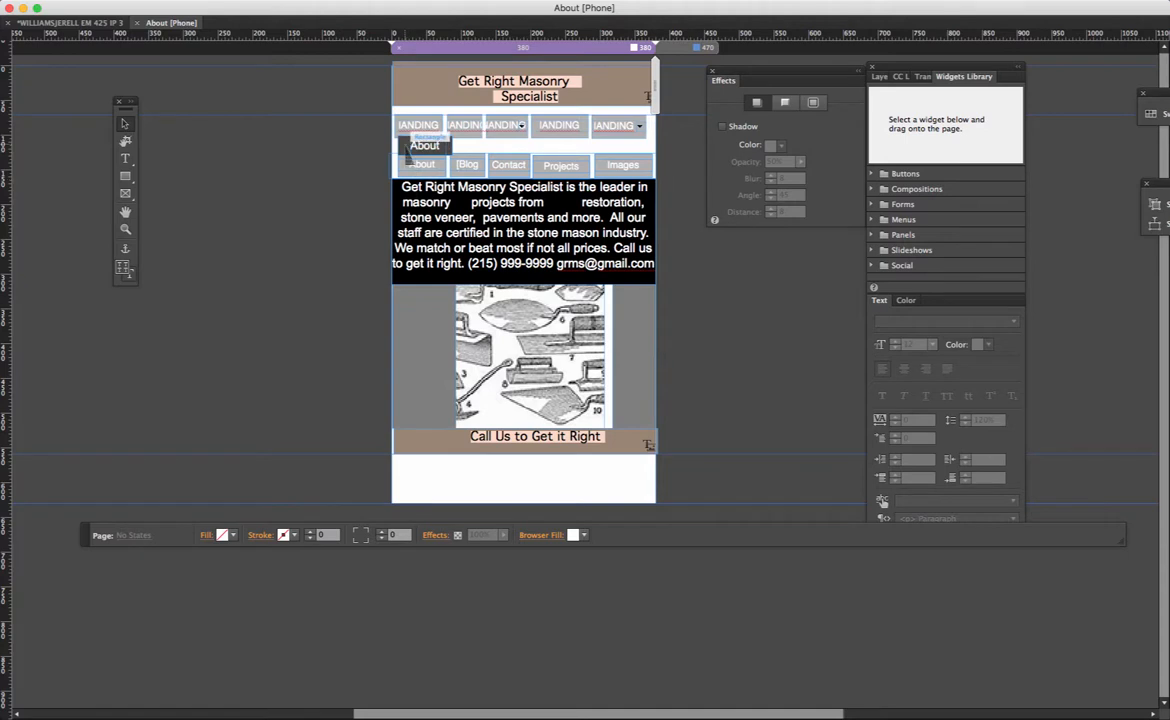
Step: Hyperlink the dark rectangle behind the "About" label to the phone page lANDING:About
{"action": "left_click", "coordinate": [406, 152]}
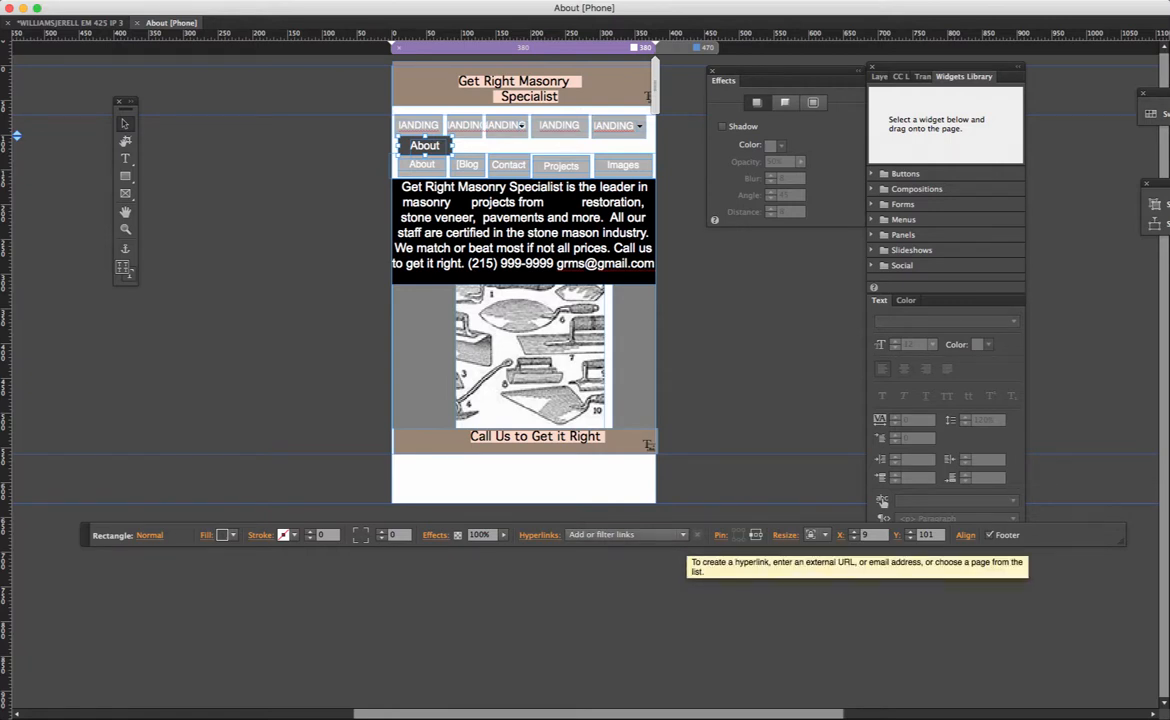
{"action": "left_click", "coordinate": [684, 535]}
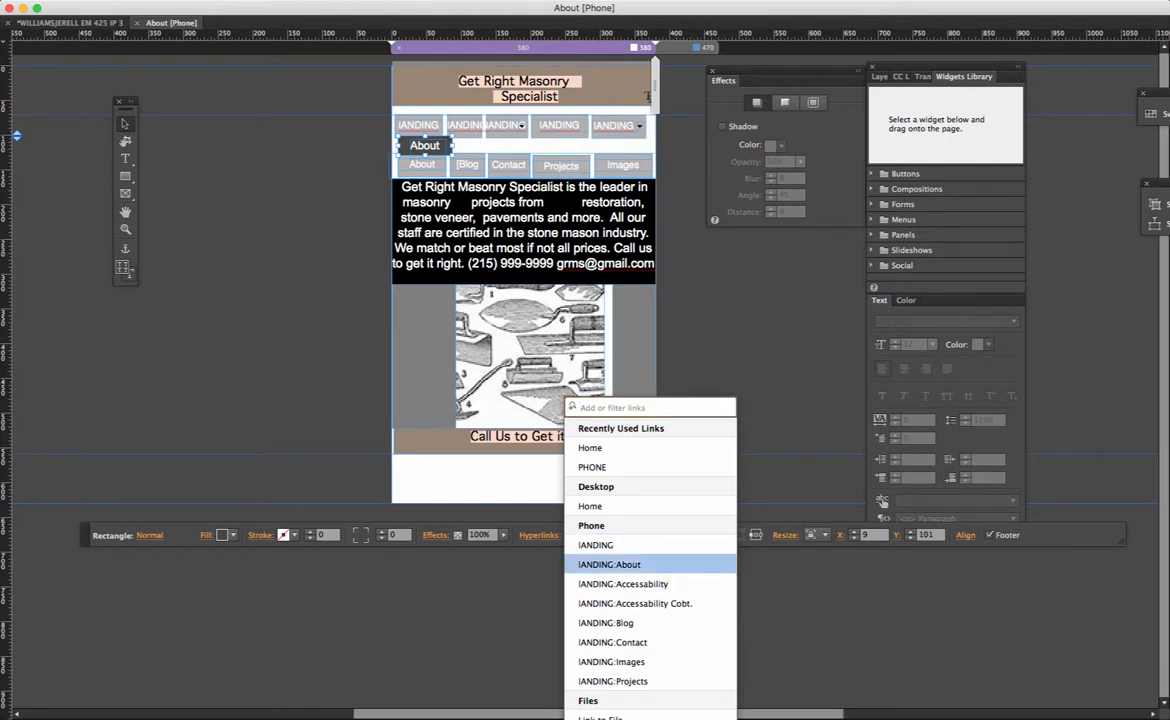
{"action": "left_click", "coordinate": [640, 565]}
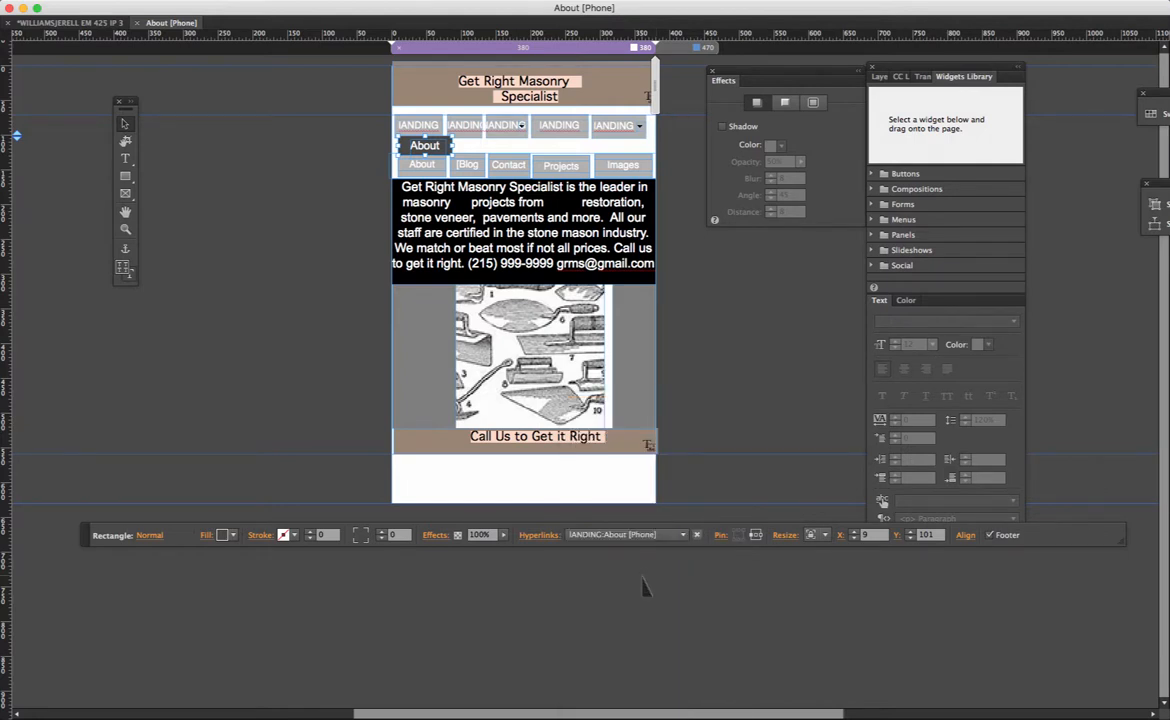
Step: Hyperlink the "About" text on the dark rectangle to the phone page lANDING:About
{"action": "left_click", "coordinate": [125, 158]}
{"action": "double_click", "coordinate": [424, 145]}
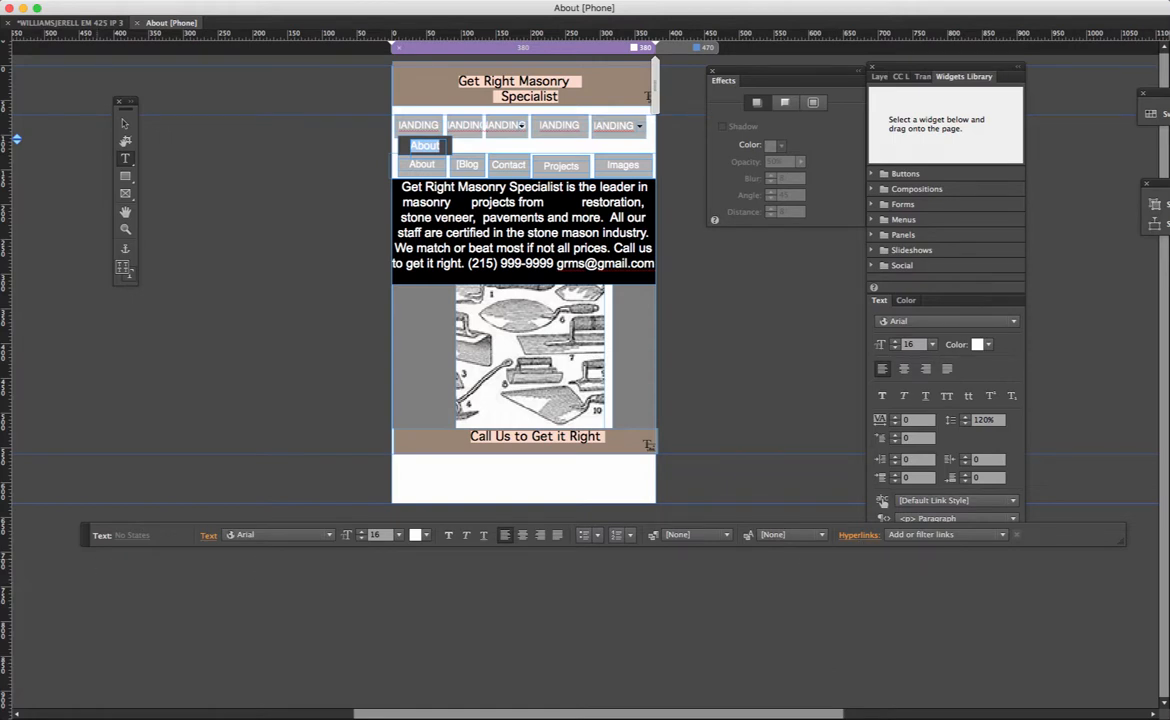
{"action": "left_click_drag", "start_coordinate": [882, 530], "coordinate": [827, 549]}
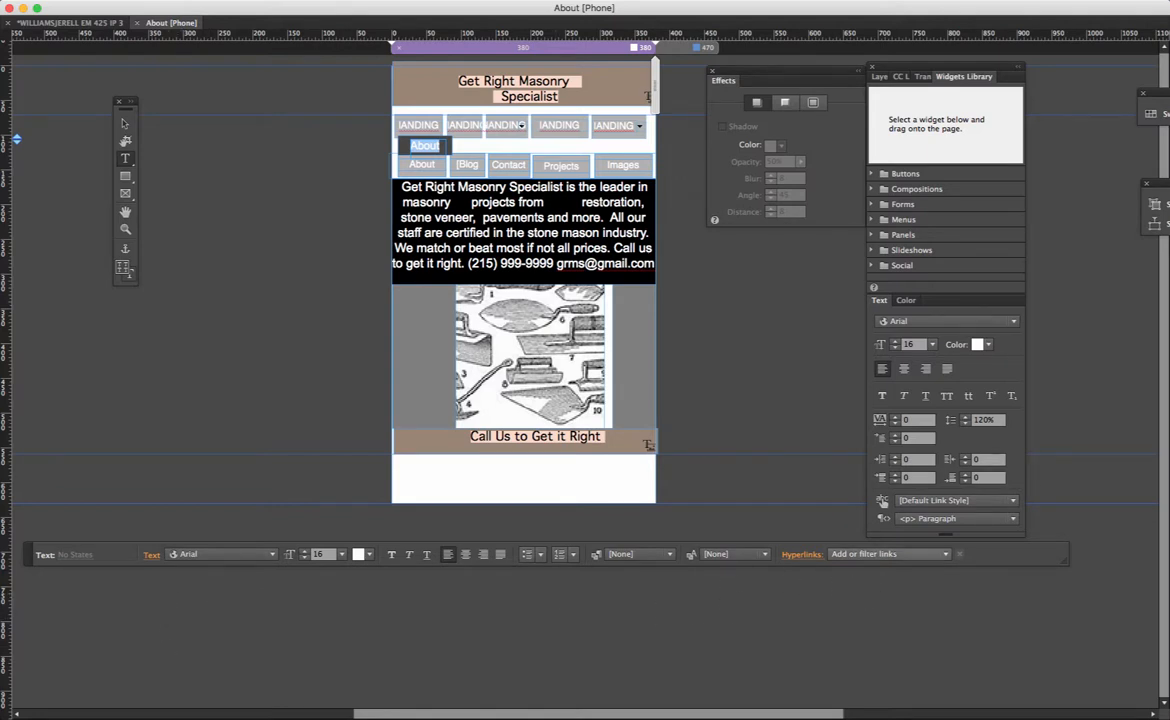
{"action": "left_click", "coordinate": [885, 554]}
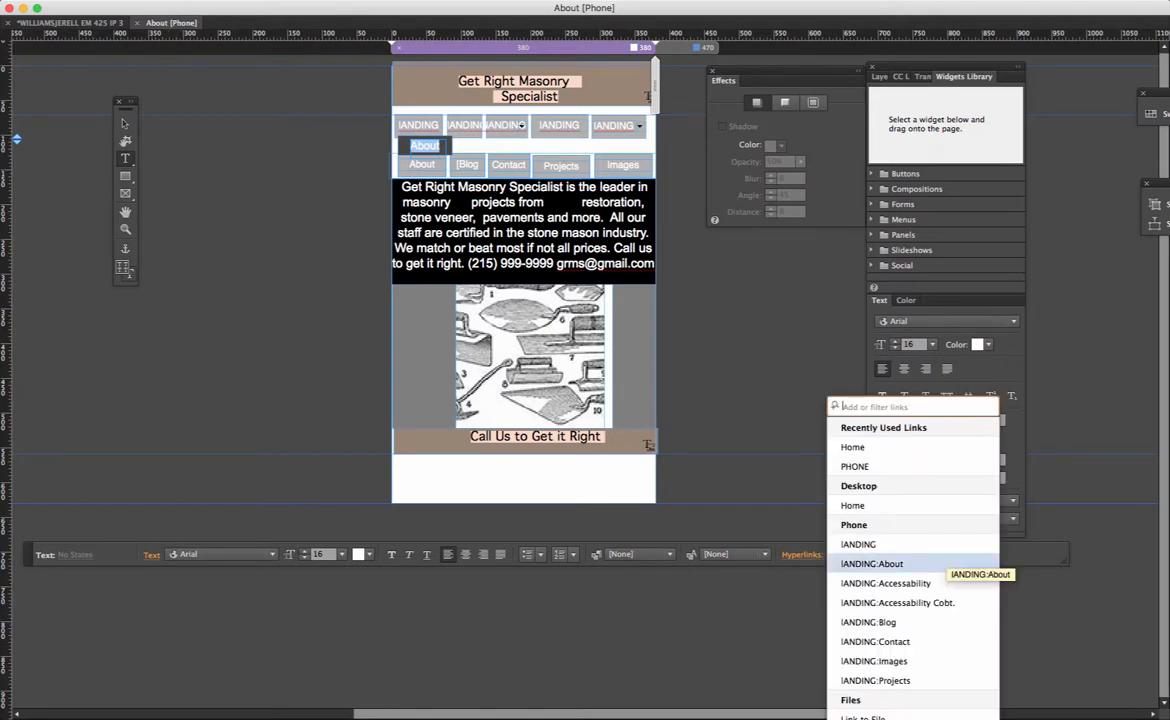
{"action": "left_click", "coordinate": [900, 564]}
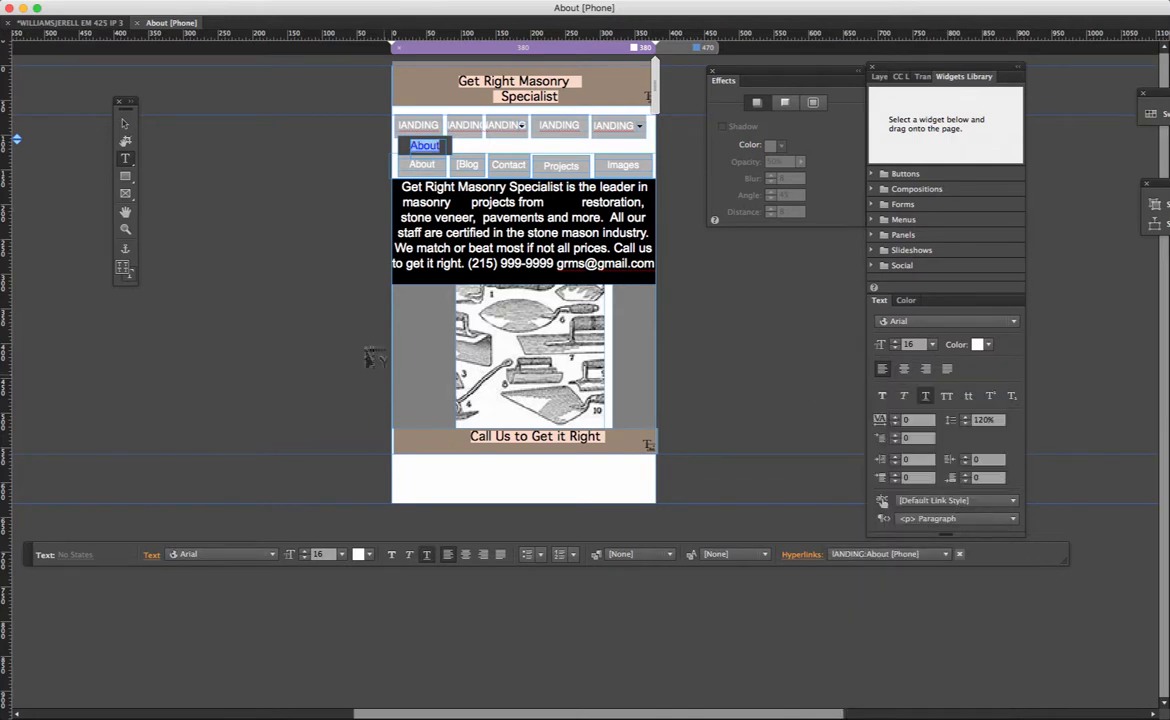
Step: Set the text color of the hyperlinked "About" label on the dark rectangle to white (FFFFFF)
{"action": "left_click", "coordinate": [124, 123]}
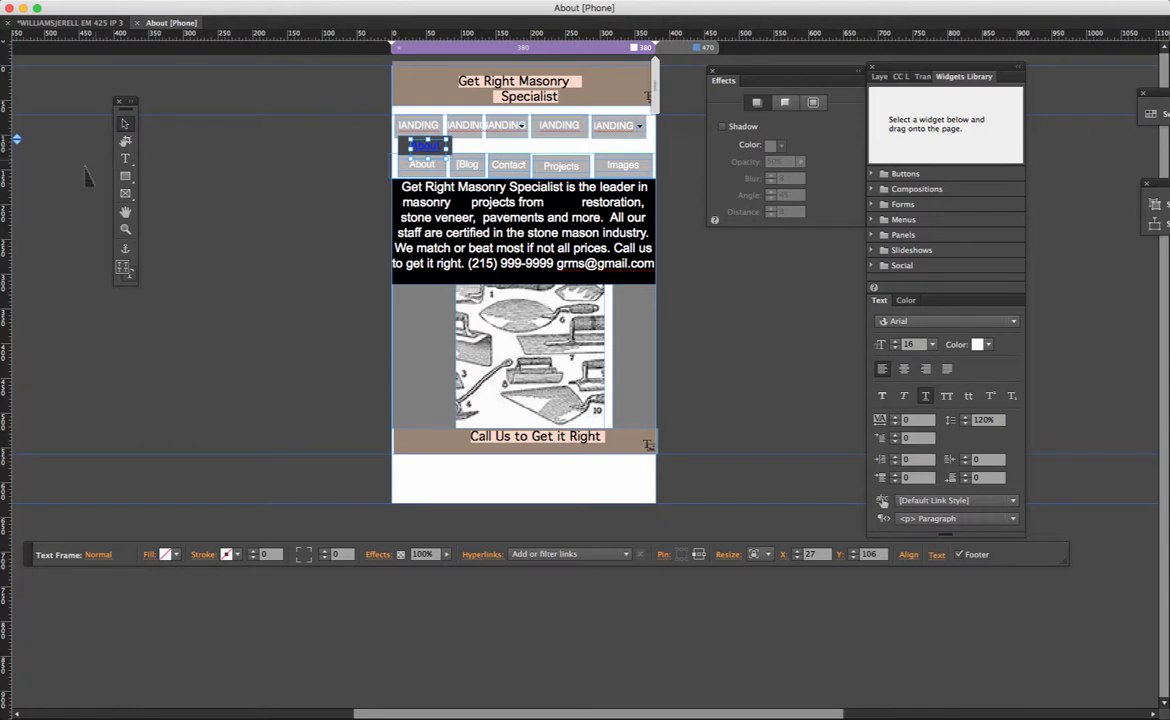
{"action": "left_click", "coordinate": [125, 158]}
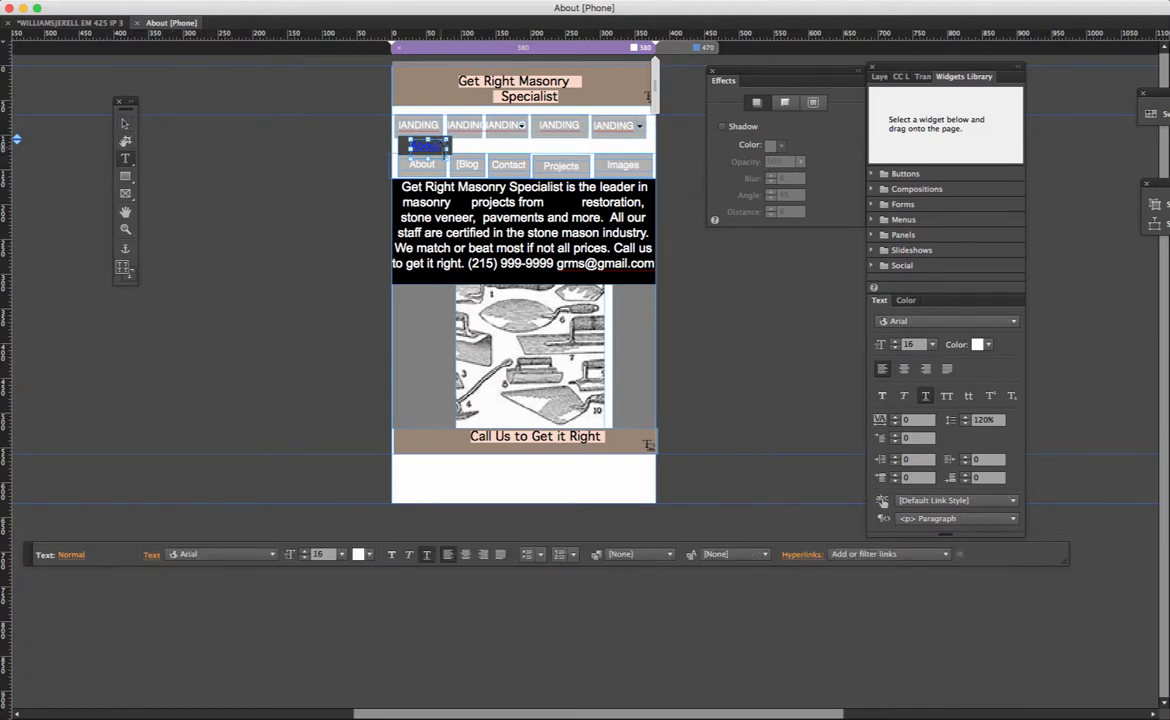
{"action": "double_click", "coordinate": [415, 147]}
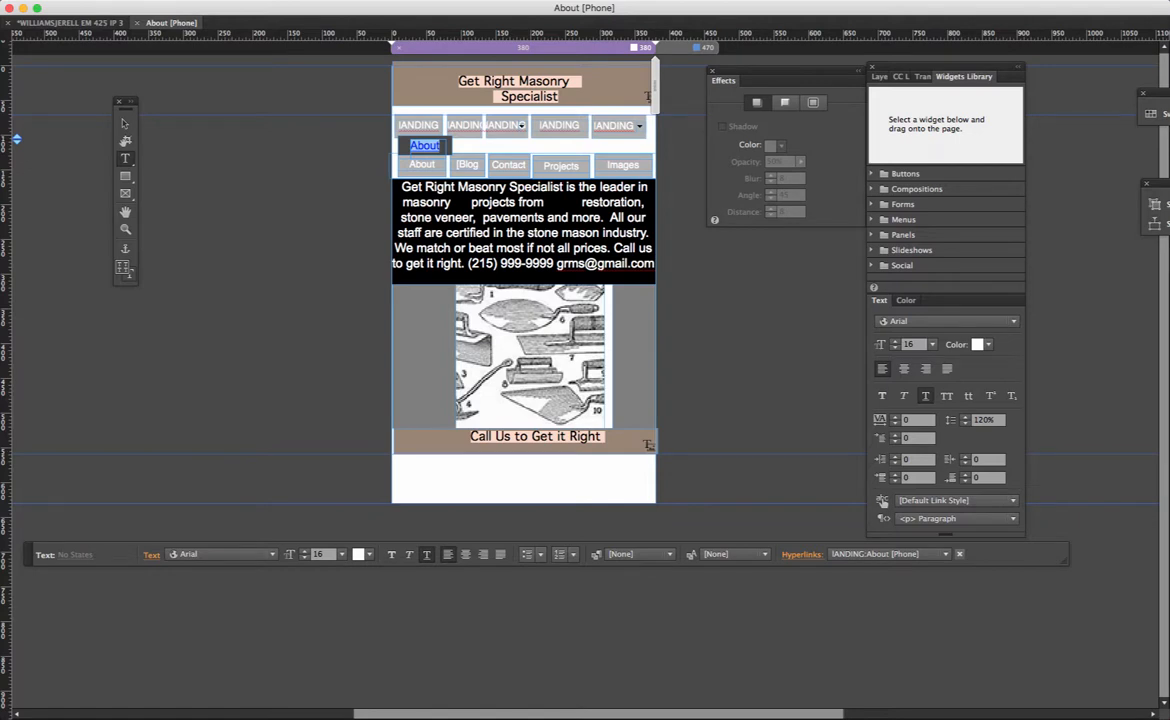
{"action": "left_click", "coordinate": [362, 554]}
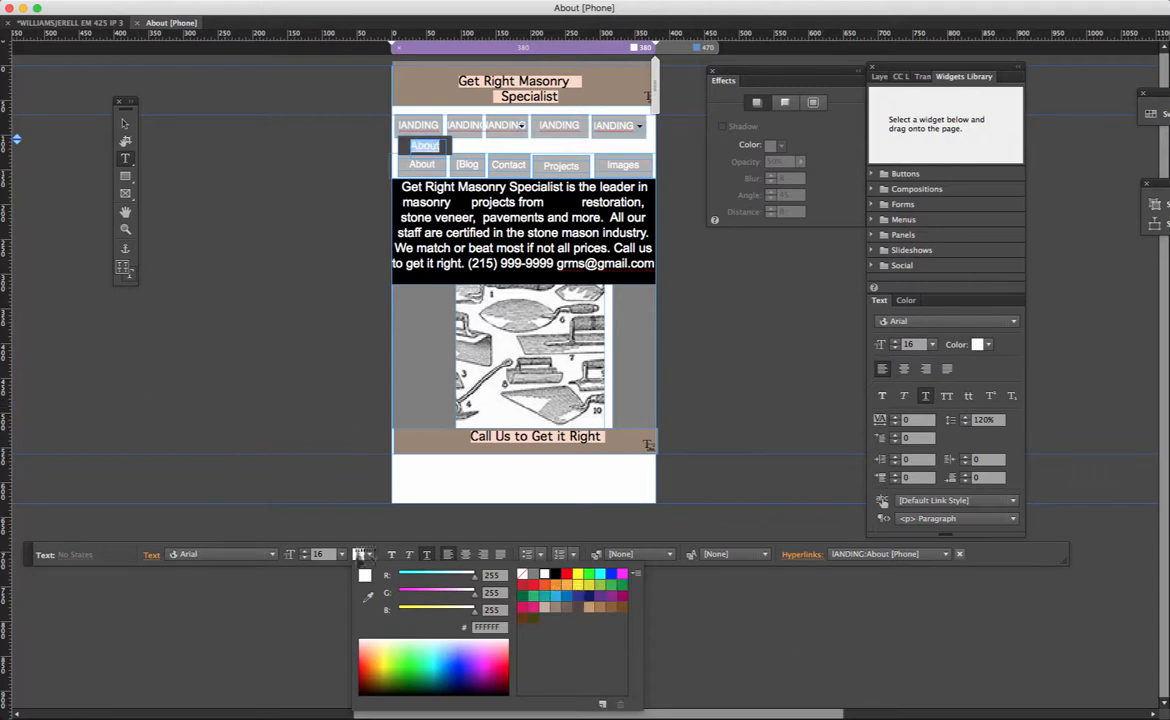
{"action": "left_click", "coordinate": [125, 158]}
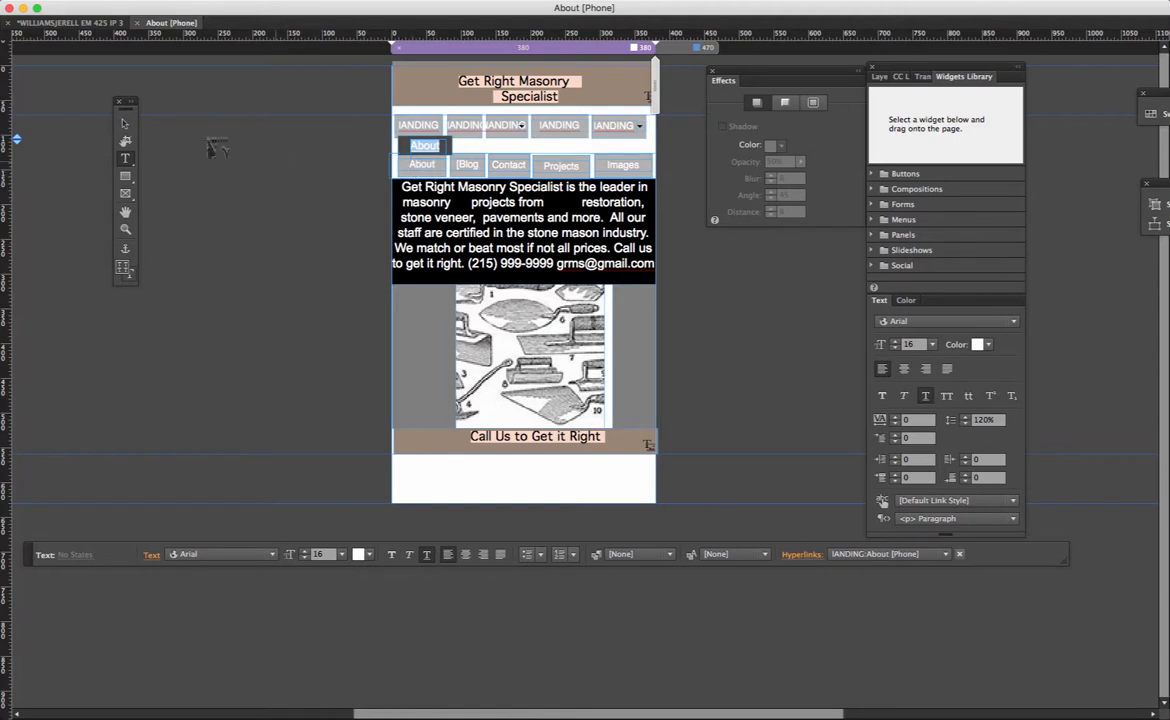
{"action": "left_click", "coordinate": [125, 123]}
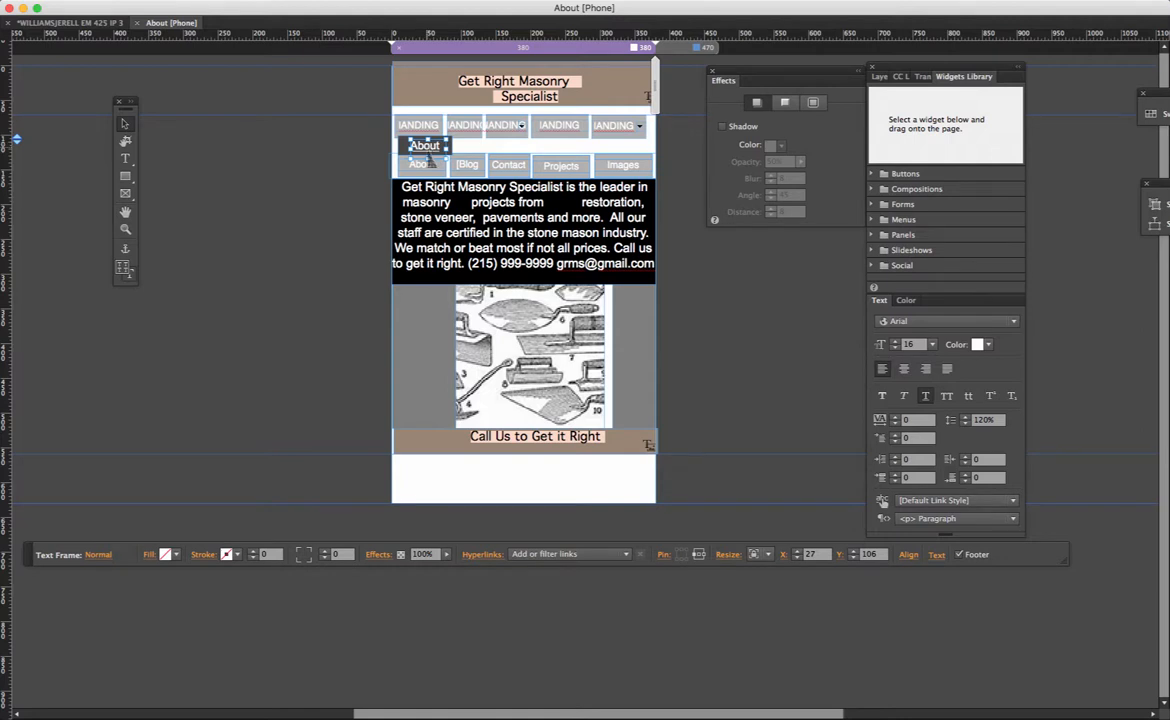
Step: Remove the underline from the "About" label on the dark rectangle and deselect it
{"action": "key", "text": "t"}
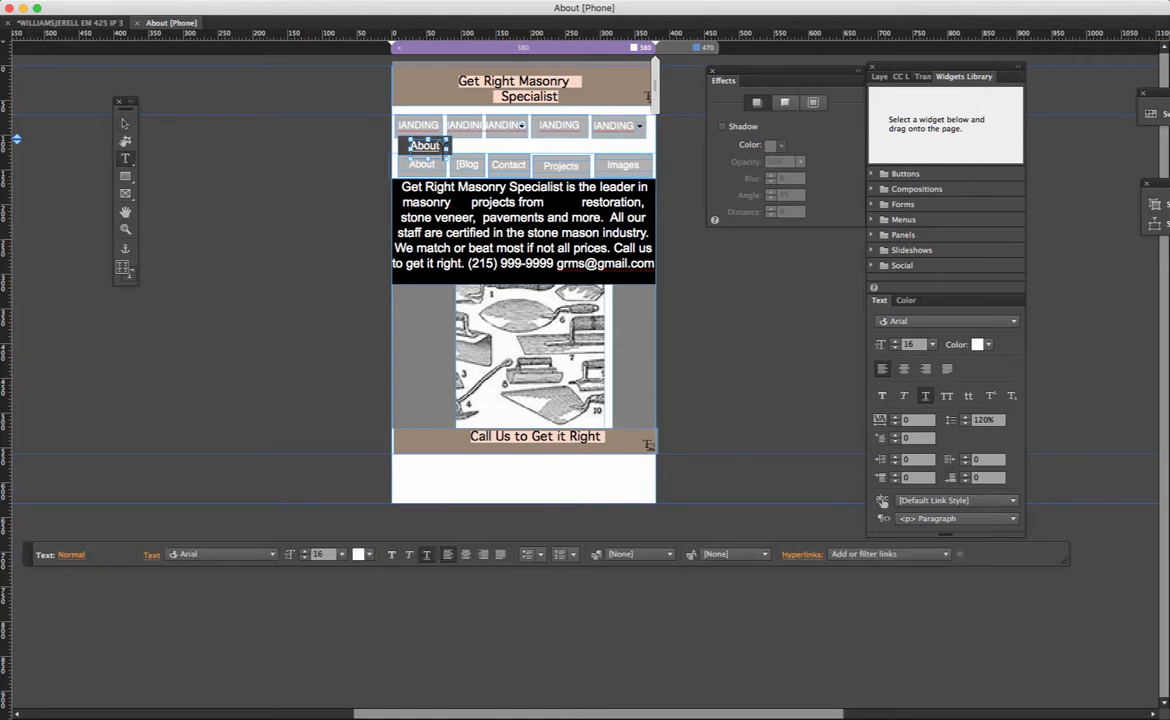
{"action": "double_click", "coordinate": [410, 140]}
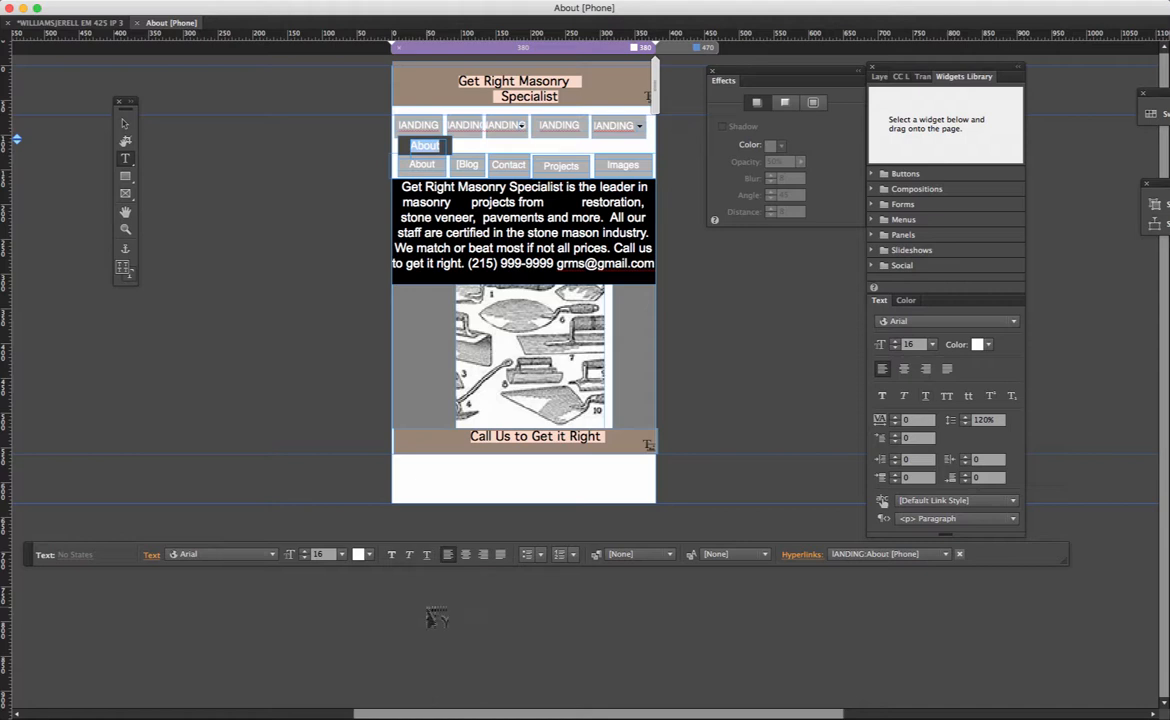
{"action": "left_click", "coordinate": [124, 123]}
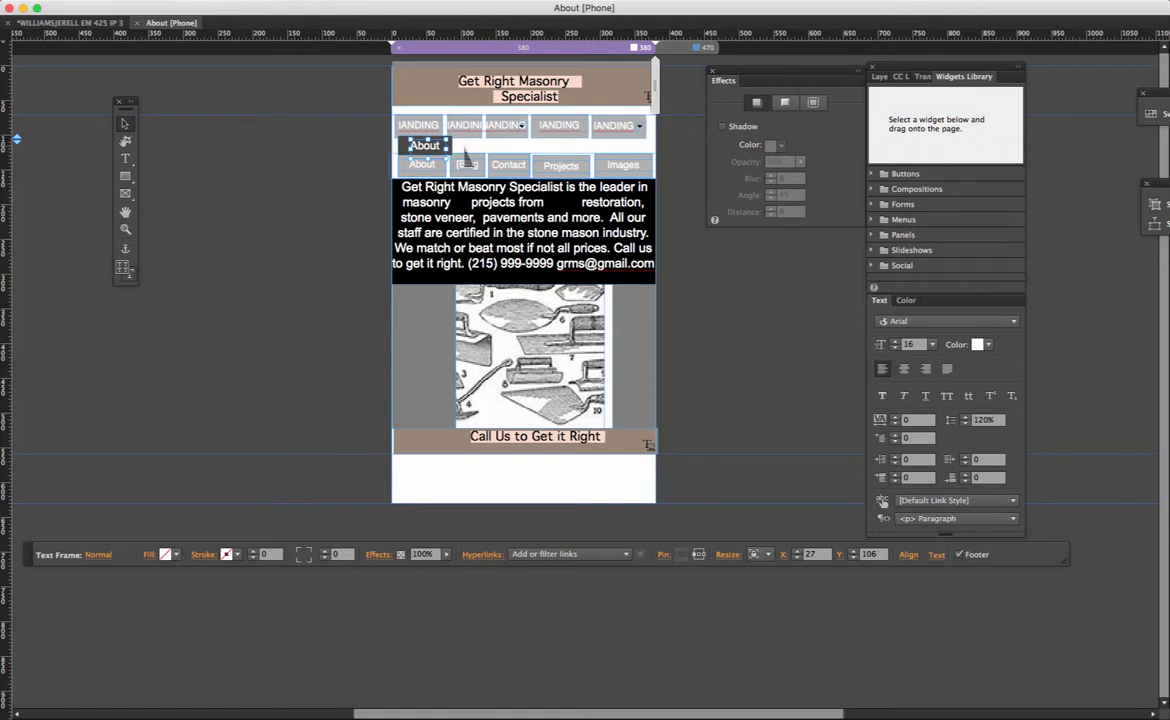
{"action": "left_click", "coordinate": [508, 147]}
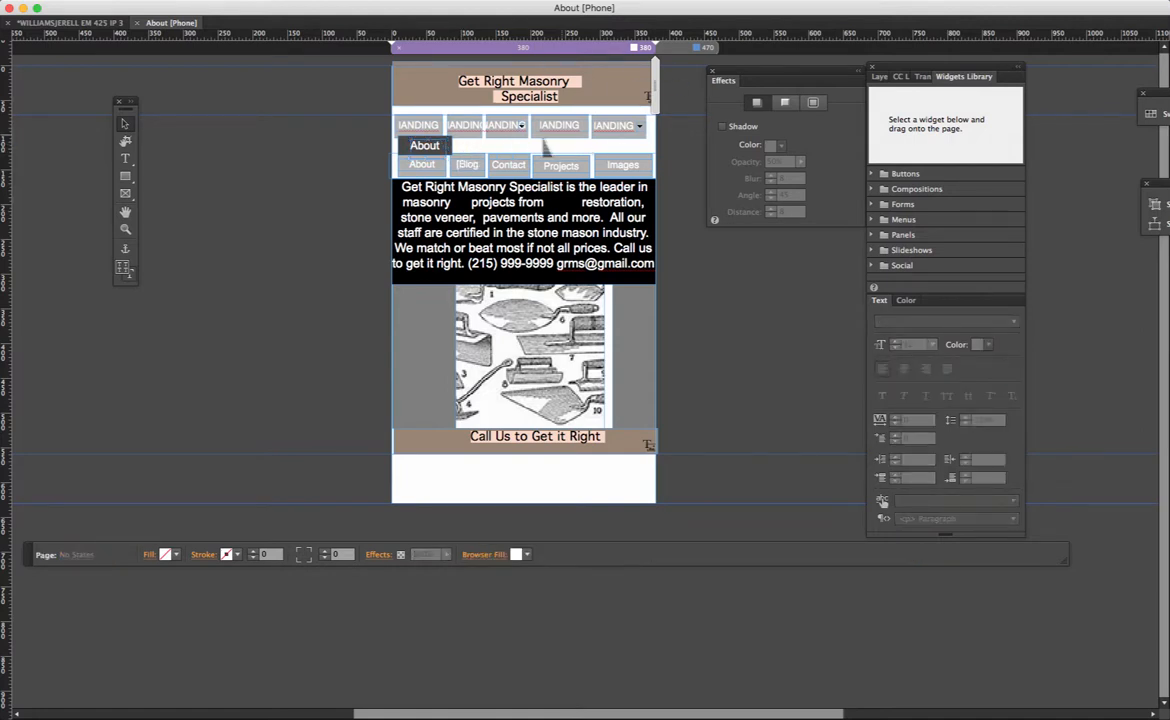
Step: Copy and paste the dark "About" rectangle with its label, and place the copy beside the original at X 92, Y 101
{"action": "left_click", "coordinate": [432, 143]}
{"action": "left_click", "coordinate": [410, 142]}
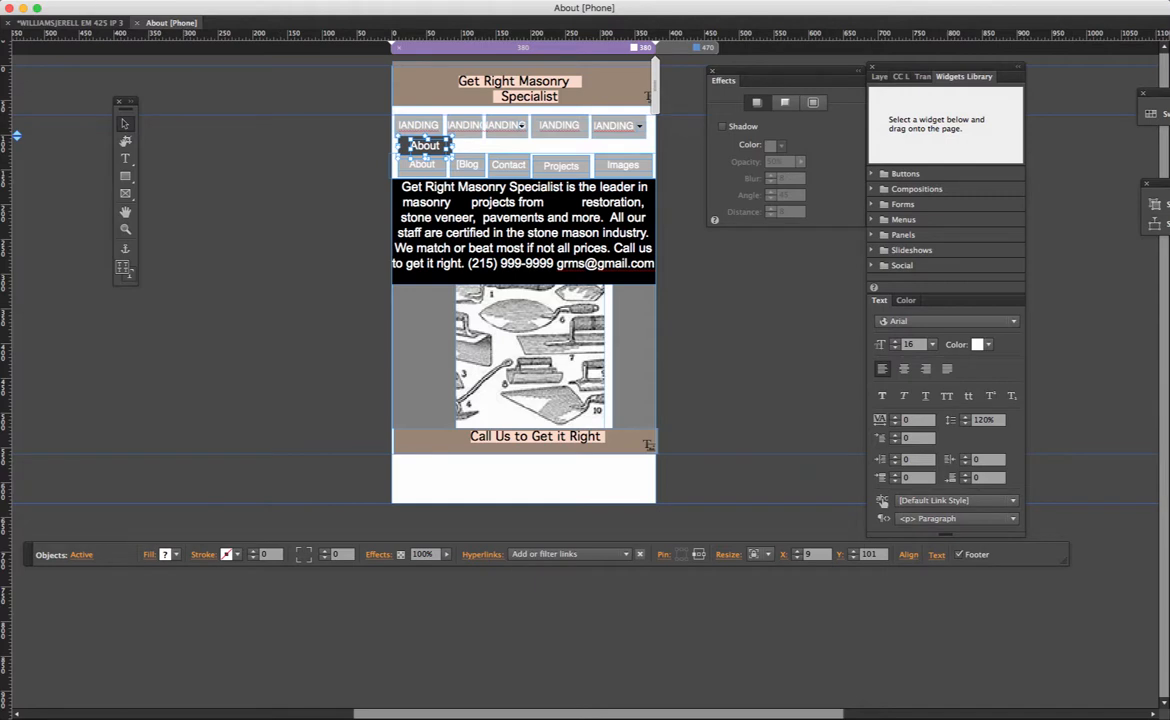
{"action": "left_click", "coordinate": [100, 44]}
{"action": "left_click", "coordinate": [95, 1]}
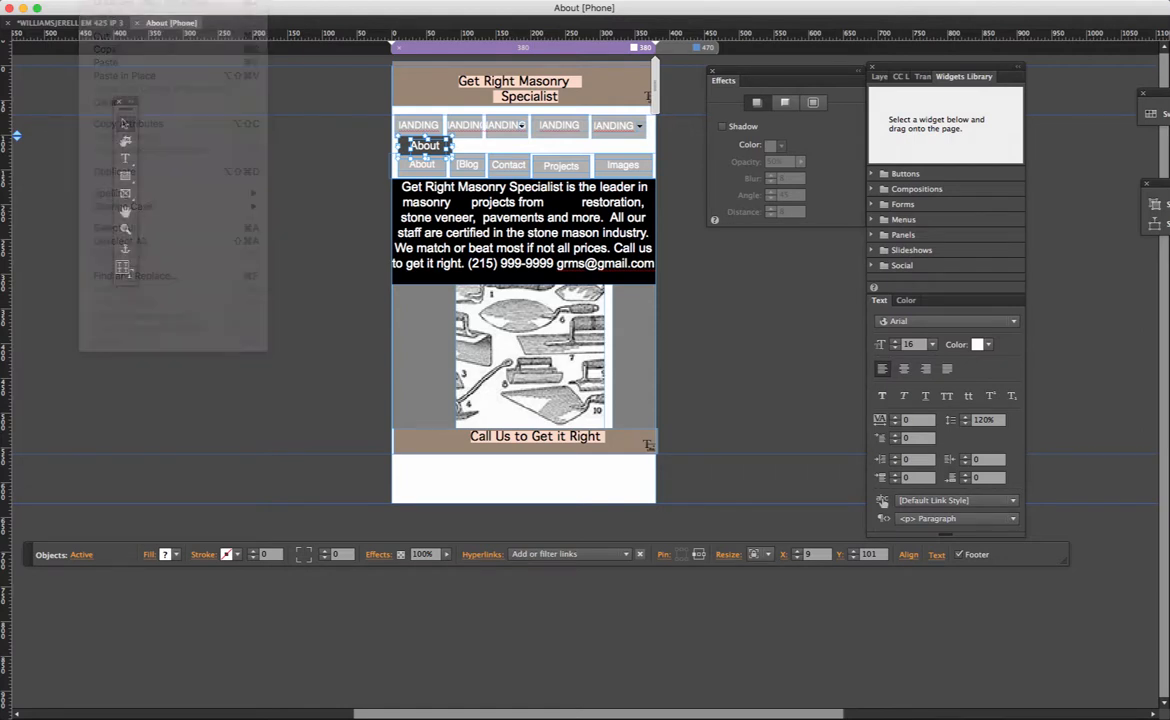
{"action": "left_click", "coordinate": [95, 1]}
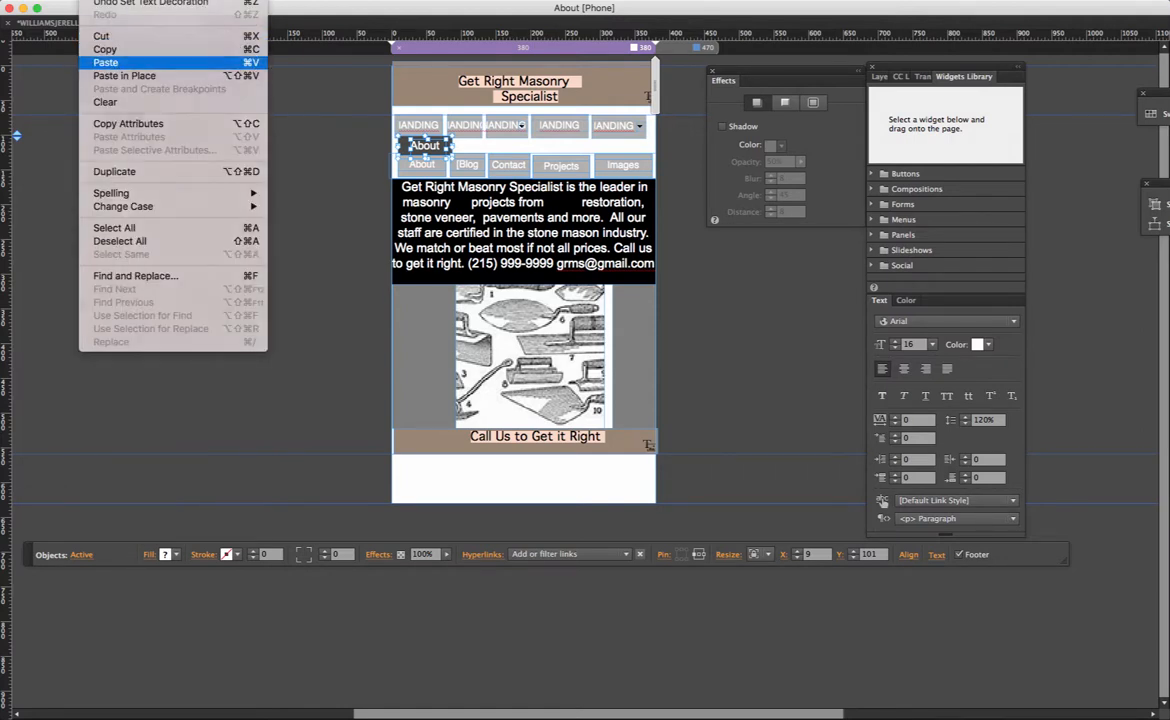
{"action": "left_click", "coordinate": [105, 62]}
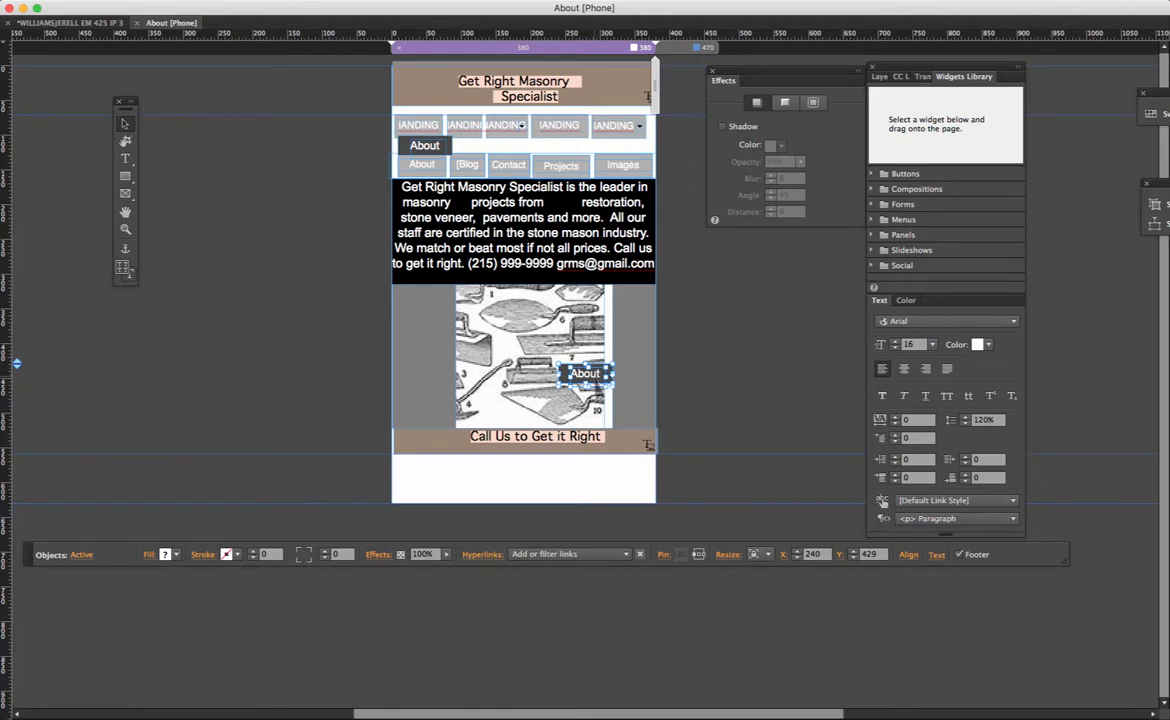
{"action": "left_click_drag", "start_coordinate": [585, 375], "coordinate": [497, 152]}
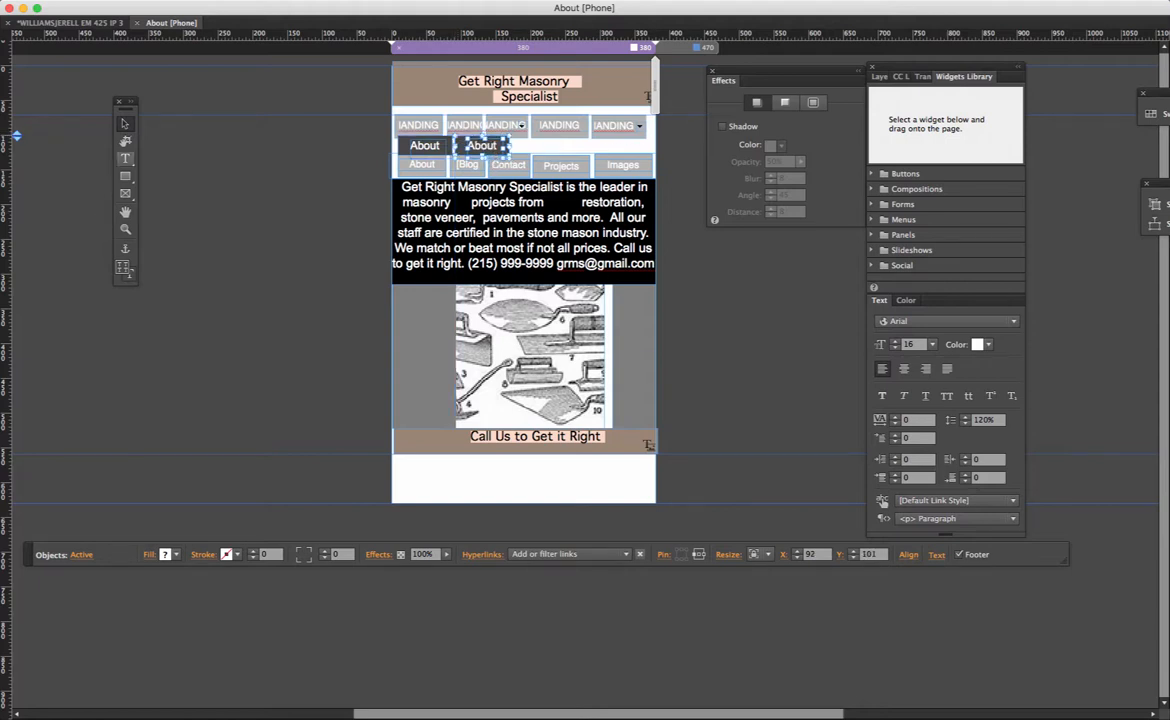
Step: Replace the label text of the copied dark button with "Projects"
{"action": "left_click", "coordinate": [125, 158]}
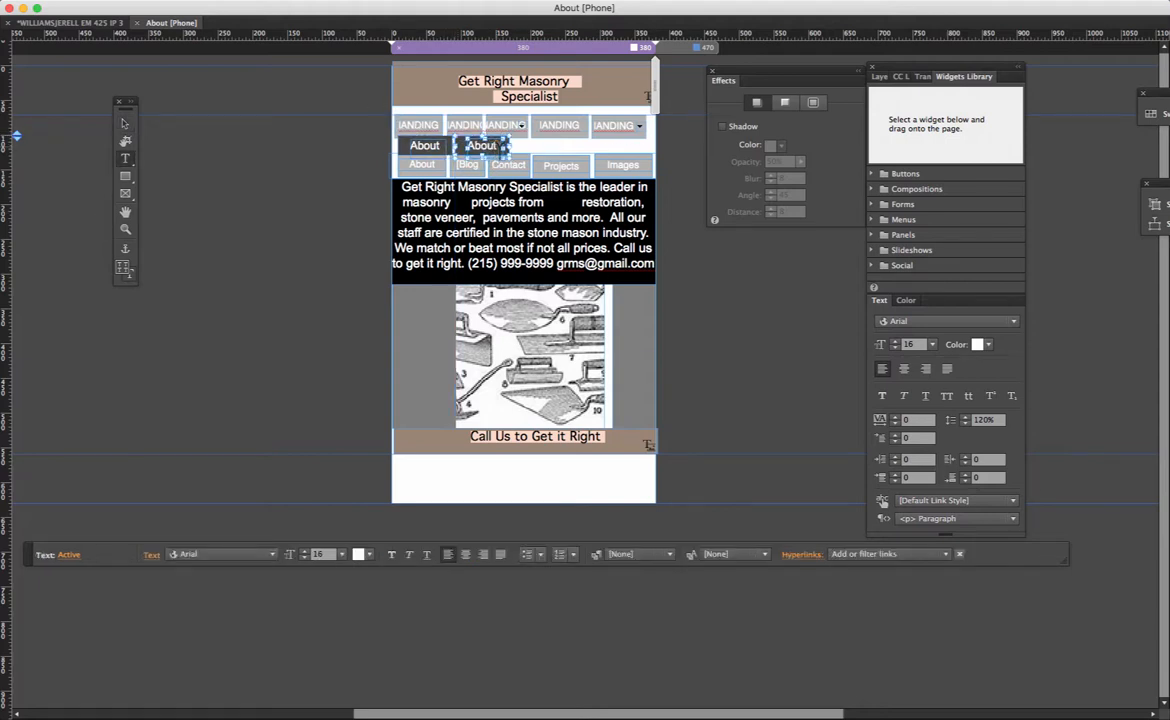
{"action": "double_click", "coordinate": [481, 145]}
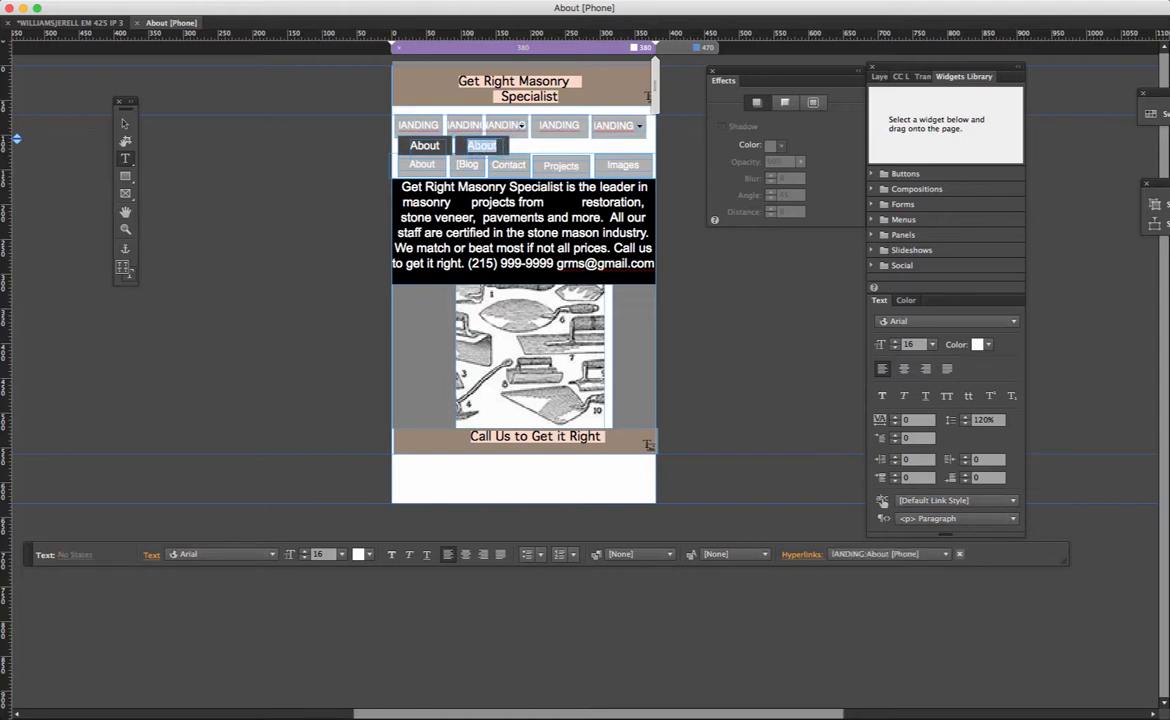
{"action": "type", "text": "Proj"}
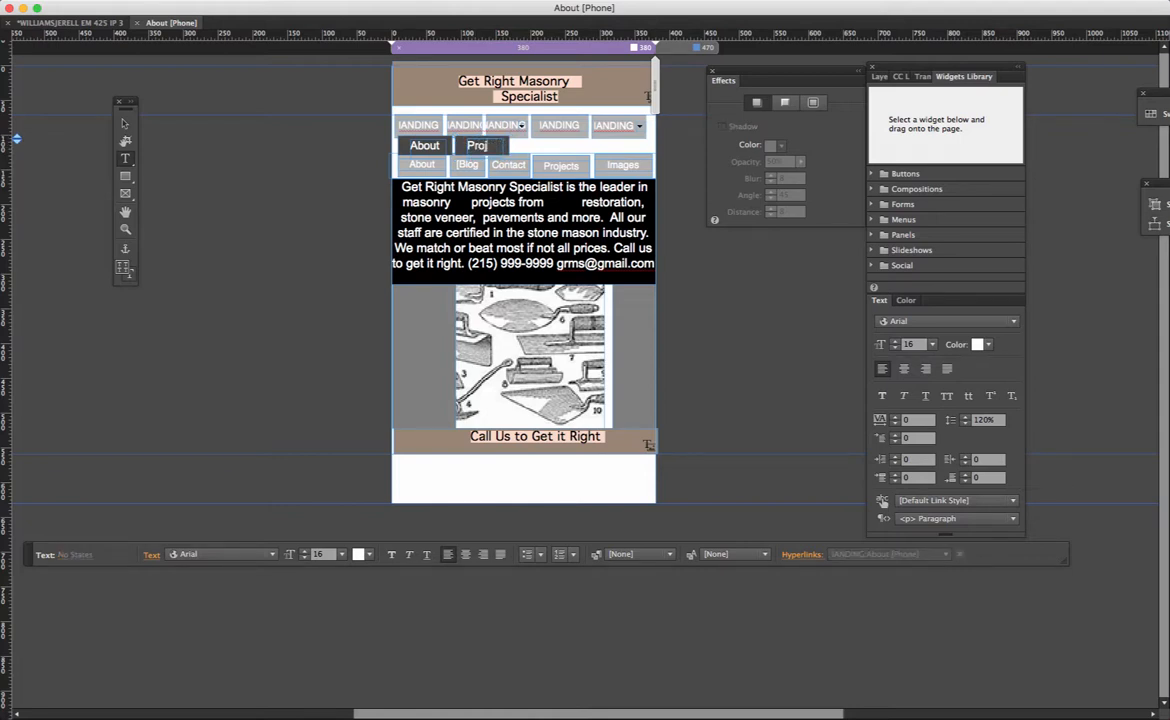
{"action": "type", "text": "ects"}
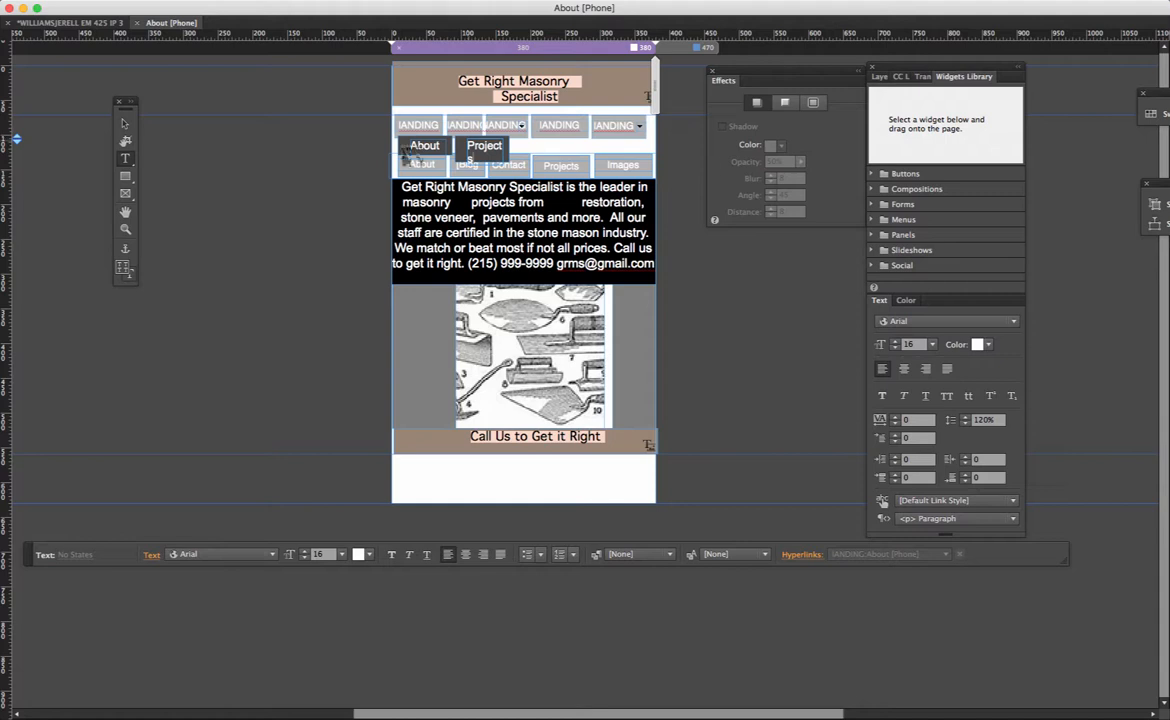
{"action": "key", "text": "Escape"}
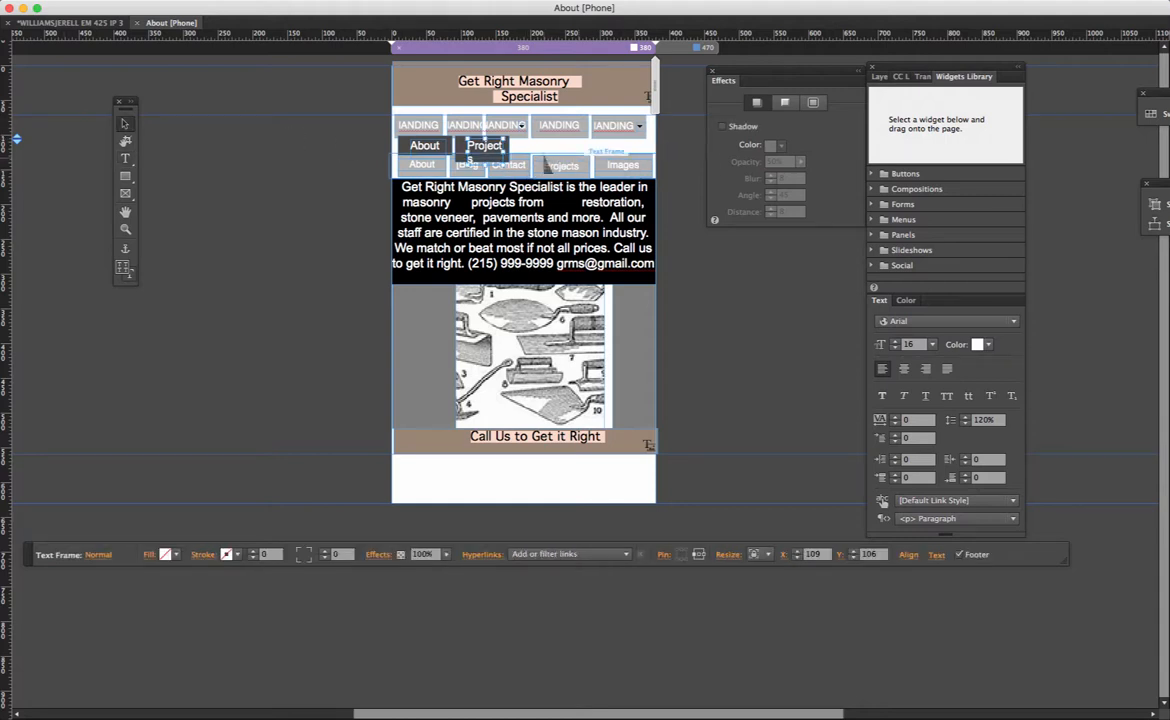
Step: Shift the "Projects" text frame to X 101, Y 106 and widen it so the word fits on one line
{"action": "key", "text": "Left"}
{"action": "key", "text": "Left"}
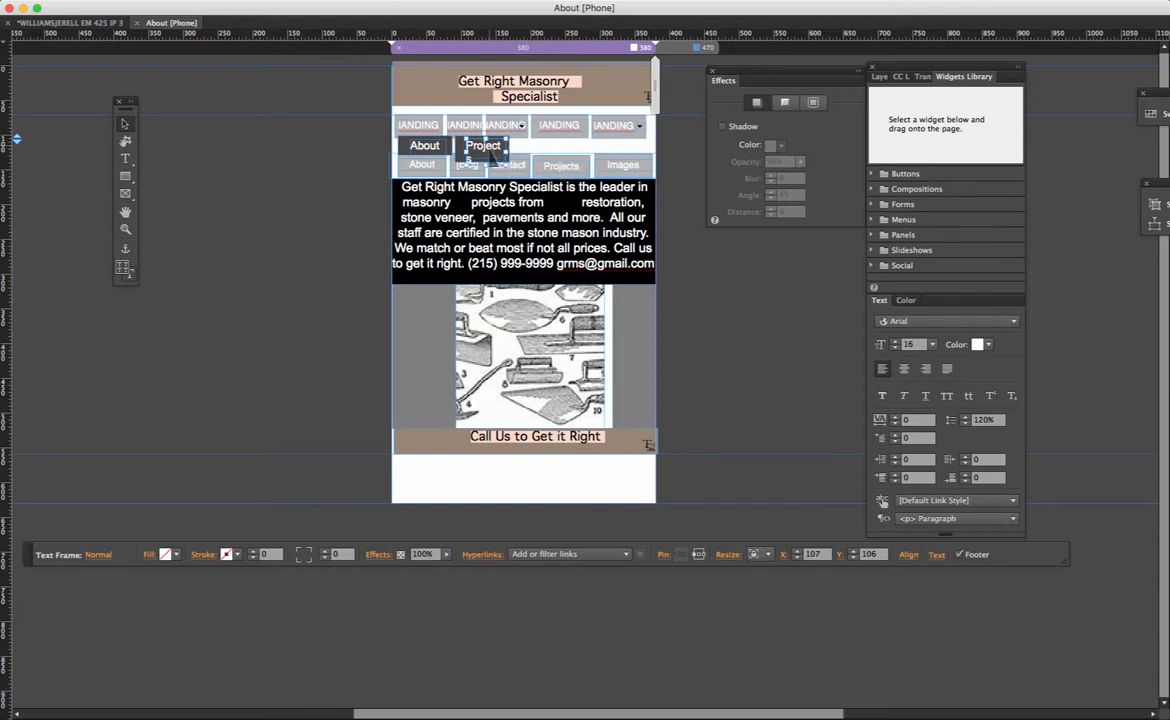
{"action": "key", "text": "Left"}
{"action": "key", "text": "Left"}
{"action": "key", "text": "Left"}
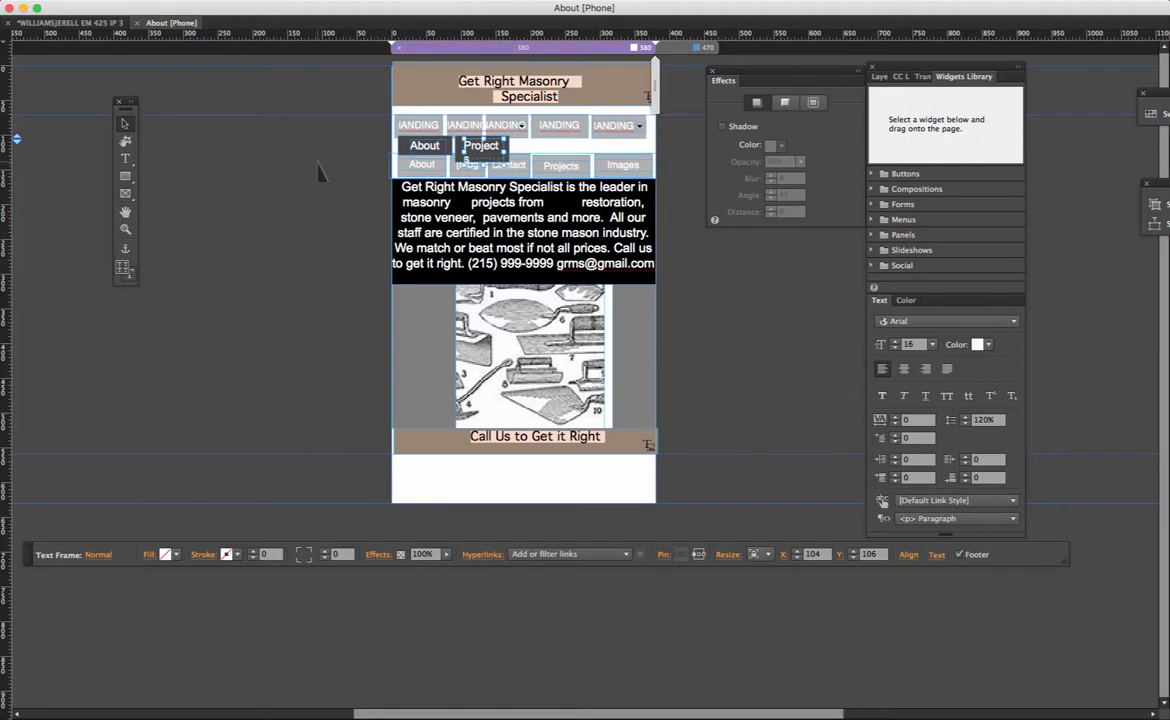
{"action": "left_click", "coordinate": [296, 152]}
{"action": "left_click", "coordinate": [468, 150]}
{"action": "left_click_drag", "start_coordinate": [506, 146], "coordinate": [518, 146]}
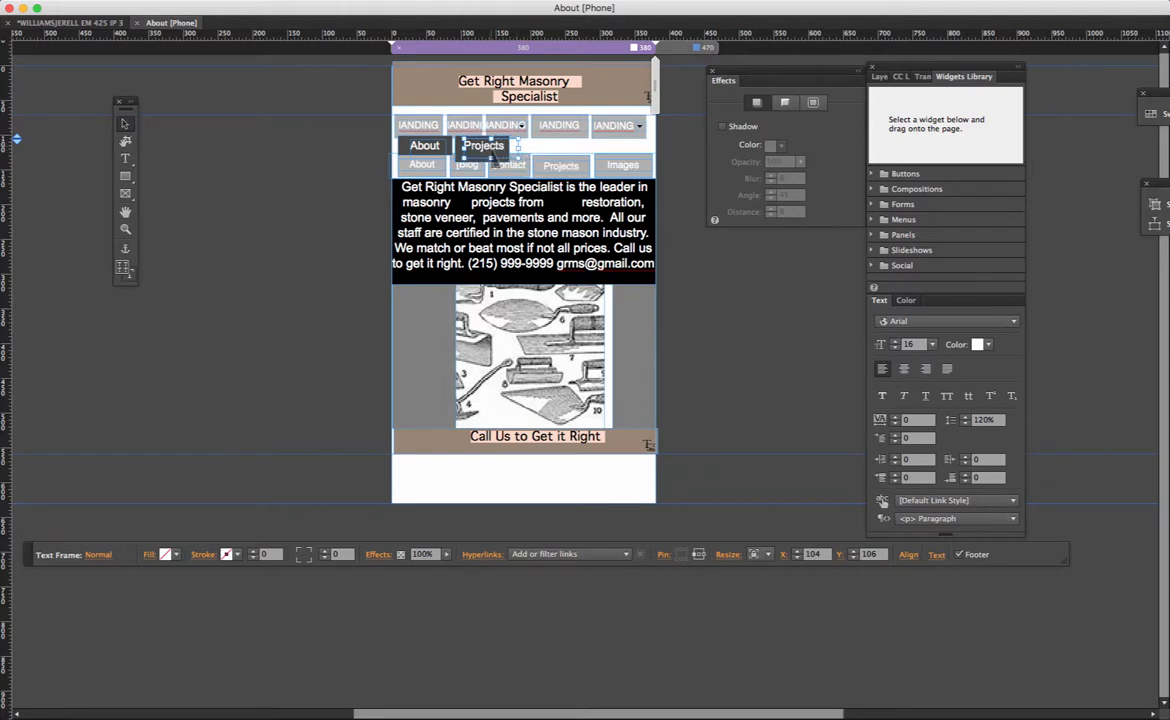
{"action": "left_click_drag", "start_coordinate": [491, 150], "coordinate": [488, 150]}
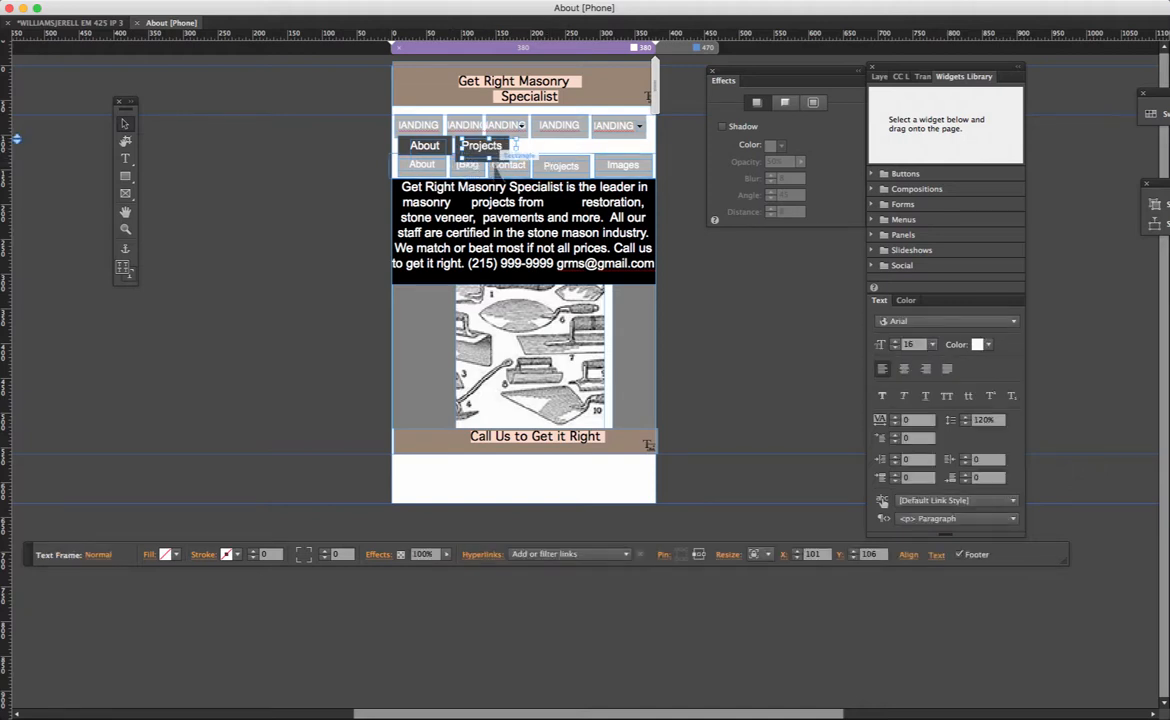
Step: Shorten the dark rectangle behind "Projects" to match the "About" button's height, and deselect it
{"action": "left_click", "coordinate": [460, 158]}
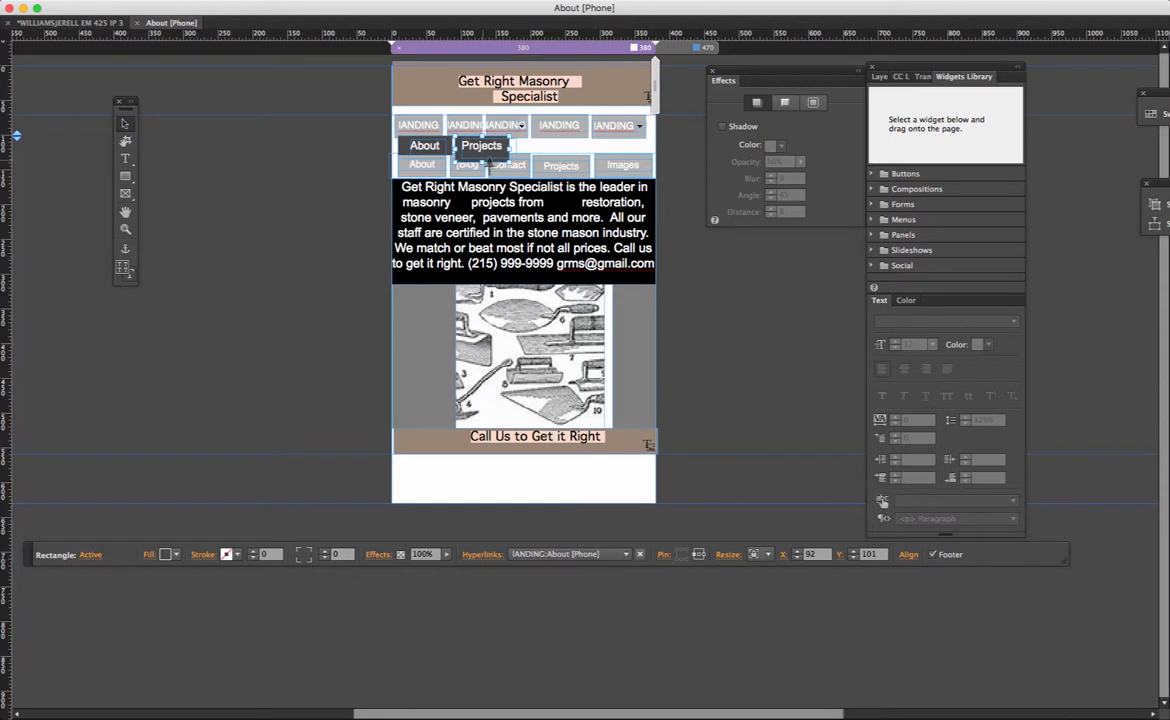
{"action": "left_click_drag", "start_coordinate": [488, 164], "coordinate": [487, 158]}
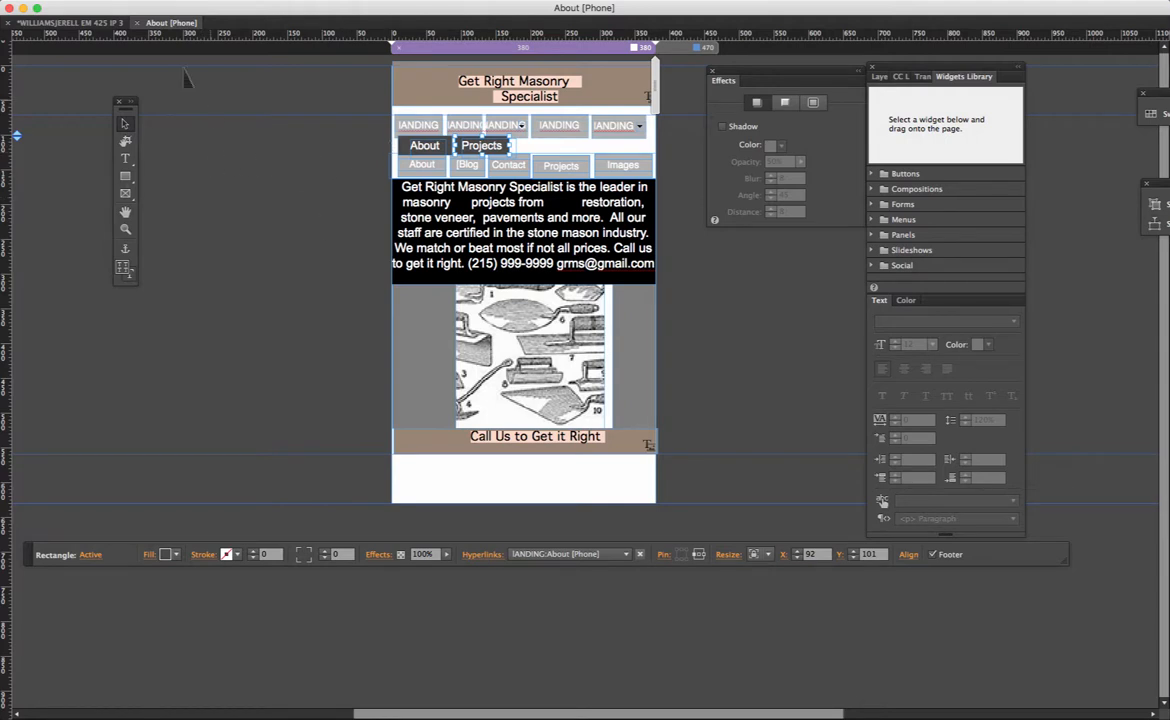
{"action": "left_click", "coordinate": [387, 105]}
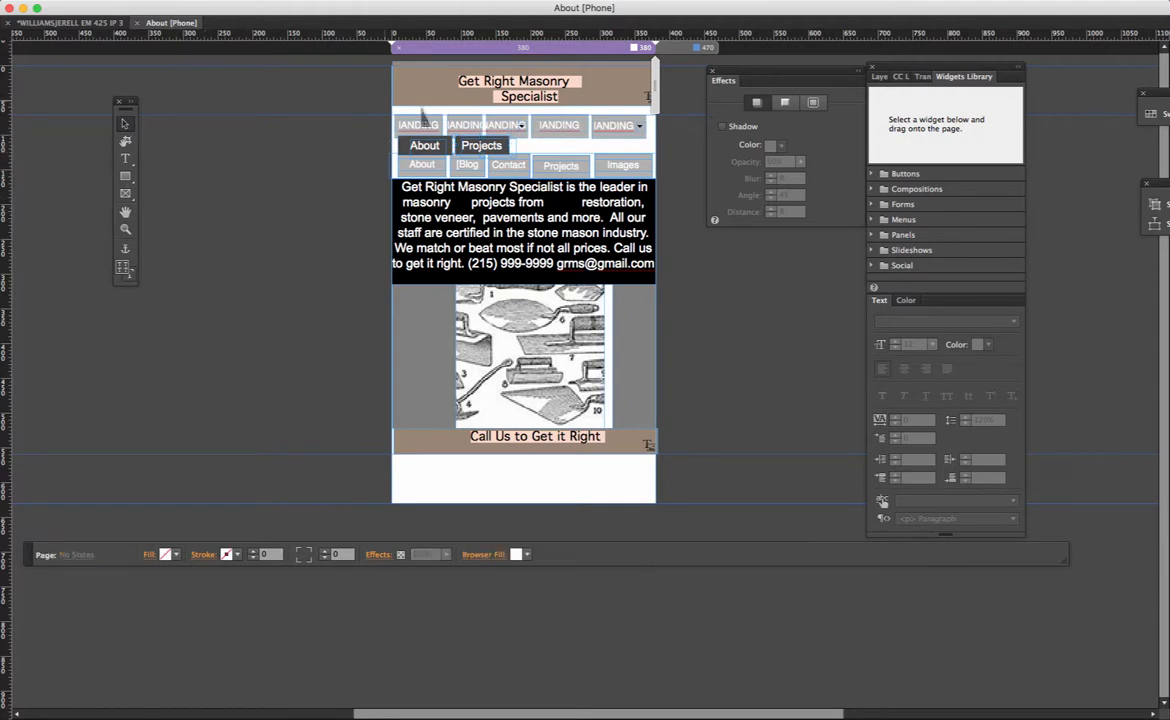
Step: Hyperlink the dark rectangle behind the "Projects" label to the phone page lANDING:Projects
{"action": "left_click", "coordinate": [463, 152]}
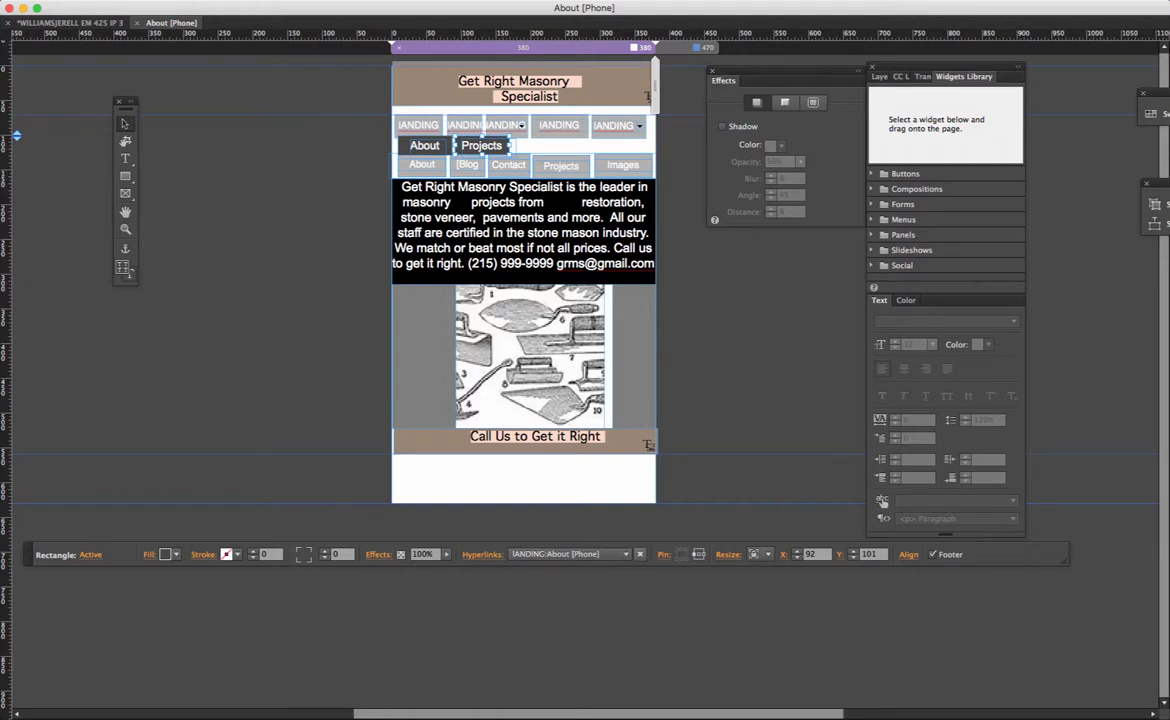
{"action": "key", "text": "super+k"}
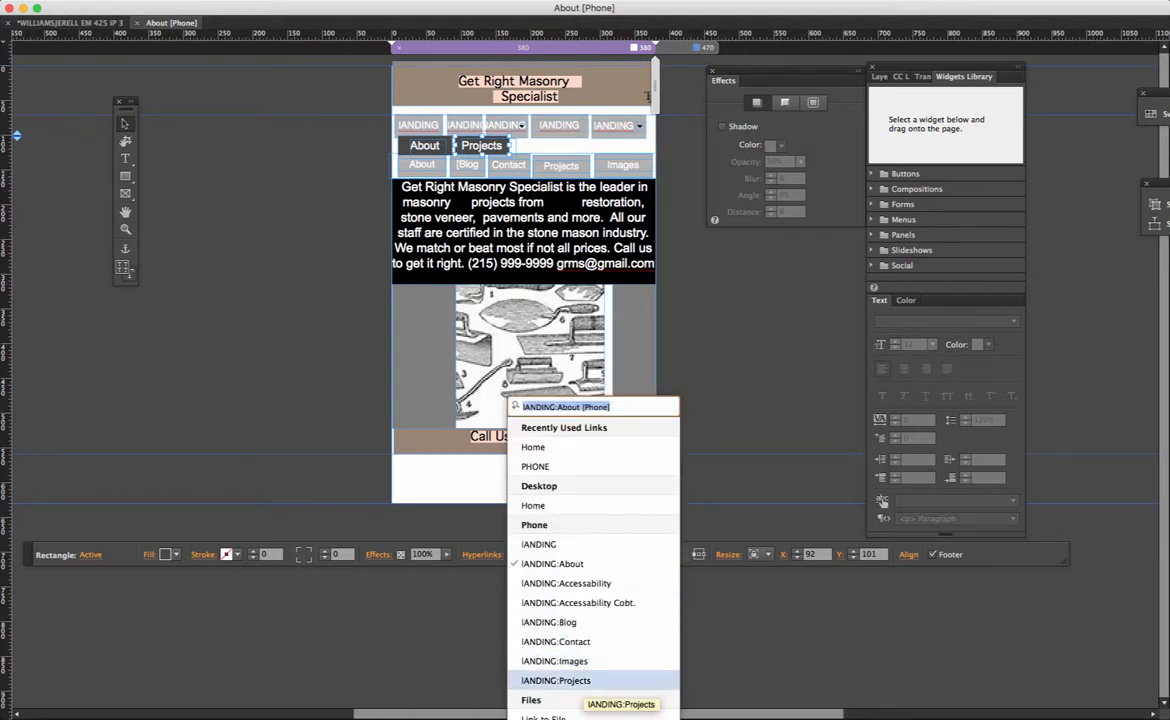
{"action": "key", "text": "Return"}
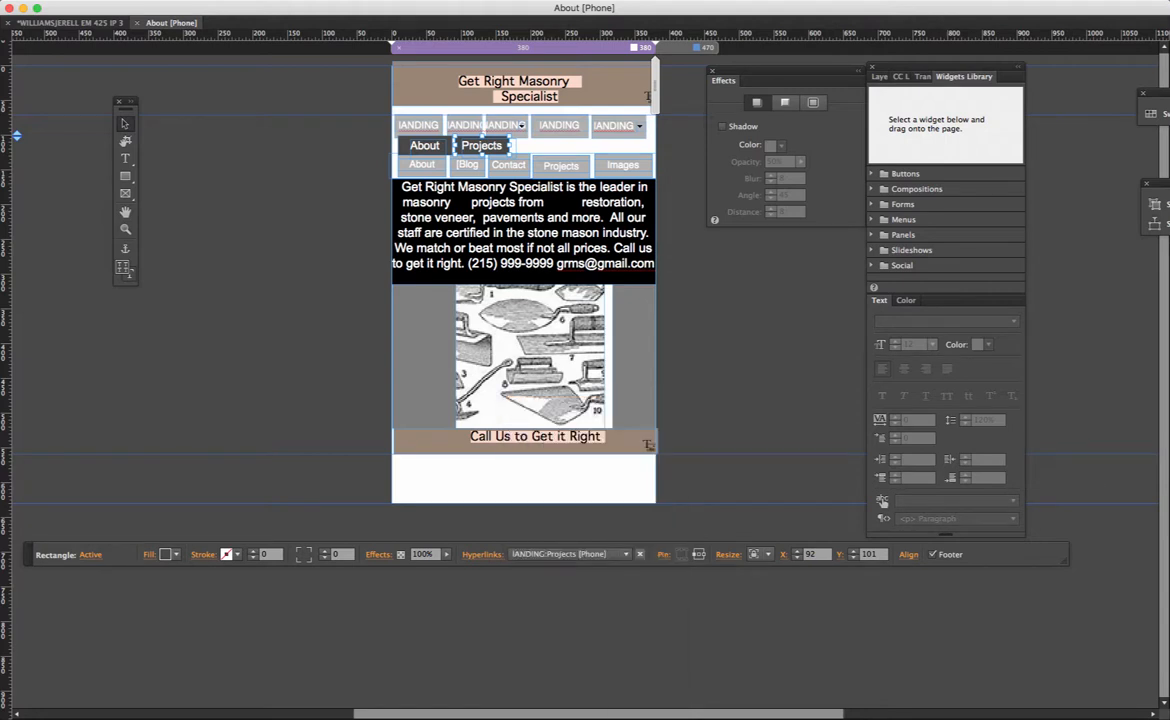
Step: Hyperlink the "Projects" text on the dark rectangle to the phone page lANDING:Projects and set its color to white (FFFFFF)
{"action": "left_click", "coordinate": [125, 158]}
{"action": "double_click", "coordinate": [482, 145]}
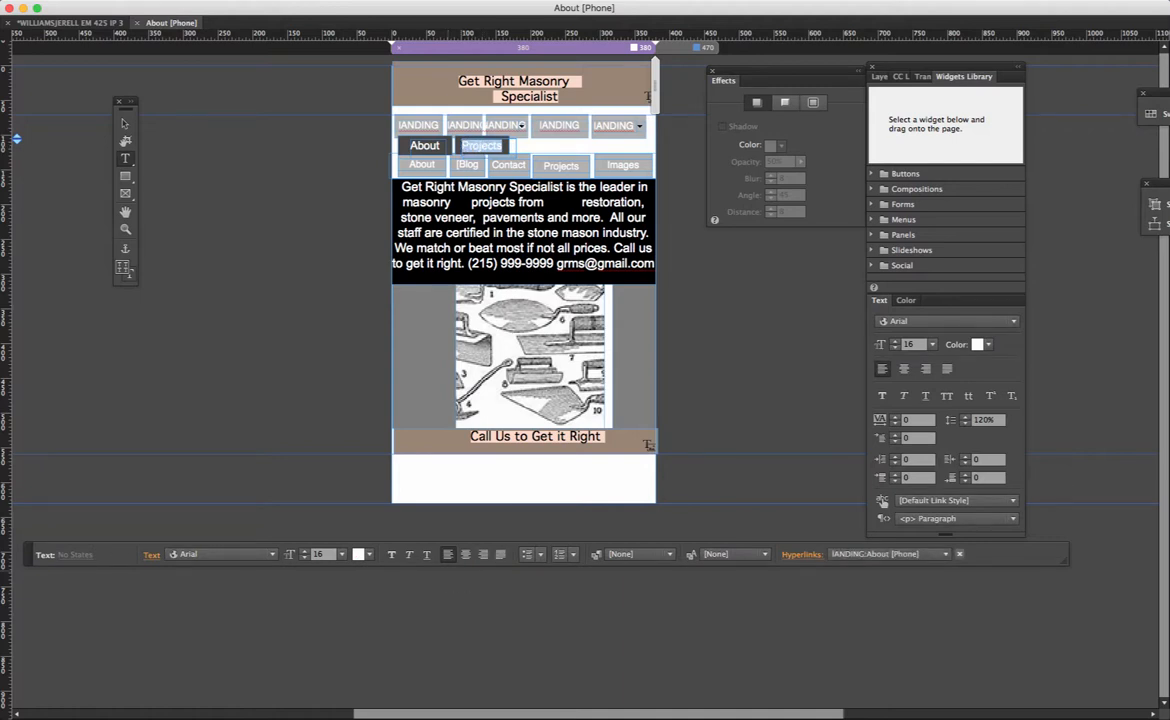
{"action": "left_click", "coordinate": [885, 554]}
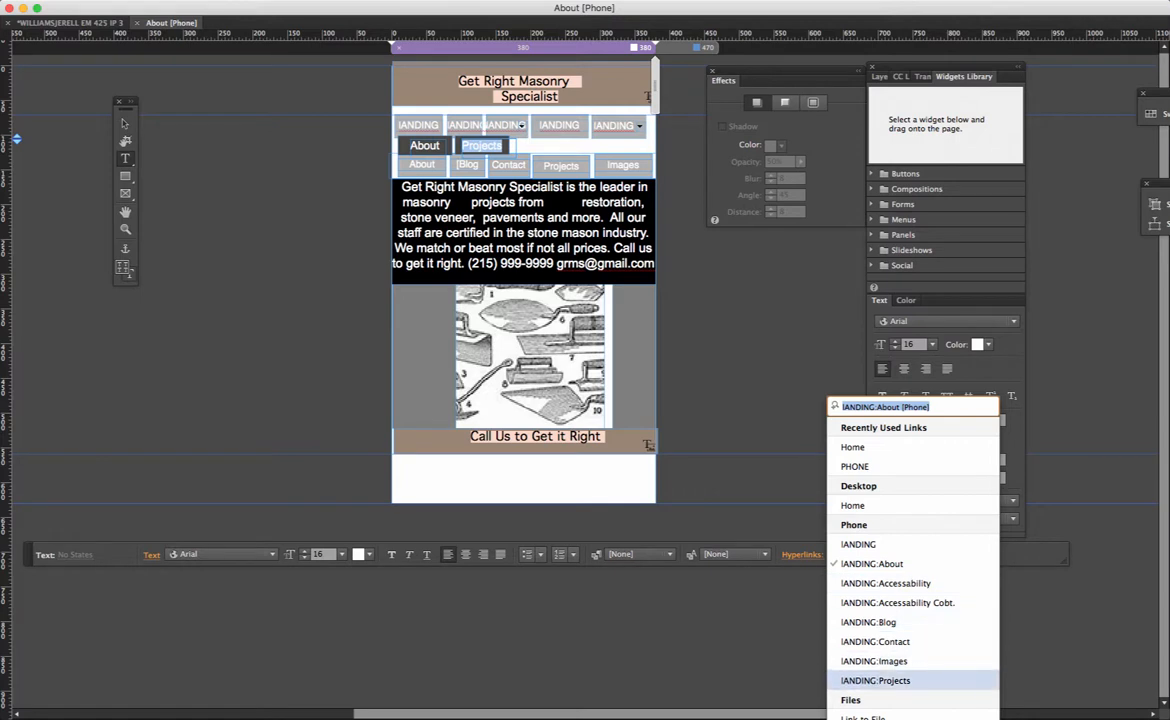
{"action": "left_click", "coordinate": [875, 680]}
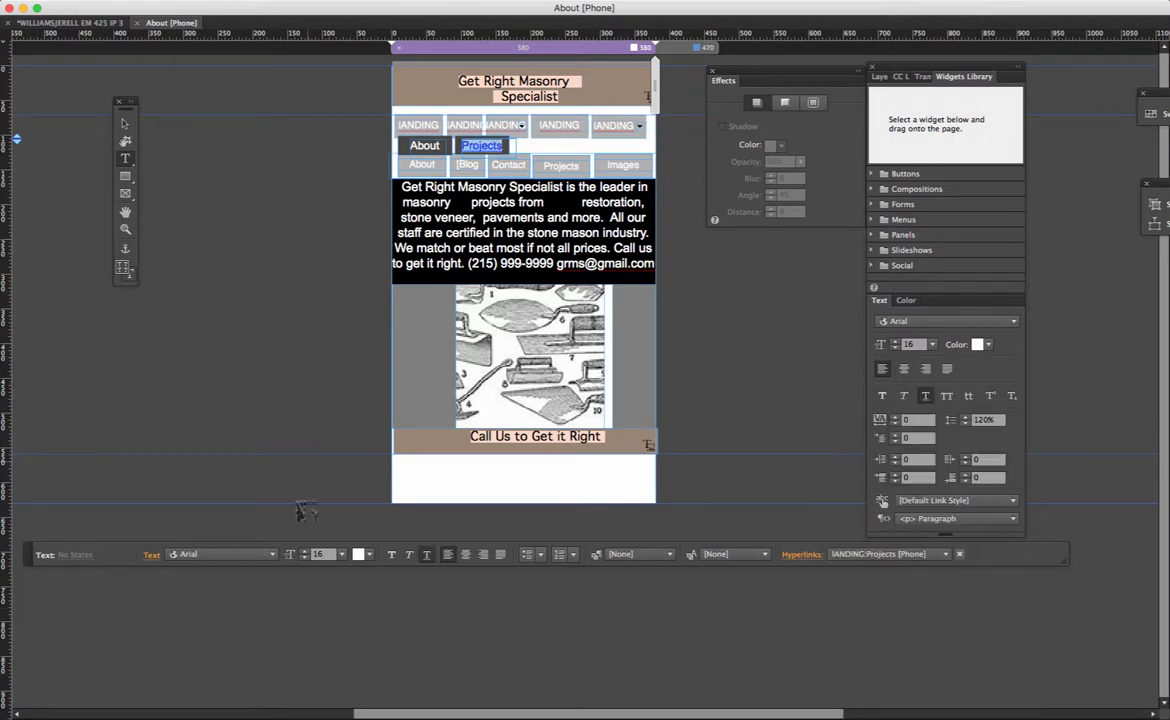
{"action": "left_click", "coordinate": [360, 554]}
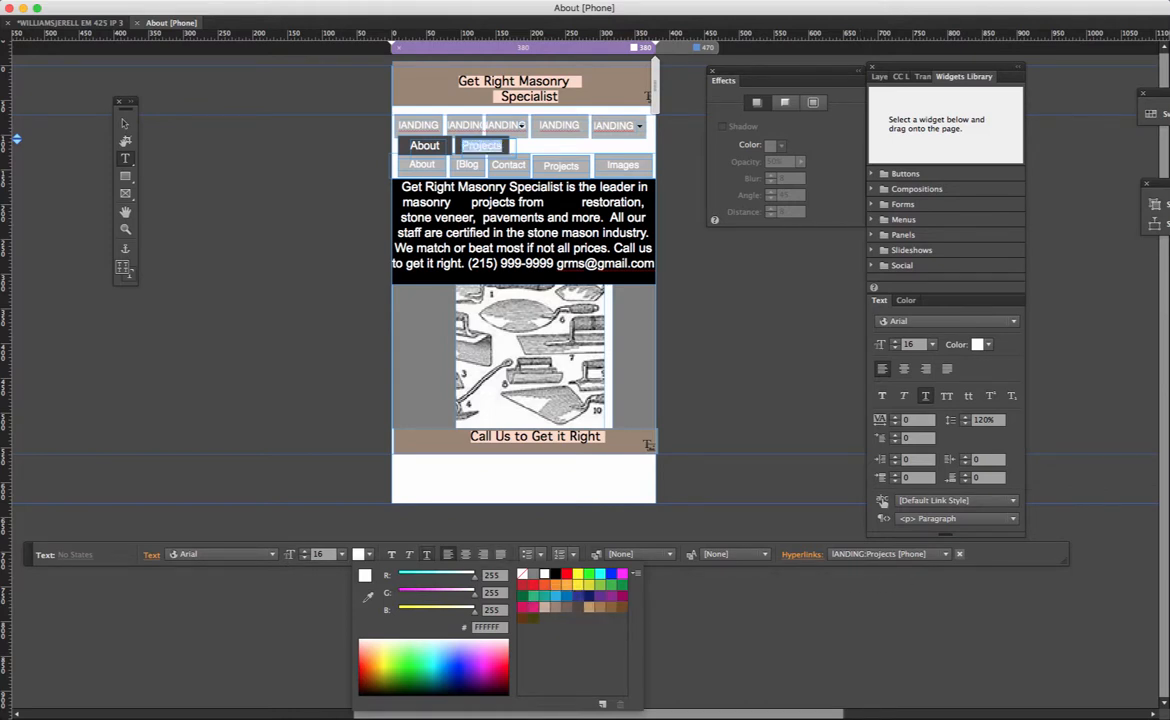
{"action": "key", "text": "Escape"}
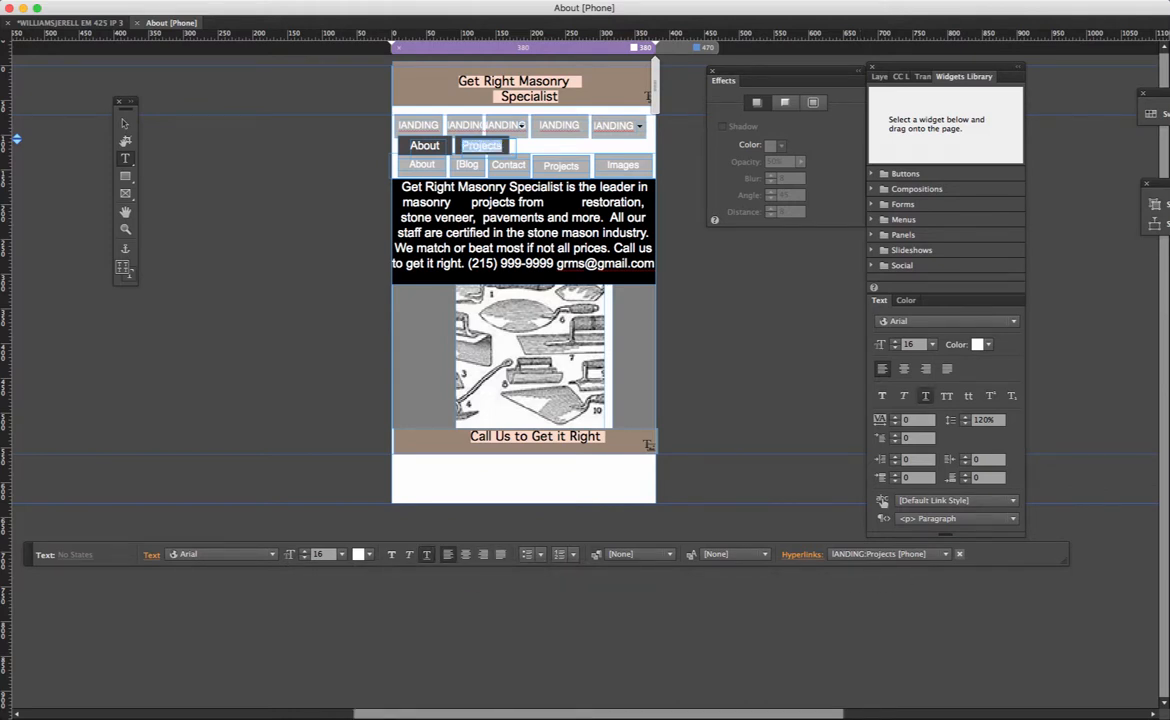
Step: Remove the underline from the "Projects" label on the dark button and leave text editing
{"action": "left_click", "coordinate": [113, 112]}
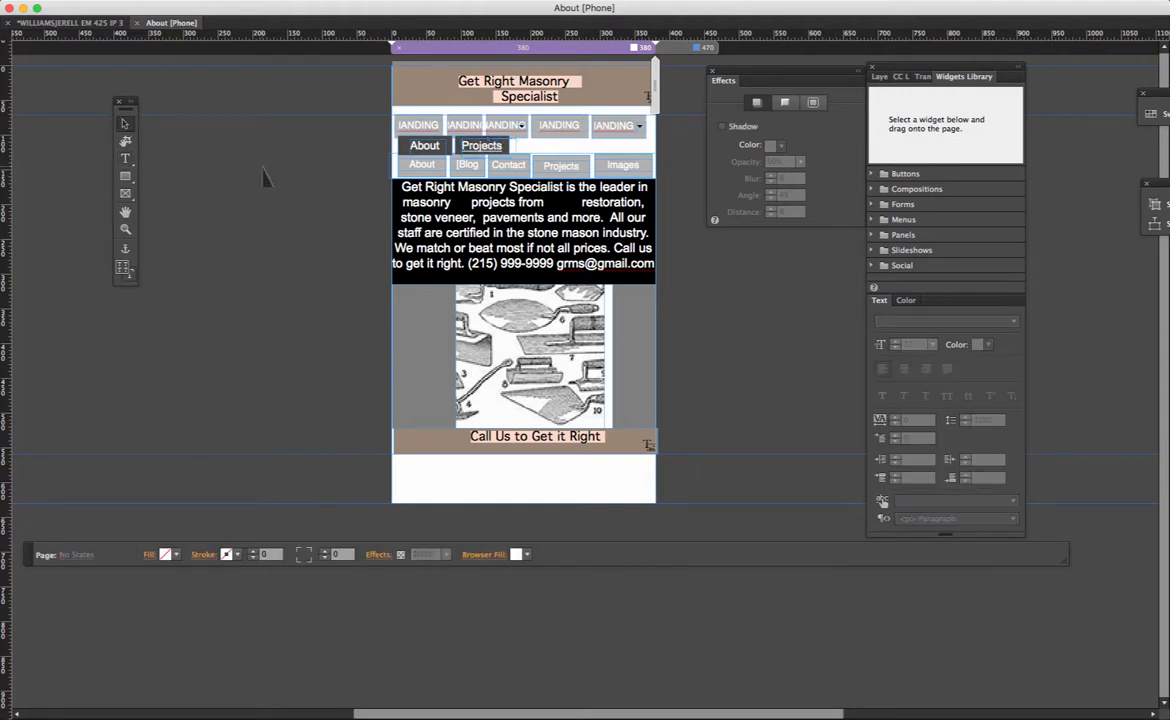
{"action": "left_click", "coordinate": [448, 146]}
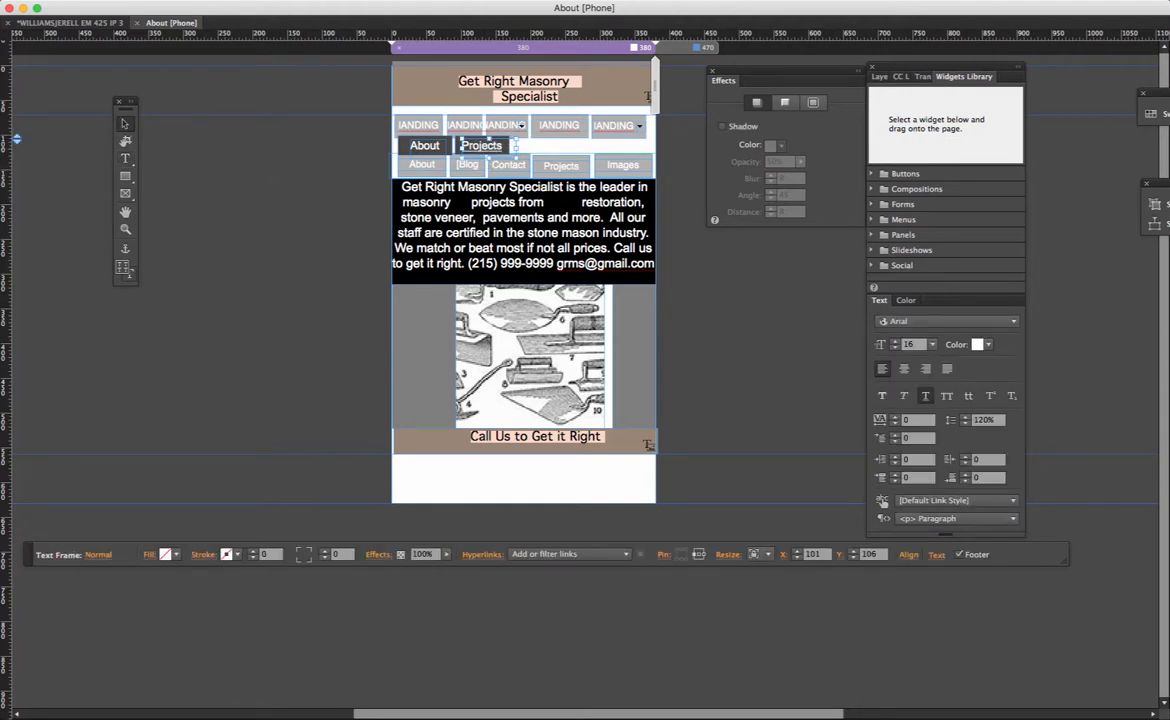
{"action": "double_click", "coordinate": [448, 146]}
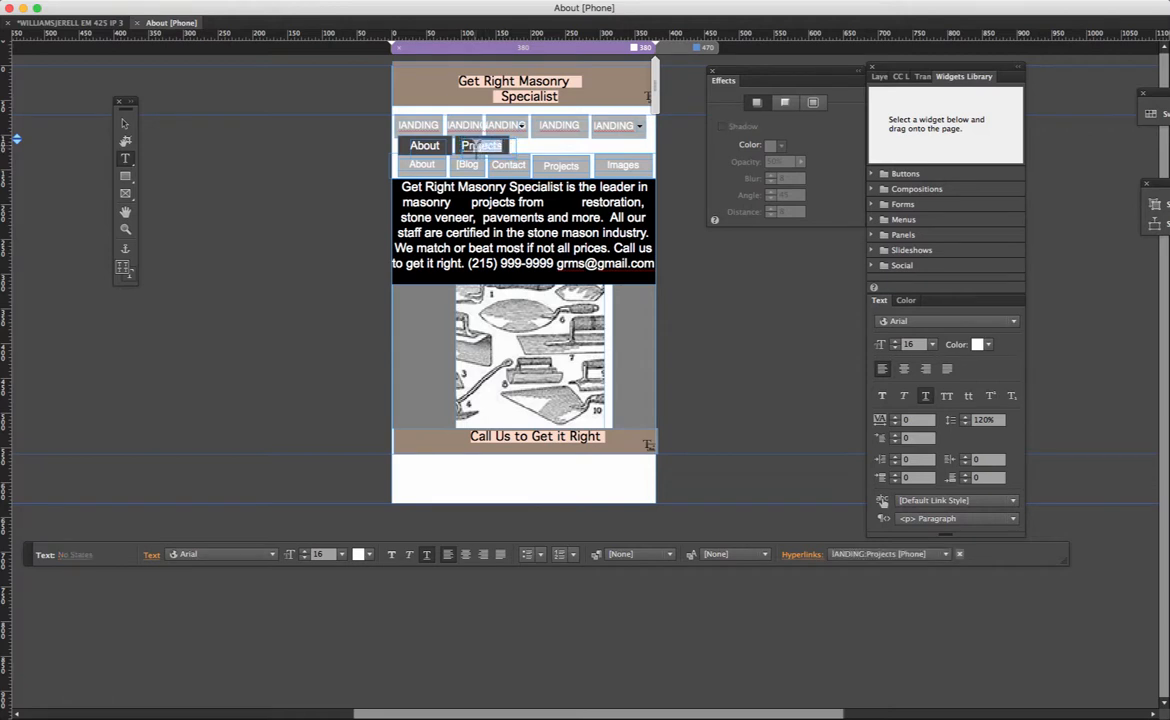
{"action": "key", "text": "super+a"}
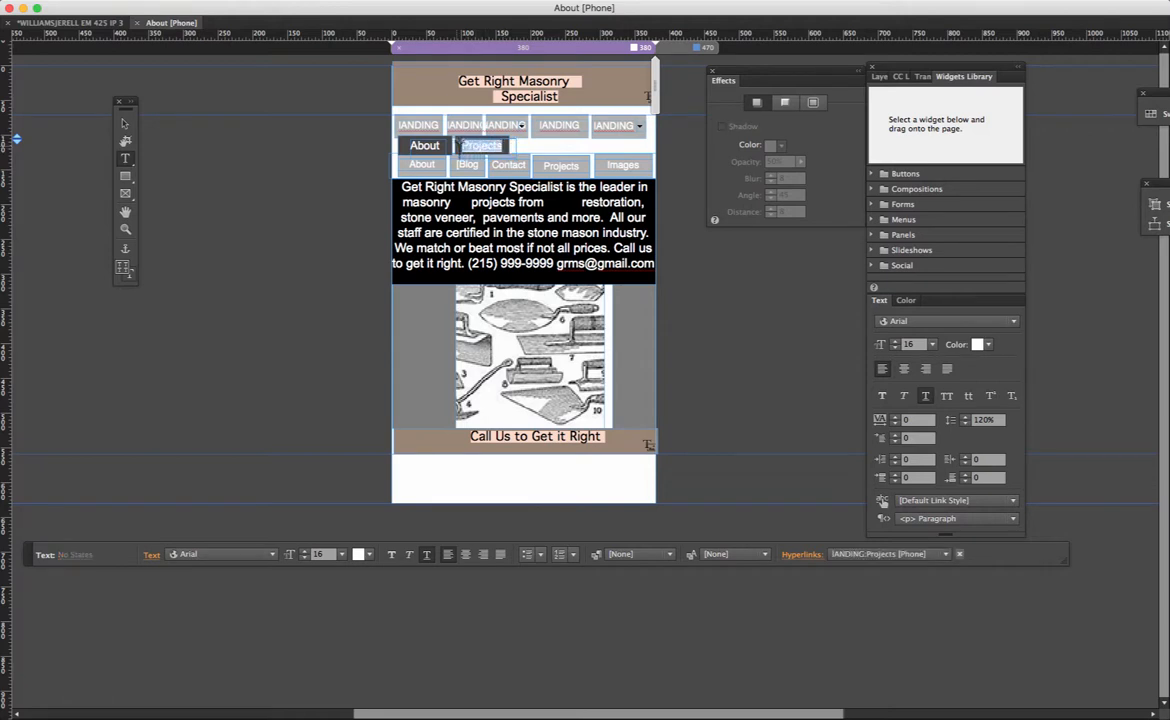
{"action": "left_click", "coordinate": [124, 122]}
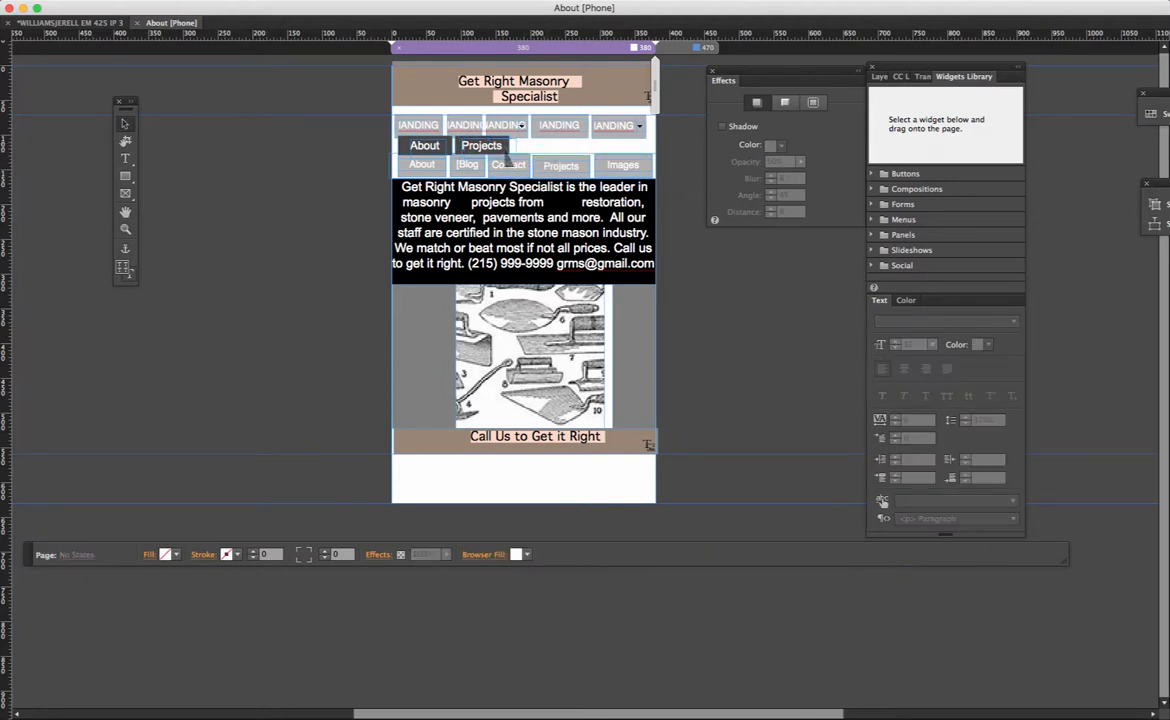
Step: Copy the dark "About" and "Projects" buttons together with their labels and paste them onto the page
{"action": "left_click", "coordinate": [420, 146], "text": "shift"}
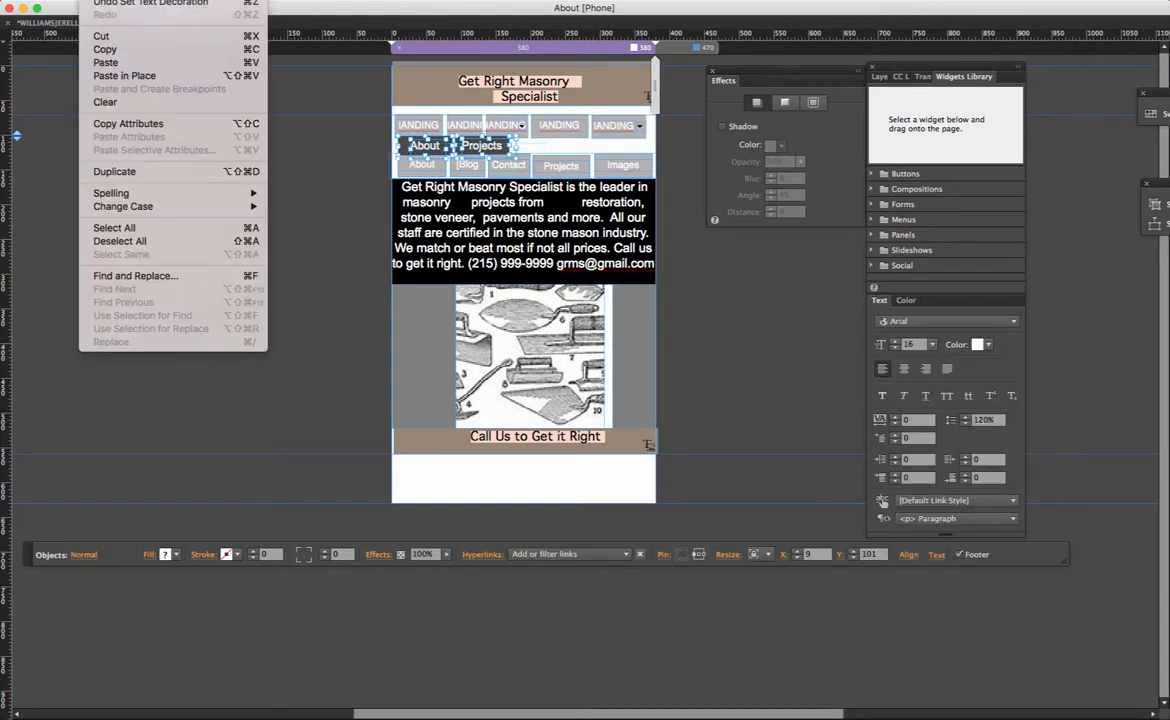
{"action": "left_click", "coordinate": [100, 46]}
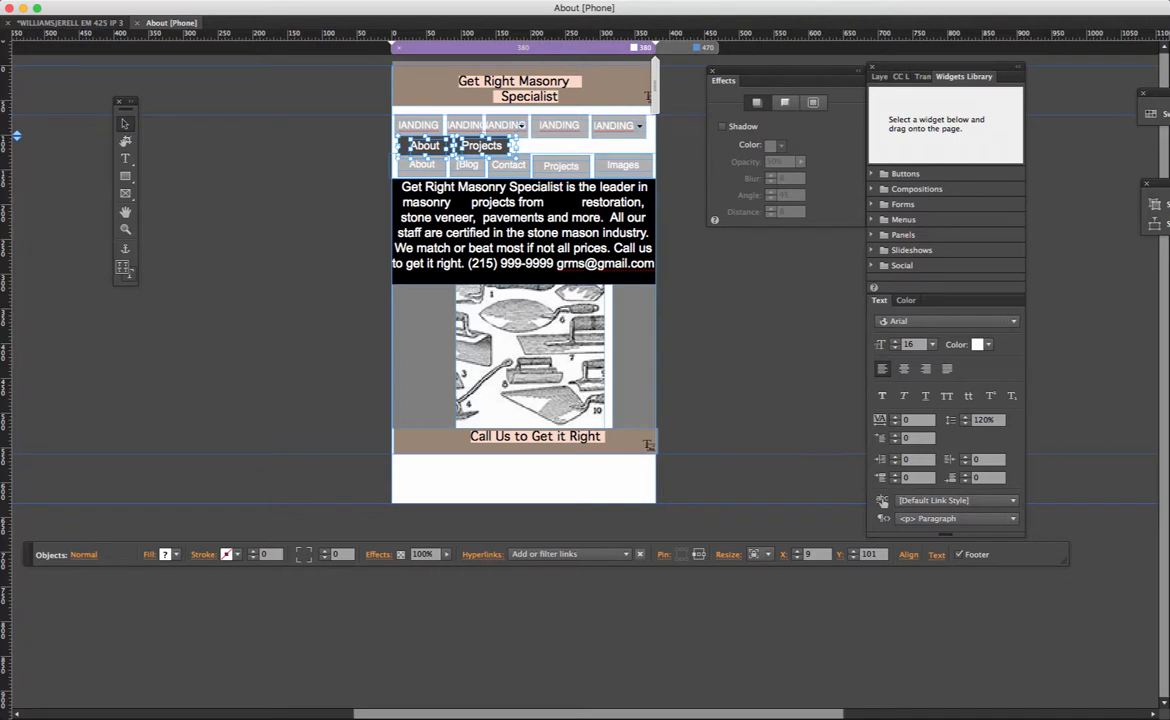
{"action": "left_click", "coordinate": [100, 2]}
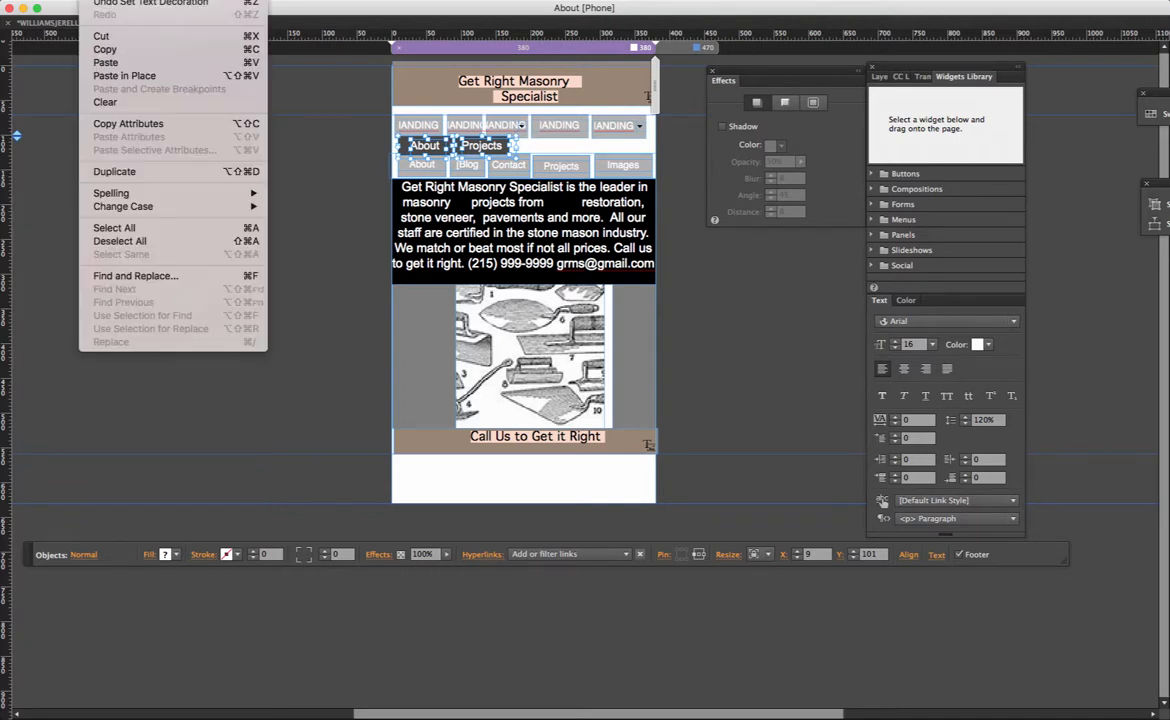
{"action": "left_click", "coordinate": [115, 57]}
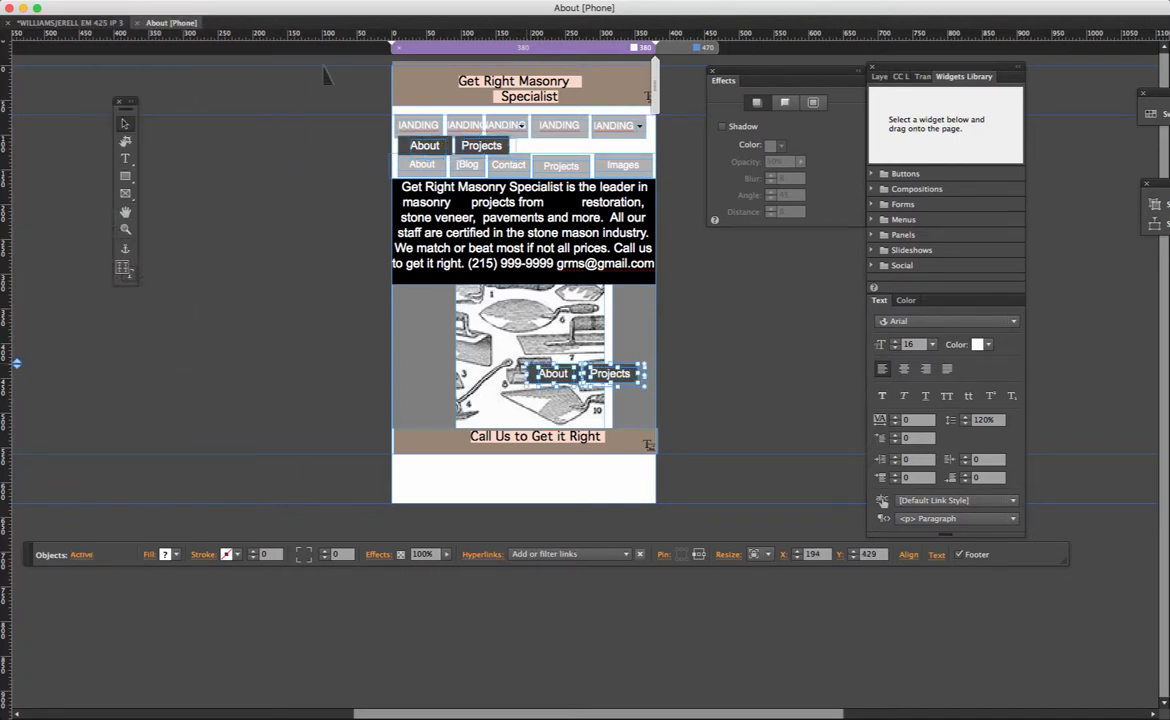
Step: Move the pasted button pair to X 174, Y 101, in line beside the original buttons, and deselect it
{"action": "left_click_drag", "start_coordinate": [545, 352], "coordinate": [527, 126]}
{"action": "key", "text": "Up"}
{"action": "key", "text": "Up"}
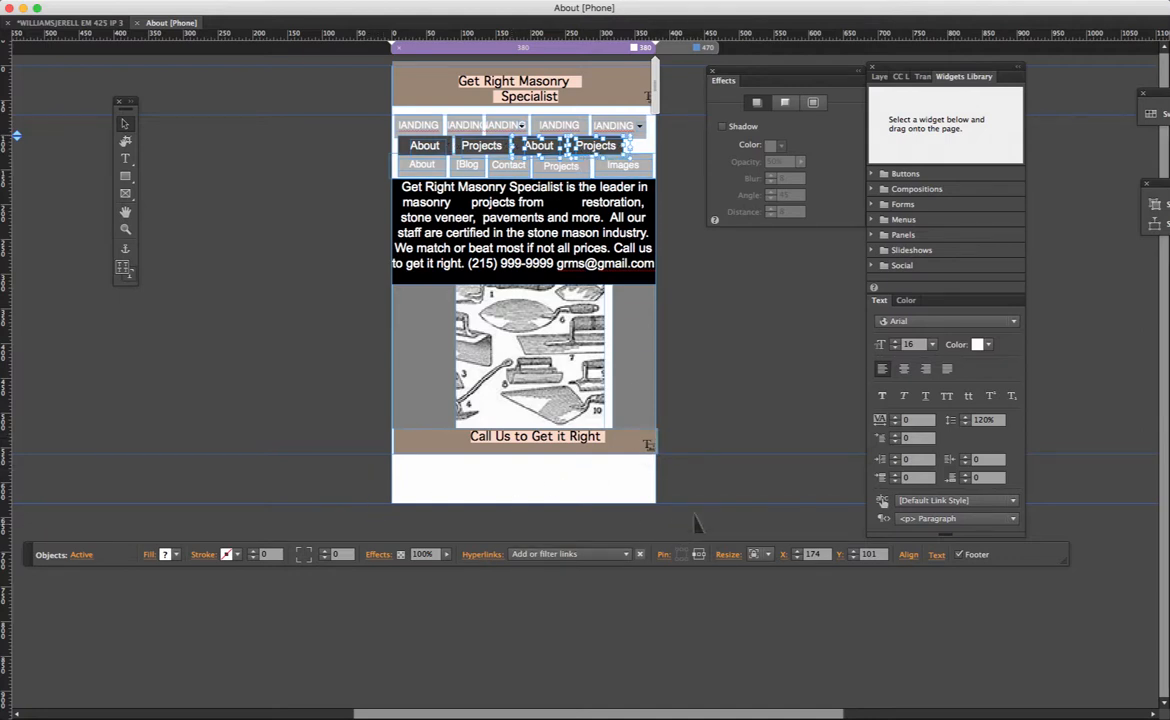
{"action": "left_click", "coordinate": [230, 192]}
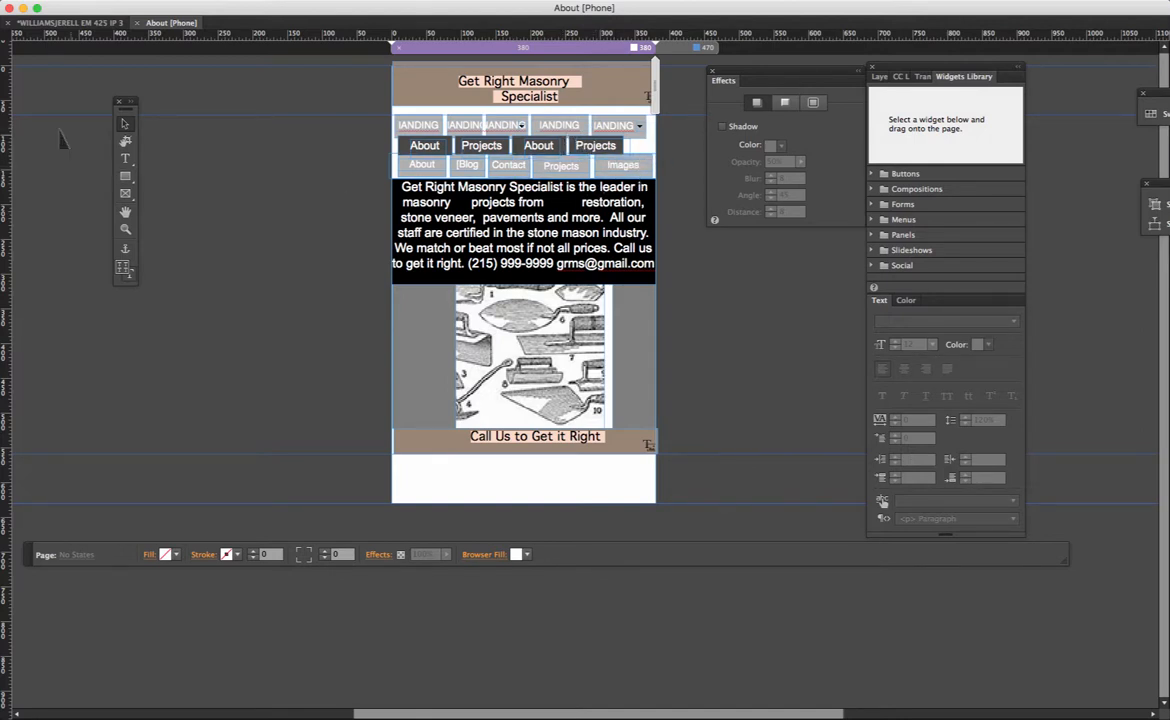
Step: Change the copied "About" label to "Images" and widen its text frame so the word fits on one line
{"action": "left_click", "coordinate": [125, 158]}
{"action": "double_click", "coordinate": [540, 146]}
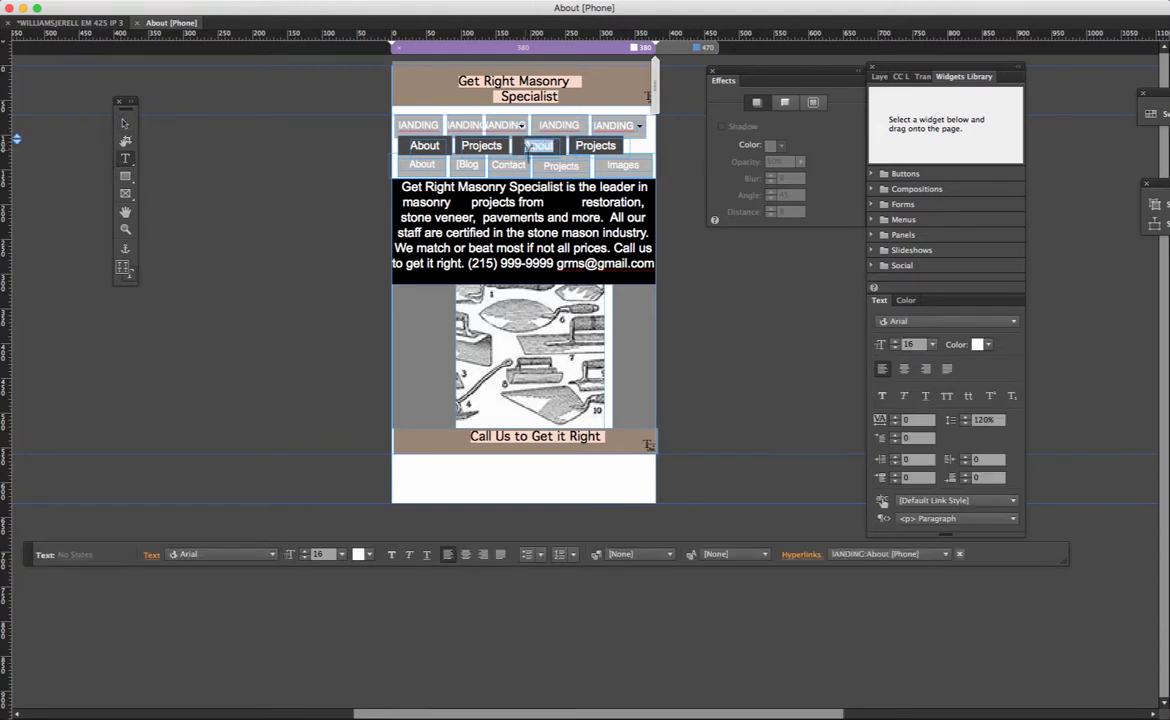
{"action": "type", "text": "Image"}
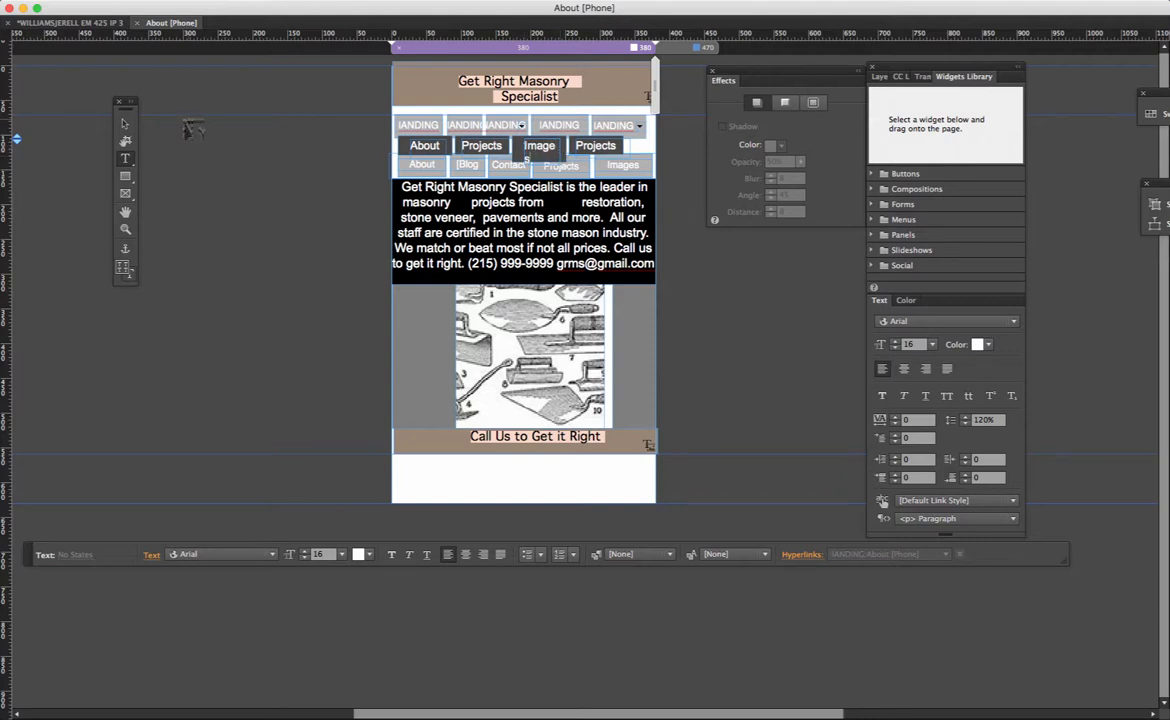
{"action": "left_click", "coordinate": [125, 123]}
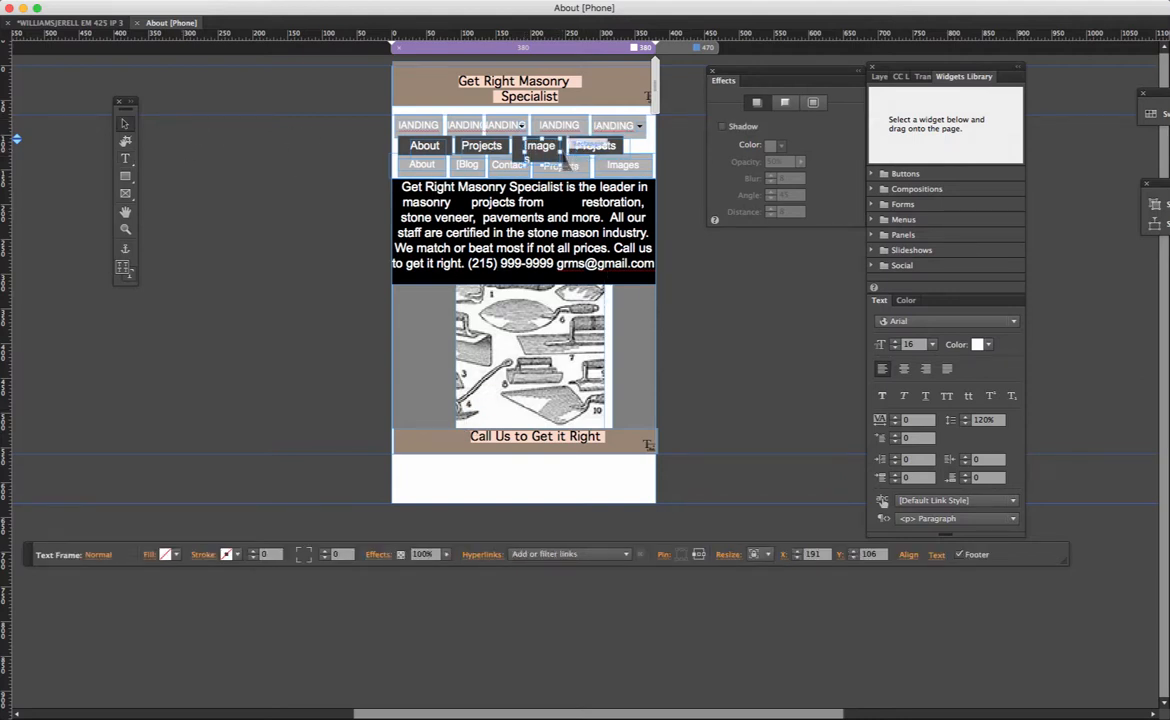
{"action": "type", "text": "s"}
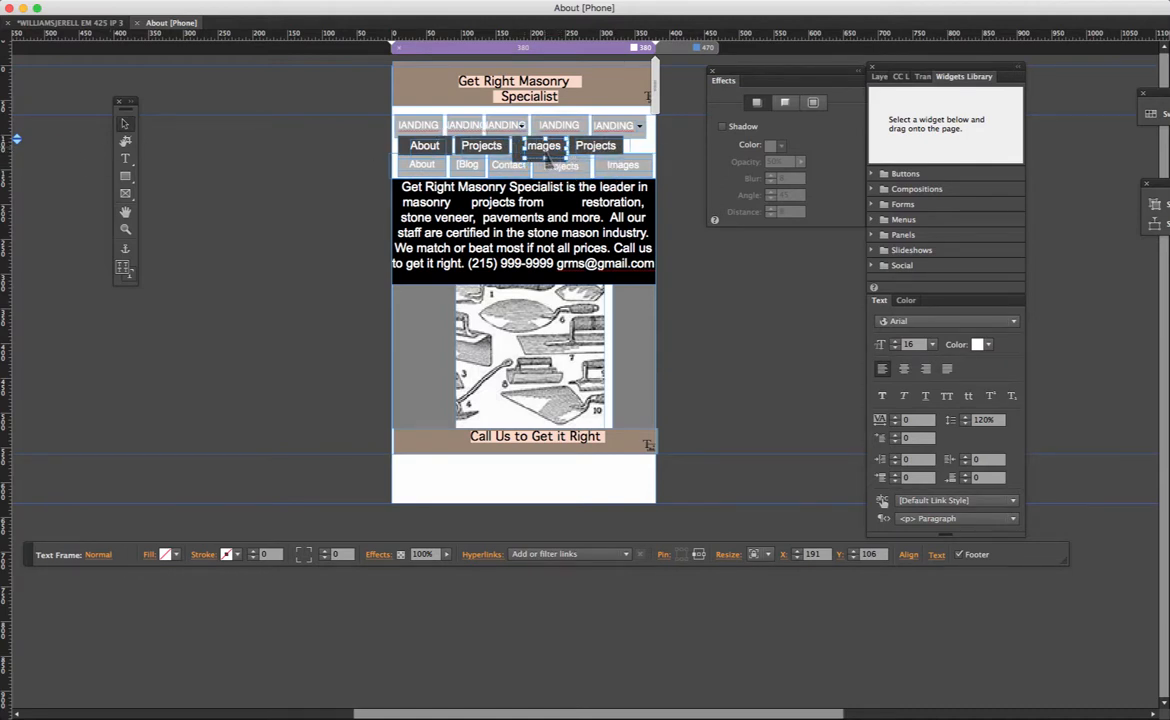
Step: Nudge the "Images" text frame to X 185, Y 105 on its dark rectangle and deselect it
{"action": "left_click_drag", "start_coordinate": [545, 153], "coordinate": [543, 153]}
{"action": "key", "text": "Up"}
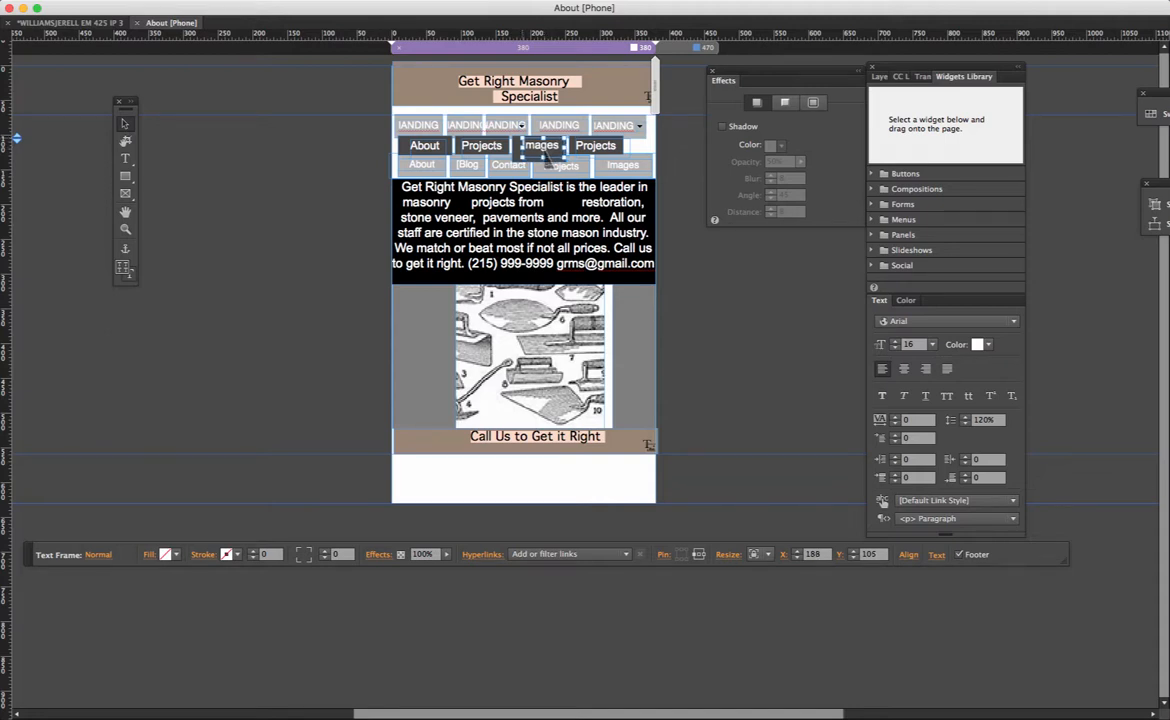
{"action": "key", "text": "Left"}
{"action": "key", "text": "Left"}
{"action": "left_click", "coordinate": [174, 157]}
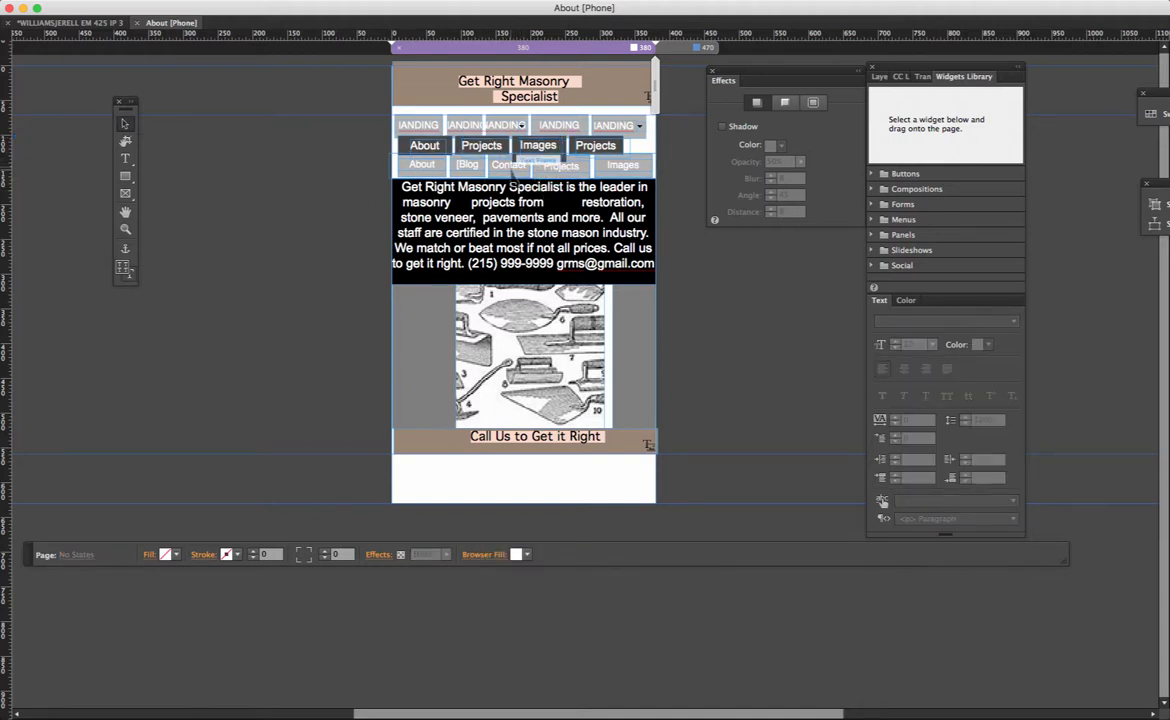
Step: Hyperlink the dark rectangle behind the "Images" label to the phone page lANDING:Images
{"action": "left_click", "coordinate": [538, 147]}
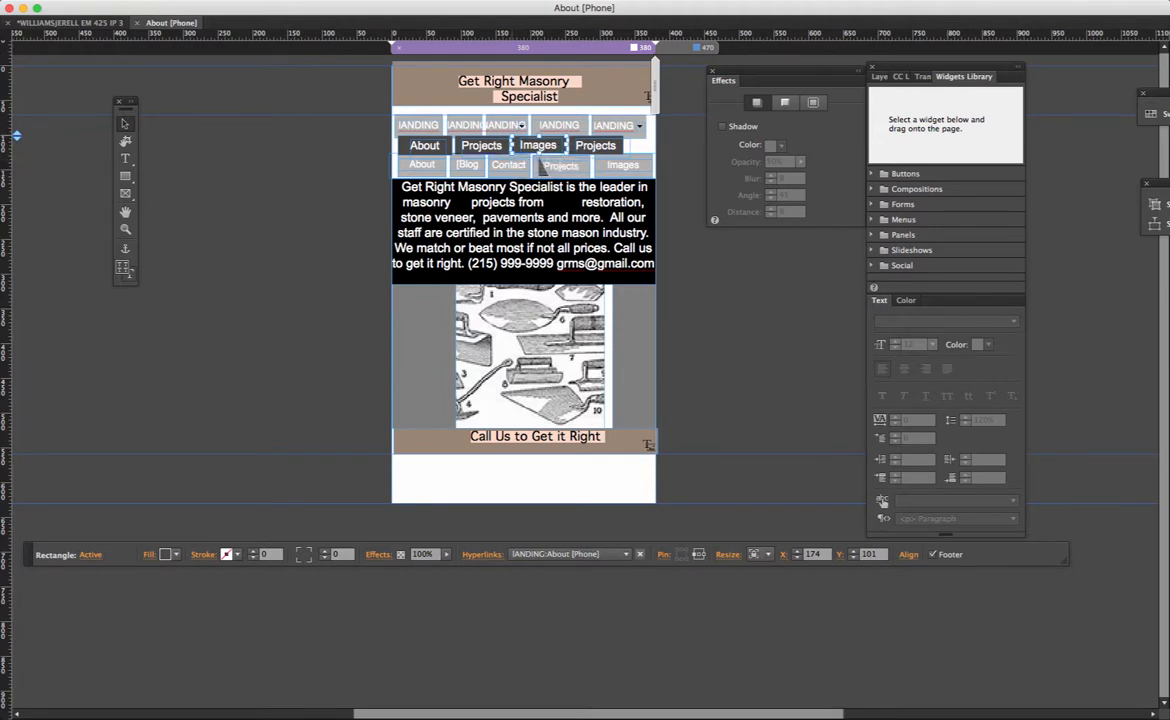
{"action": "left_click", "coordinate": [237, 154]}
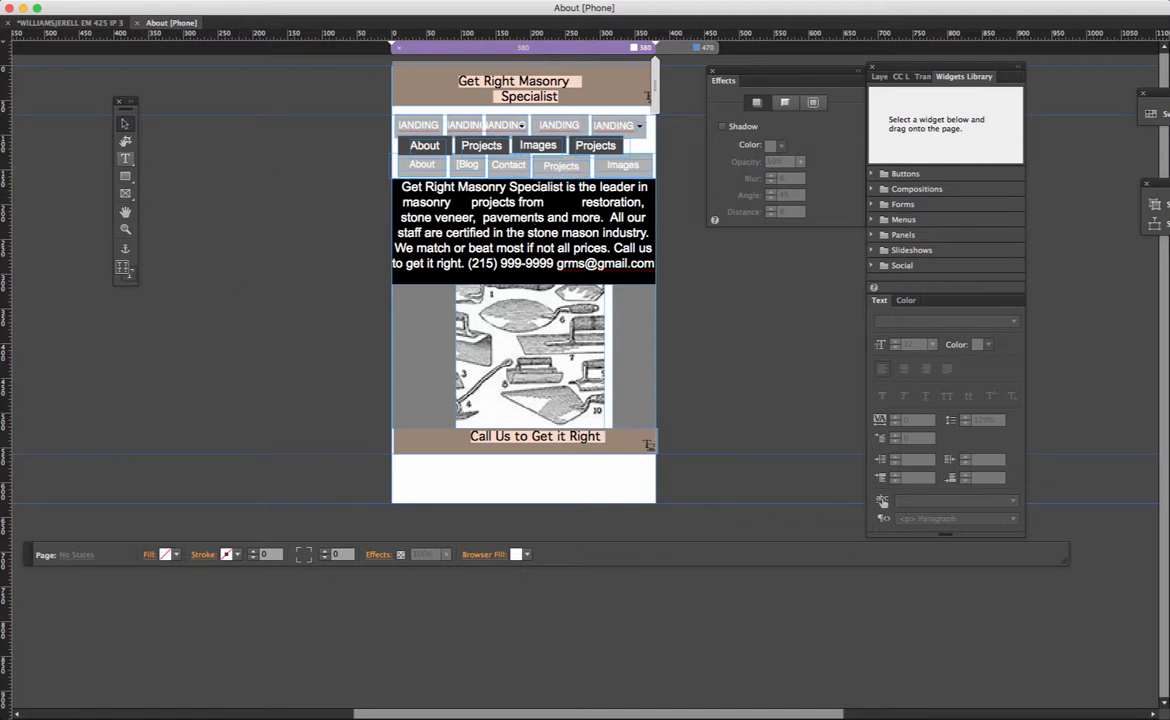
{"action": "left_click", "coordinate": [519, 146]}
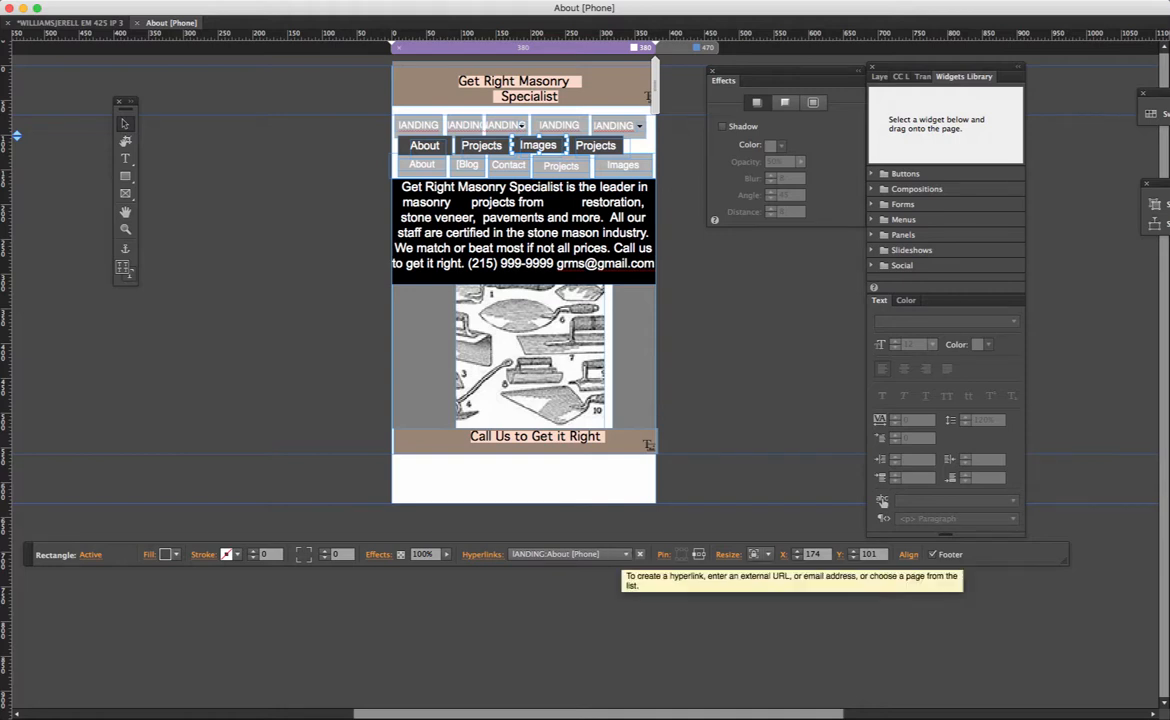
{"action": "left_click", "coordinate": [626, 554]}
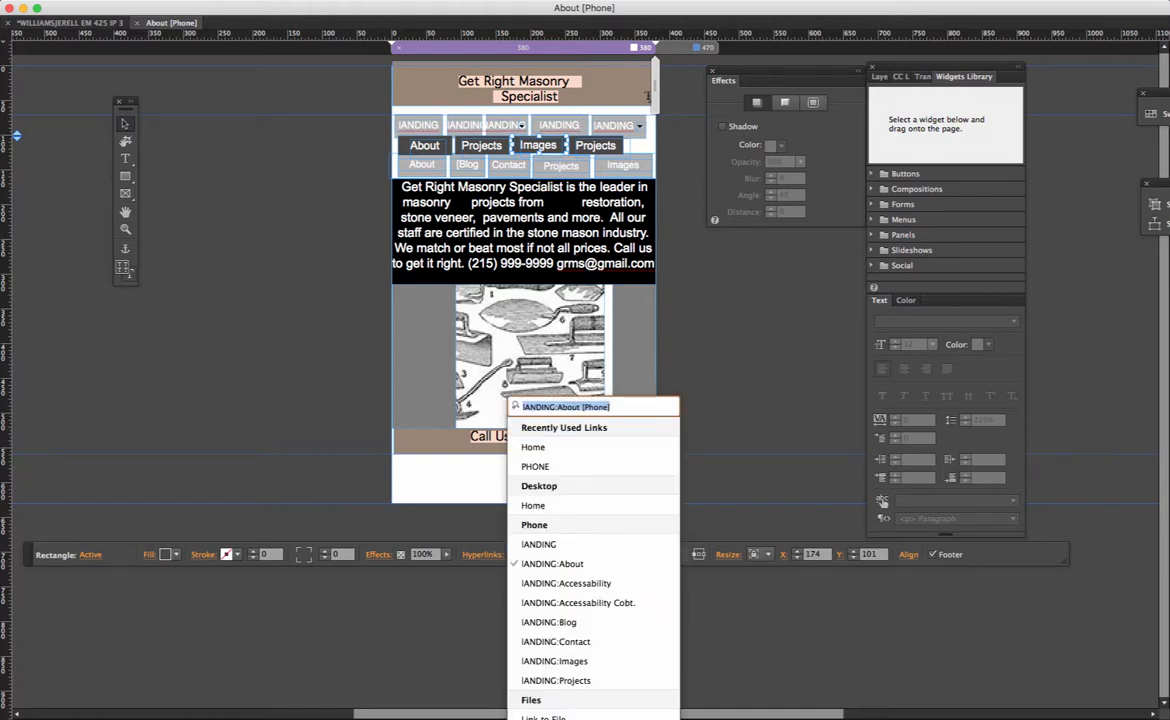
{"action": "left_click", "coordinate": [554, 661]}
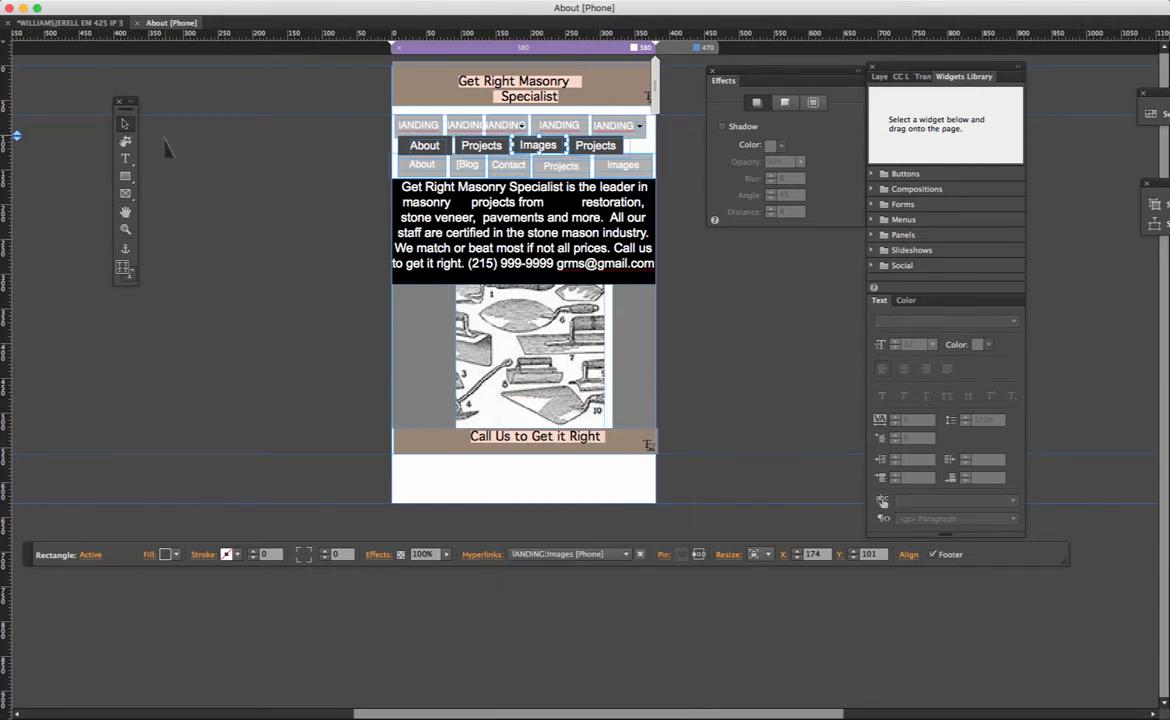
Step: Hyperlink the "Images" text on the dark button to the phone page lANDING:Images
{"action": "left_click", "coordinate": [125, 158]}
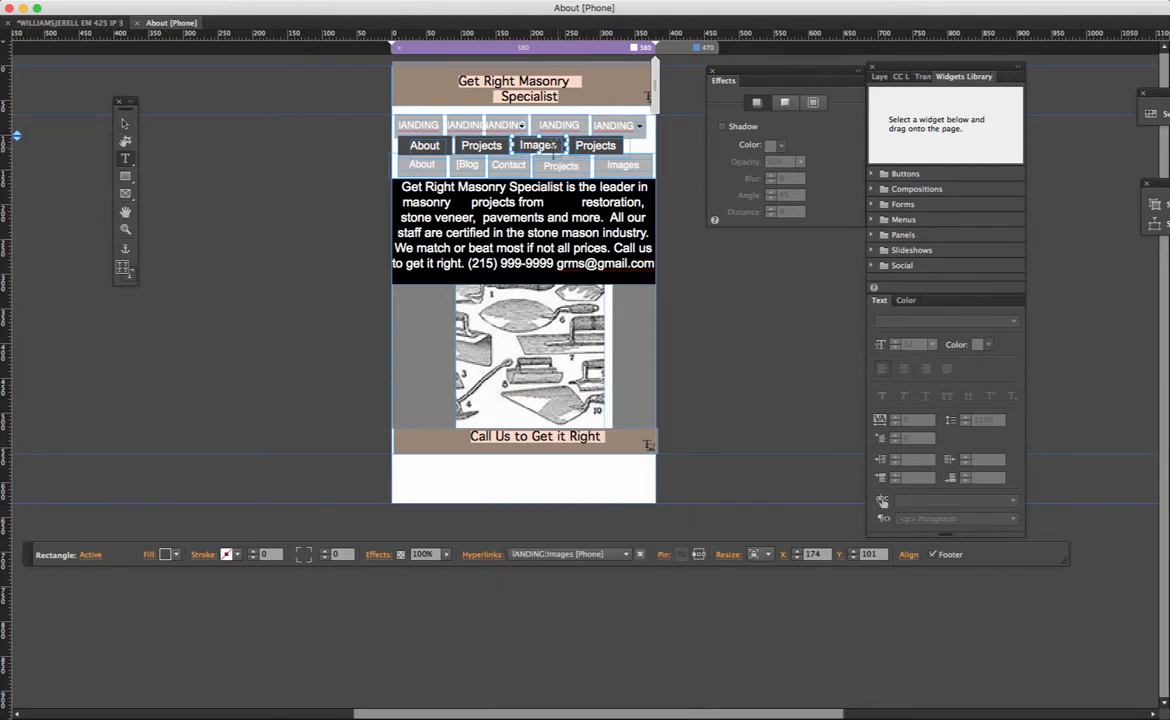
{"action": "left_click_drag", "start_coordinate": [553, 147], "coordinate": [482, 140]}
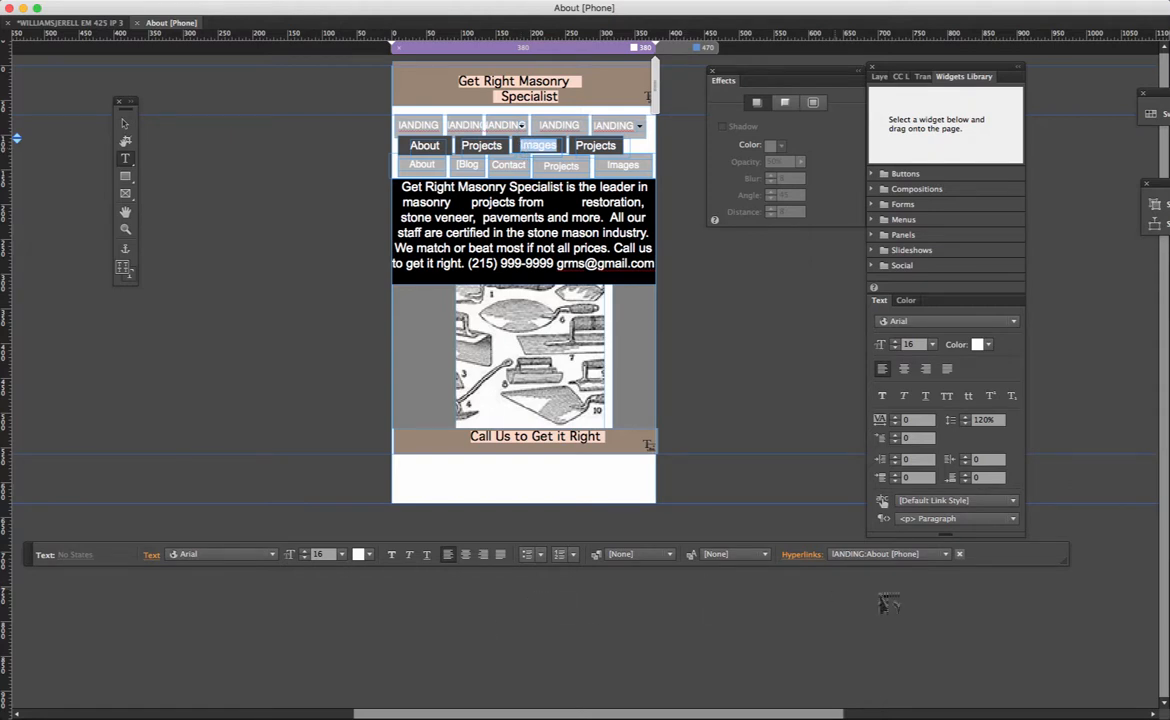
{"action": "left_click", "coordinate": [945, 554]}
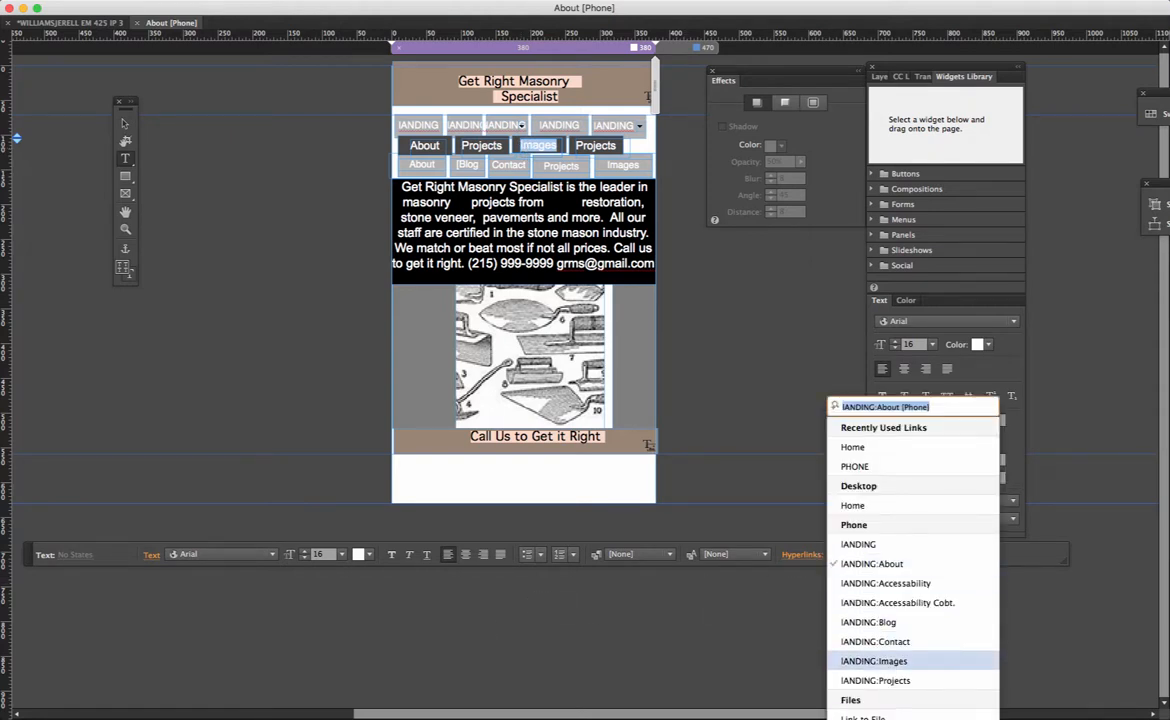
{"action": "left_click", "coordinate": [873, 661]}
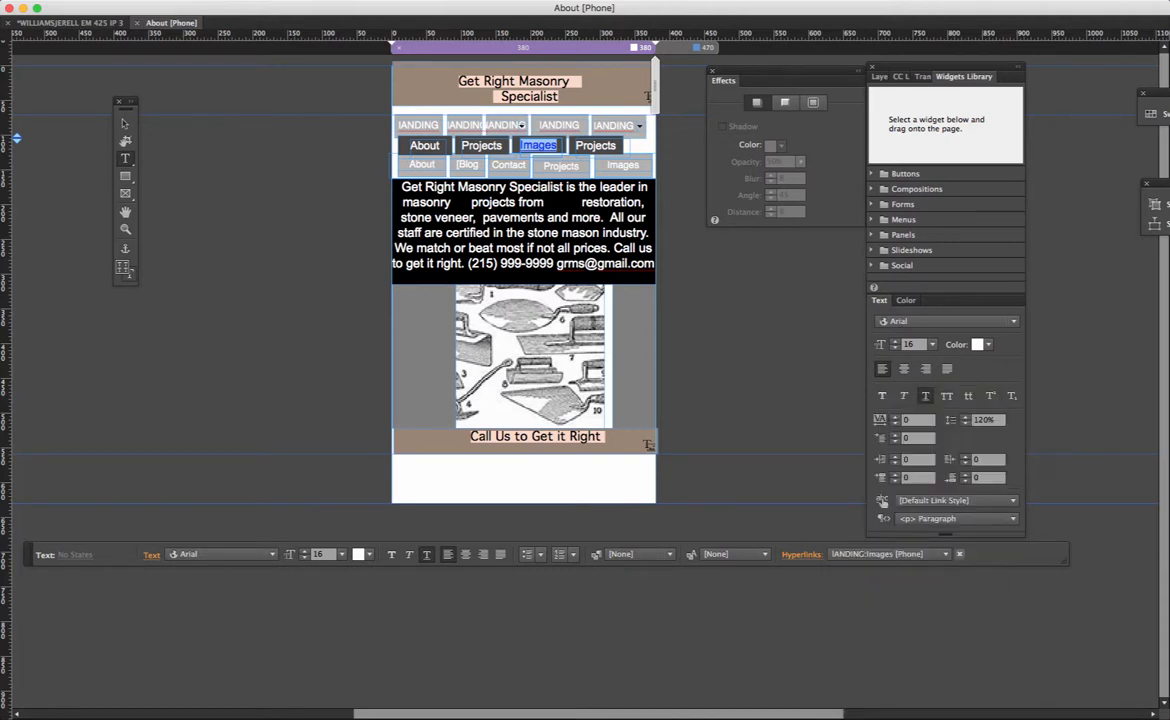
Step: Set the linked "Images" text to white (FFFFFF) and remove its underline
{"action": "left_click", "coordinate": [358, 554]}
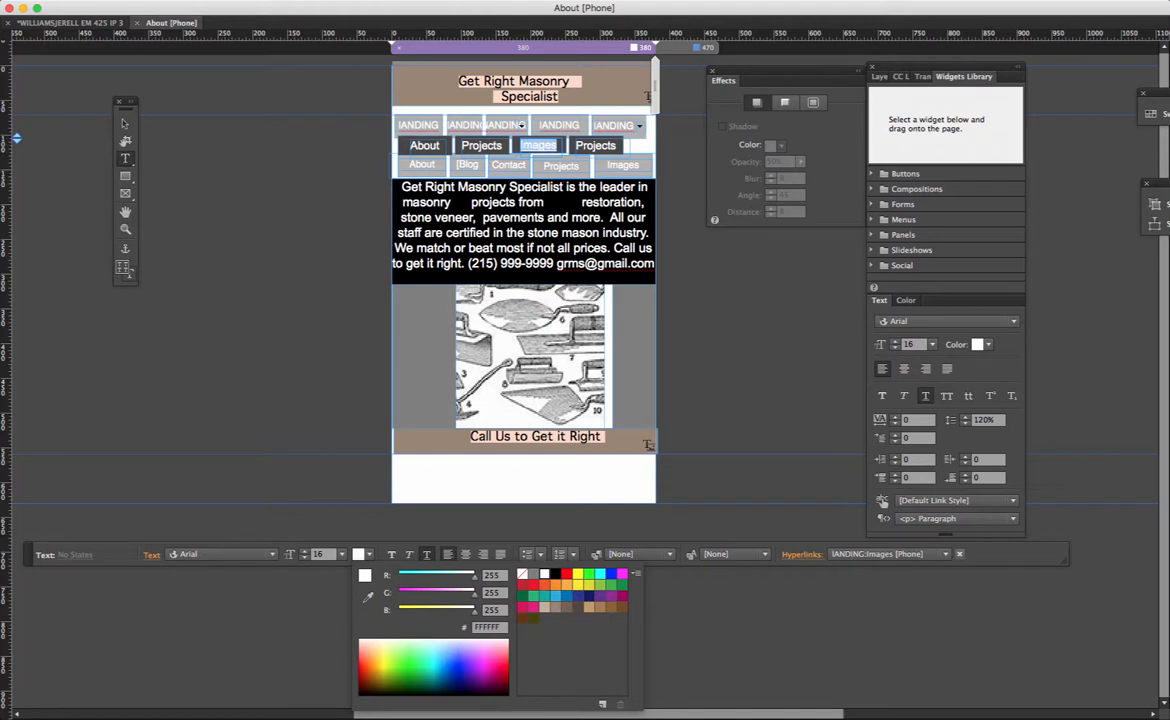
{"action": "left_click", "coordinate": [428, 556]}
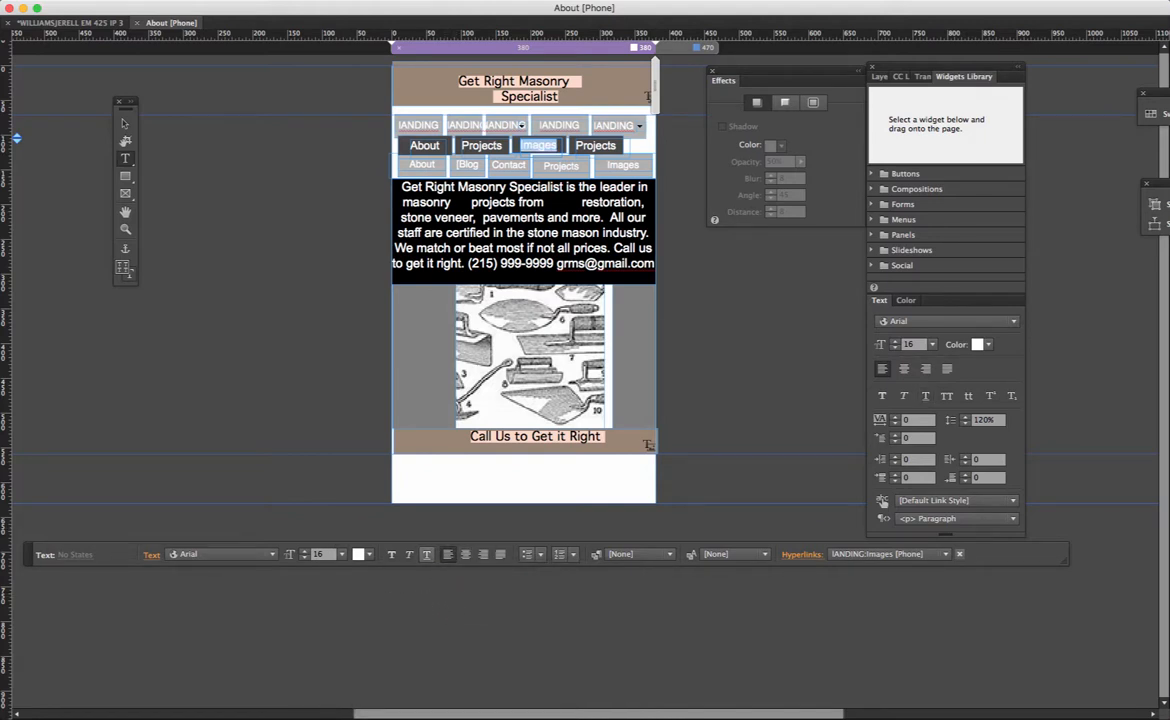
{"action": "left_click", "coordinate": [124, 123]}
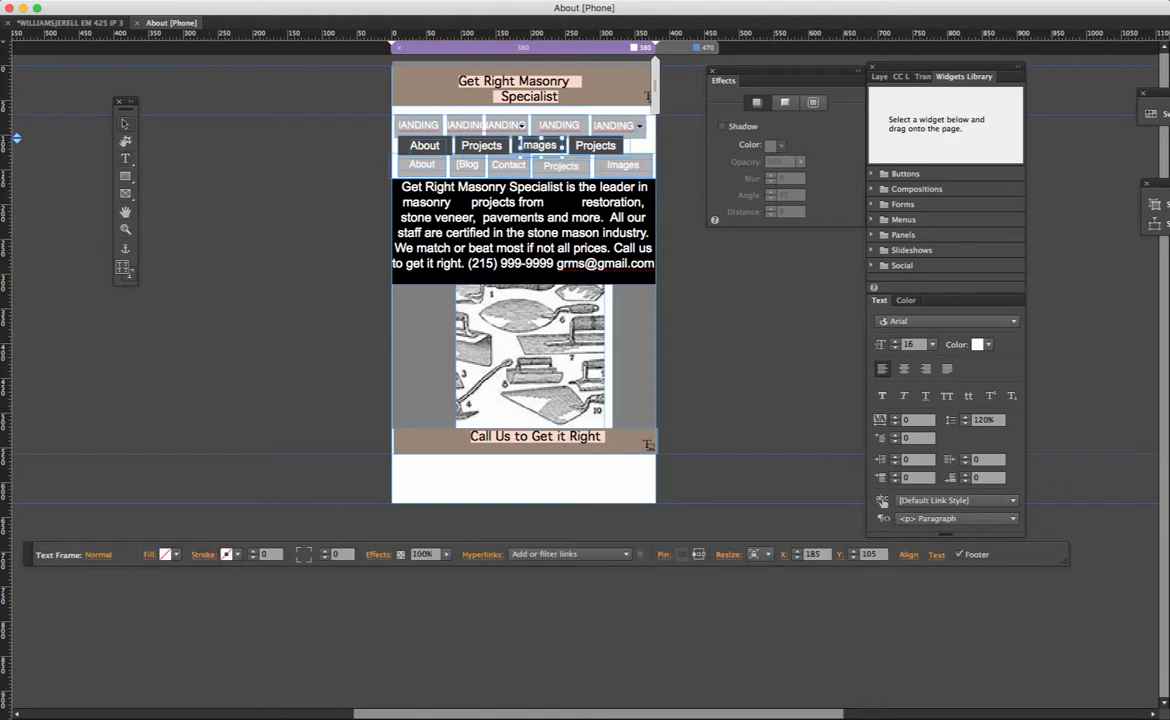
Step: Replace the copied "Projects" label on the fourth dark button with "Contact"
{"action": "left_click", "coordinate": [125, 158]}
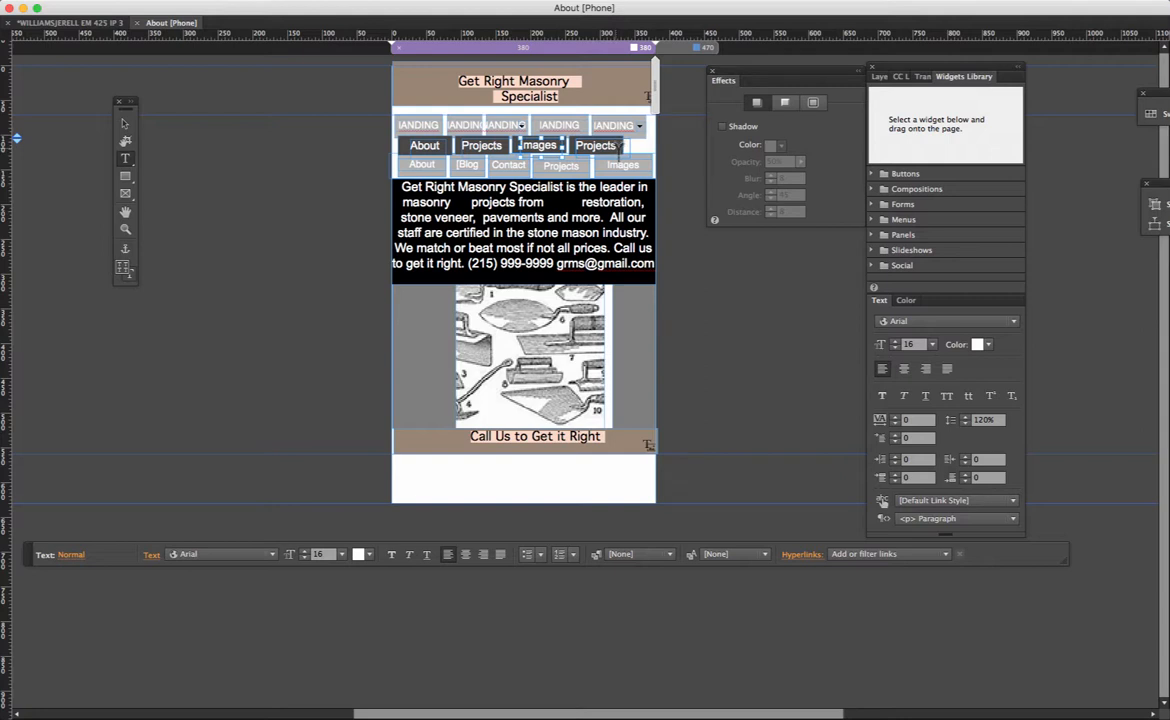
{"action": "left_click_drag", "start_coordinate": [617, 147], "coordinate": [576, 147]}
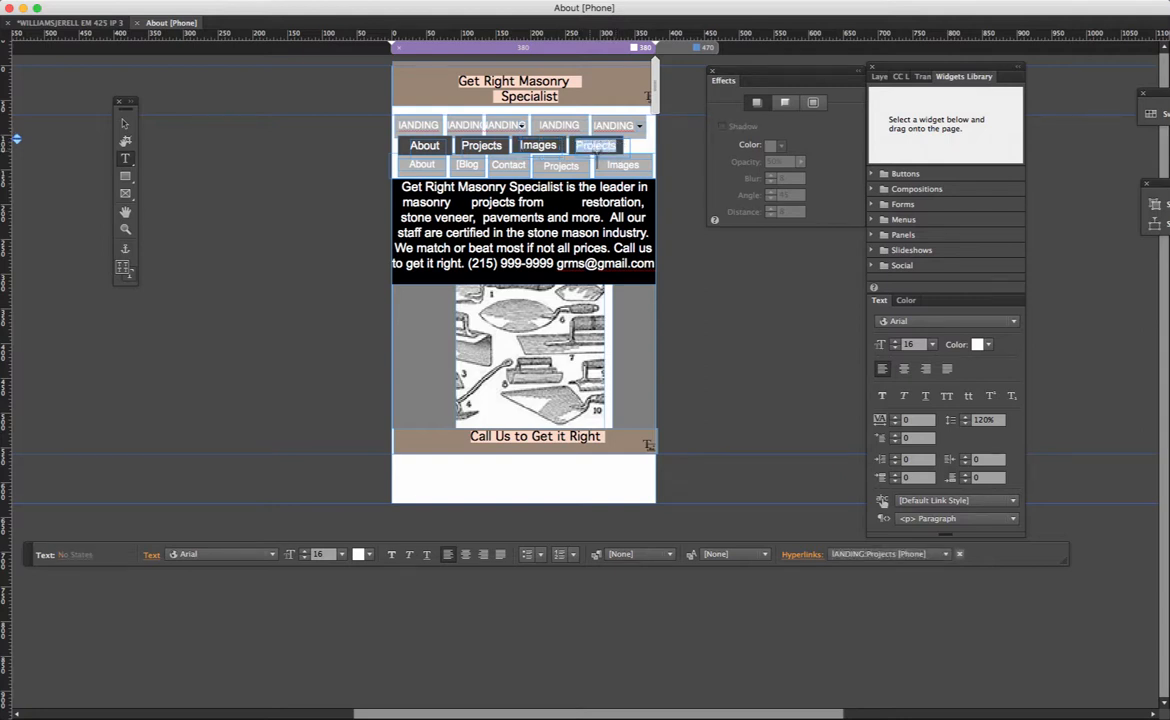
{"action": "type", "text": "Contact"}
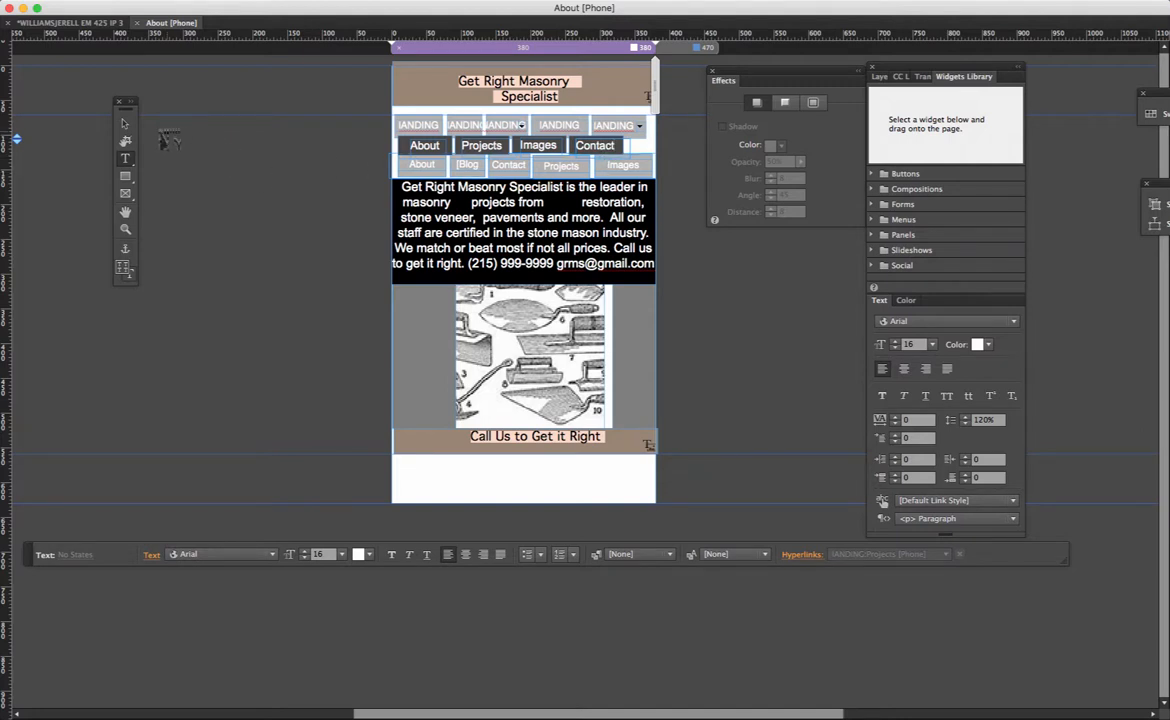
{"action": "left_click", "coordinate": [125, 123]}
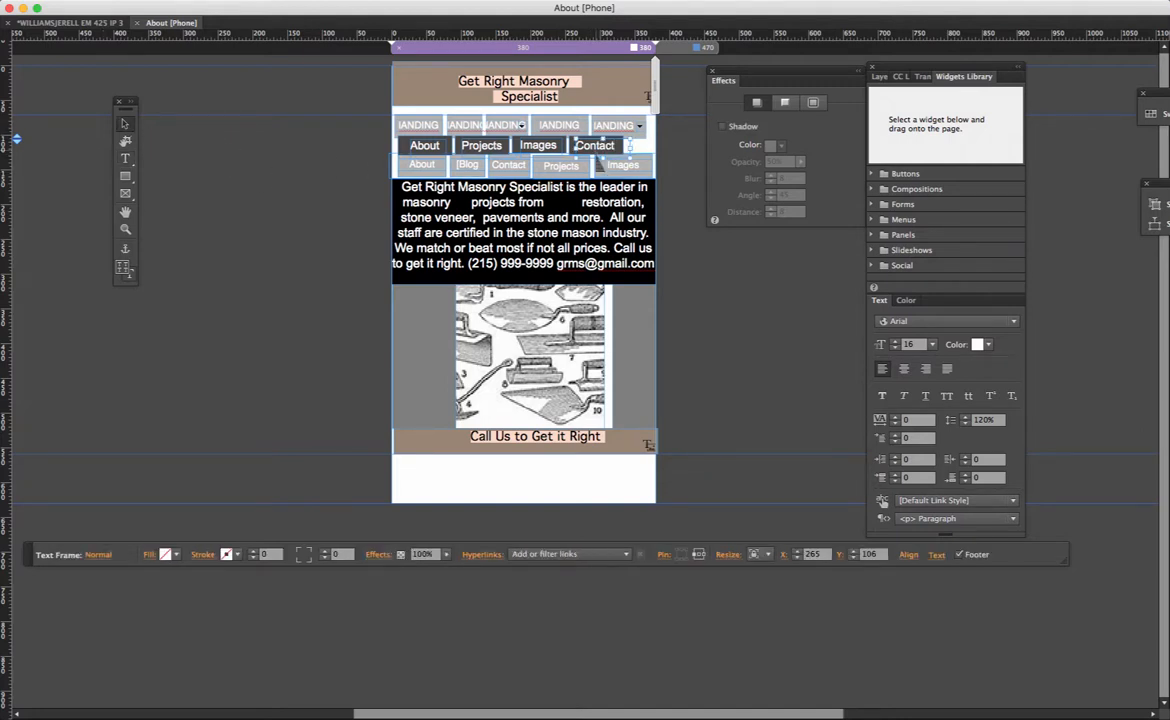
Step: Hyperlink the dark rectangle behind the "Contact" label to the phone page lANDING:Contact
{"action": "left_click", "coordinate": [572, 148]}
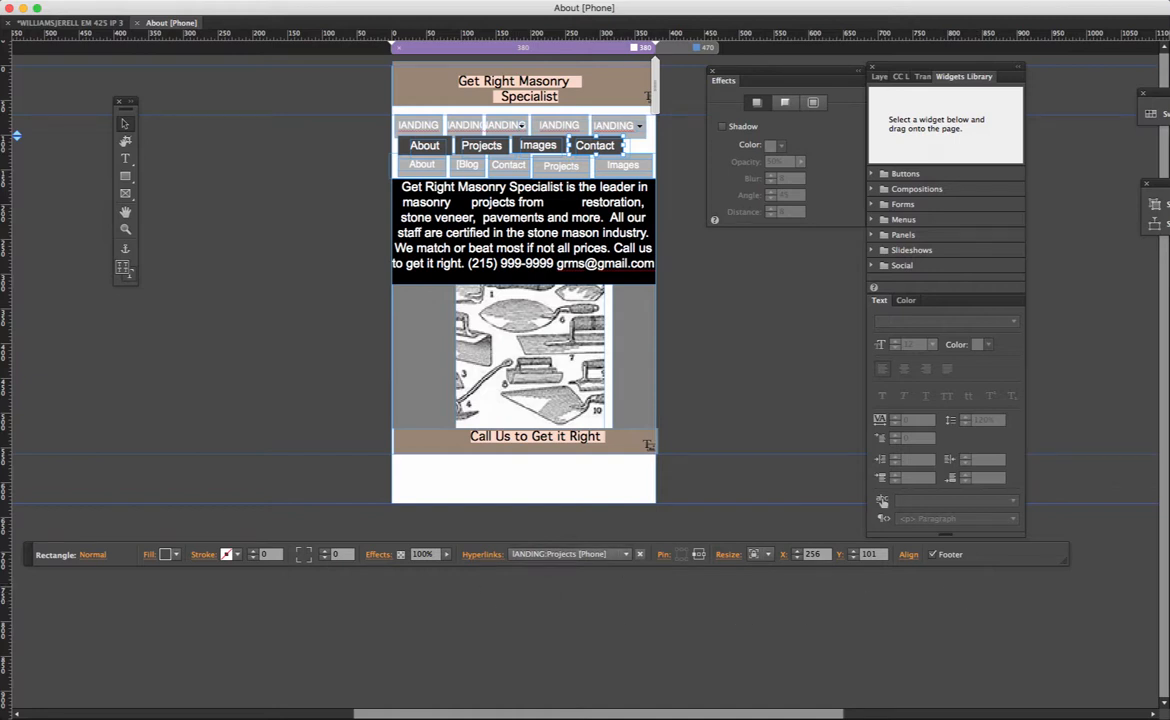
{"action": "left_click", "coordinate": [622, 554]}
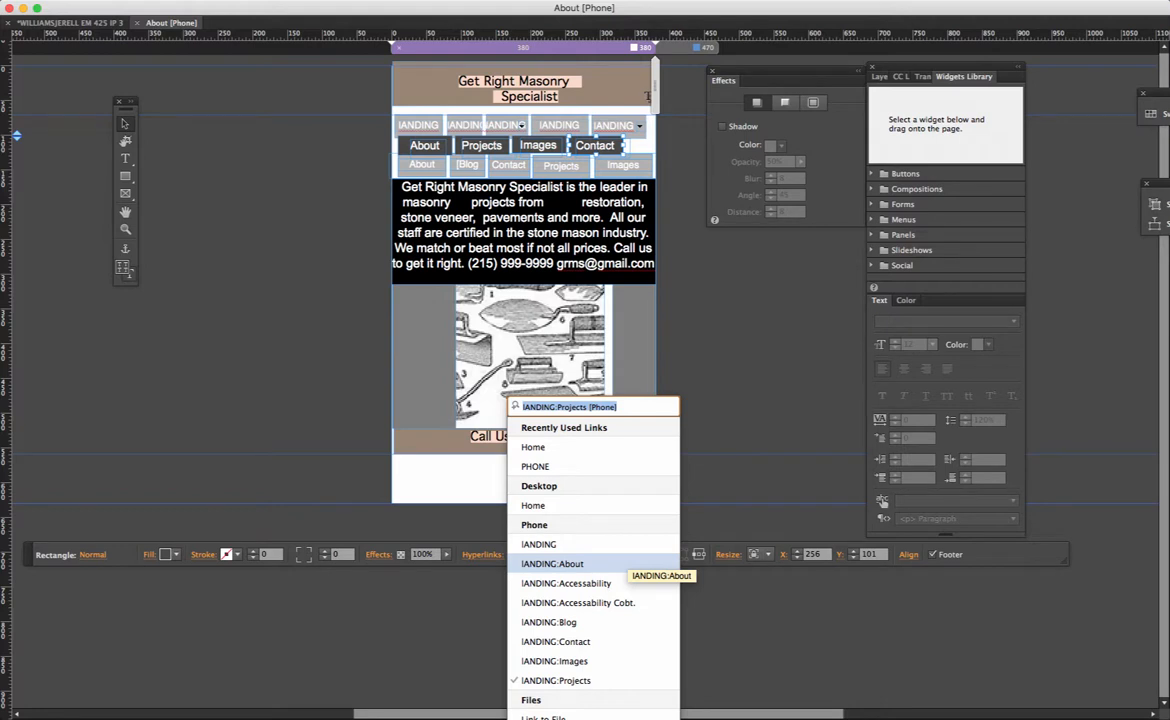
{"action": "left_click", "coordinate": [620, 641]}
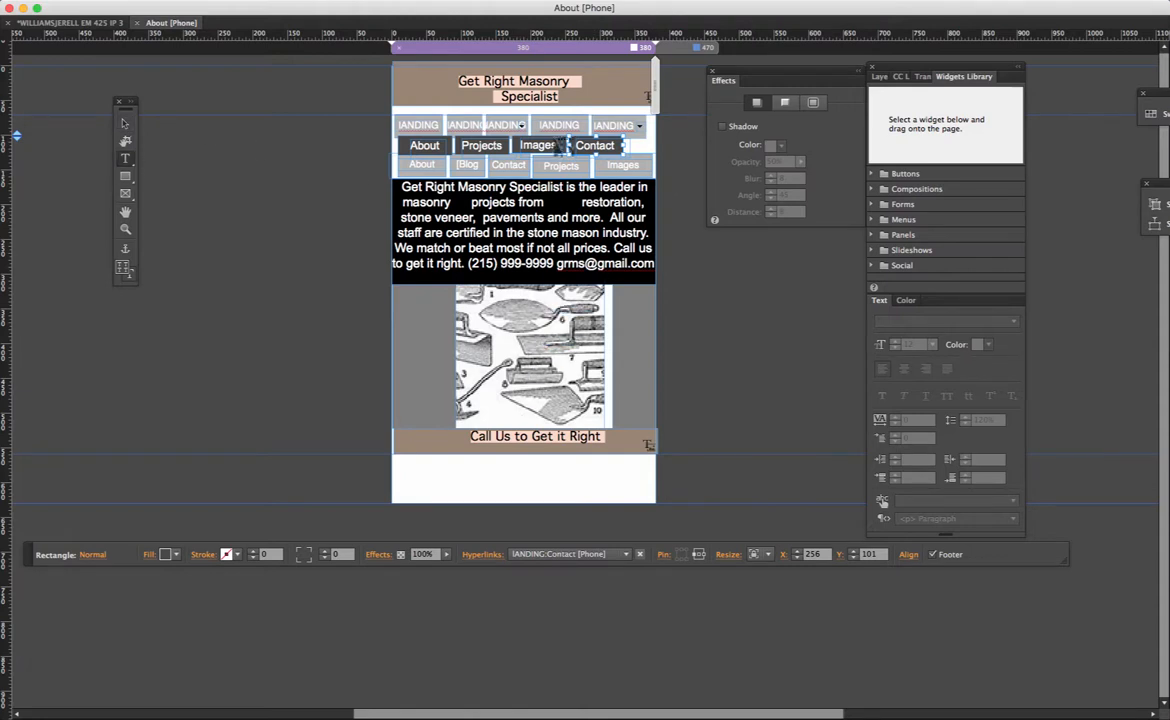
Step: Hyperlink the "Contact" text to the phone page lANDING:Contact and make it white without an underline
{"action": "double_click", "coordinate": [609, 146]}
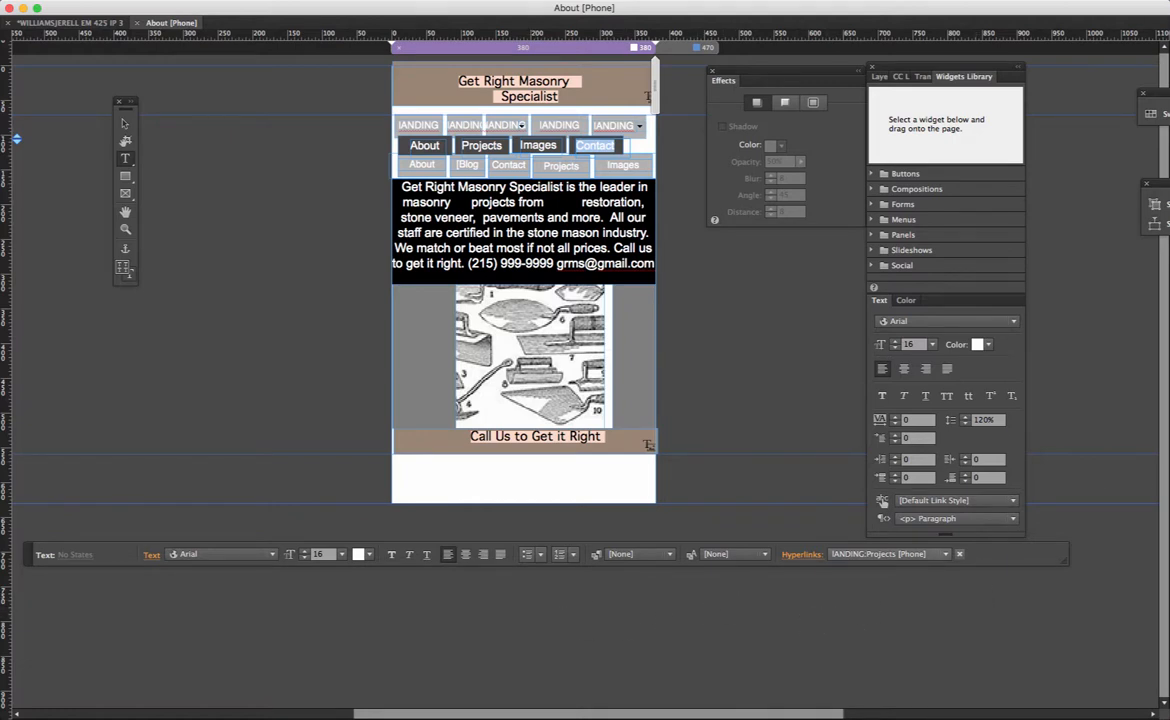
{"action": "left_click", "coordinate": [900, 554]}
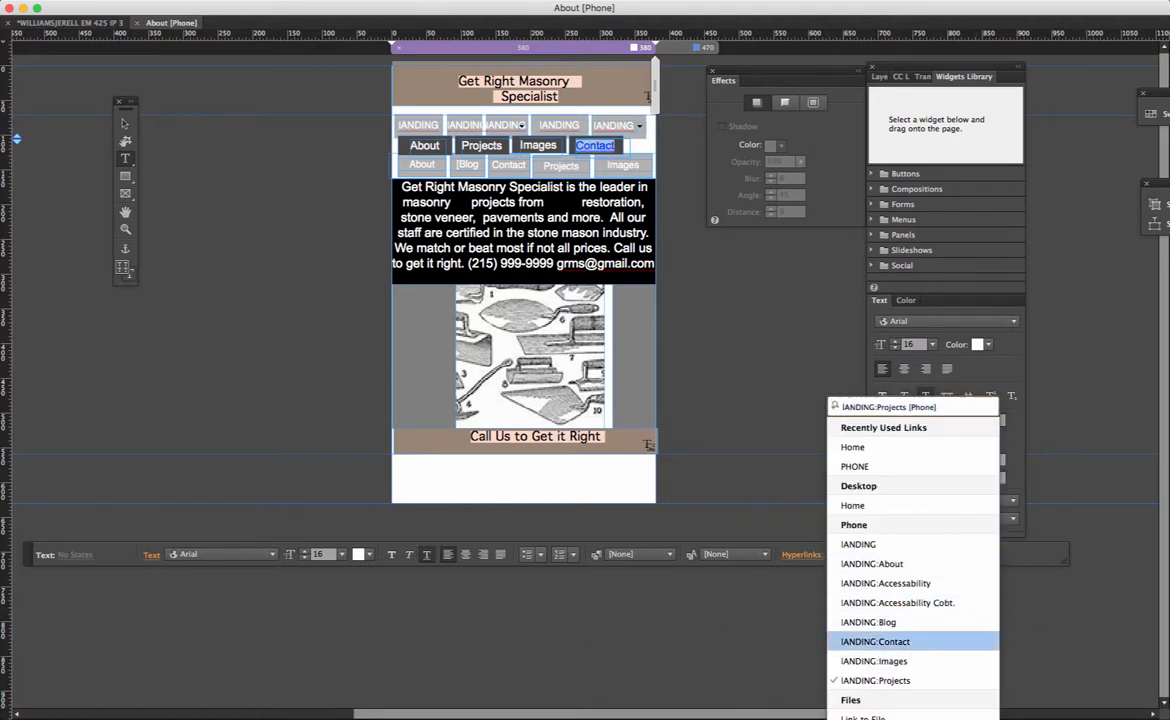
{"action": "left_click", "coordinate": [875, 641]}
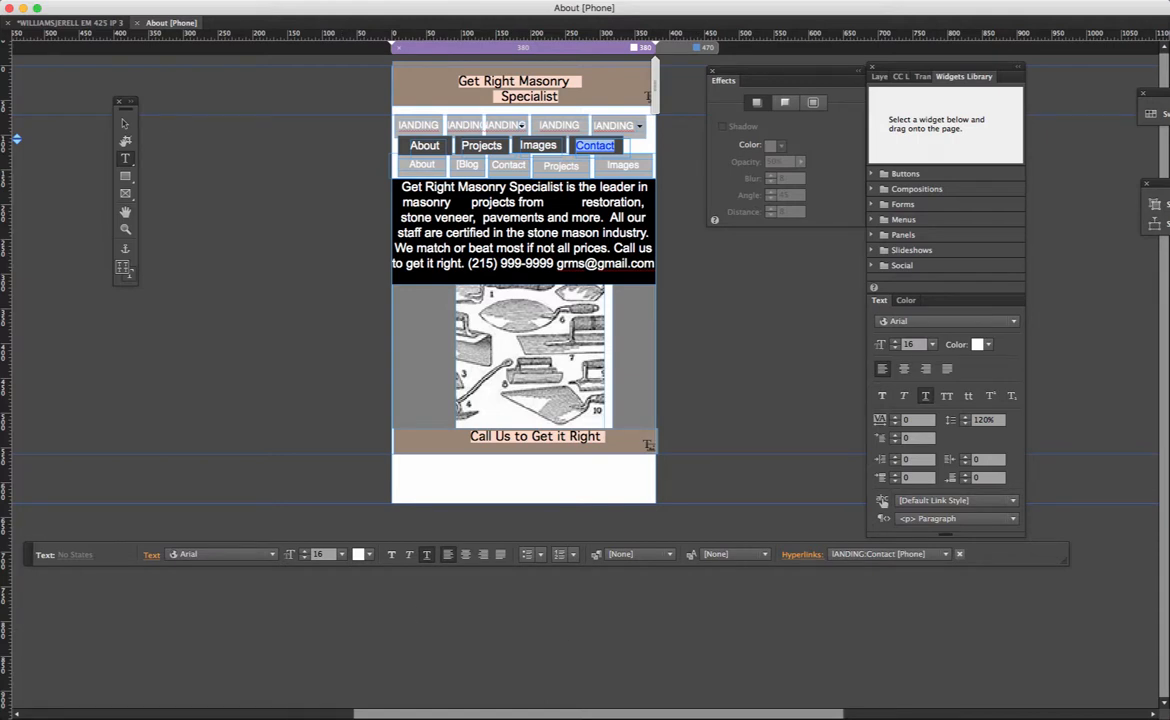
{"action": "left_click", "coordinate": [358, 554]}
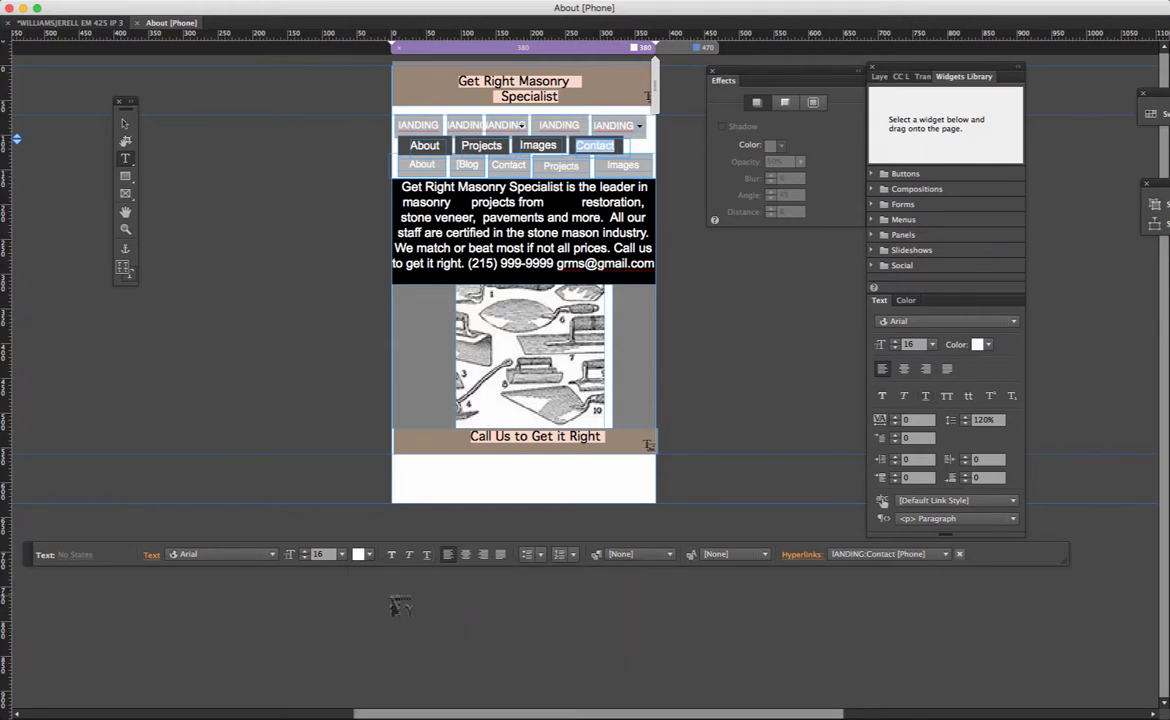
{"action": "left_click", "coordinate": [122, 120]}
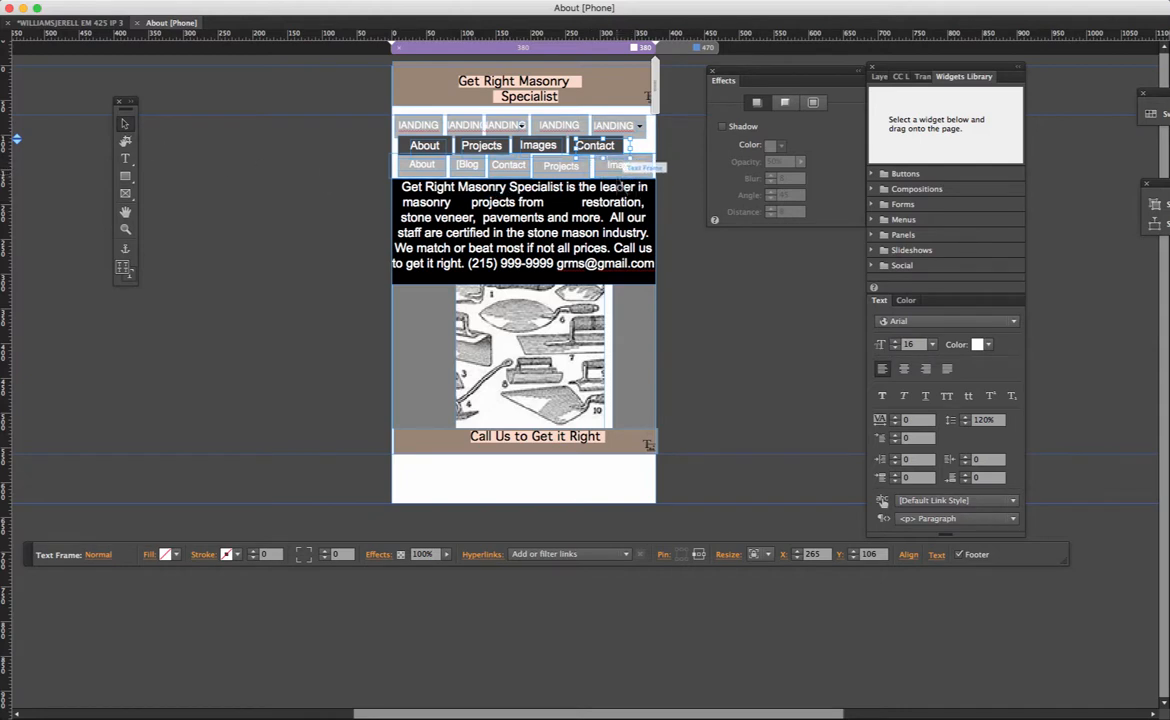
Step: Delete the old light grey menu row below the dark navigation buttons
{"action": "left_click", "coordinate": [618, 176]}
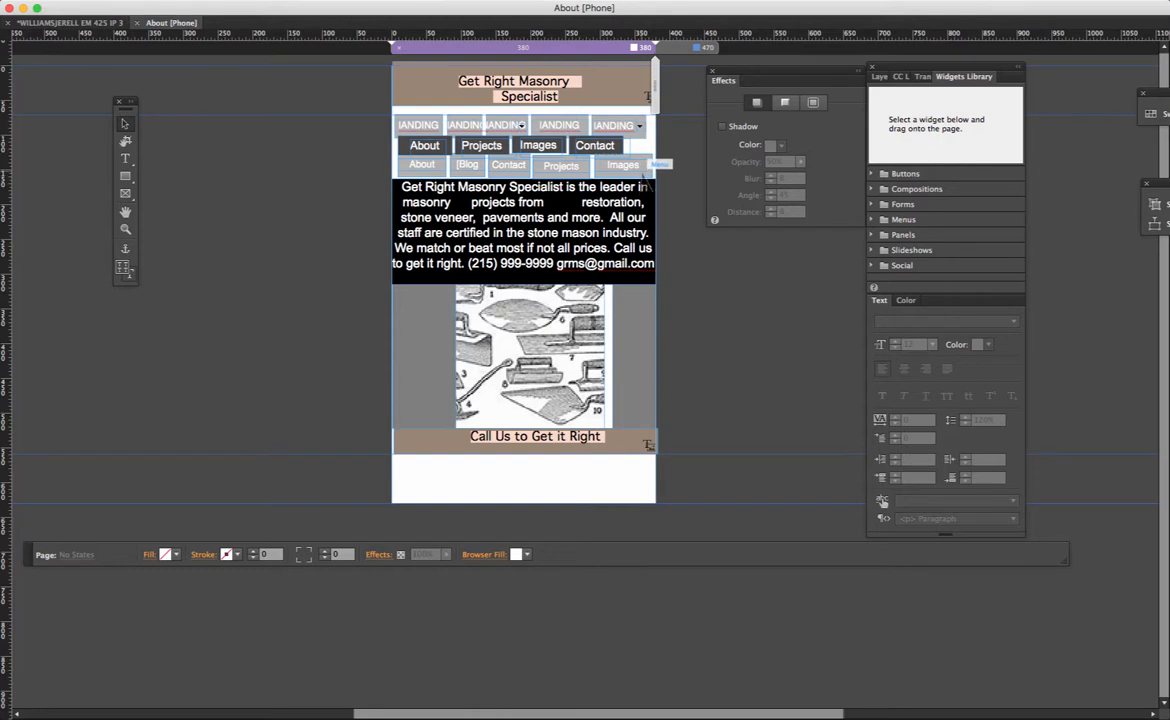
{"action": "left_click", "coordinate": [595, 166]}
{"action": "left_click_drag", "start_coordinate": [620, 184], "coordinate": [435, 176]}
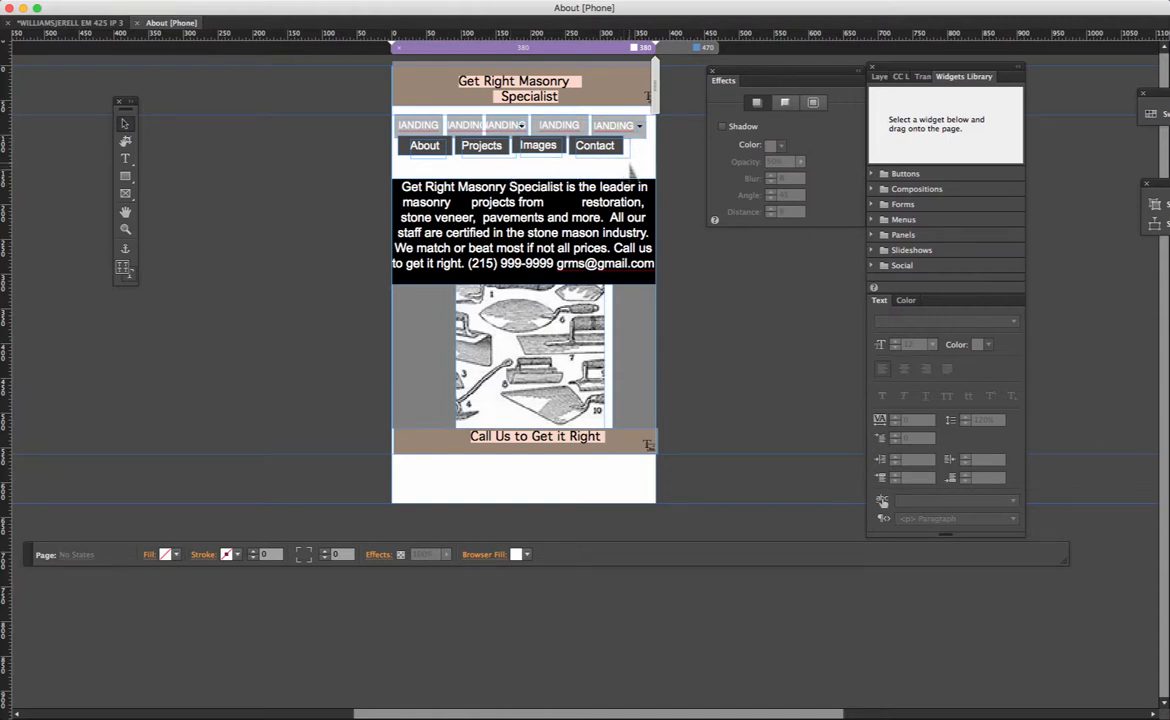
Step: Centre the four dark navigation buttons just above the black text block and move the brown header down to sit above them
{"action": "left_click", "coordinate": [440, 157]}
{"action": "left_click", "coordinate": [428, 145]}
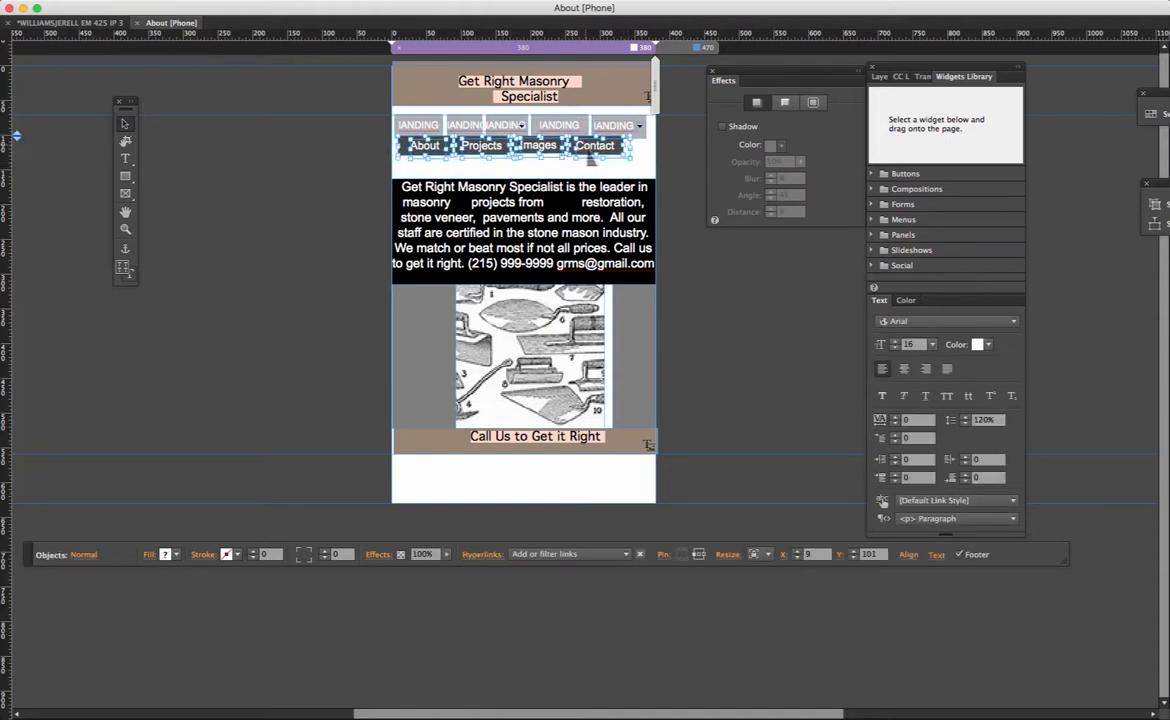
{"action": "left_click_drag", "start_coordinate": [597, 157], "coordinate": [602, 177]}
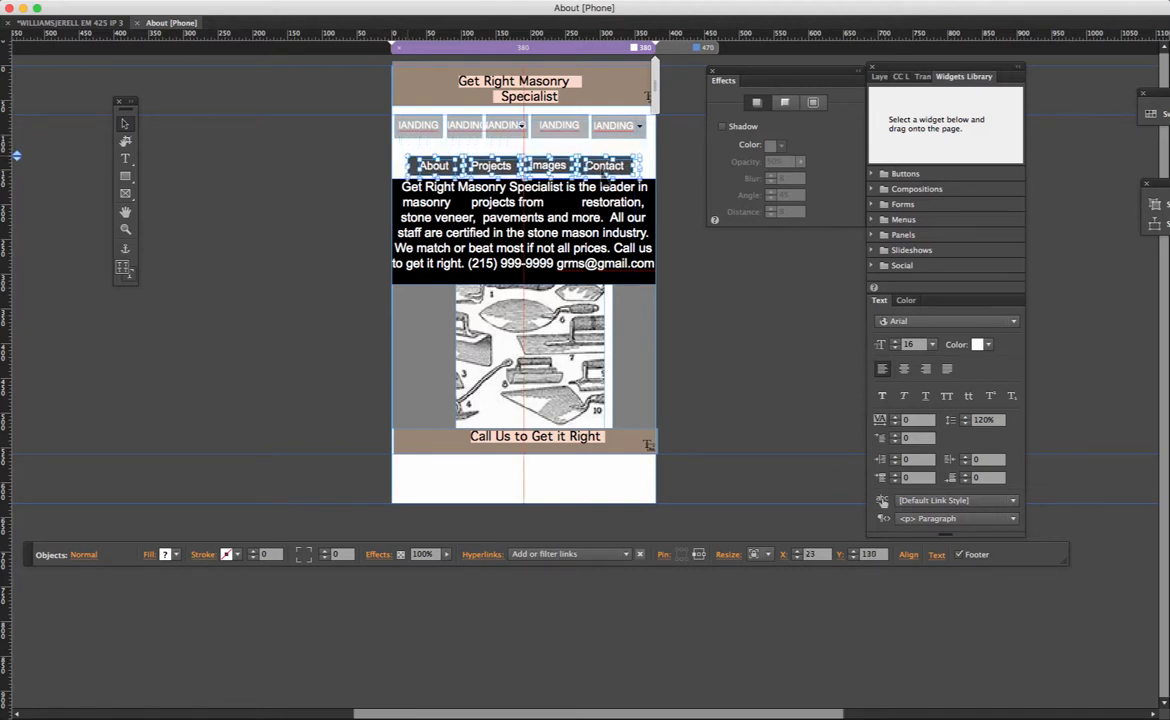
{"action": "left_click_drag", "start_coordinate": [622, 86], "coordinate": [652, 141]}
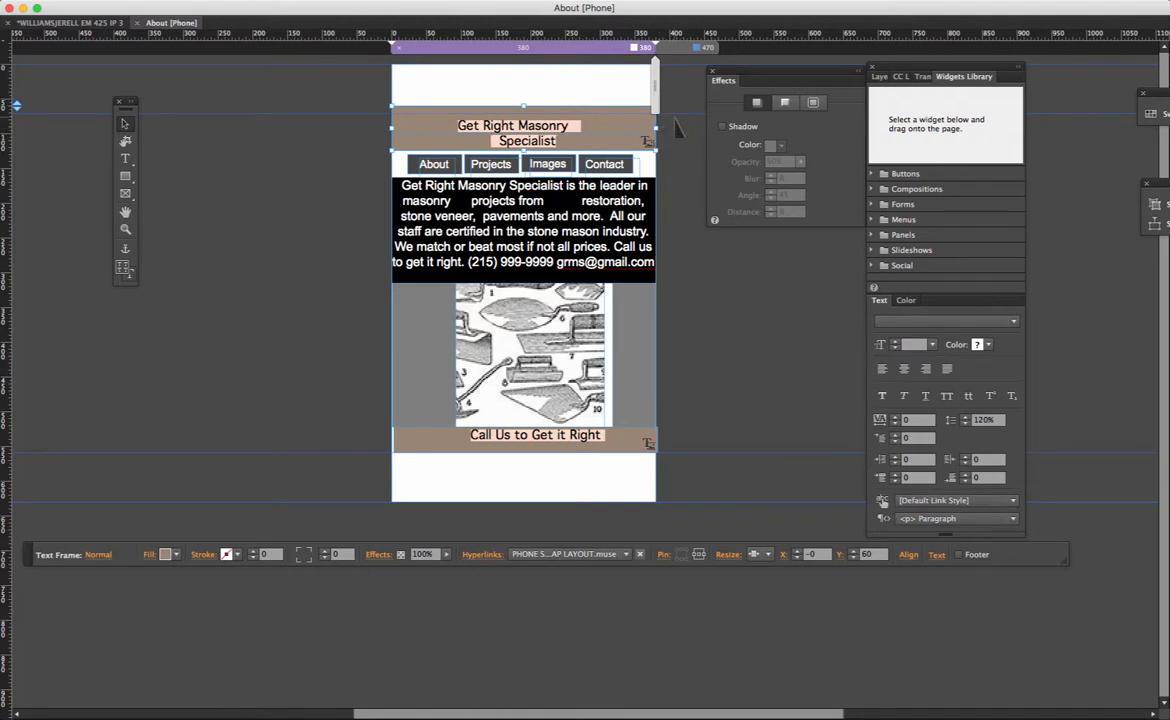
{"action": "left_click", "coordinate": [683, 118]}
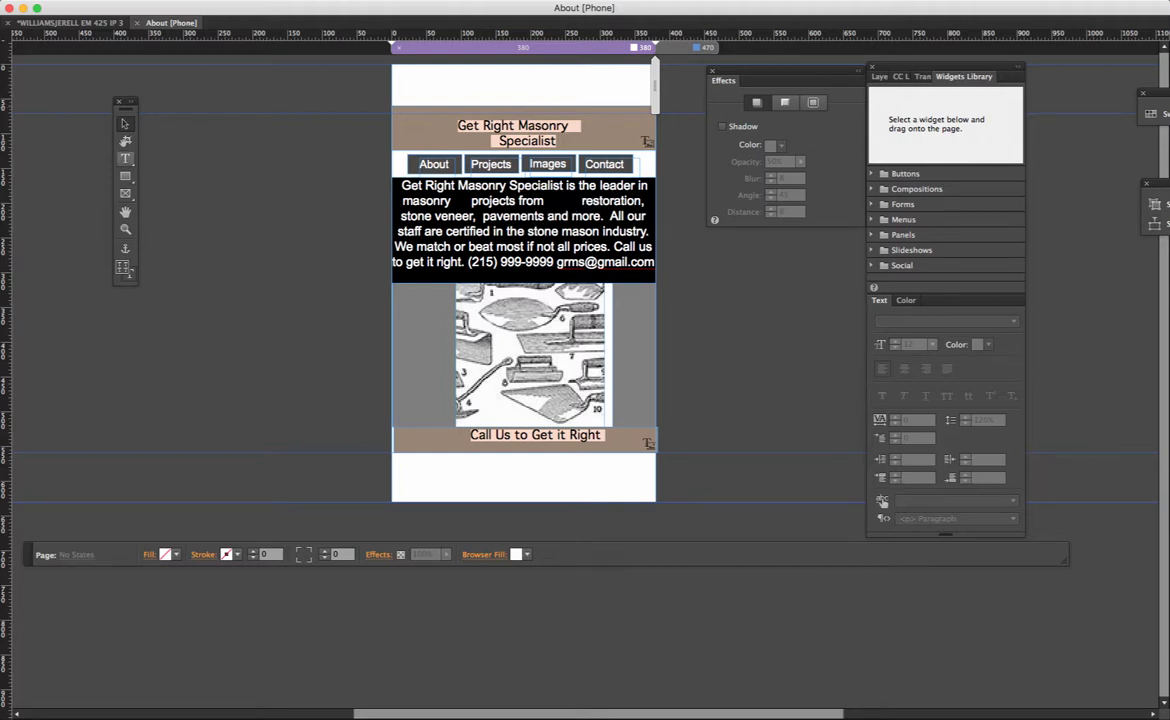
Step: Left-align the white introduction paragraph in the black text block and set its font size to 16
{"action": "key", "text": "t"}
{"action": "left_click_drag", "start_coordinate": [401, 184], "coordinate": [623, 262]}
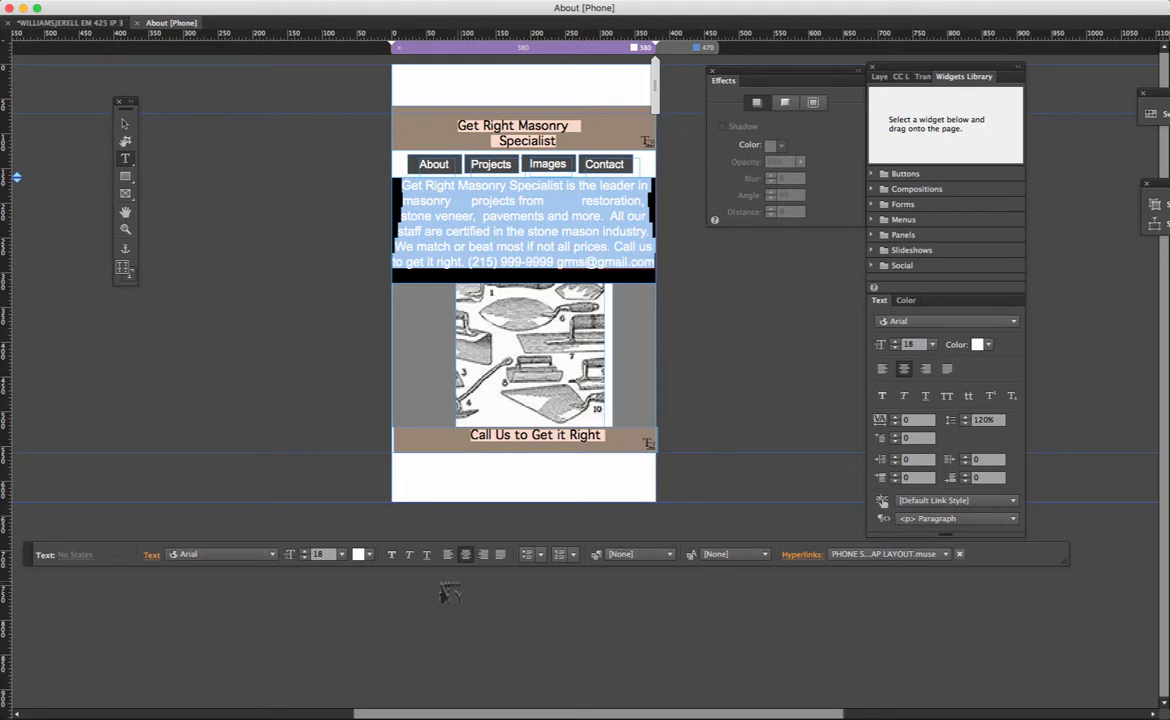
{"action": "left_click", "coordinate": [448, 554]}
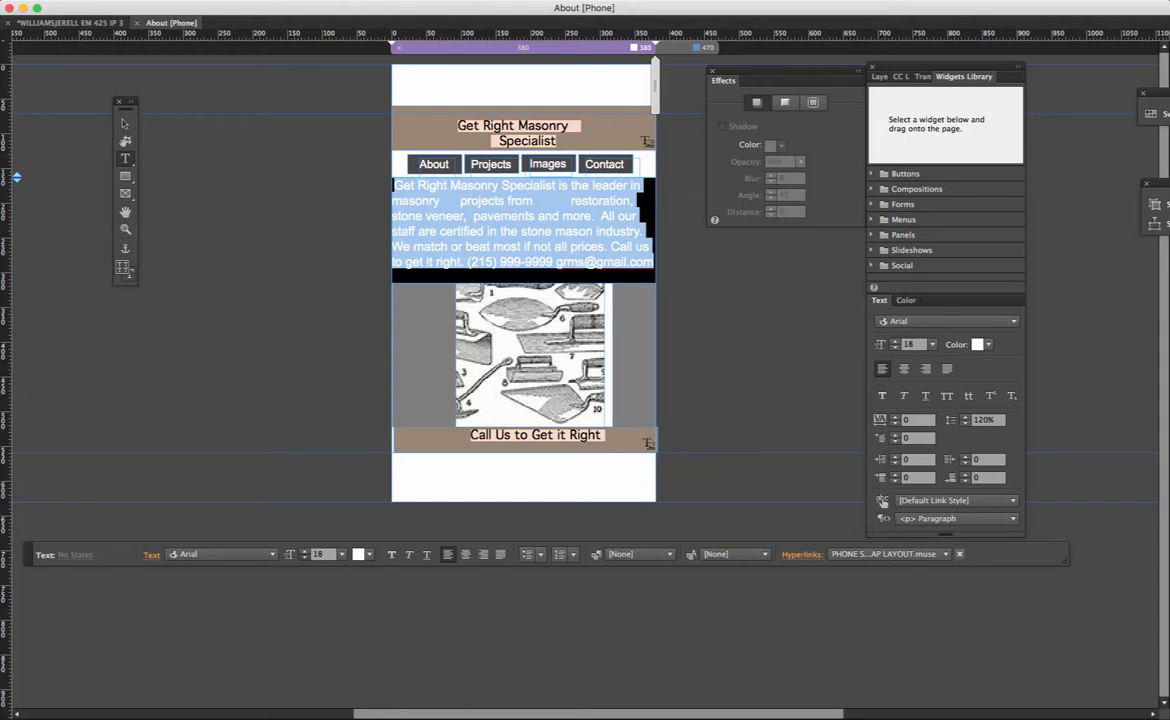
{"action": "left_click", "coordinate": [304, 557]}
{"action": "left_click", "coordinate": [304, 557]}
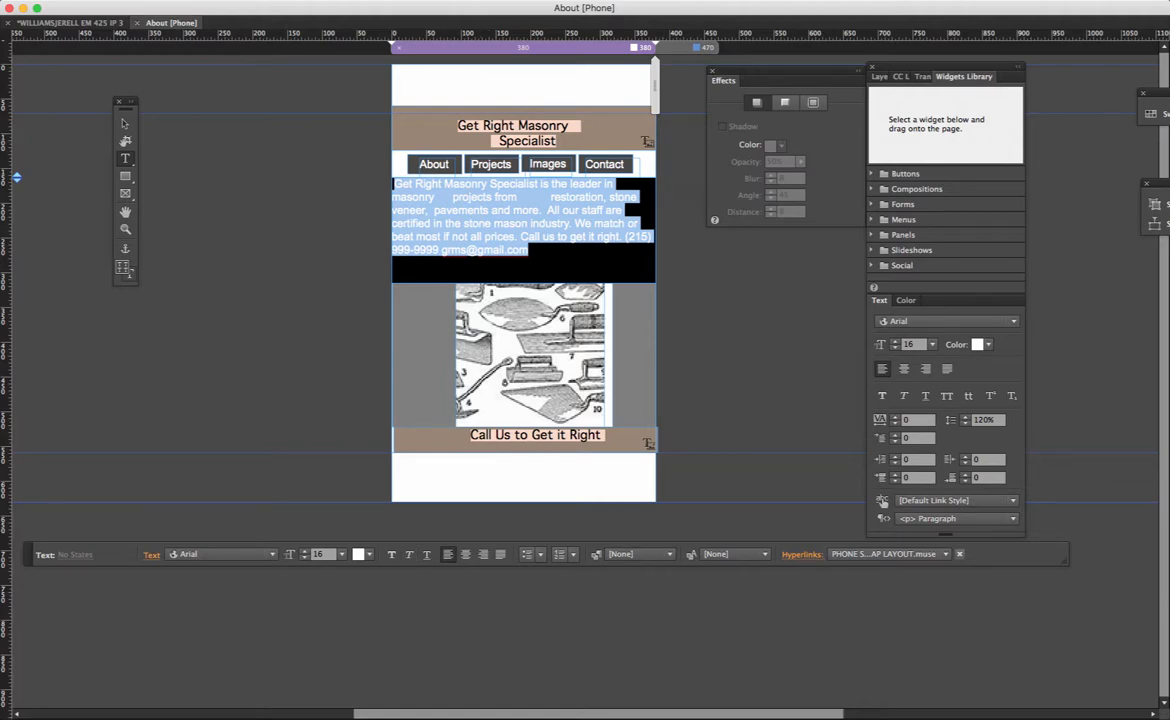
{"action": "left_click", "coordinate": [483, 554]}
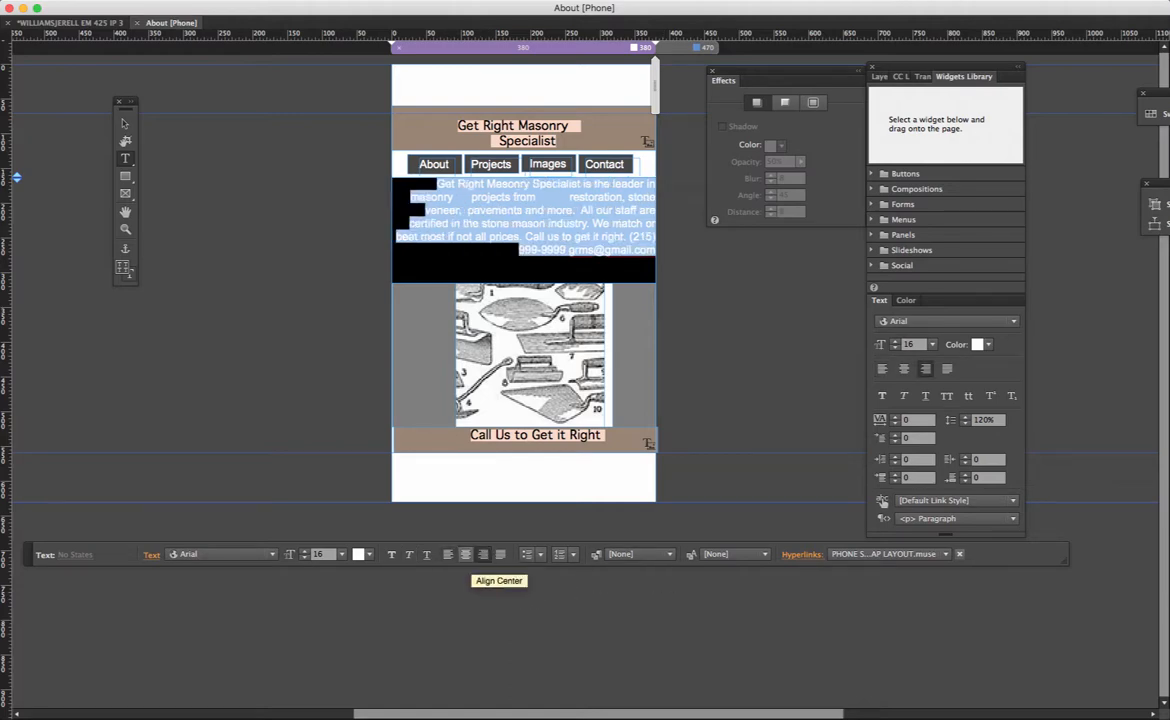
{"action": "left_click", "coordinate": [448, 554]}
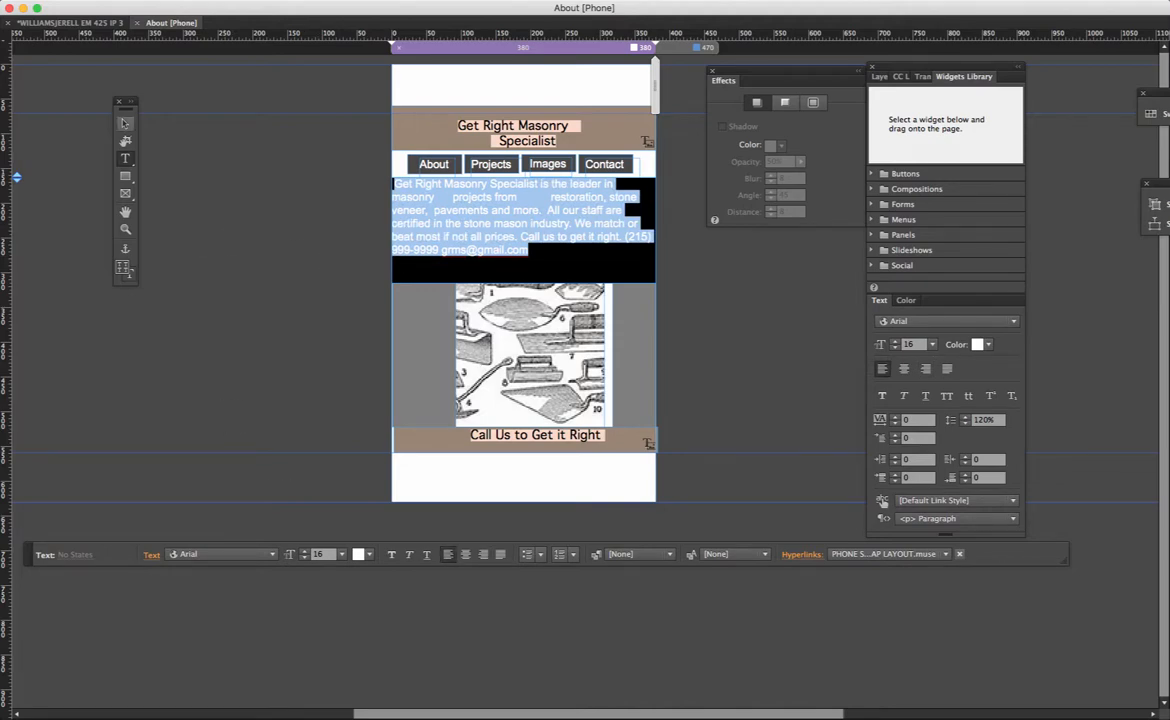
Step: Narrow the black introduction text frame and move it off the page onto the empty area beside it
{"action": "left_click", "coordinate": [124, 123]}
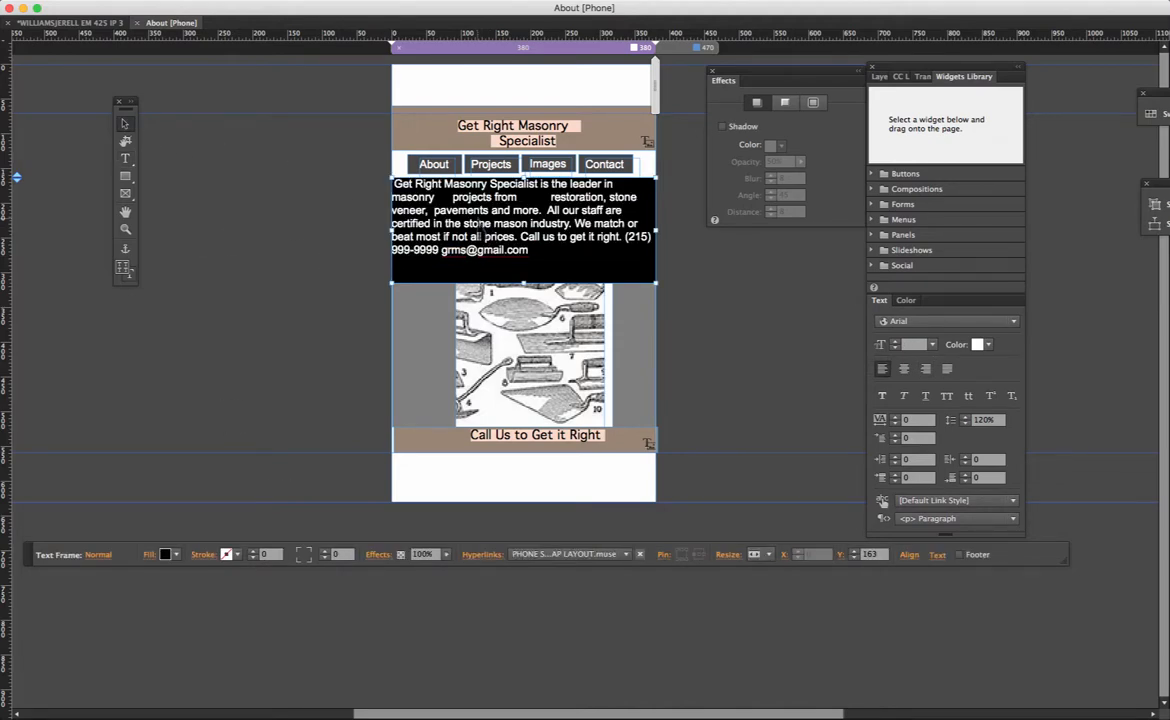
{"action": "left_click_drag", "start_coordinate": [655, 230], "coordinate": [626, 240]}
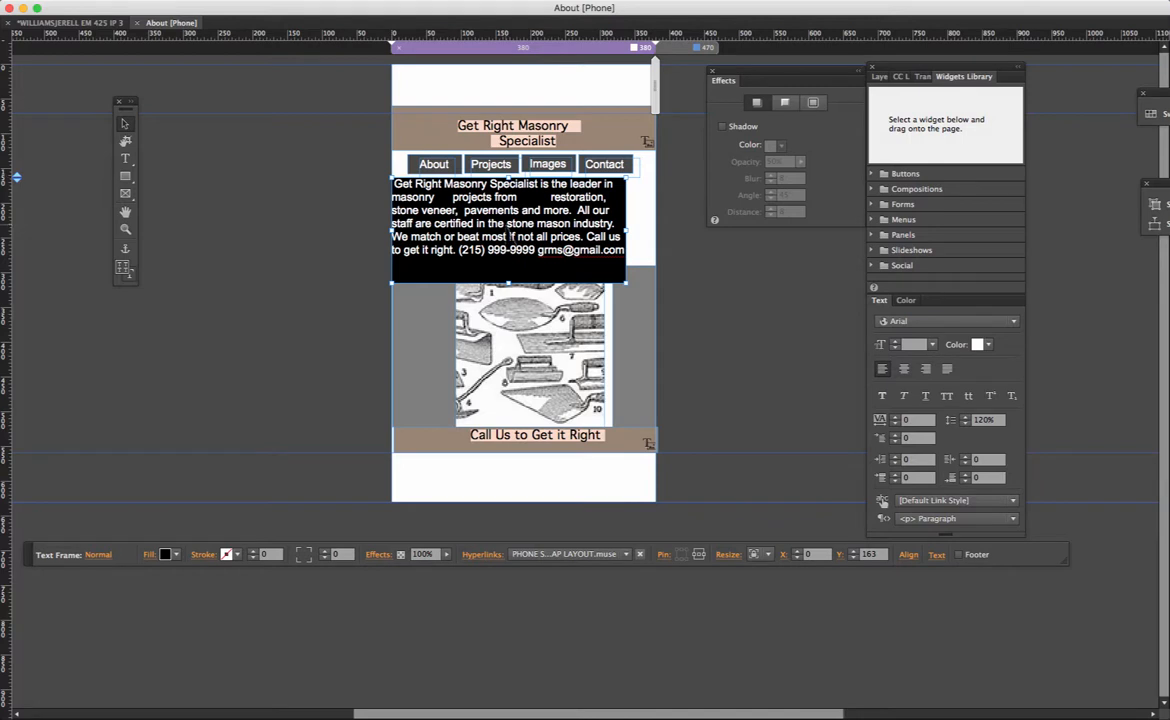
{"action": "left_click_drag", "start_coordinate": [510, 237], "coordinate": [269, 366]}
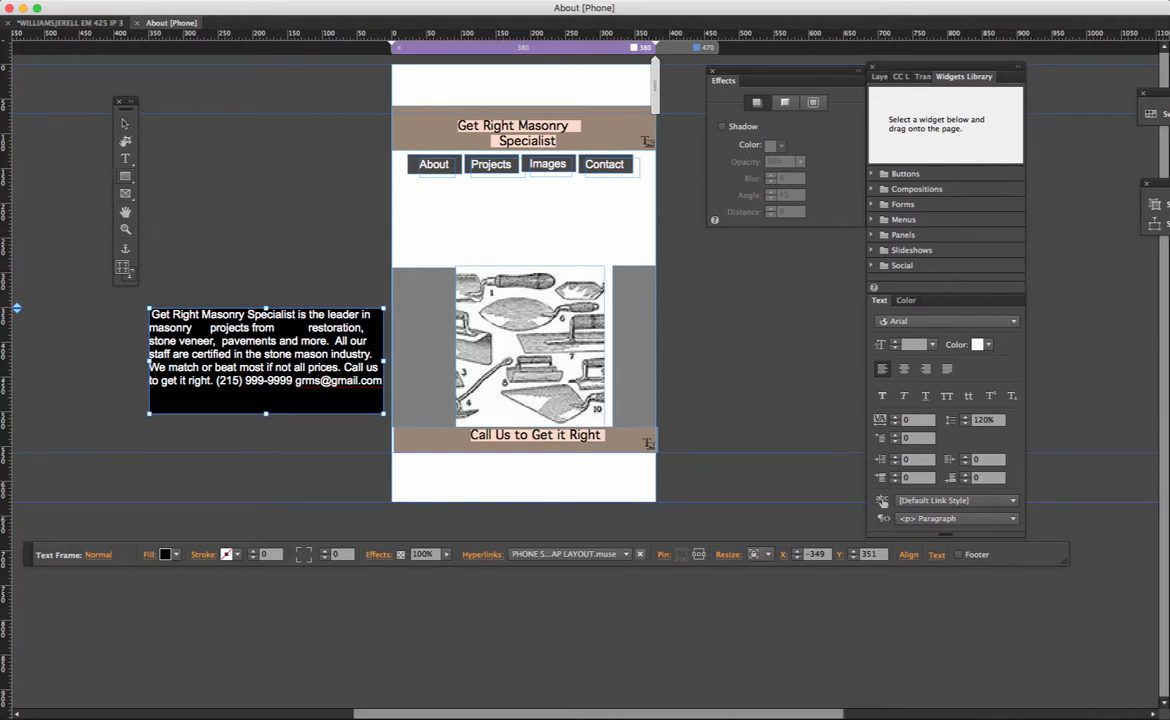
Step: Draw a full-width rectangle between the navigation buttons and the tools image and fill it with black
{"action": "left_click", "coordinate": [125, 178]}
{"action": "left_click_drag", "start_coordinate": [393, 178], "coordinate": [657, 266]}
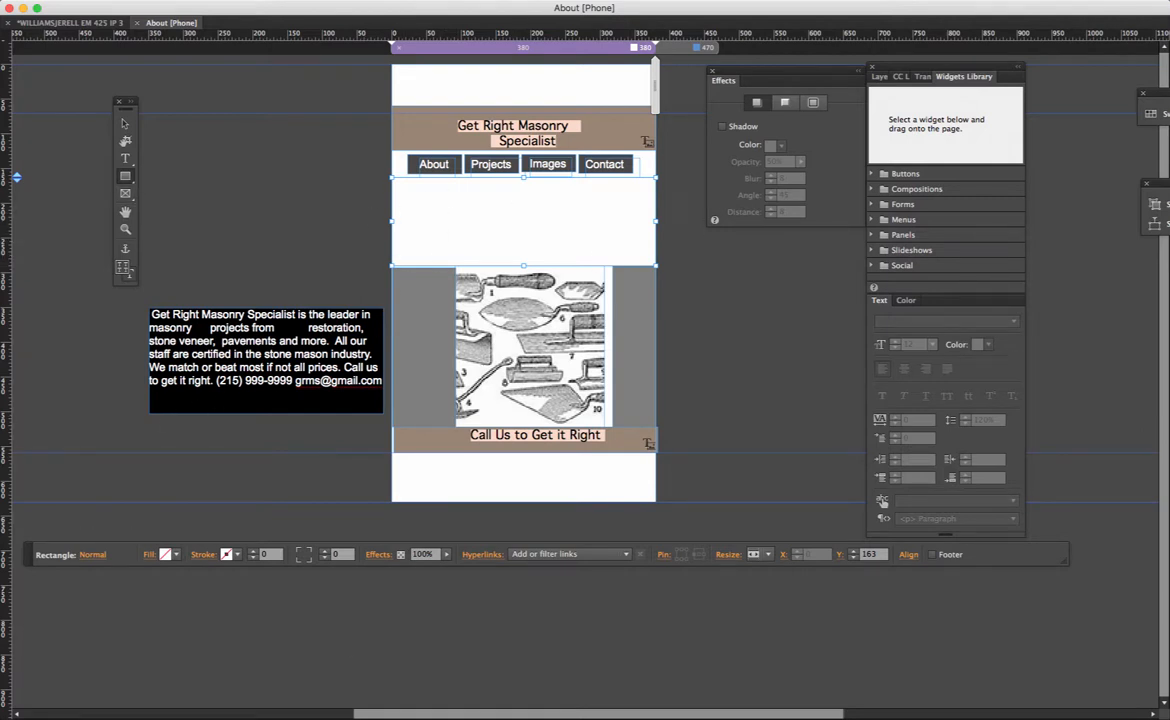
{"action": "left_click", "coordinate": [166, 554]}
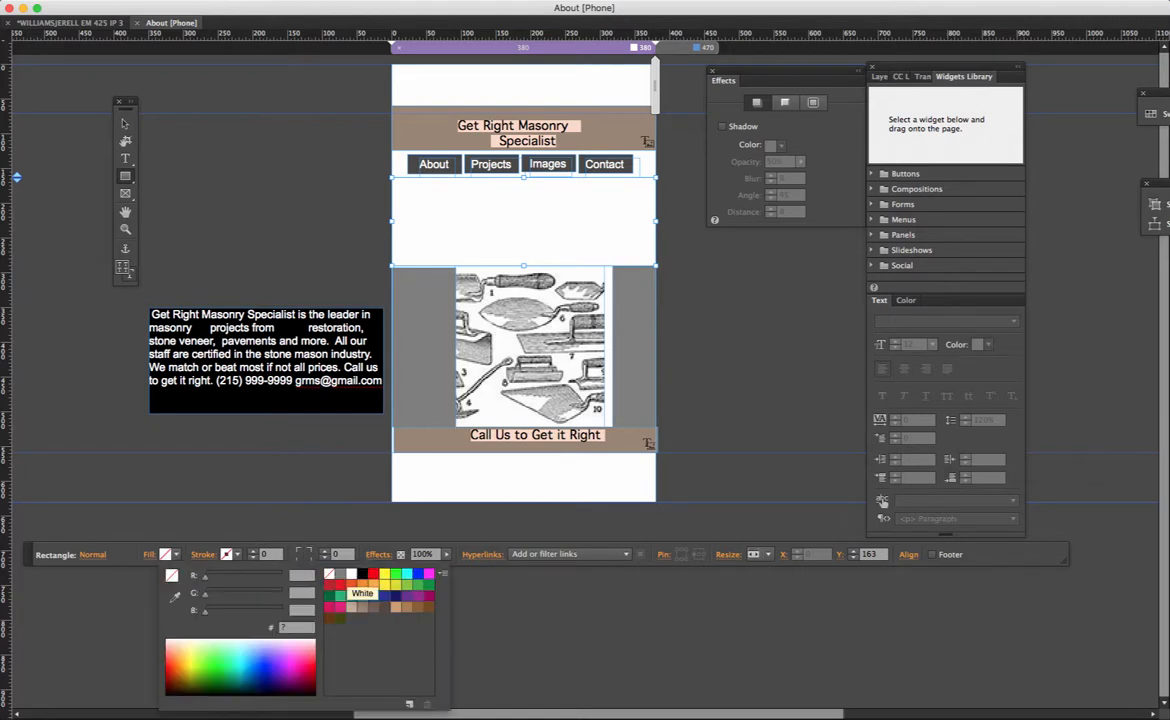
{"action": "left_click", "coordinate": [352, 574]}
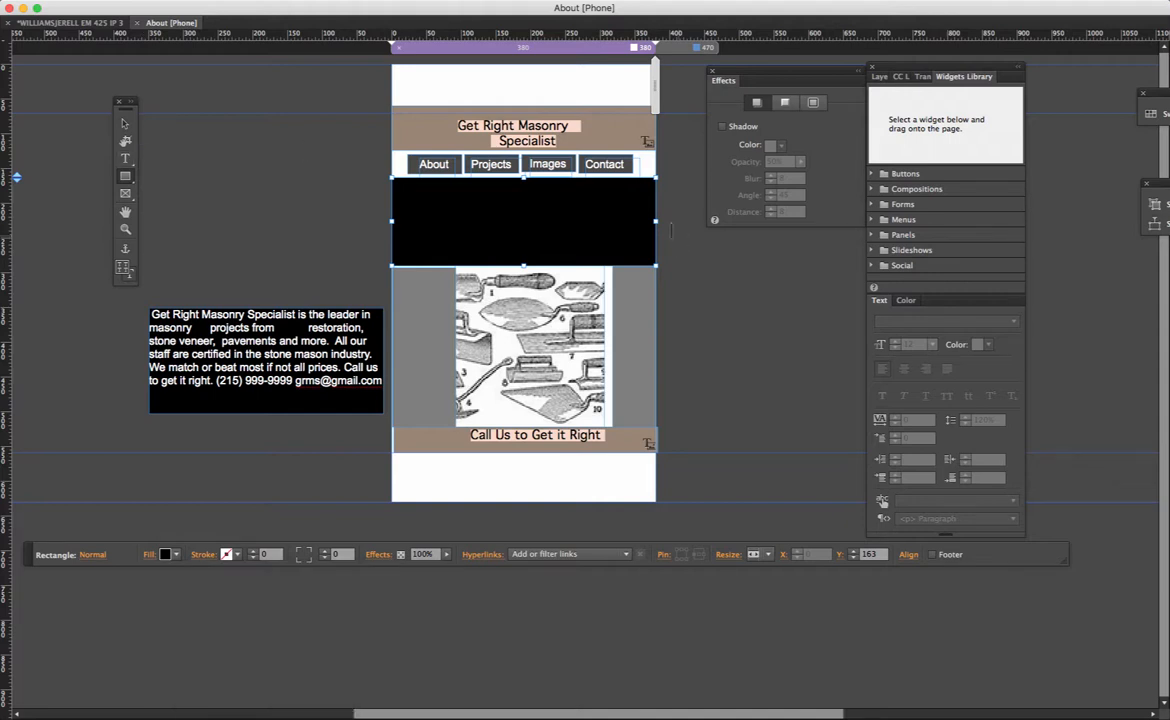
Step: Create a text frame inside the black rectangle and paste a copy of the introduction paragraph into it
{"action": "left_click", "coordinate": [207, 130]}
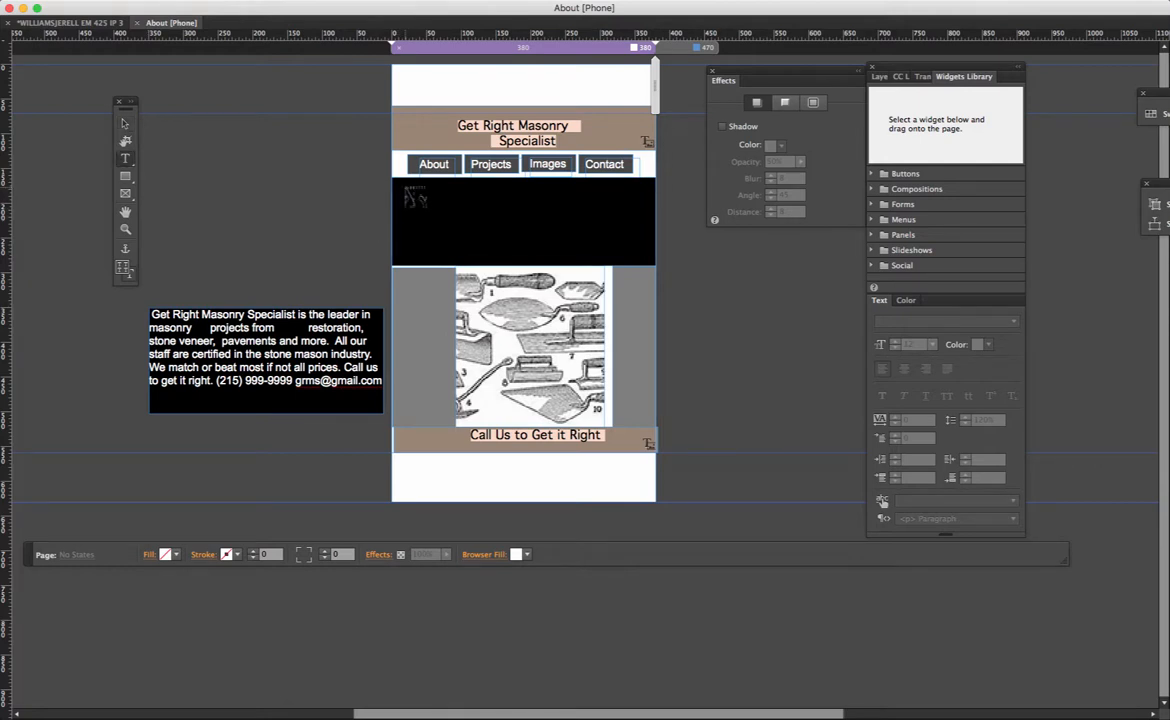
{"action": "left_click_drag", "start_coordinate": [406, 186], "coordinate": [649, 265]}
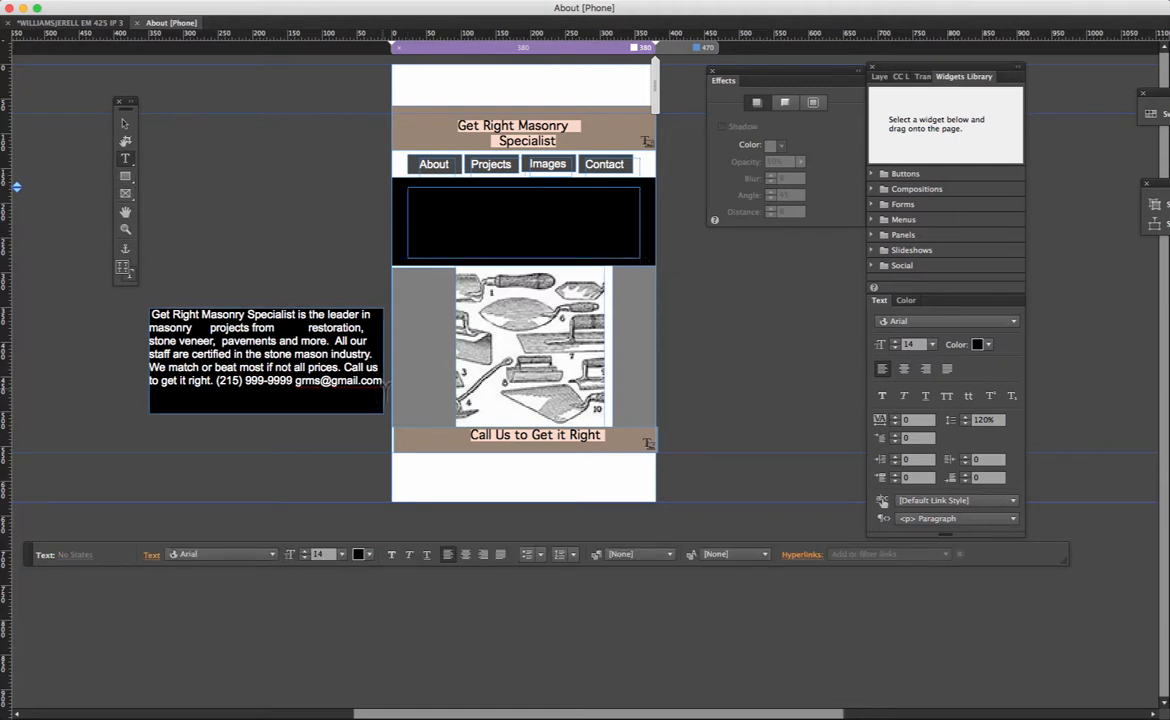
{"action": "left_click_drag", "start_coordinate": [384, 386], "coordinate": [140, 310]}
{"action": "key", "text": "super+c"}
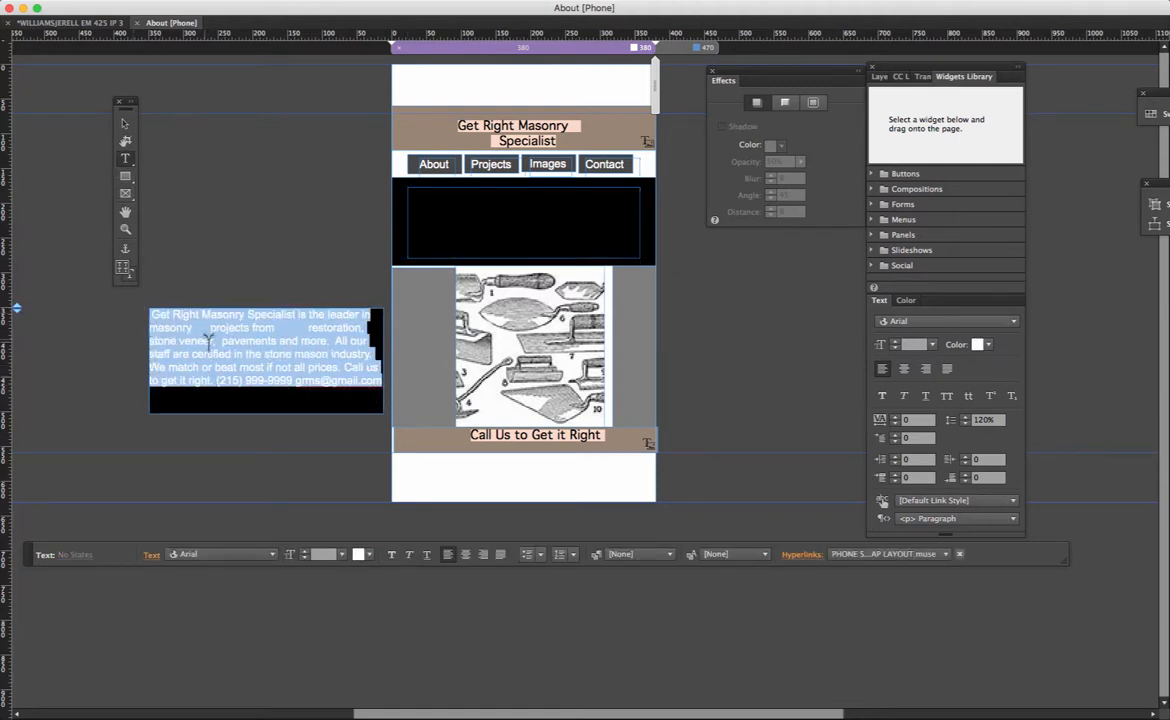
{"action": "right_click", "coordinate": [208, 338]}
{"action": "left_click", "coordinate": [232, 366]}
{"action": "left_click", "coordinate": [430, 205]}
{"action": "right_click", "coordinate": [430, 205]}
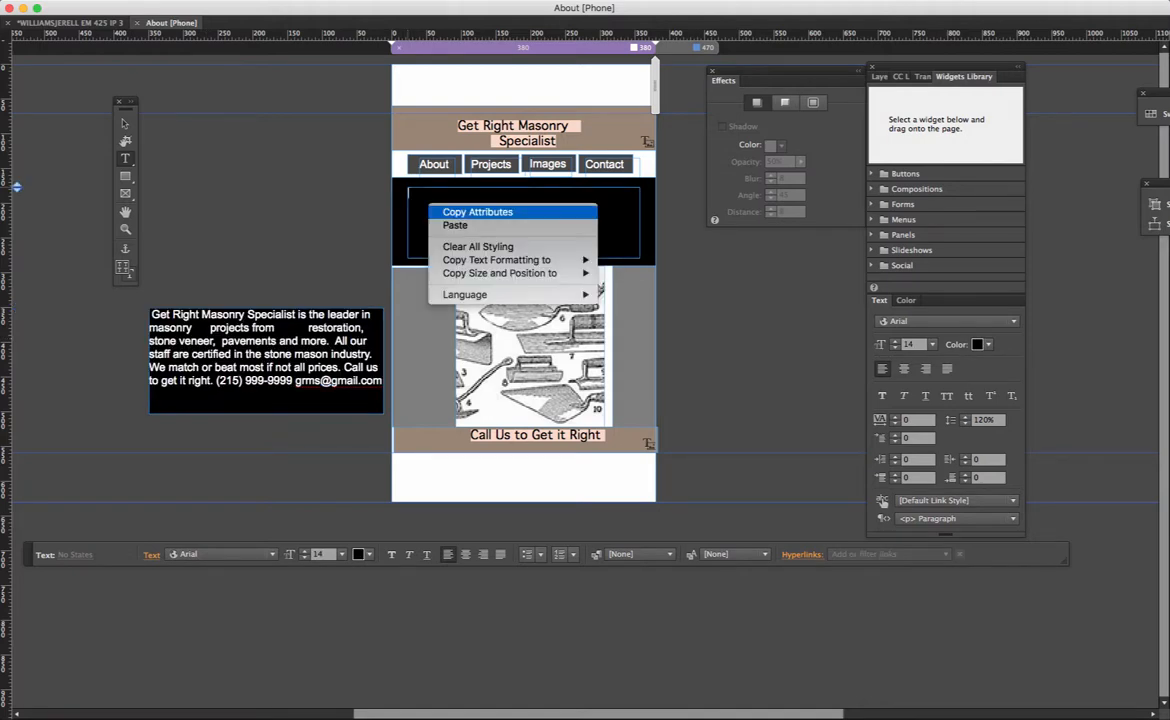
{"action": "left_click", "coordinate": [455, 225]}
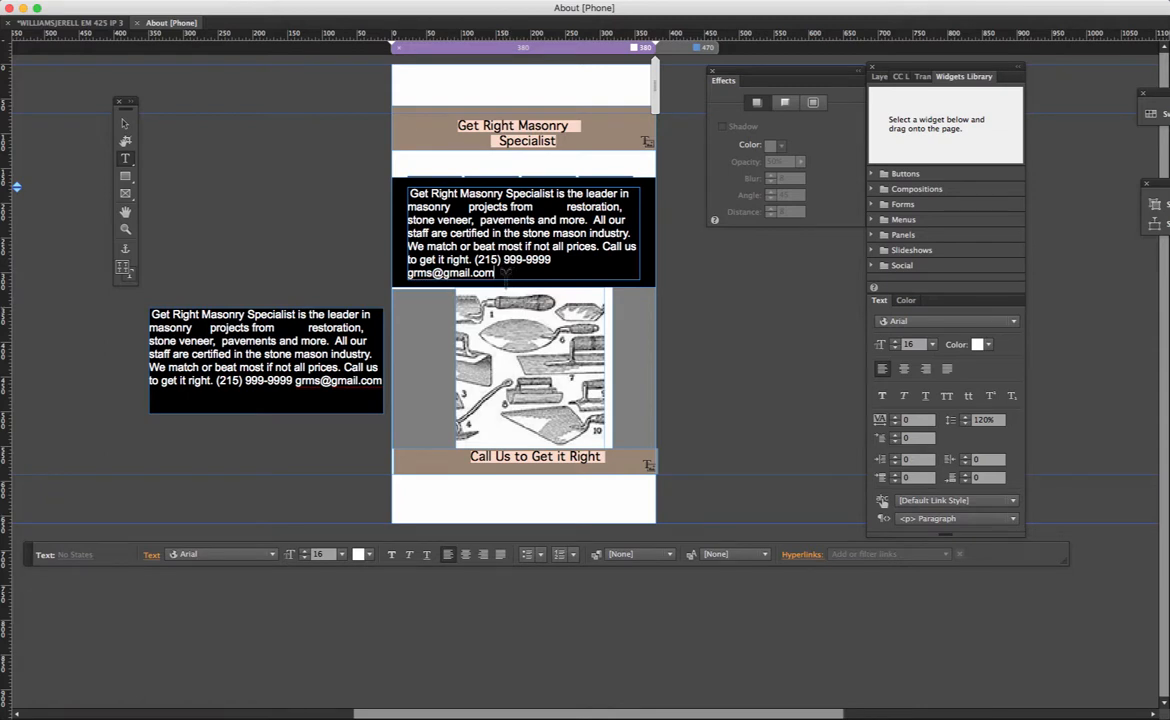
Step: Move the black rectangle together with its introduction text frame down over the tools image to uncover the navigation buttons
{"action": "left_click_drag", "start_coordinate": [505, 270], "coordinate": [402, 195]}
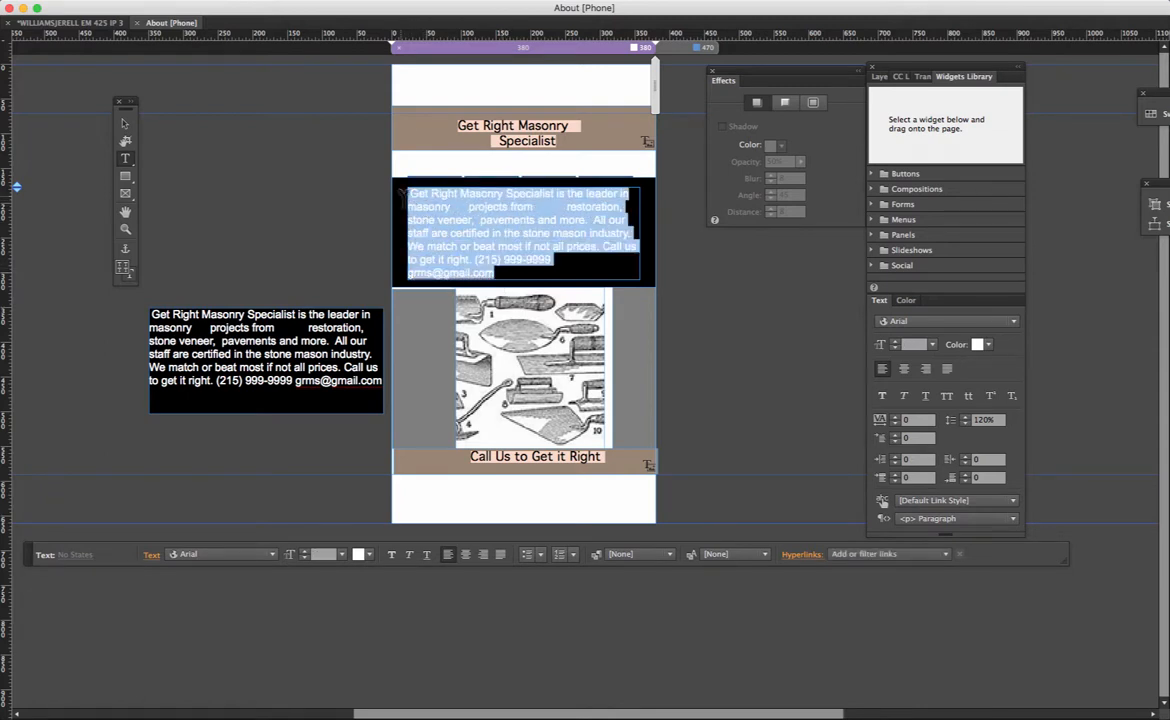
{"action": "left_click", "coordinate": [125, 123]}
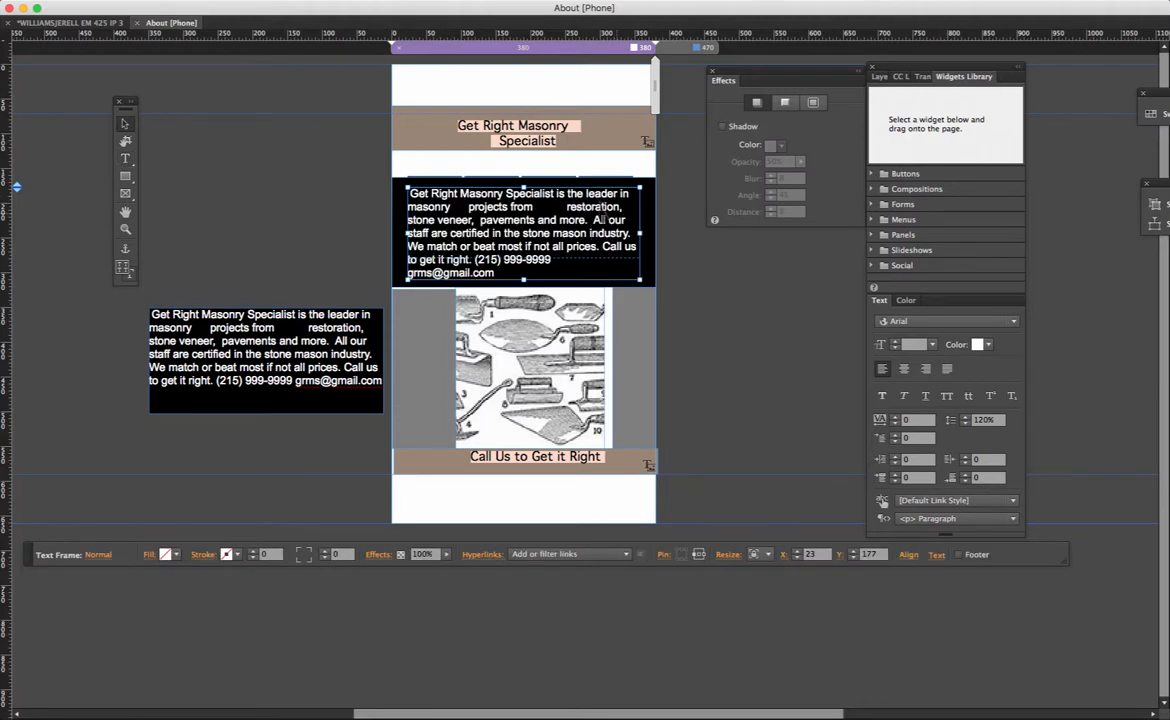
{"action": "left_click", "coordinate": [650, 206]}
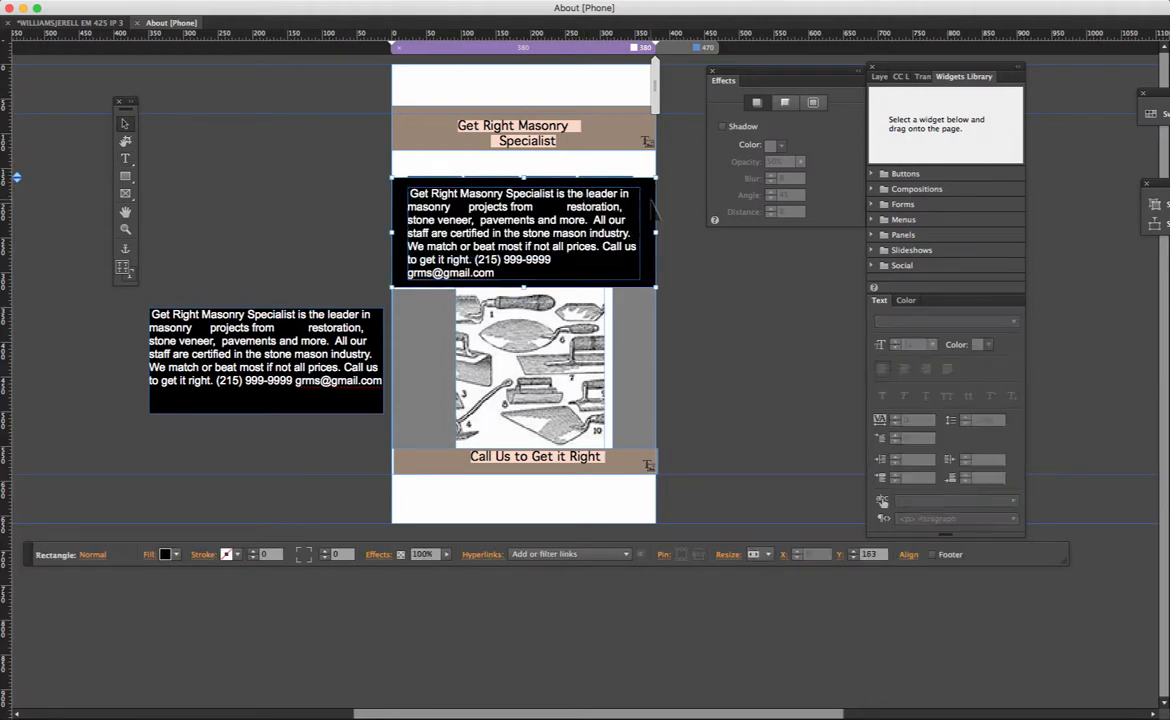
{"action": "key", "text": "Down"}
{"action": "key", "text": "Down"}
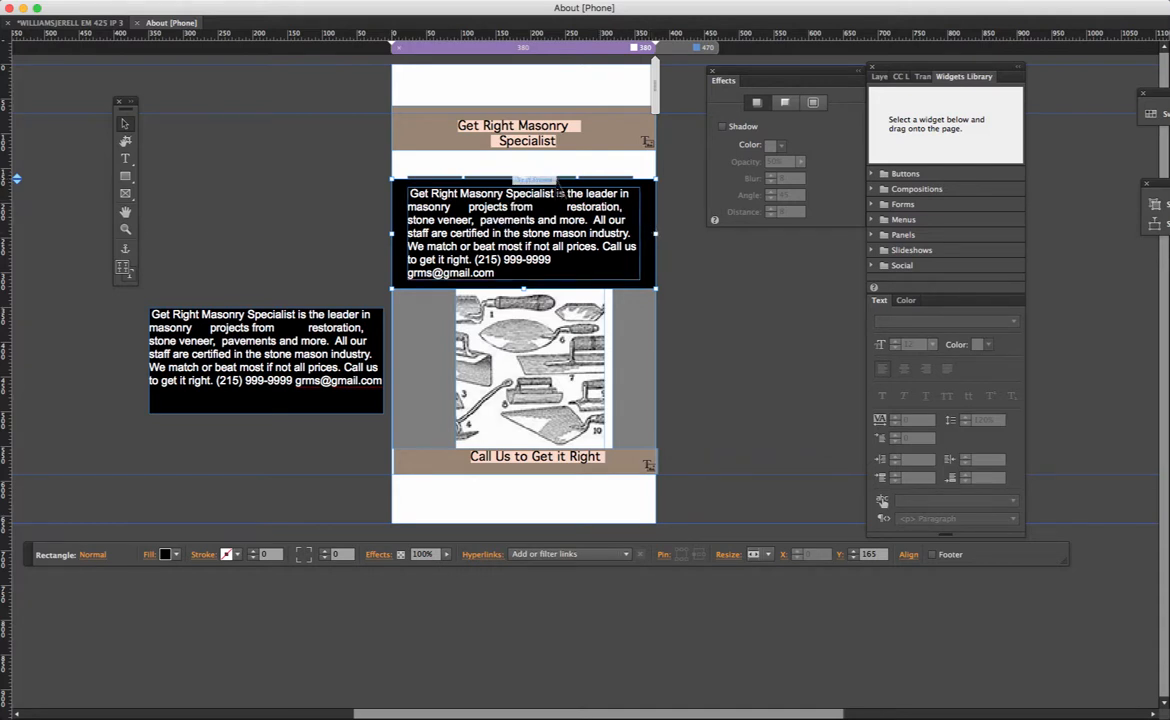
{"action": "left_click_drag", "start_coordinate": [368, 234], "coordinate": [670, 262]}
{"action": "left_click_drag", "start_coordinate": [597, 238], "coordinate": [597, 315]}
Step: Select all four navigation buttons together and move them up to Y 127, directly beneath the brown header
{"action": "left_click_drag", "start_coordinate": [363, 152], "coordinate": [609, 200]}
{"action": "key", "text": "Up"}
{"action": "key", "text": "Up"}
{"action": "key", "text": "Up"}
{"action": "key", "text": "Up"}
{"action": "key", "text": "Up"}
{"action": "key", "text": "Up"}
{"action": "key", "text": "Up"}
{"action": "key", "text": "Up"}
{"action": "key", "text": "Up"}
{"action": "key", "text": "Up"}
{"action": "key", "text": "Up"}
{"action": "key", "text": "Up"}
{"action": "key", "text": "Up"}
{"action": "key", "text": "Up"}
{"action": "key", "text": "Up"}
{"action": "key", "text": "Up"}
{"action": "key", "text": "Up"}
{"action": "key", "text": "Up"}
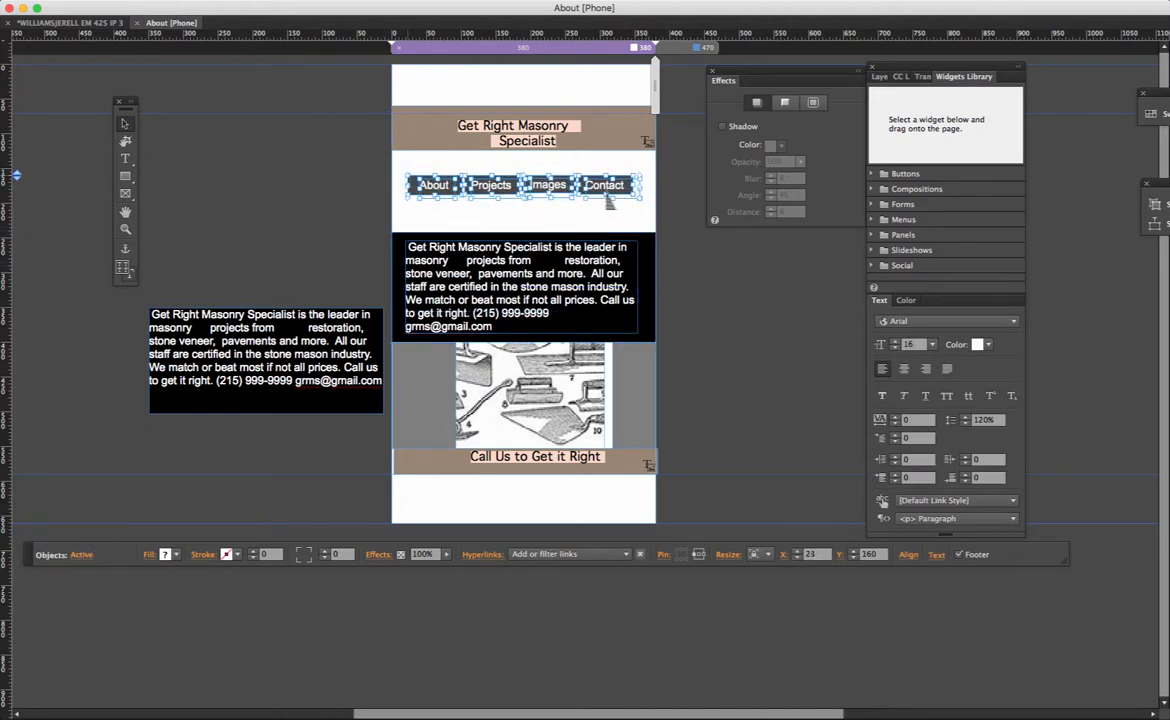
{"action": "key", "text": "Up"}
{"action": "key", "text": "Up"}
{"action": "key", "text": "Up"}
{"action": "key", "text": "Up"}
{"action": "key", "text": "Up"}
{"action": "key", "text": "Up"}
{"action": "key", "text": "Up"}
{"action": "key", "text": "Up"}
{"action": "key", "text": "Up"}
{"action": "key", "text": "Up"}
{"action": "key", "text": "Up"}
{"action": "key", "text": "Up"}
{"action": "key", "text": "Up"}
{"action": "key", "text": "Up"}
{"action": "key", "text": "Up"}
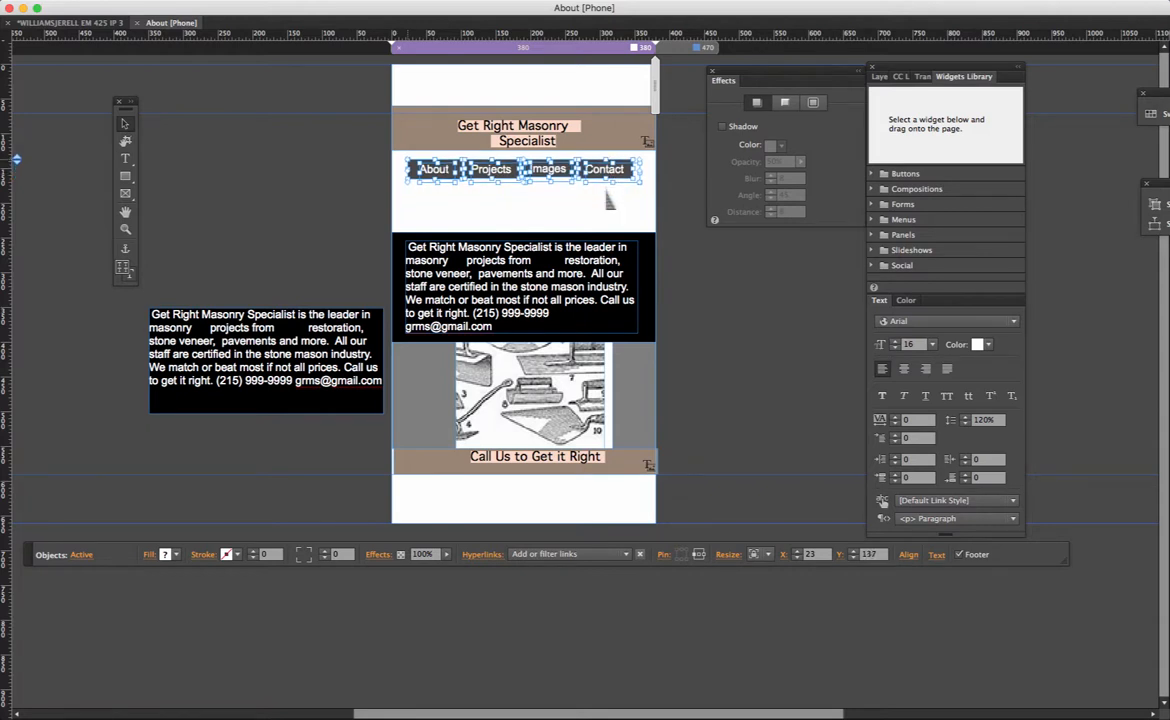
{"action": "key", "text": "Up"}
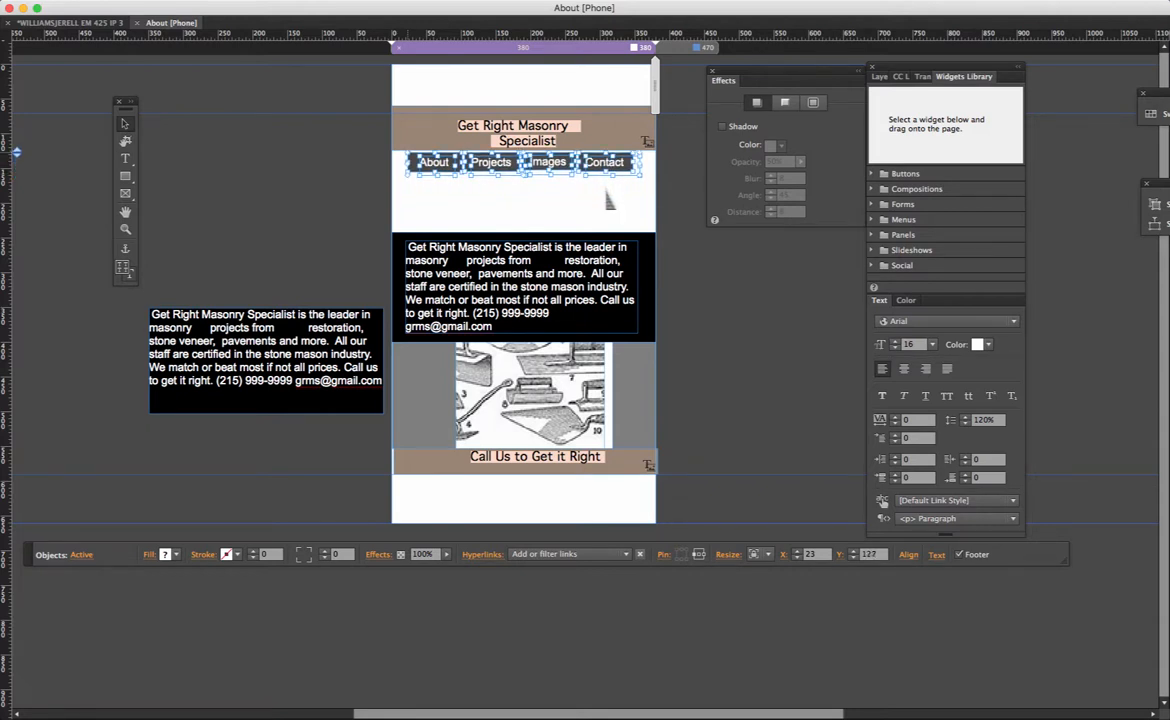
{"action": "left_click", "coordinate": [574, 219]}
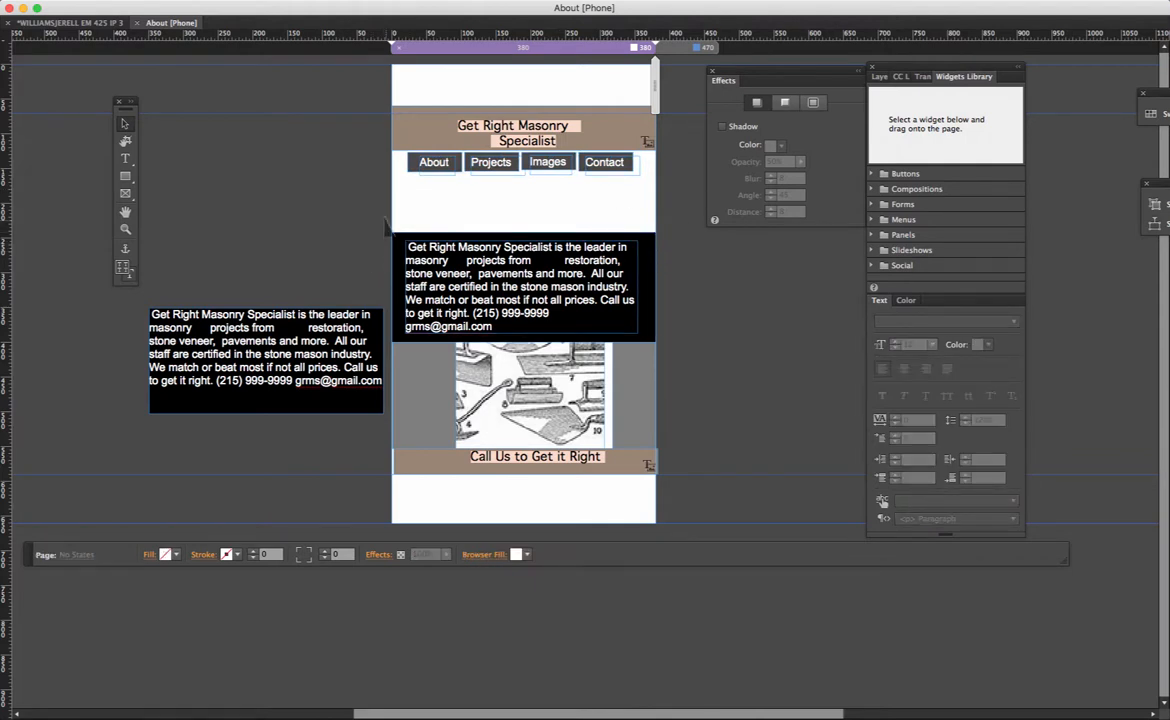
Step: Select the black rectangle together with its introduction text frame and move both up to Y 157, just under the navigation buttons
{"action": "left_click", "coordinate": [618, 285]}
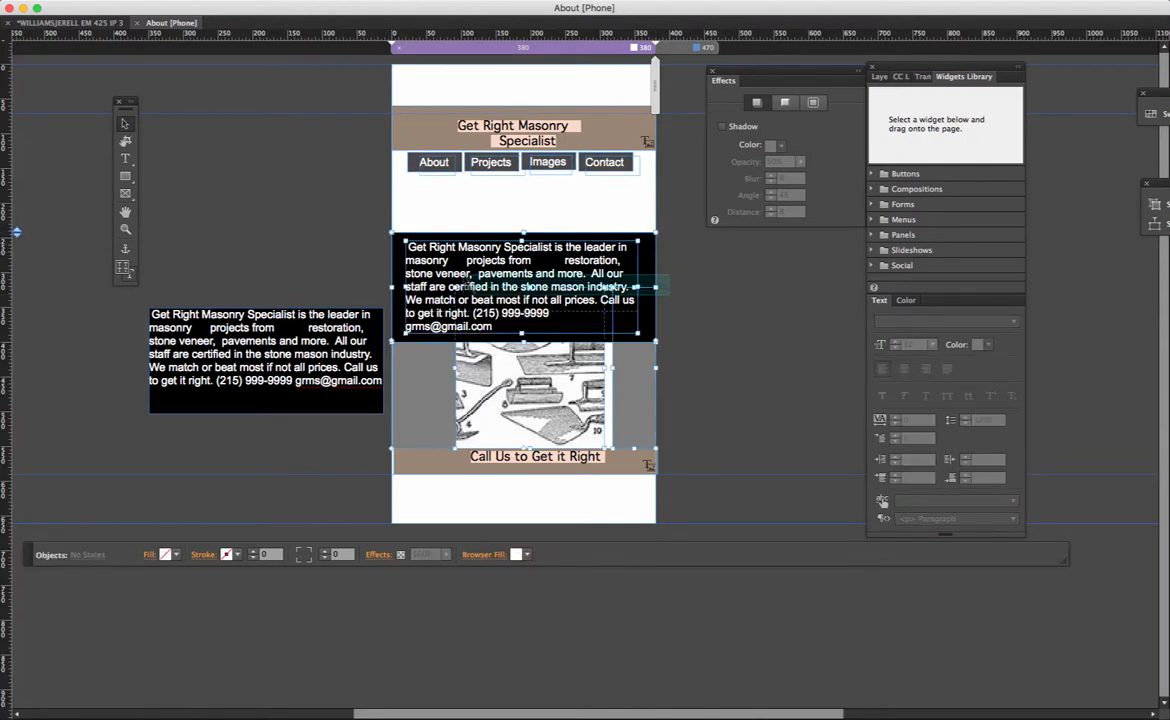
{"action": "key", "text": "Escape"}
{"action": "left_click", "coordinate": [439, 261]}
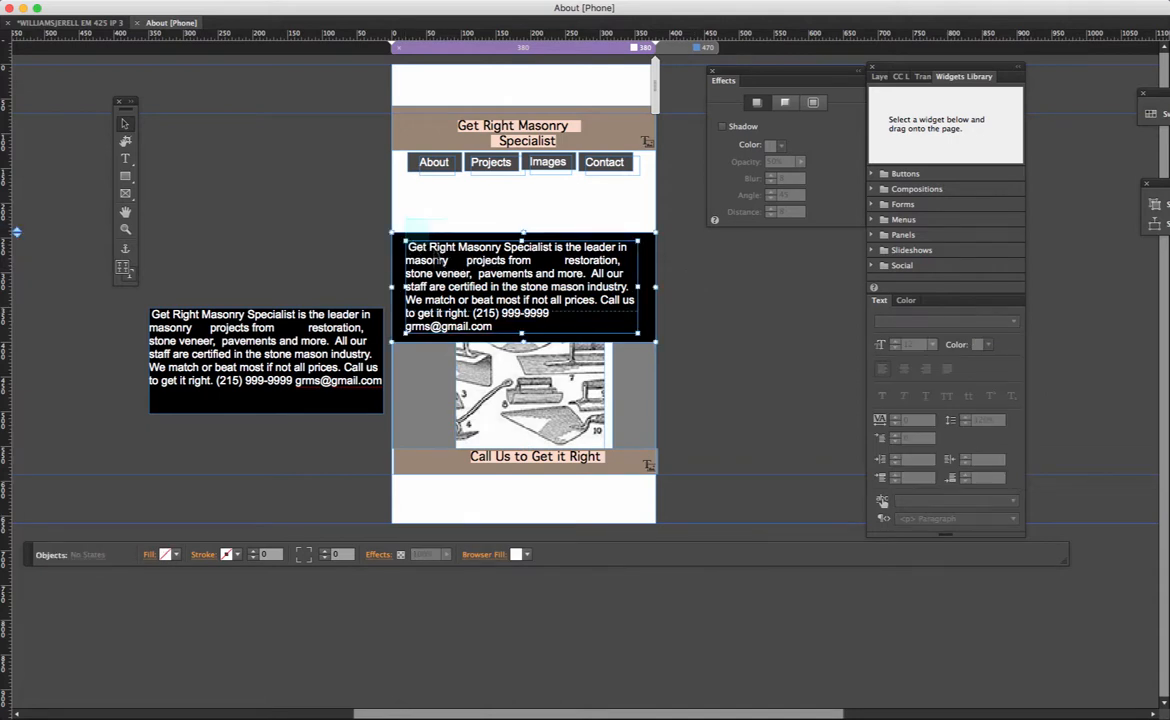
{"action": "left_click", "coordinate": [479, 262]}
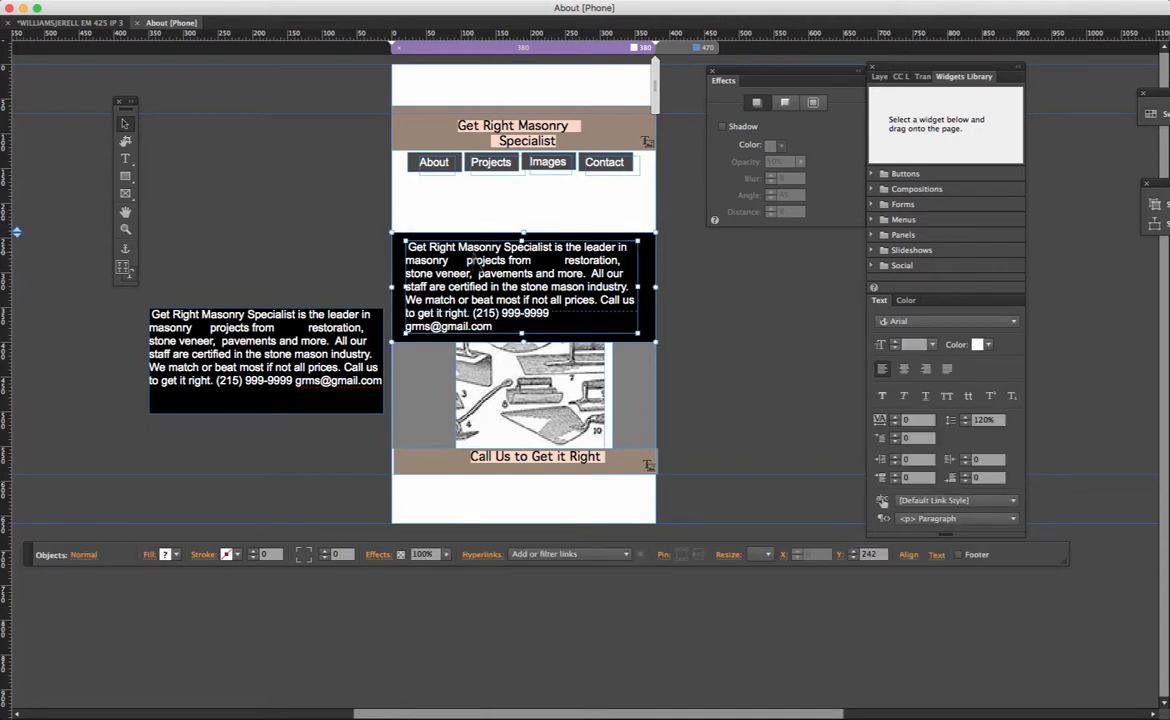
{"action": "key", "text": "Up"}
{"action": "key", "text": "Up"}
{"action": "key", "text": "Up"}
{"action": "key", "text": "Up"}
{"action": "key", "text": "Up"}
{"action": "key", "text": "Up"}
{"action": "key", "text": "Up"}
{"action": "key", "text": "Up"}
{"action": "key", "text": "Up"}
{"action": "key", "text": "Up"}
{"action": "key", "text": "Up"}
{"action": "key", "text": "Up"}
{"action": "key", "text": "Up"}
{"action": "key", "text": "Up"}
{"action": "key", "text": "Up"}
{"action": "key", "text": "Up"}
{"action": "key", "text": "Up"}
{"action": "key", "text": "Up"}
{"action": "key", "text": "Up"}
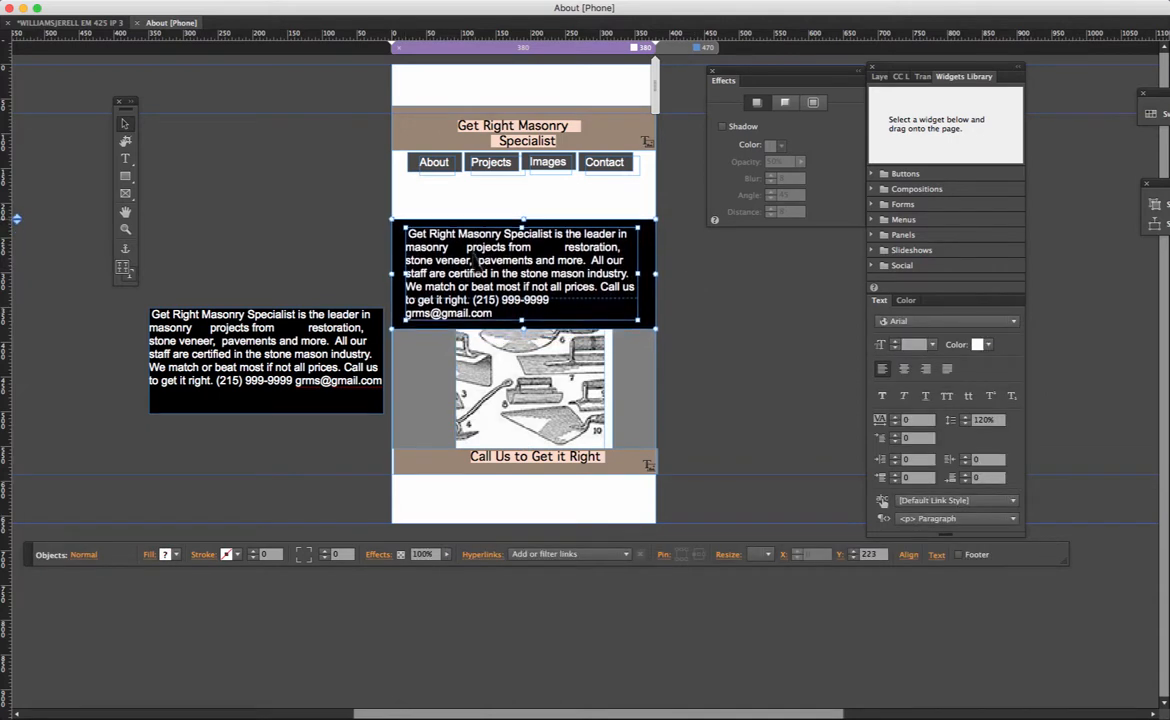
{"action": "key", "text": "Up"}
{"action": "key", "text": "Up"}
{"action": "key", "text": "Up"}
{"action": "key", "text": "Up"}
{"action": "key", "text": "Up"}
{"action": "key", "text": "Up"}
{"action": "key", "text": "Up"}
{"action": "key", "text": "Up"}
{"action": "key", "text": "Up"}
{"action": "key", "text": "Up"}
{"action": "key", "text": "Up"}
{"action": "key", "text": "Up"}
{"action": "key", "text": "Up"}
{"action": "key", "text": "Up"}
{"action": "key", "text": "Up"}
{"action": "key", "text": "Up"}
{"action": "key", "text": "Up"}
{"action": "key", "text": "Up"}
{"action": "key", "text": "Up"}
{"action": "key", "text": "Up"}
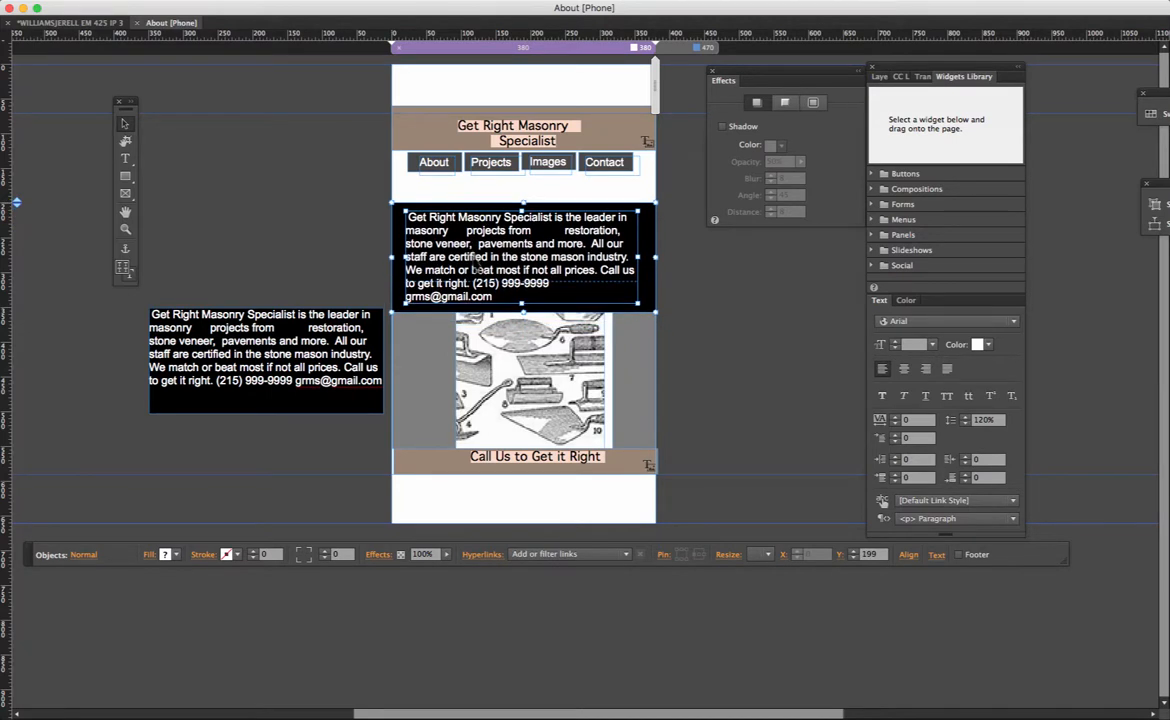
{"action": "key", "text": "Up"}
{"action": "key", "text": "Up"}
{"action": "key", "text": "Up"}
{"action": "key", "text": "Up"}
{"action": "key", "text": "Up"}
{"action": "key", "text": "Up"}
{"action": "key", "text": "Up"}
{"action": "key", "text": "Up"}
{"action": "key", "text": "Up"}
{"action": "key", "text": "Up"}
{"action": "key", "text": "Up"}
{"action": "key", "text": "Up"}
{"action": "key", "text": "Up"}
{"action": "key", "text": "Up"}
{"action": "key", "text": "Up"}
{"action": "key", "text": "Up"}
{"action": "key", "text": "Up"}
{"action": "key", "text": "Up"}
{"action": "key", "text": "Up"}
{"action": "key", "text": "Up"}
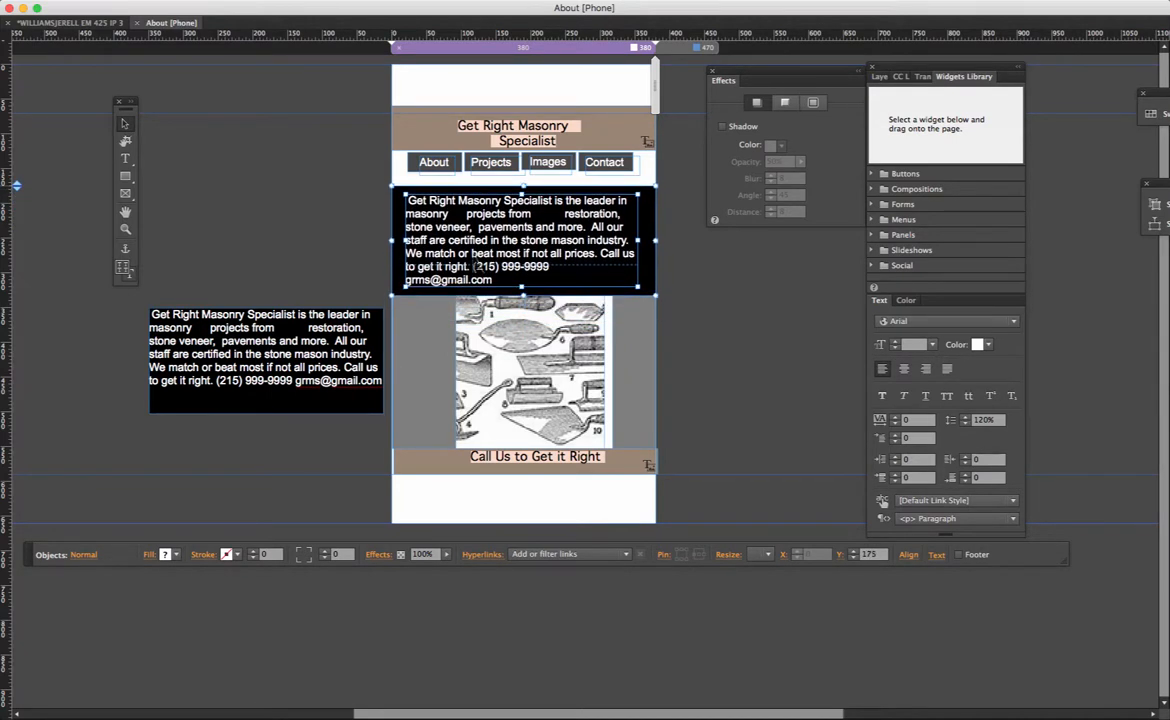
{"action": "key", "text": "Up"}
{"action": "key", "text": "Up"}
{"action": "key", "text": "Up"}
{"action": "key", "text": "Up"}
{"action": "key", "text": "Up"}
{"action": "key", "text": "Up"}
{"action": "key", "text": "Up"}
{"action": "key", "text": "Up"}
{"action": "key", "text": "Up"}
{"action": "key", "text": "Up"}
{"action": "key", "text": "Up"}
{"action": "key", "text": "Up"}
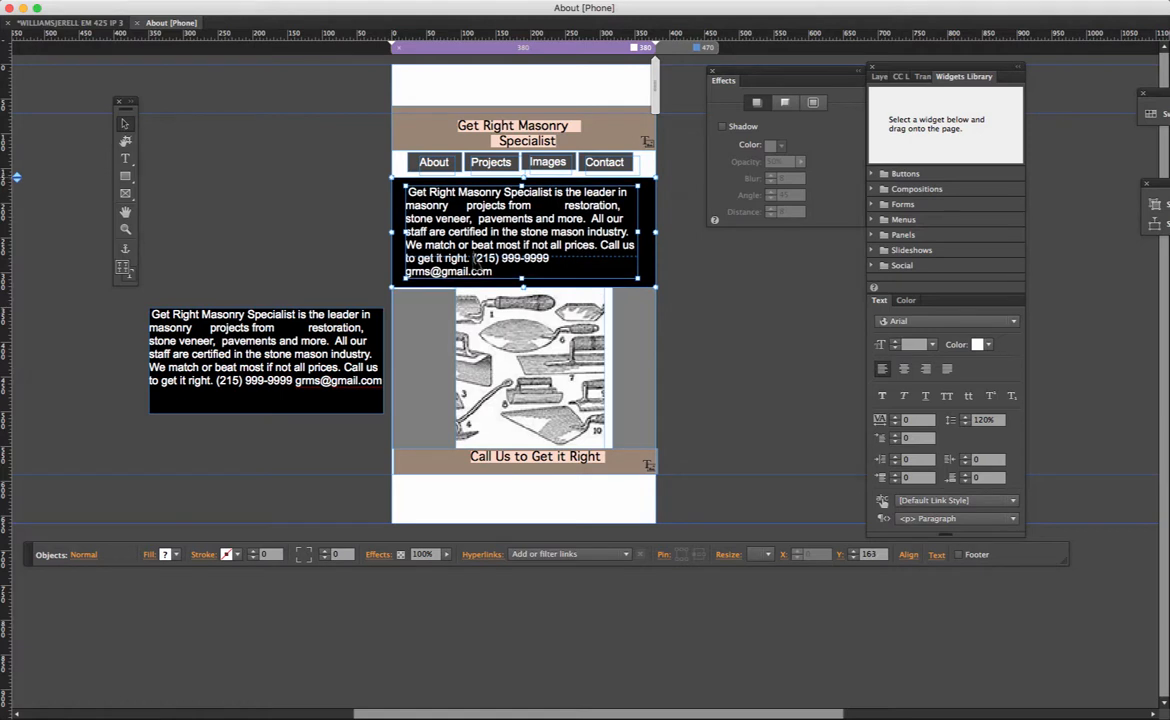
{"action": "key", "text": "Up"}
{"action": "key", "text": "Up"}
{"action": "key", "text": "Up"}
{"action": "key", "text": "Up"}
{"action": "key", "text": "Up"}
{"action": "key", "text": "Up"}
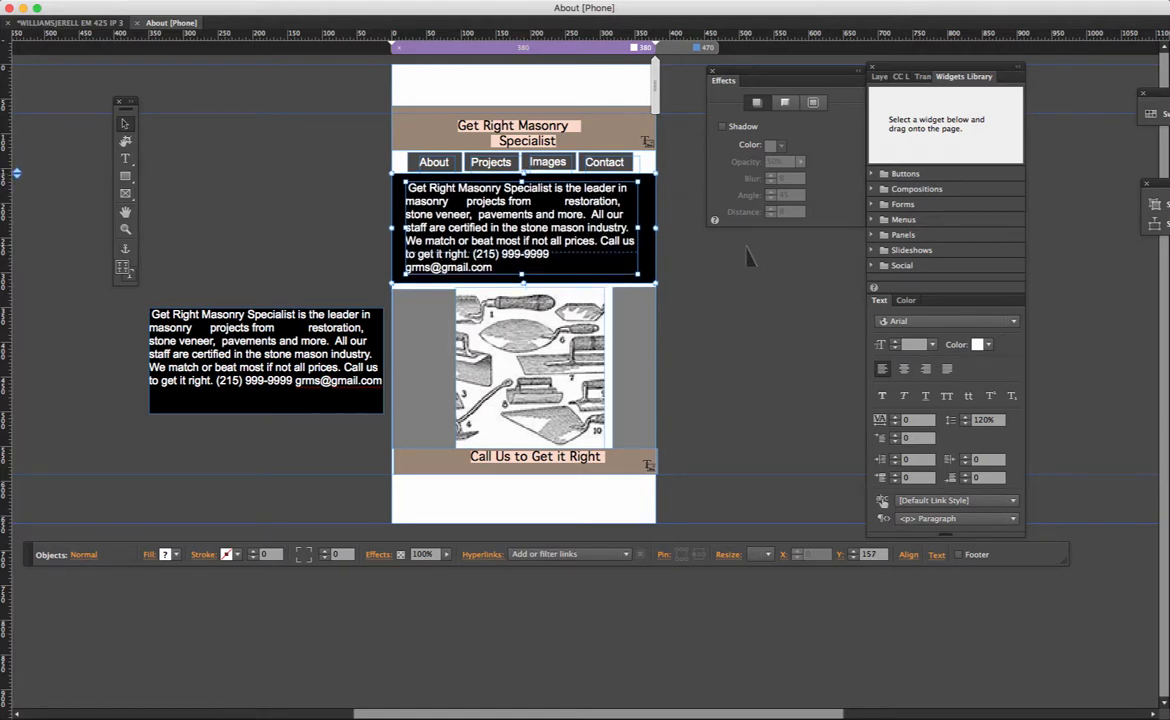
{"action": "left_click", "coordinate": [680, 232]}
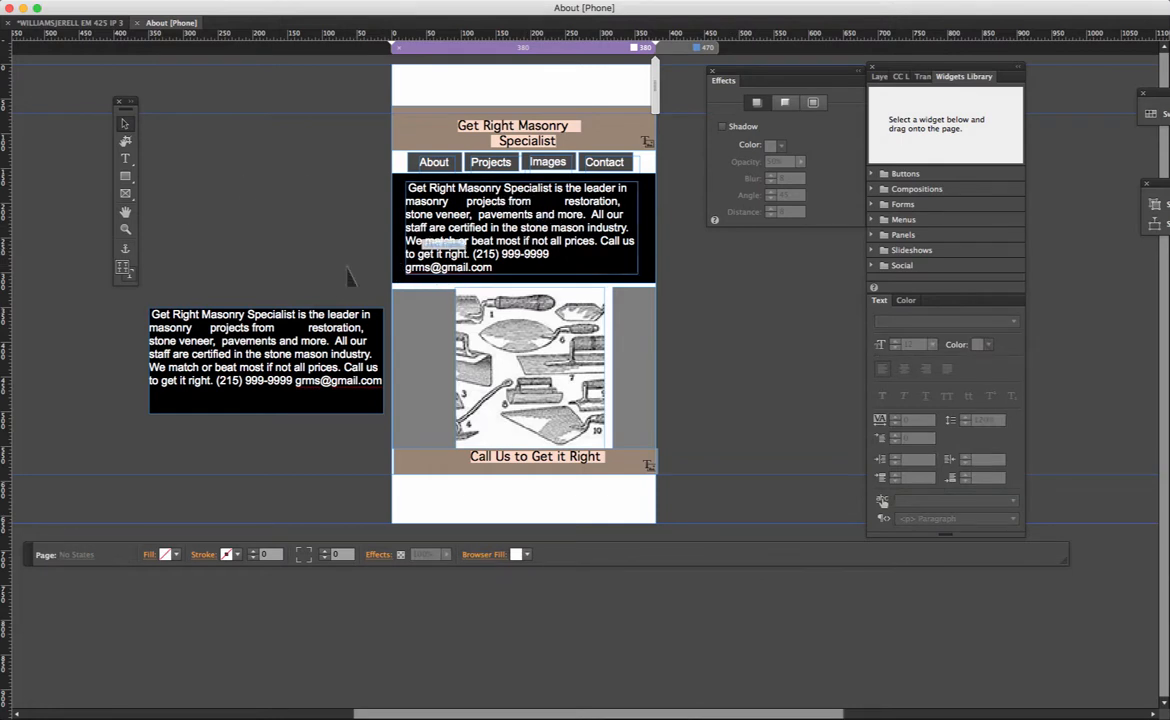
Step: Delete the extra spaces before "restoration" in the introduction paragraph inside the black rectangle
{"action": "left_click", "coordinate": [125, 158]}
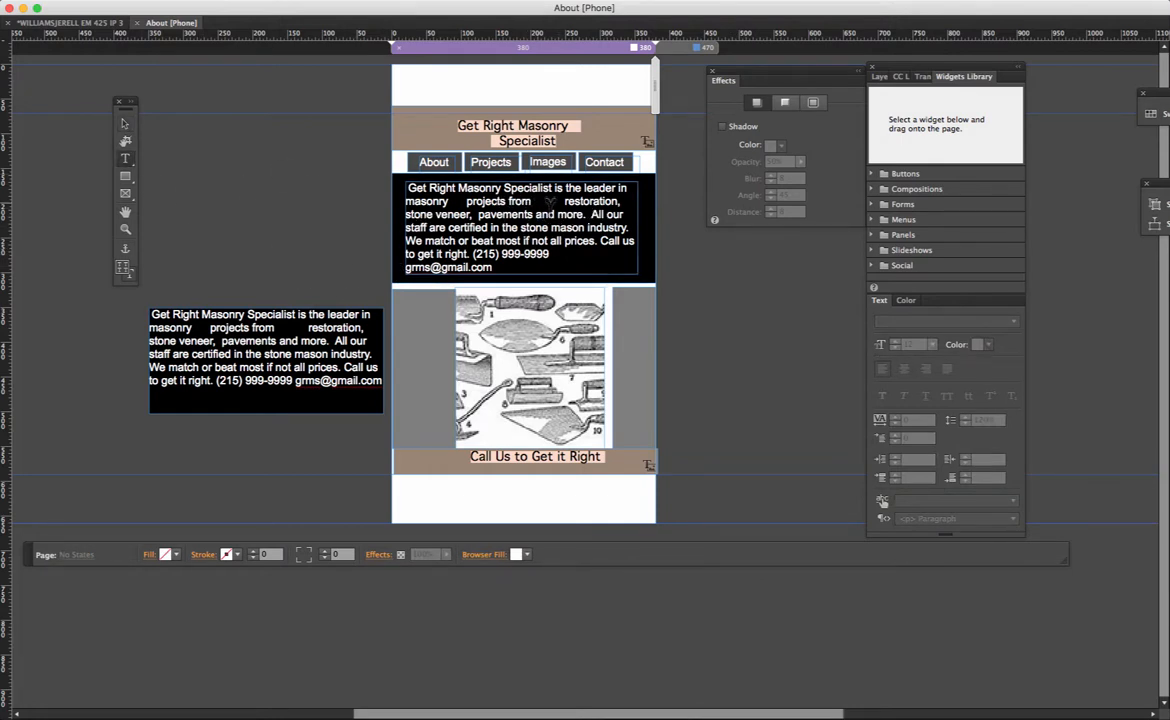
{"action": "left_click", "coordinate": [561, 200]}
{"action": "key", "text": "BackSpace"}
{"action": "key", "text": "BackSpace"}
{"action": "key", "text": "BackSpace"}
{"action": "key", "text": "BackSpace"}
{"action": "key", "text": "BackSpace"}
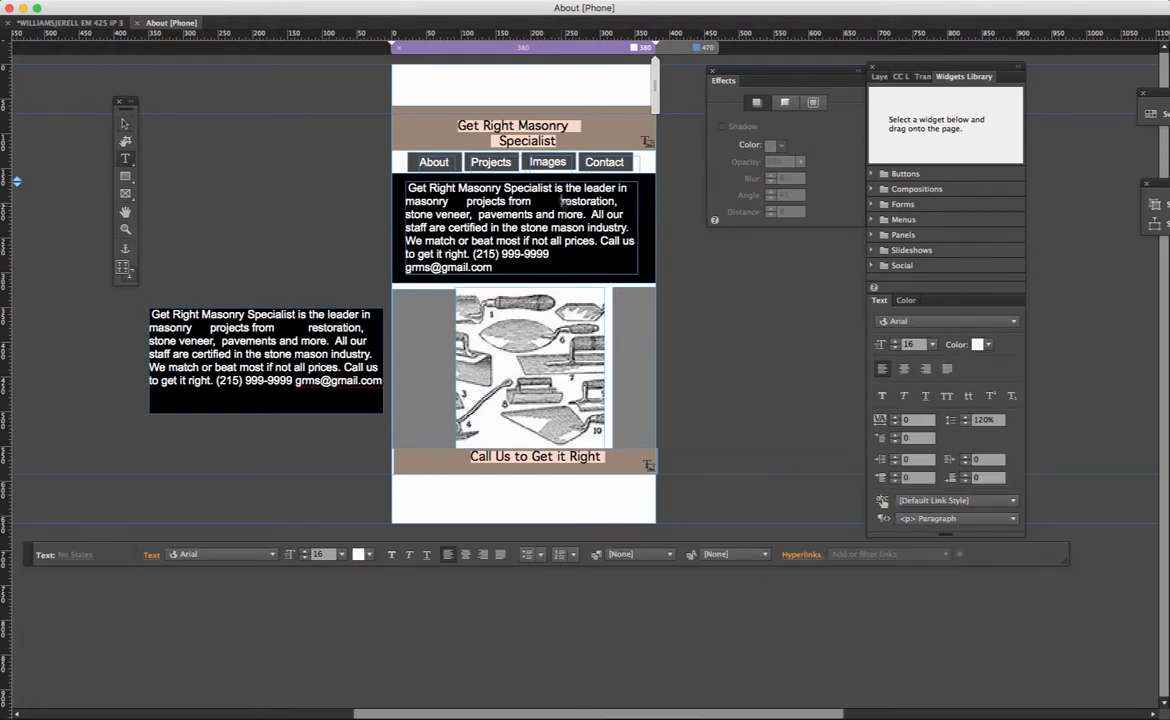
{"action": "key", "text": "BackSpace"}
{"action": "key", "text": "BackSpace"}
{"action": "key", "text": "BackSpace"}
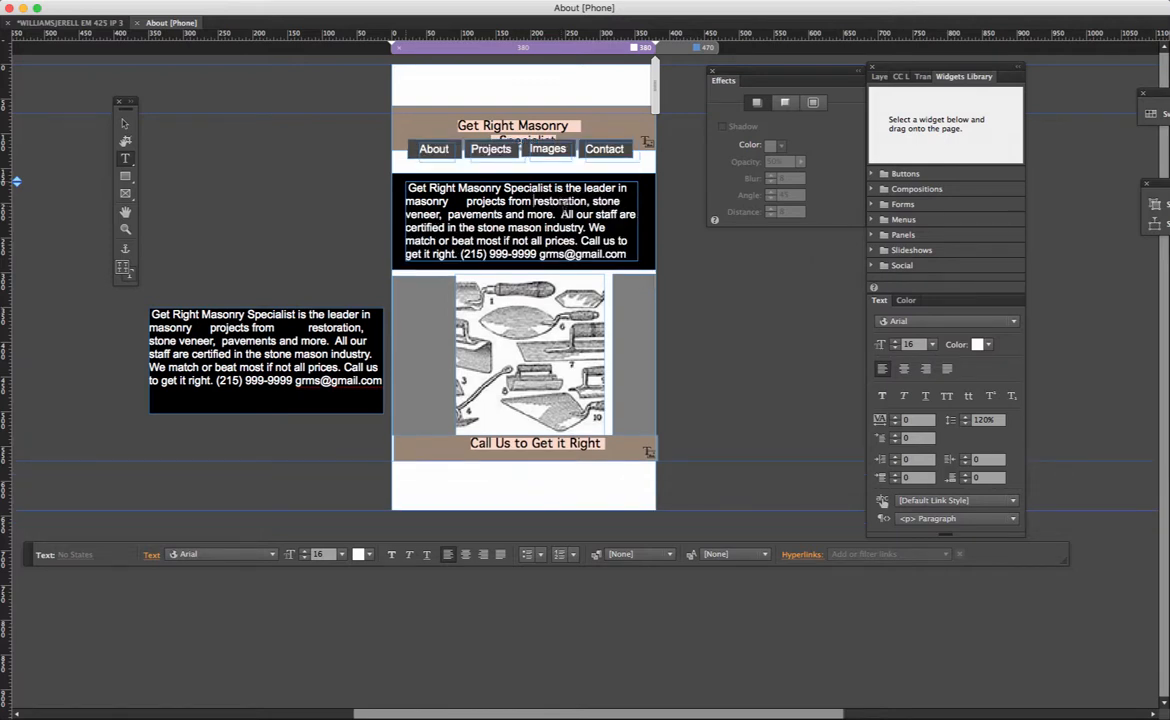
Step: Remove the extra spaces before "projects" and the leading space at the start of the introduction paragraph
{"action": "left_click", "coordinate": [467, 201]}
{"action": "key", "text": "BackSpace"}
{"action": "key", "text": "BackSpace"}
{"action": "key", "text": "BackSpace"}
{"action": "key", "text": "BackSpace"}
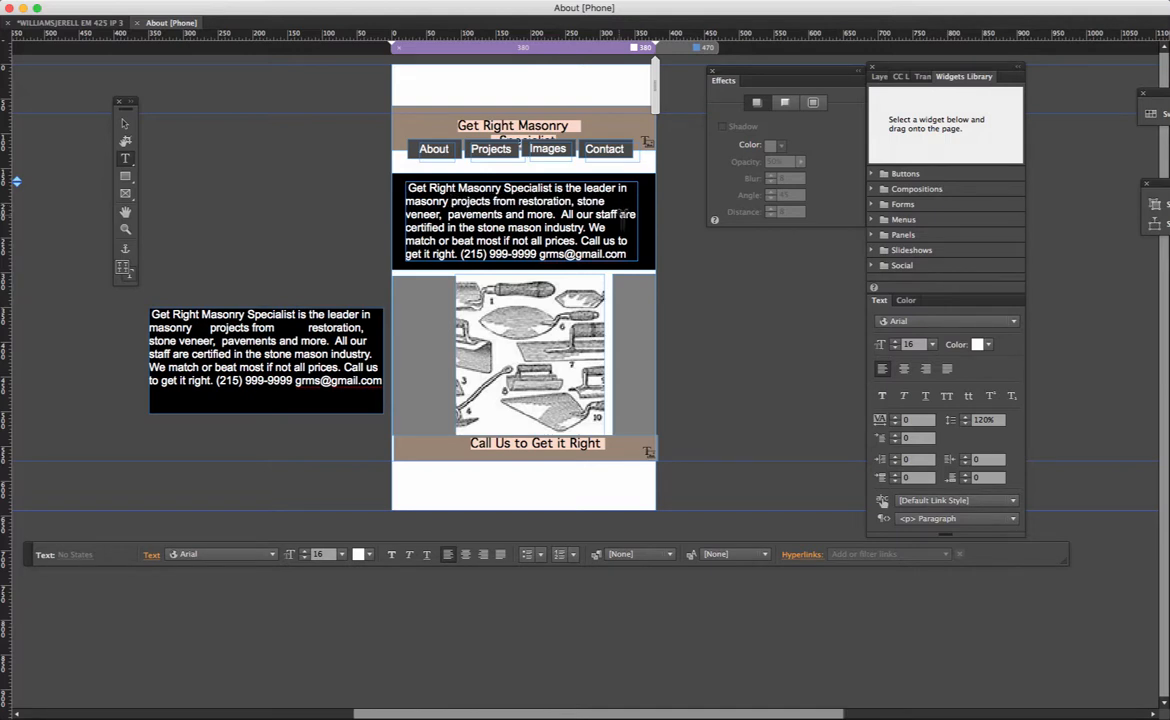
{"action": "left_click", "coordinate": [406, 190]}
{"action": "key", "text": "BackSpace"}
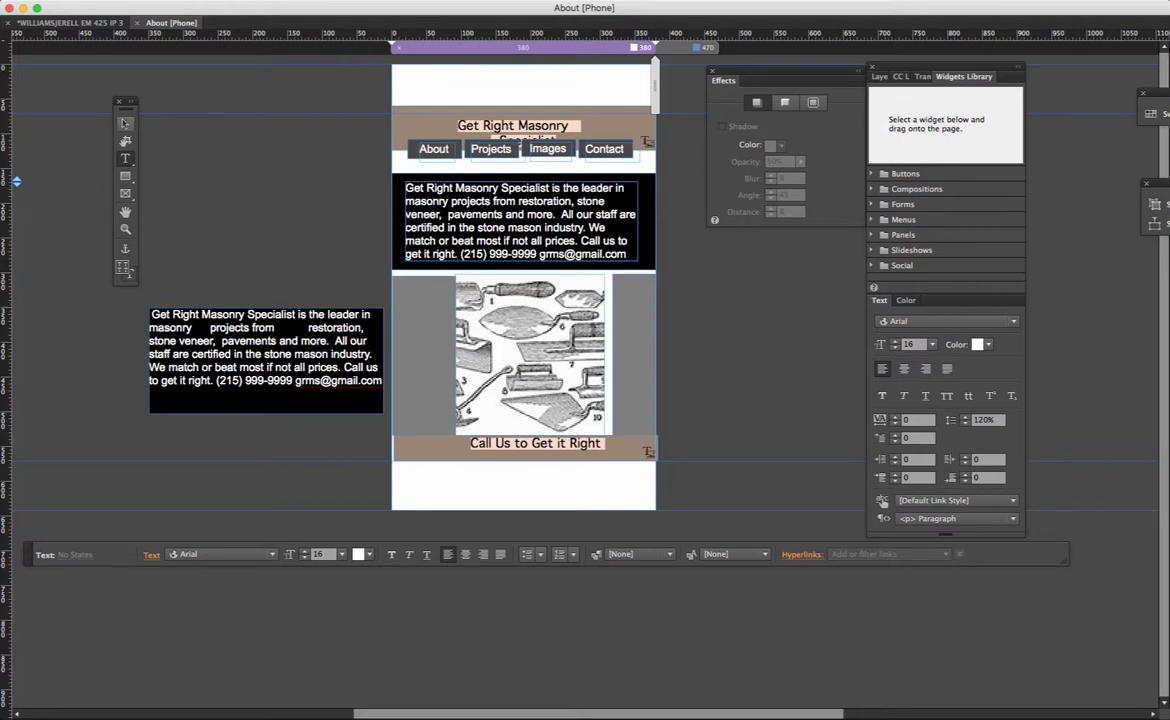
{"action": "key", "text": "Escape"}
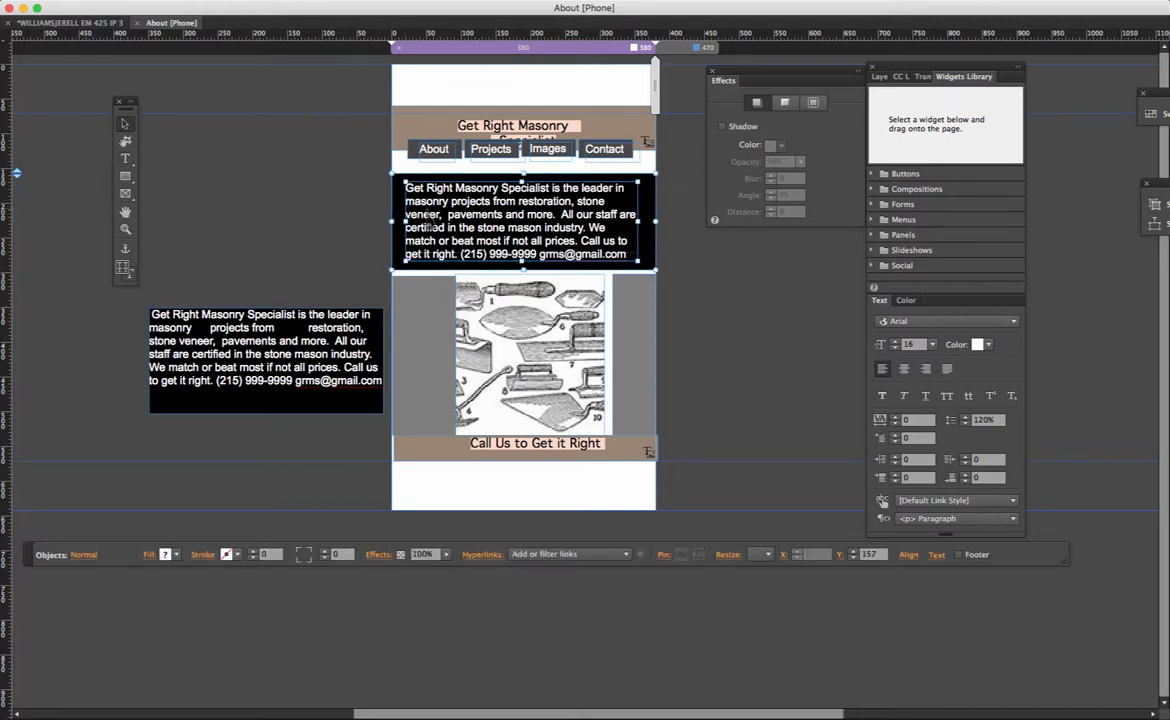
Step: Adjust the black rectangle and its introduction text vertically to Y 159, between the navigation buttons and the tools image
{"action": "key", "text": "Up"}
{"action": "key", "text": "Up"}
{"action": "key", "text": "Up"}
{"action": "key", "text": "Up"}
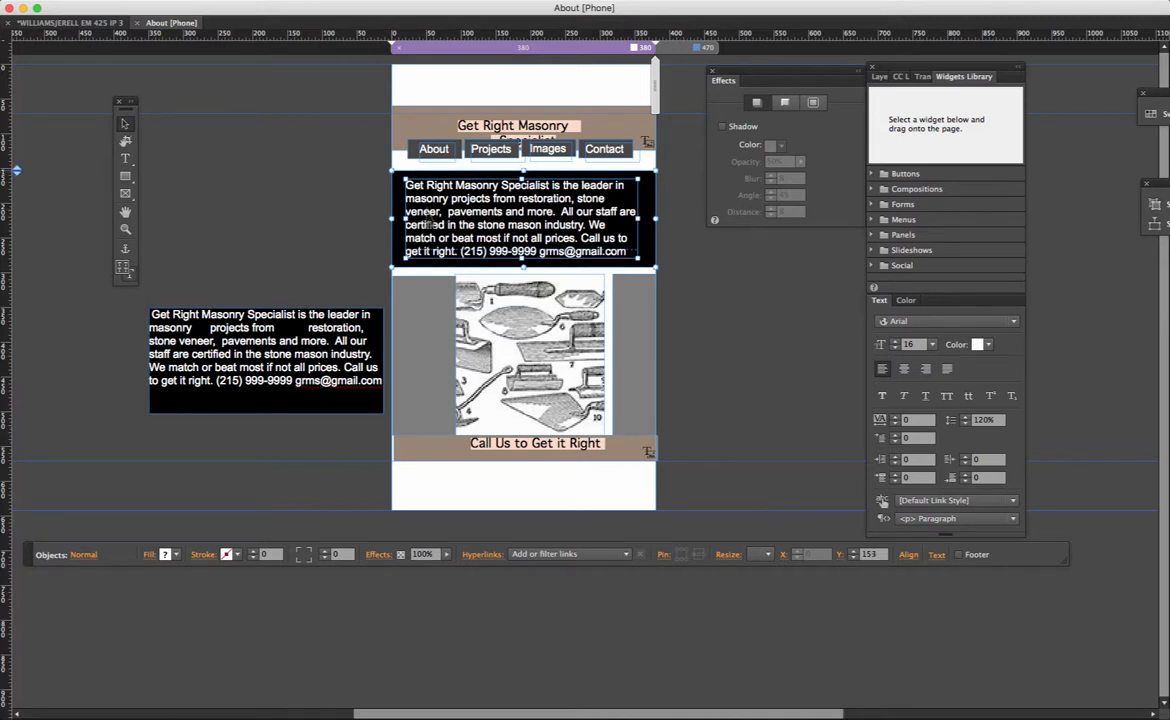
{"action": "key", "text": "Down"}
{"action": "key", "text": "Down"}
{"action": "key", "text": "Down"}
{"action": "key", "text": "Down"}
{"action": "key", "text": "Down"}
{"action": "key", "text": "Down"}
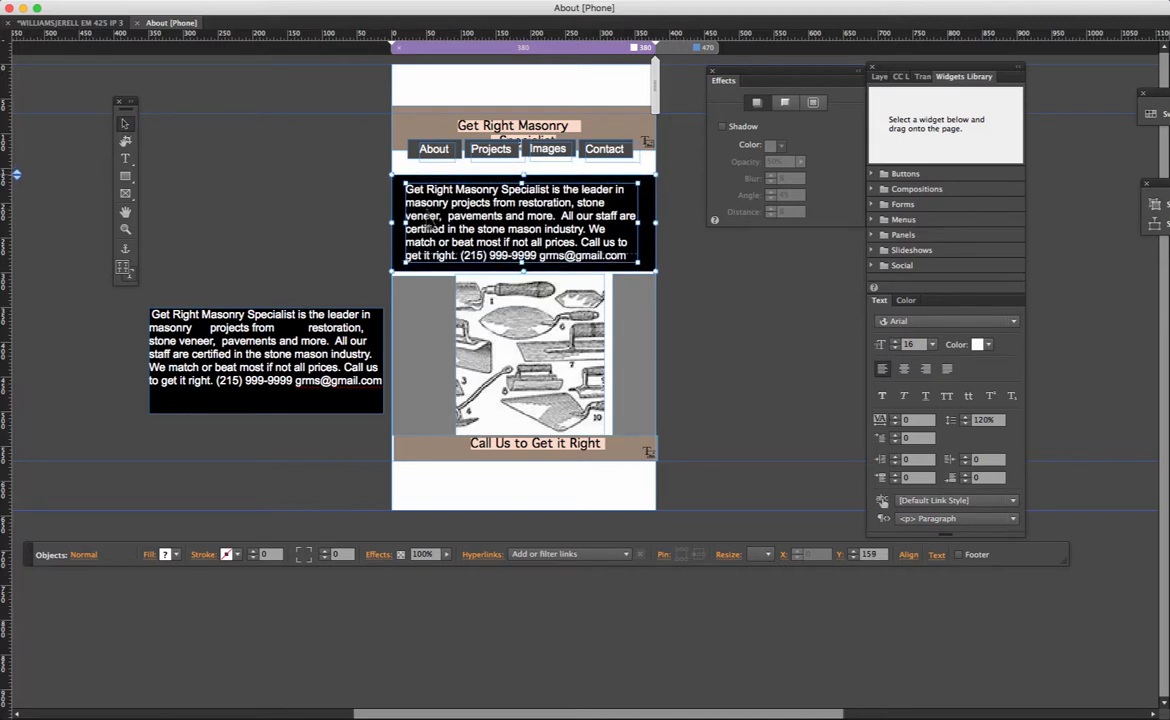
Step: Move the row of navigation buttons down off the header to Y 127, just above the black introduction block
{"action": "left_click", "coordinate": [443, 120]}
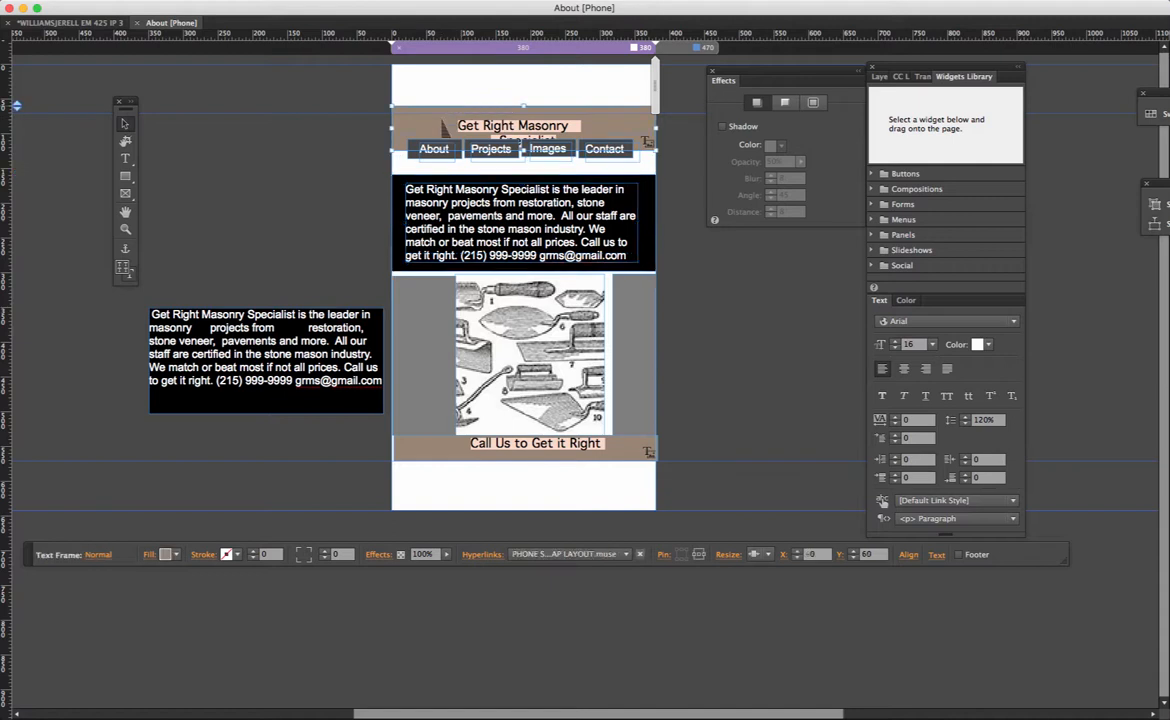
{"action": "left_click", "coordinate": [626, 174], "text": "shift"}
{"action": "key", "text": "Escape"}
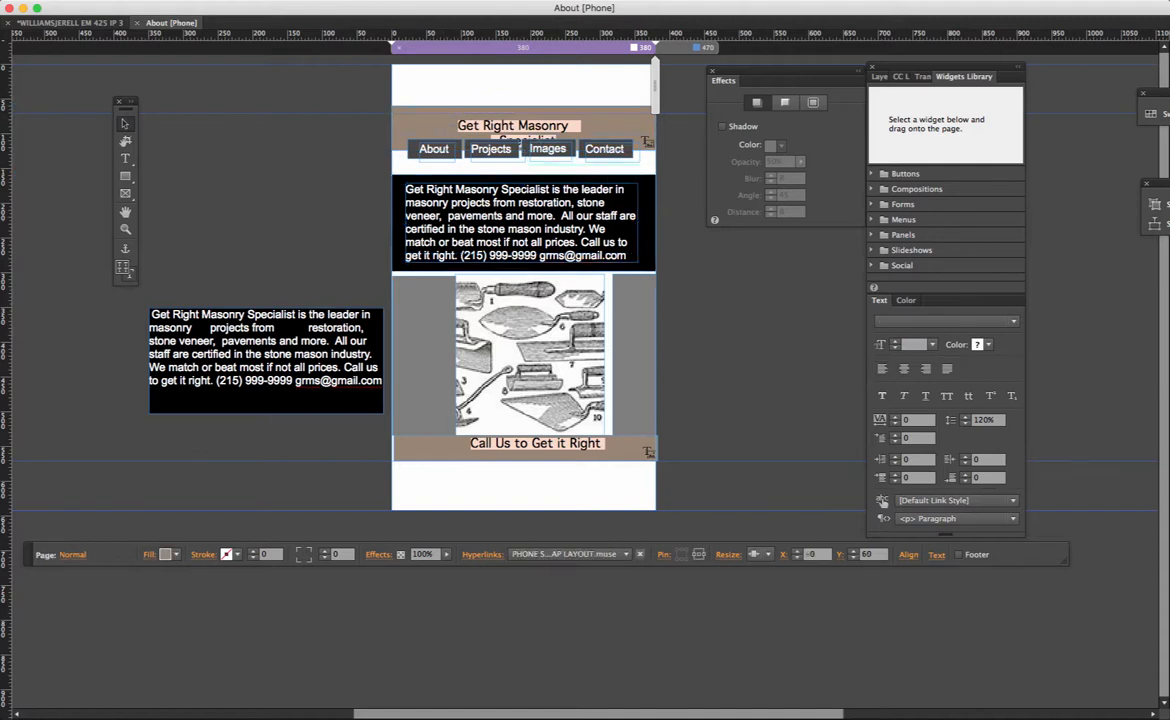
{"action": "left_click", "coordinate": [451, 155]}
{"action": "left_click_drag", "start_coordinate": [451, 157], "coordinate": [452, 172]}
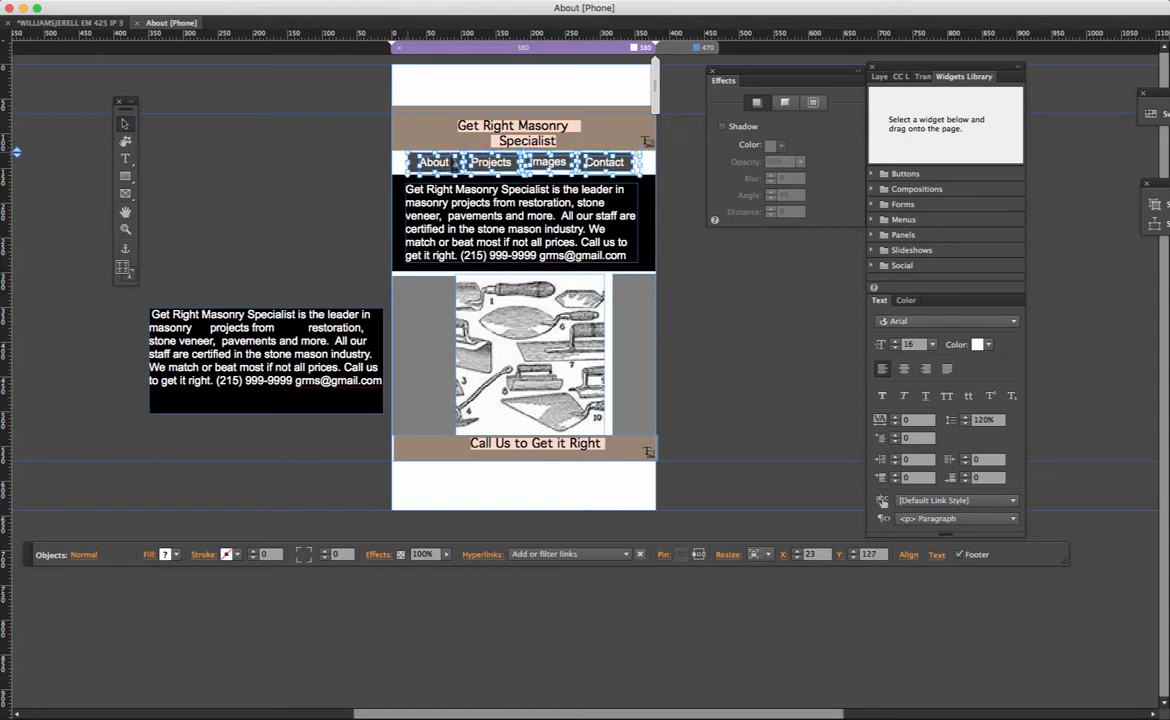
Step: Move the brown "Get Right Masonry Specialist" header up to the very top edge of the page
{"action": "left_click", "coordinate": [601, 143]}
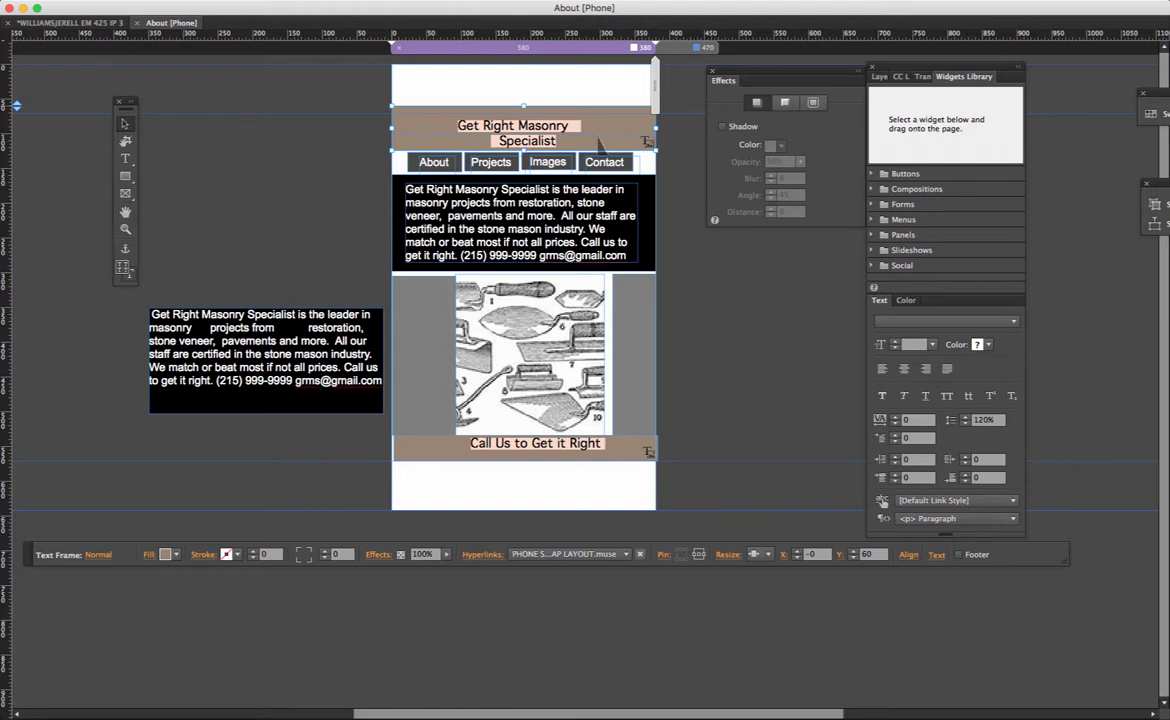
{"action": "left_click_drag", "start_coordinate": [601, 143], "coordinate": [598, 99]}
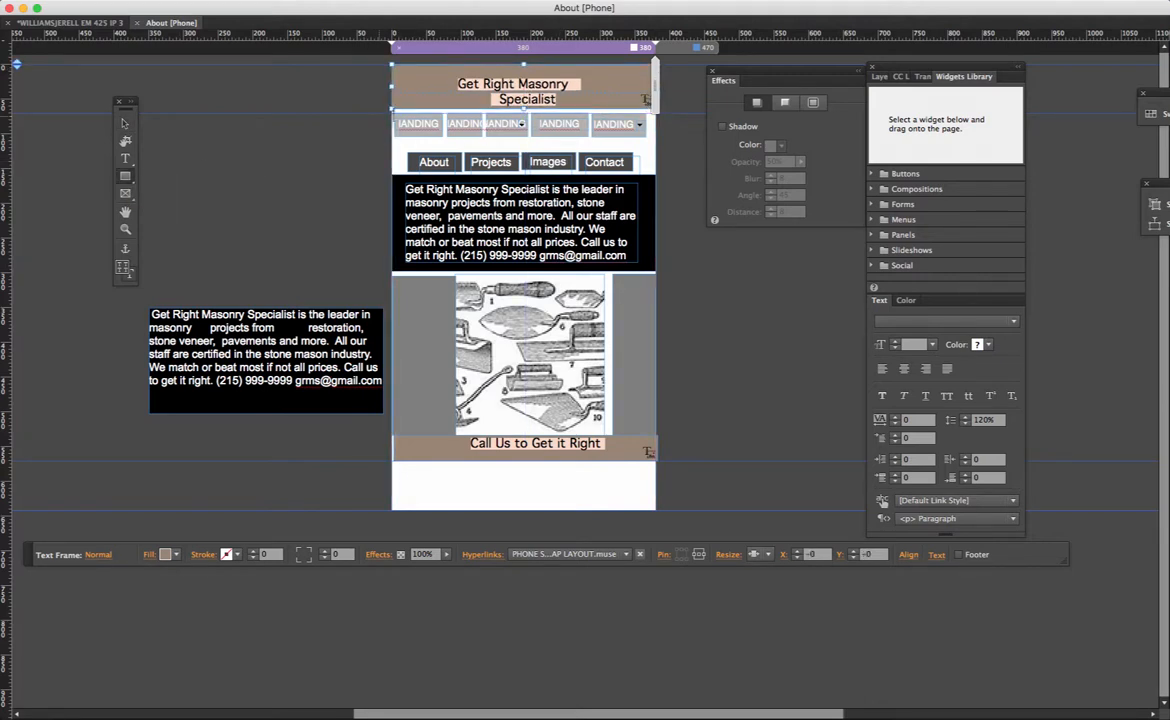
Step: Draw a full-width rectangle at Y 64 over the old LANDING buttons and fill it with the brown swatch R=153 G=134 B=117
{"action": "left_click_drag", "start_coordinate": [392, 110], "coordinate": [656, 149]}
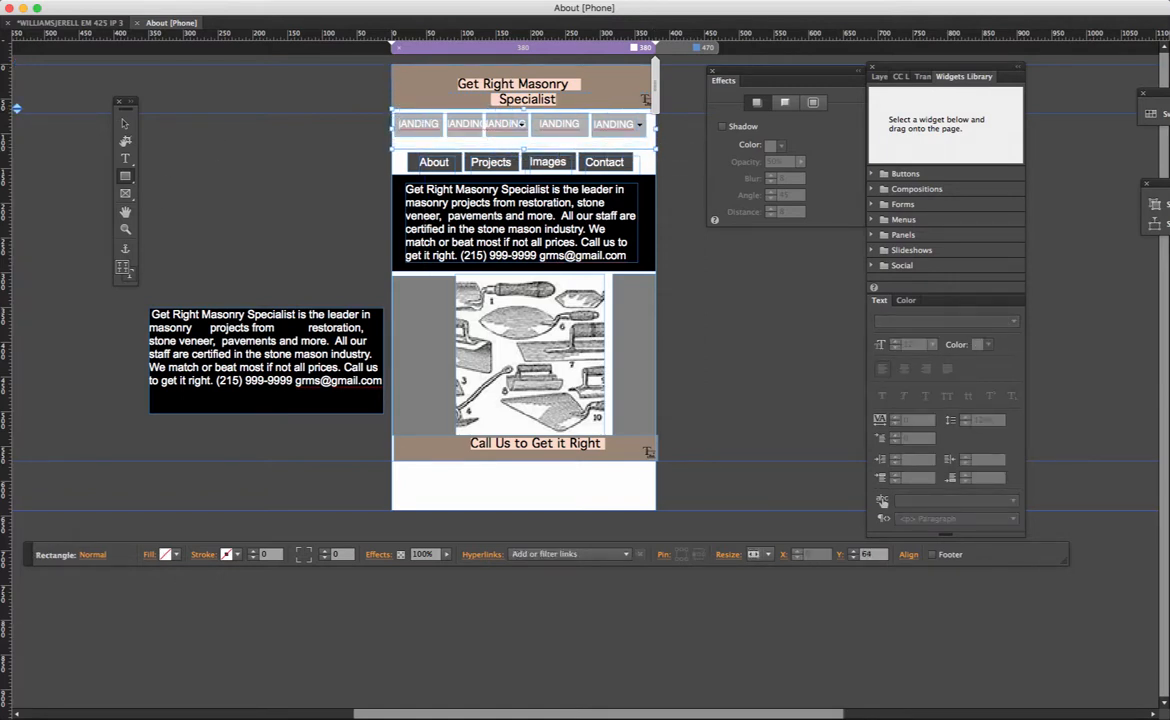
{"action": "left_click", "coordinate": [170, 554]}
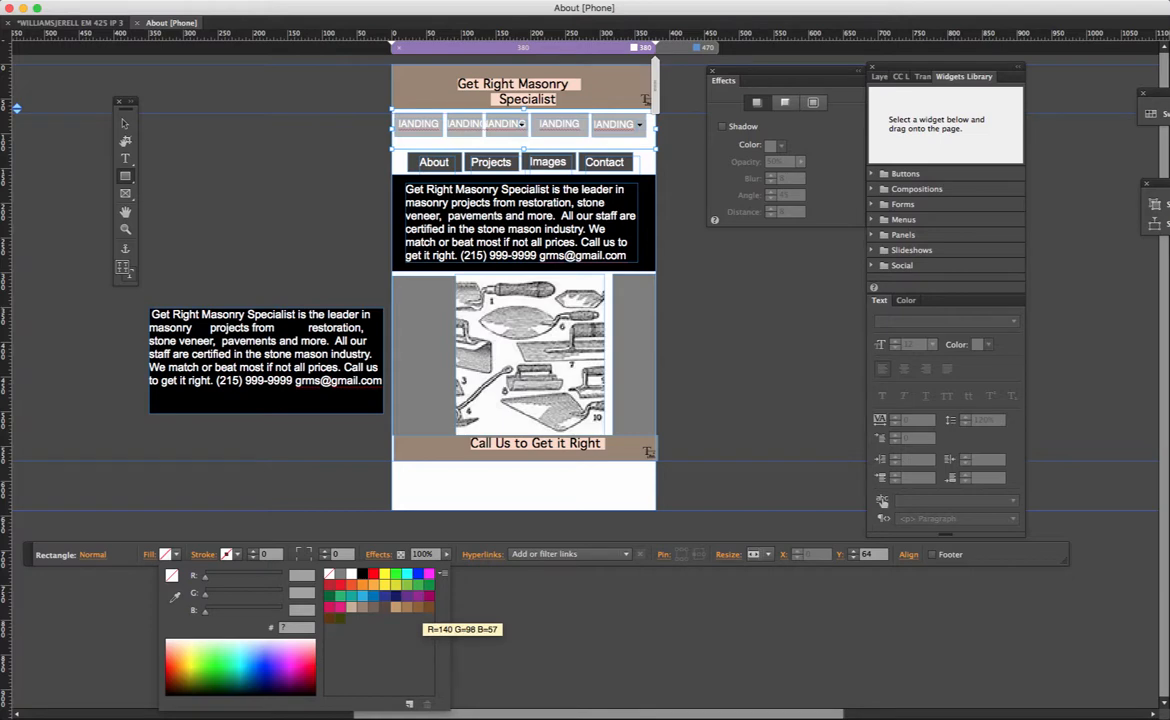
{"action": "left_click", "coordinate": [418, 607]}
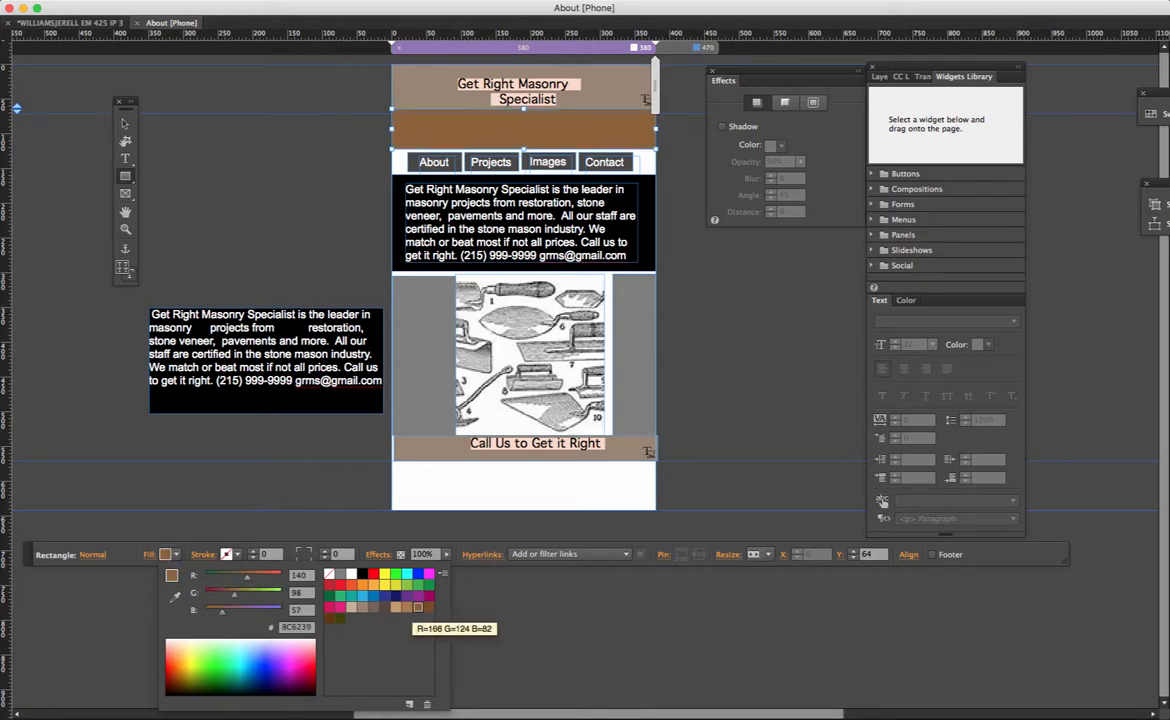
{"action": "left_click", "coordinate": [407, 607]}
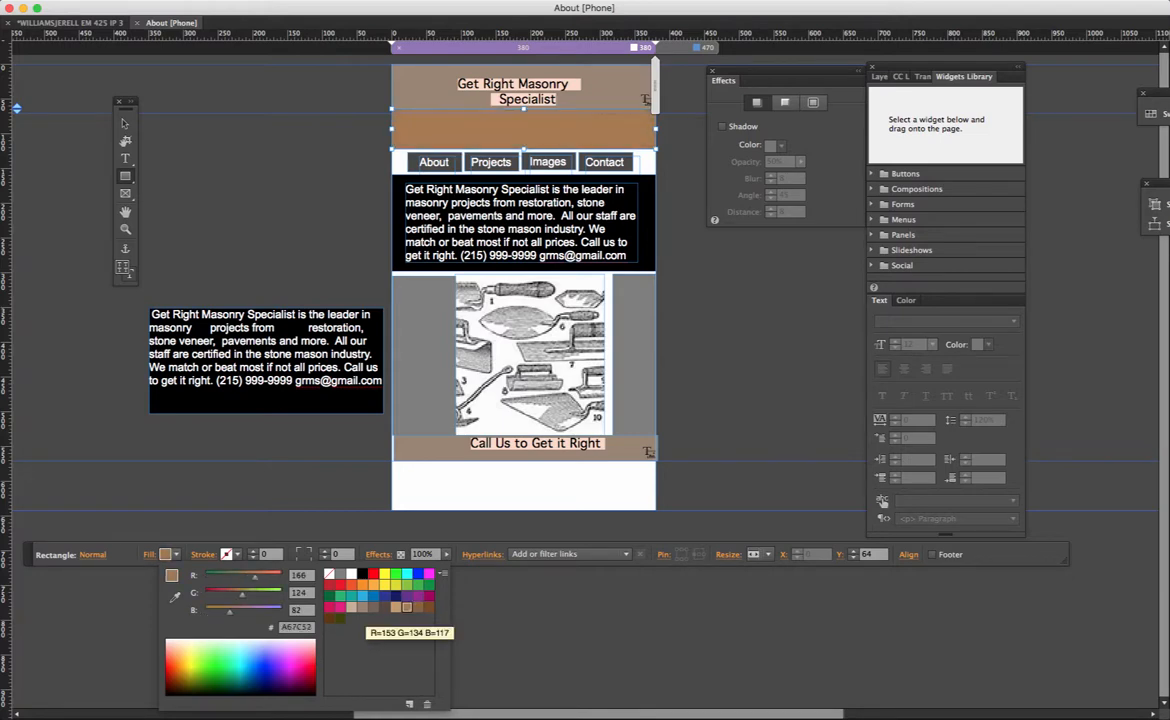
{"action": "left_click", "coordinate": [362, 607]}
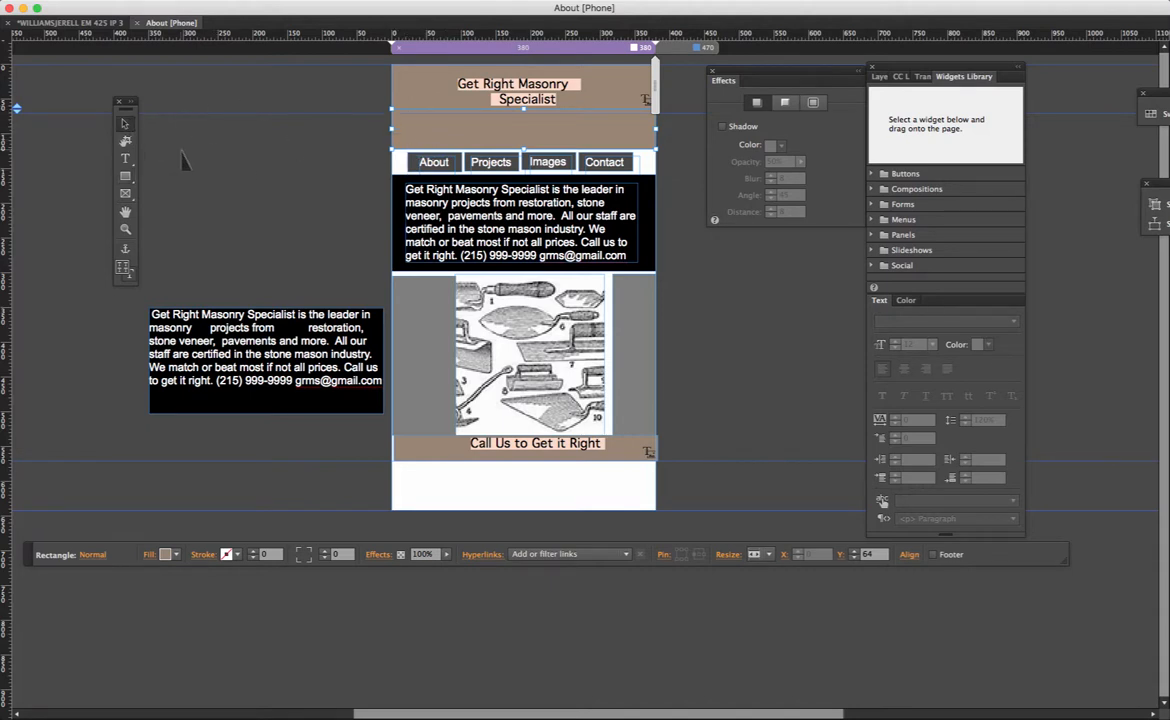
Step: Create an empty text frame on the lower brown rectangle at X 20, Y 75 and copy the header title text
{"action": "left_click", "coordinate": [125, 158]}
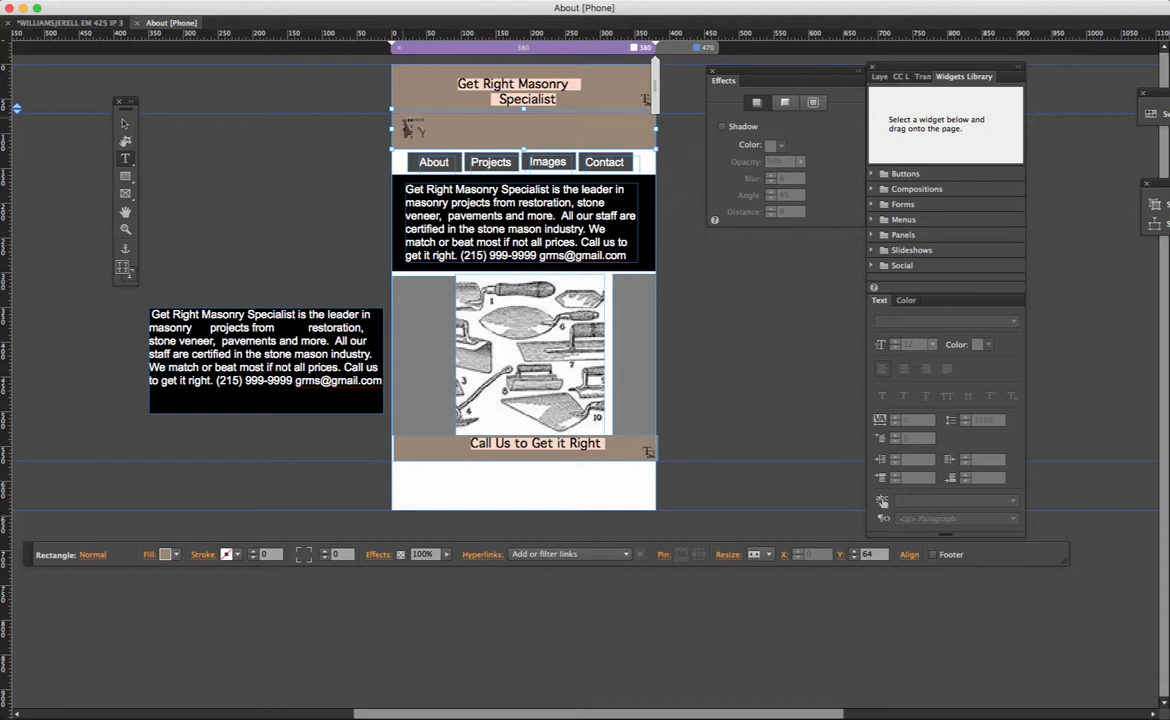
{"action": "left_click_drag", "start_coordinate": [405, 117], "coordinate": [641, 147]}
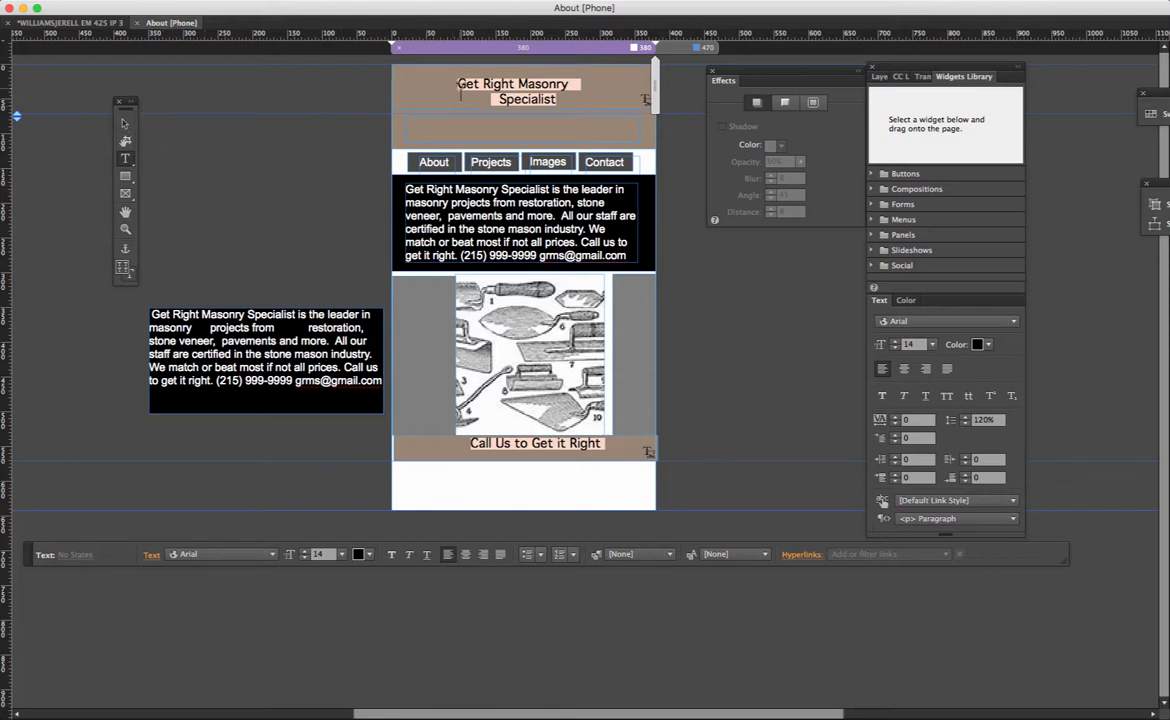
{"action": "left_click_drag", "start_coordinate": [420, 82], "coordinate": [580, 106]}
{"action": "key", "text": "super+c"}
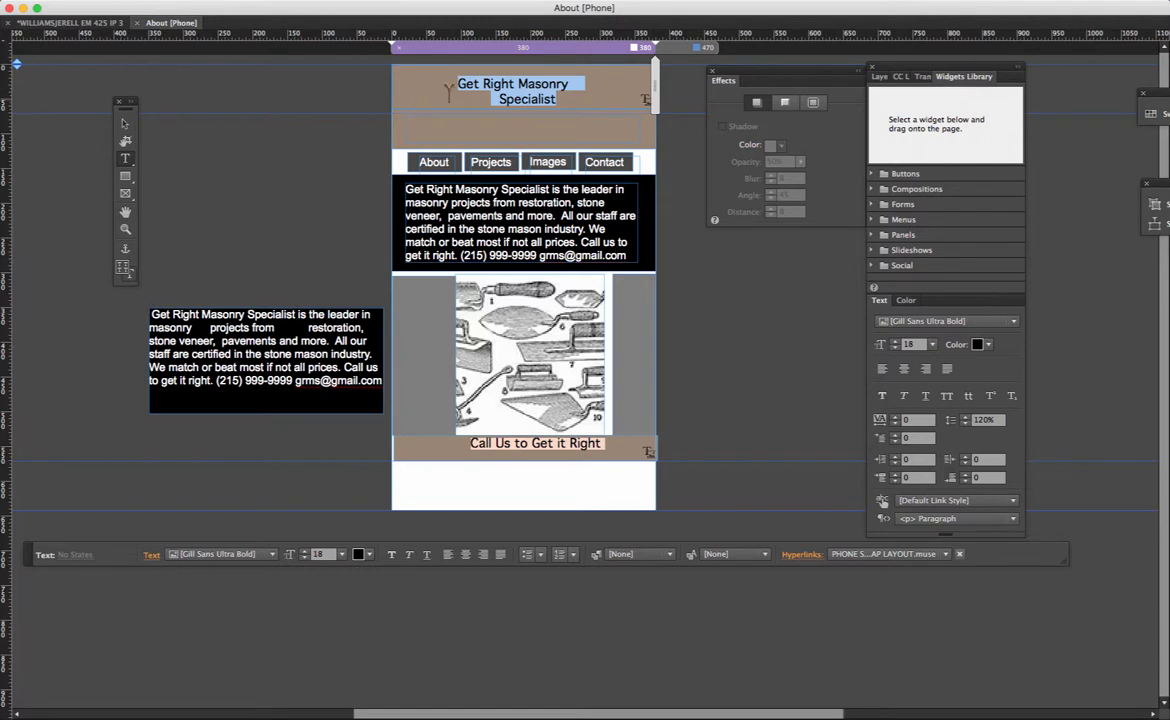
{"action": "left_click", "coordinate": [100, 1]}
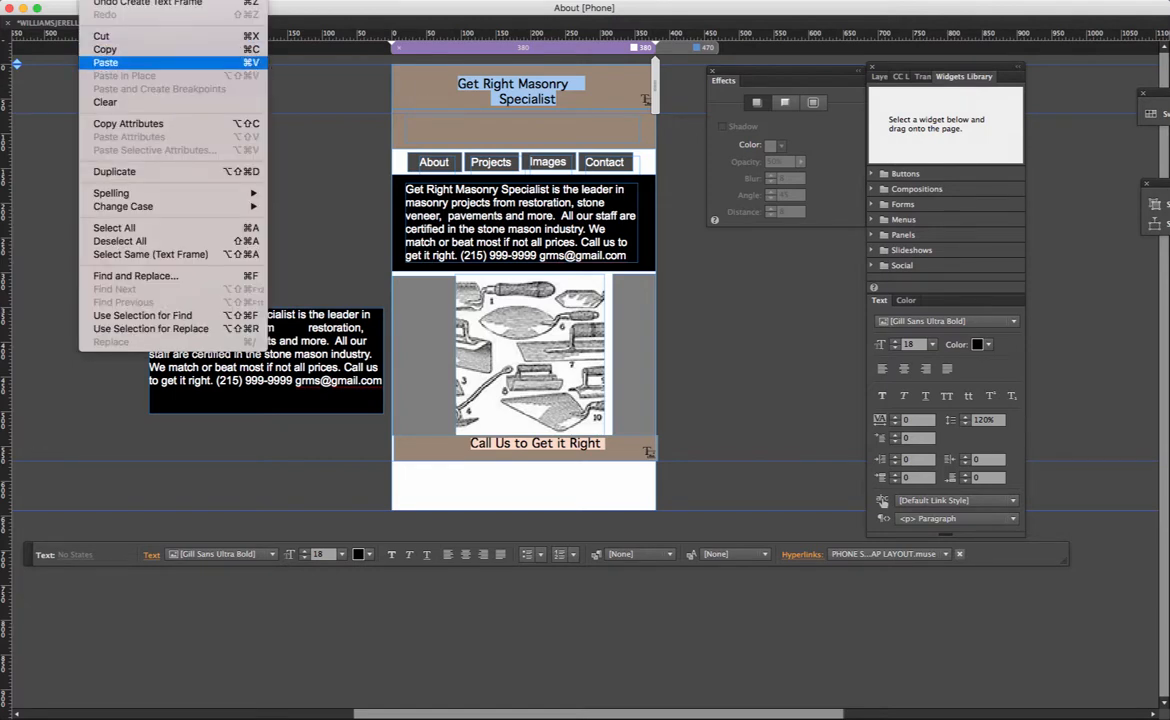
{"action": "left_click", "coordinate": [110, 46]}
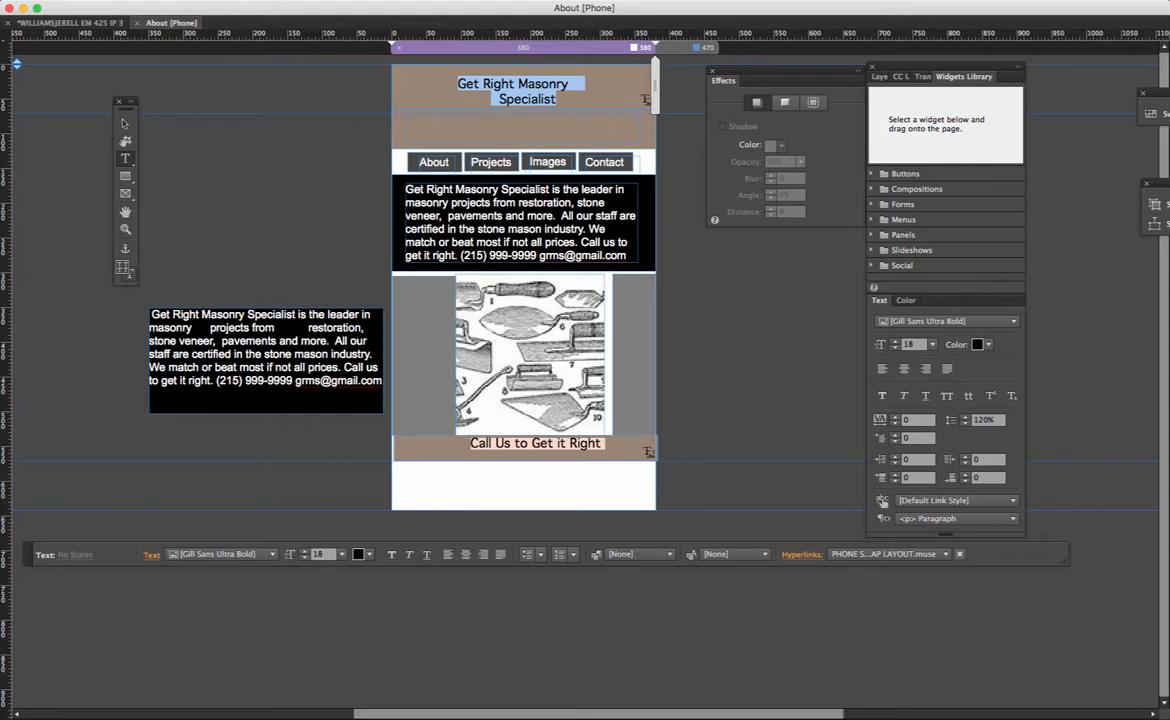
{"action": "left_click", "coordinate": [100, 1]}
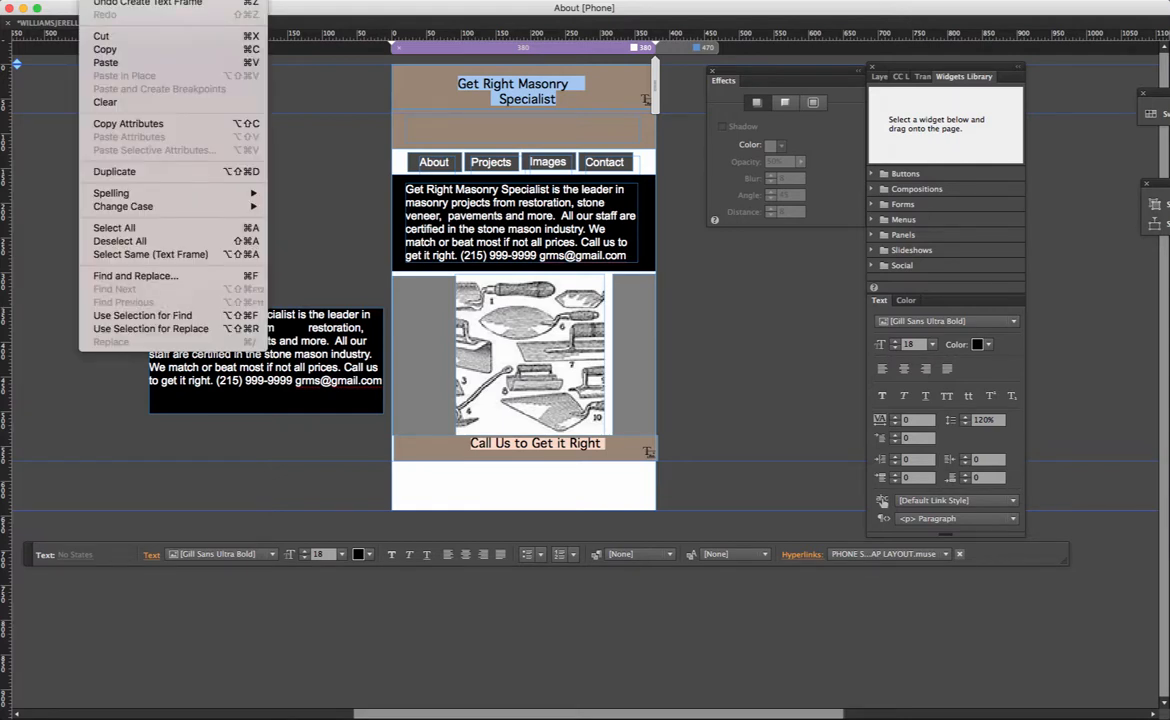
{"action": "left_click", "coordinate": [110, 62]}
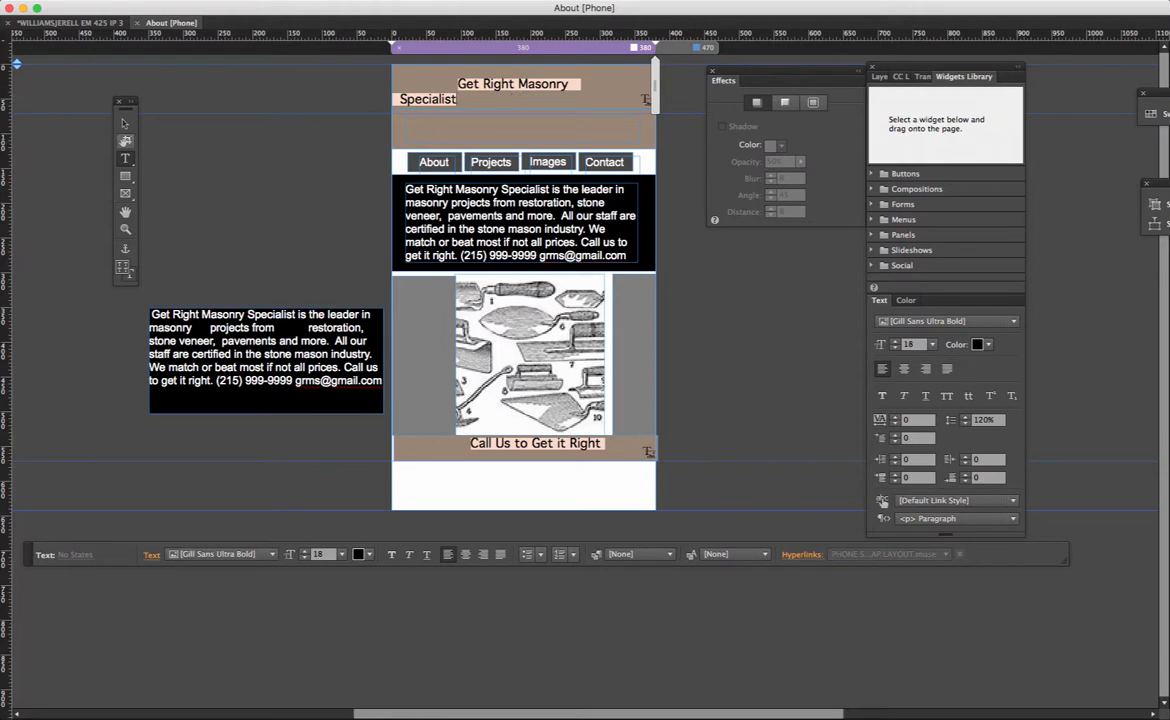
{"action": "left_click", "coordinate": [124, 122]}
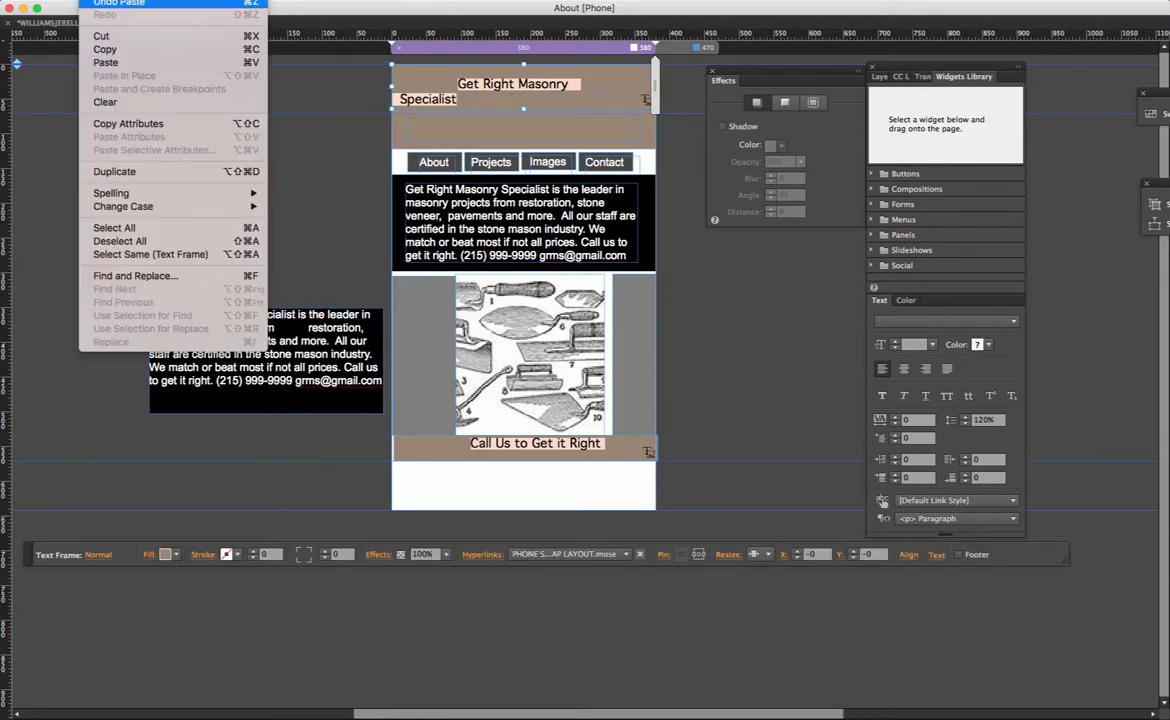
{"action": "key", "text": "super+a"}
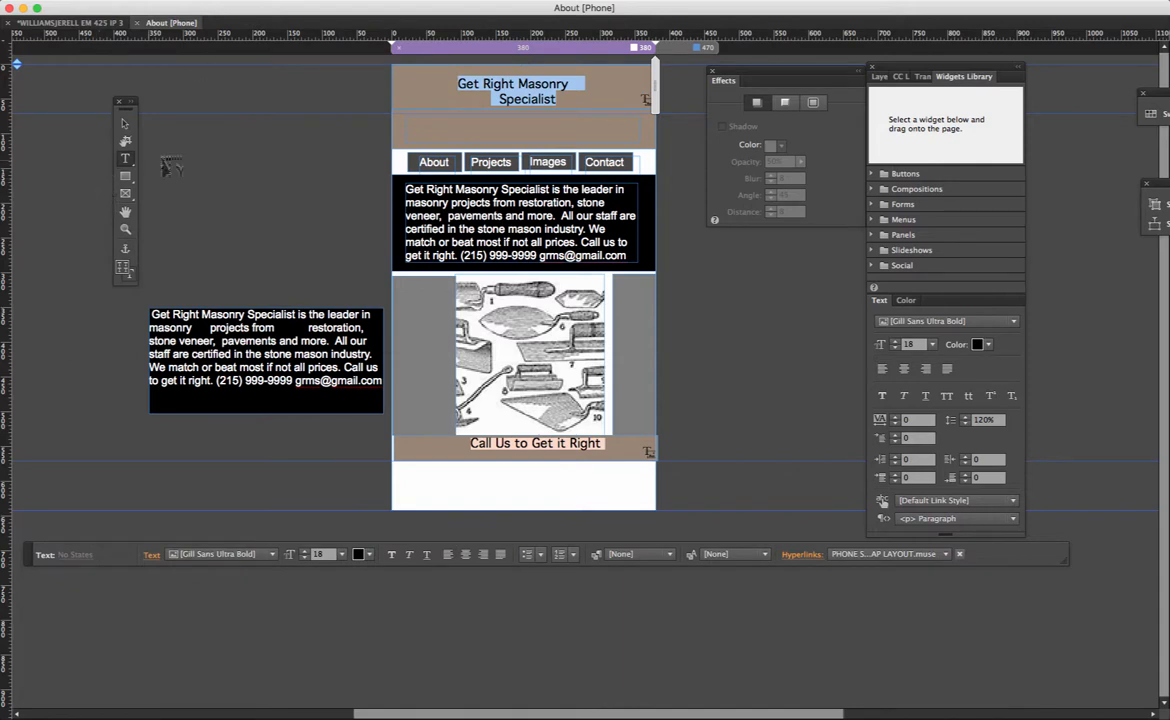
Step: Paste the title into the new text frame and delete the extra spacing so "Get Right Masonry Specialist" fits on one line
{"action": "left_click", "coordinate": [435, 131]}
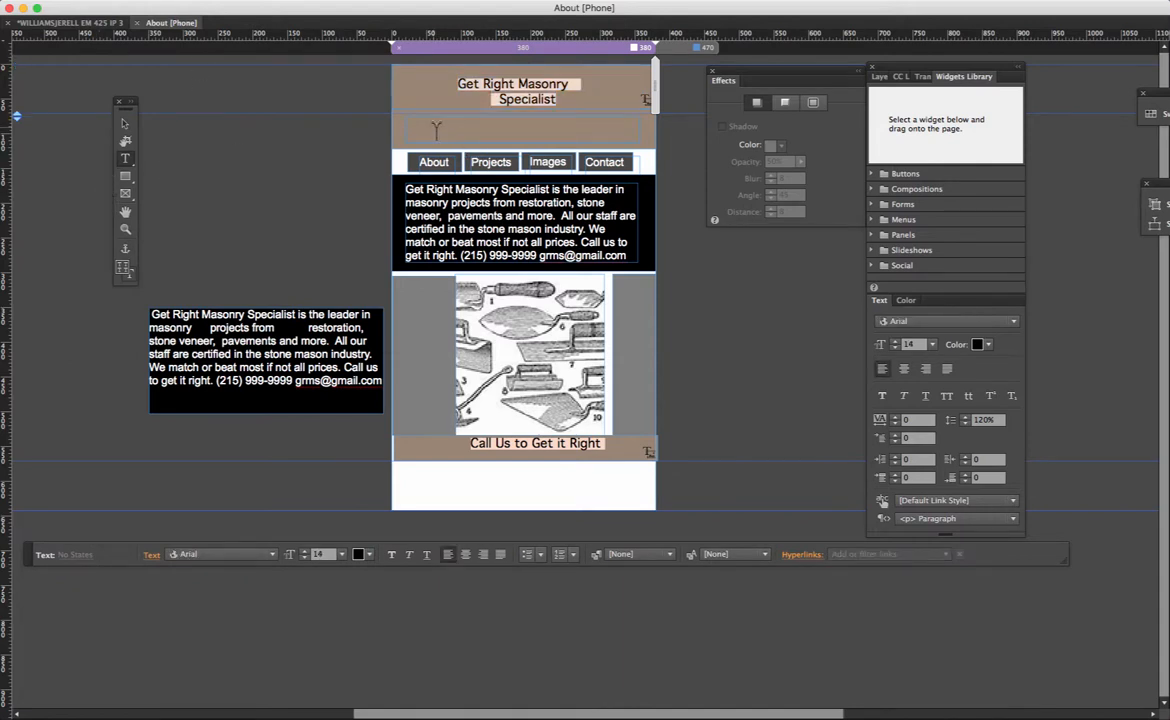
{"action": "right_click", "coordinate": [435, 131]}
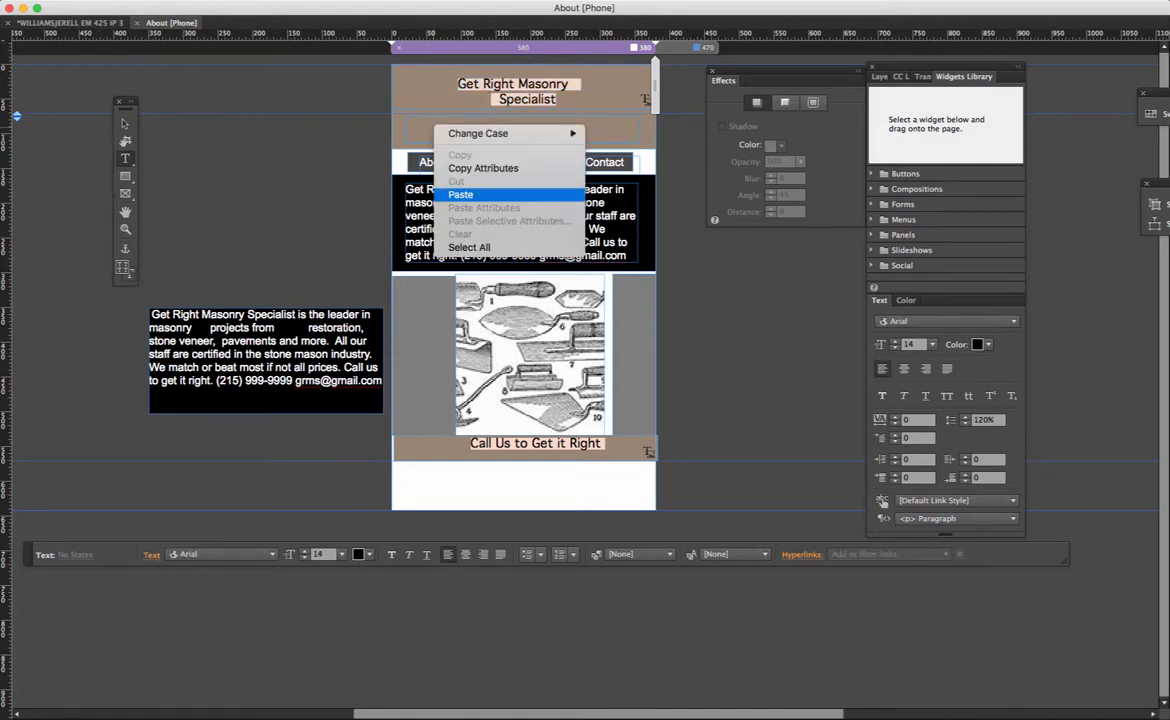
{"action": "left_click", "coordinate": [460, 194]}
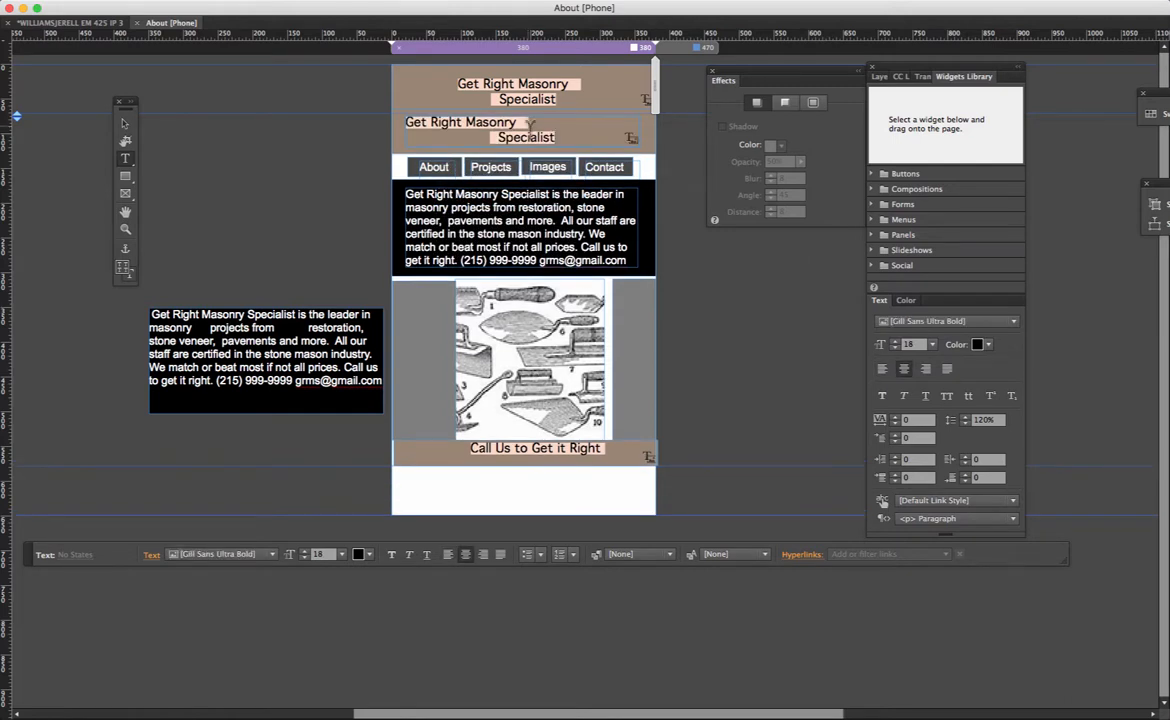
{"action": "key", "text": "BackSpace"}
{"action": "key", "text": "BackSpace"}
{"action": "key", "text": "BackSpace"}
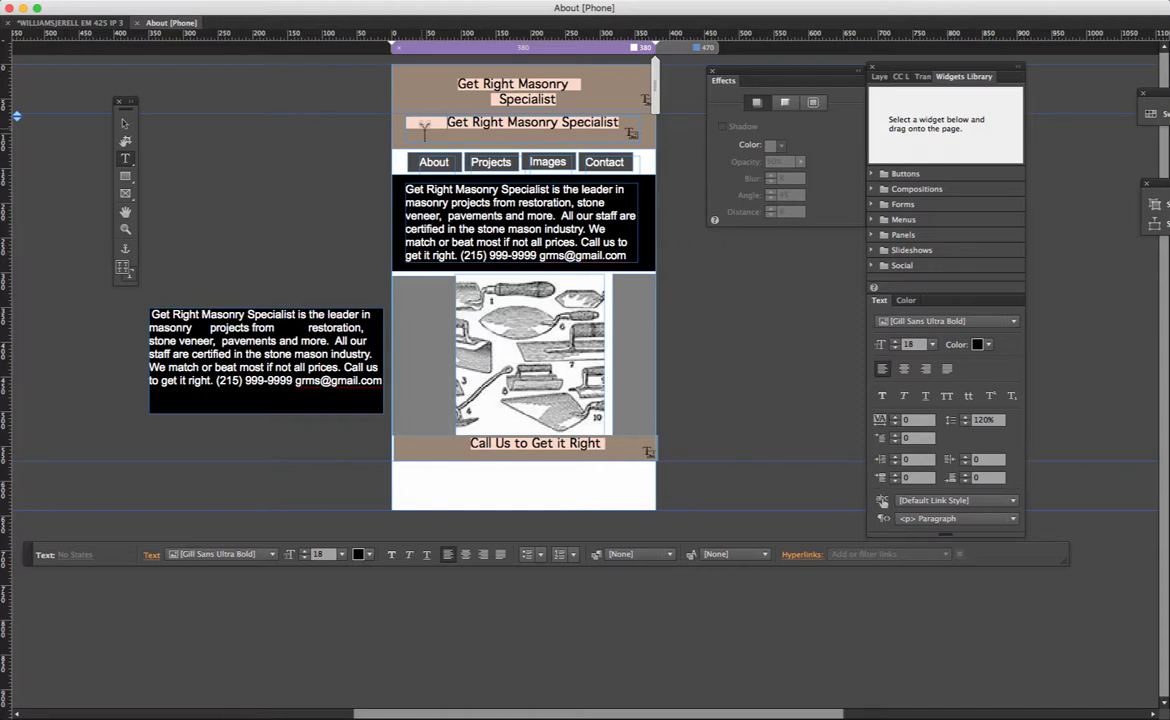
{"action": "key", "text": "BackSpace"}
{"action": "left_click", "coordinate": [124, 123]}
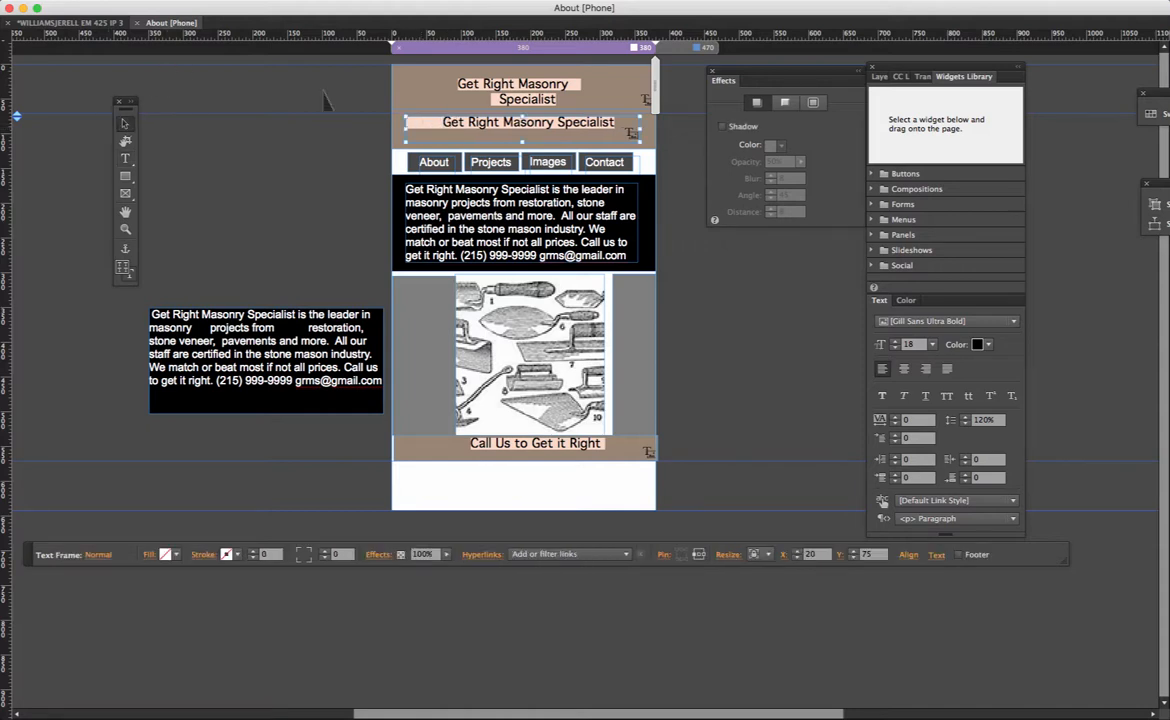
Step: Delete the old two-line header and move the brown rectangle up to Y 0 in its place
{"action": "left_click", "coordinate": [515, 104]}
{"action": "key", "text": "Delete"}
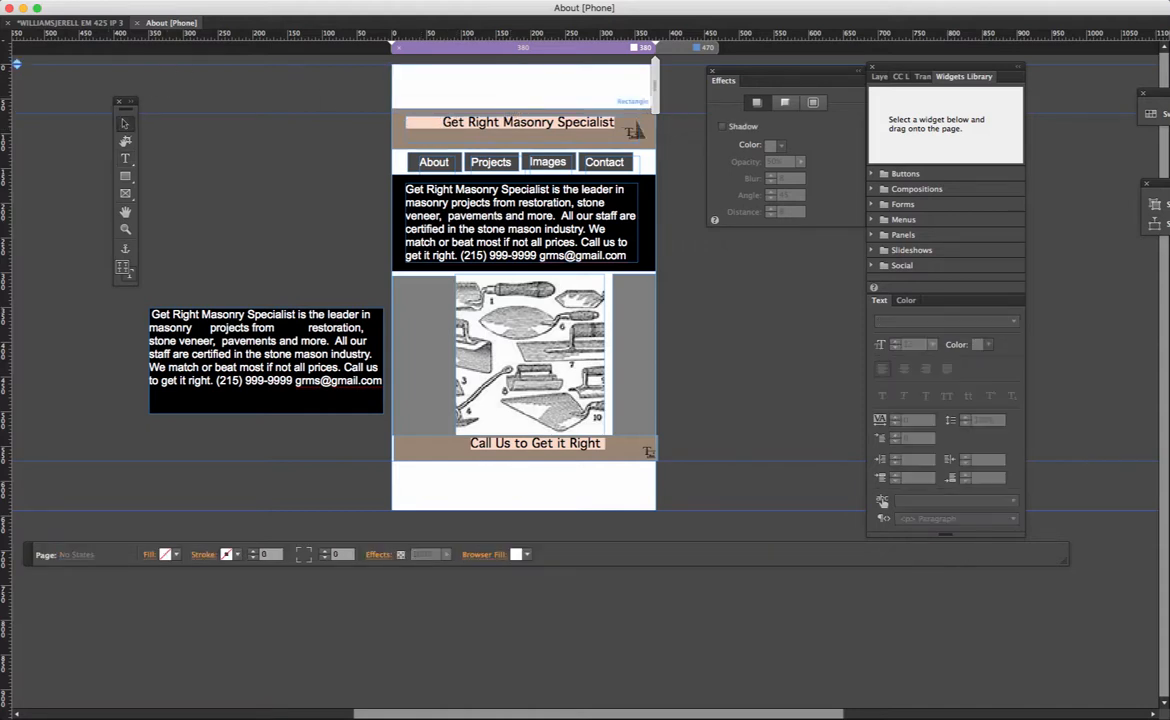
{"action": "left_click", "coordinate": [648, 133]}
{"action": "left_click_drag", "start_coordinate": [648, 133], "coordinate": [648, 97]}
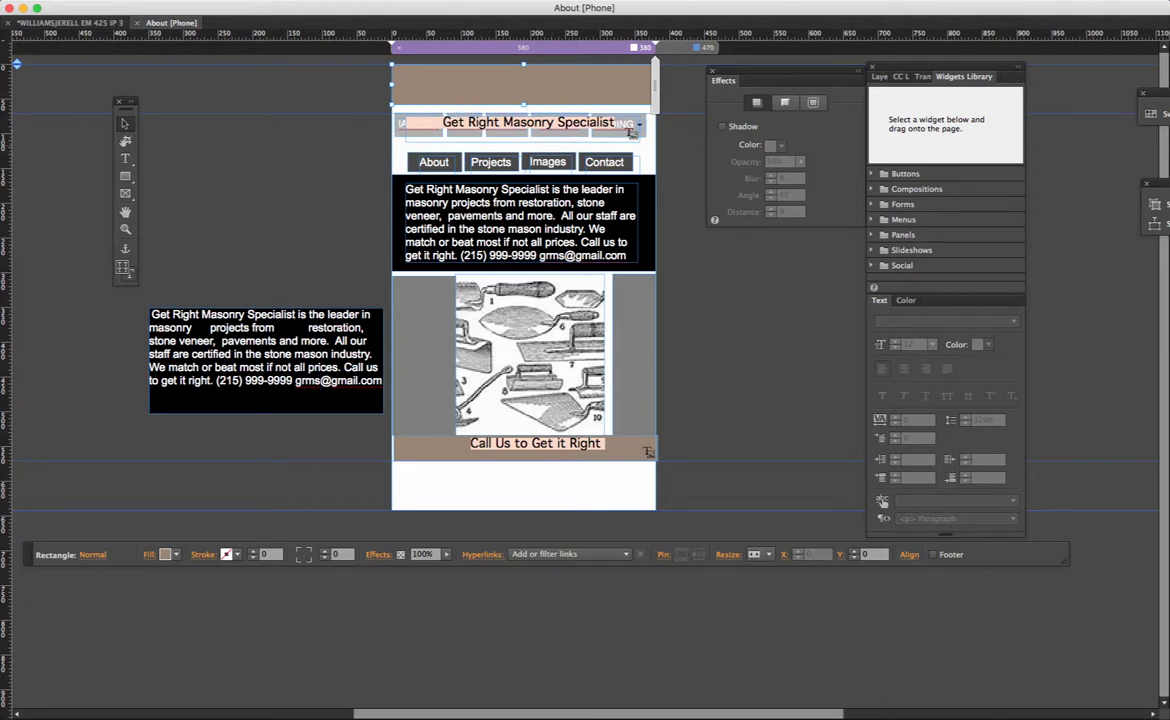
Step: Raise the navigation button row to Y 112 and place the one-line title on the brown rectangle at X 28, Y 17
{"action": "left_click", "coordinate": [124, 176]}
{"action": "left_click", "coordinate": [125, 124]}
{"action": "left_click", "coordinate": [641, 147]}
{"action": "left_click_drag", "start_coordinate": [615, 140], "coordinate": [370, 152]}
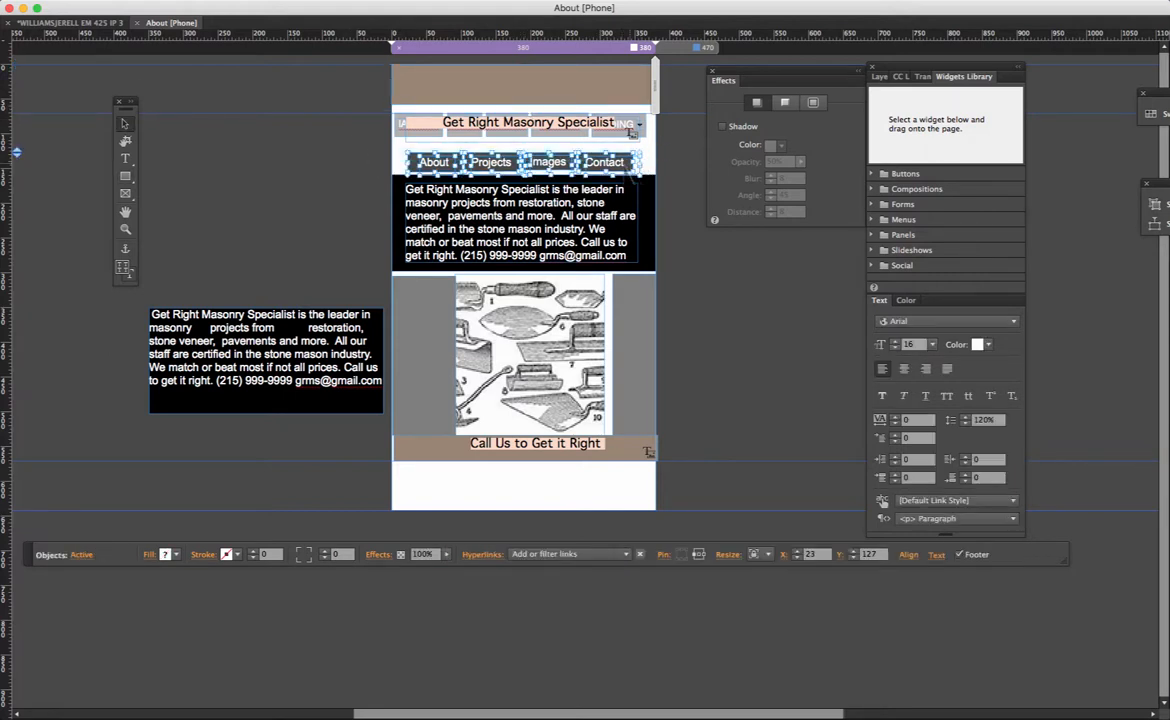
{"action": "left_click_drag", "start_coordinate": [575, 152], "coordinate": [571, 90]}
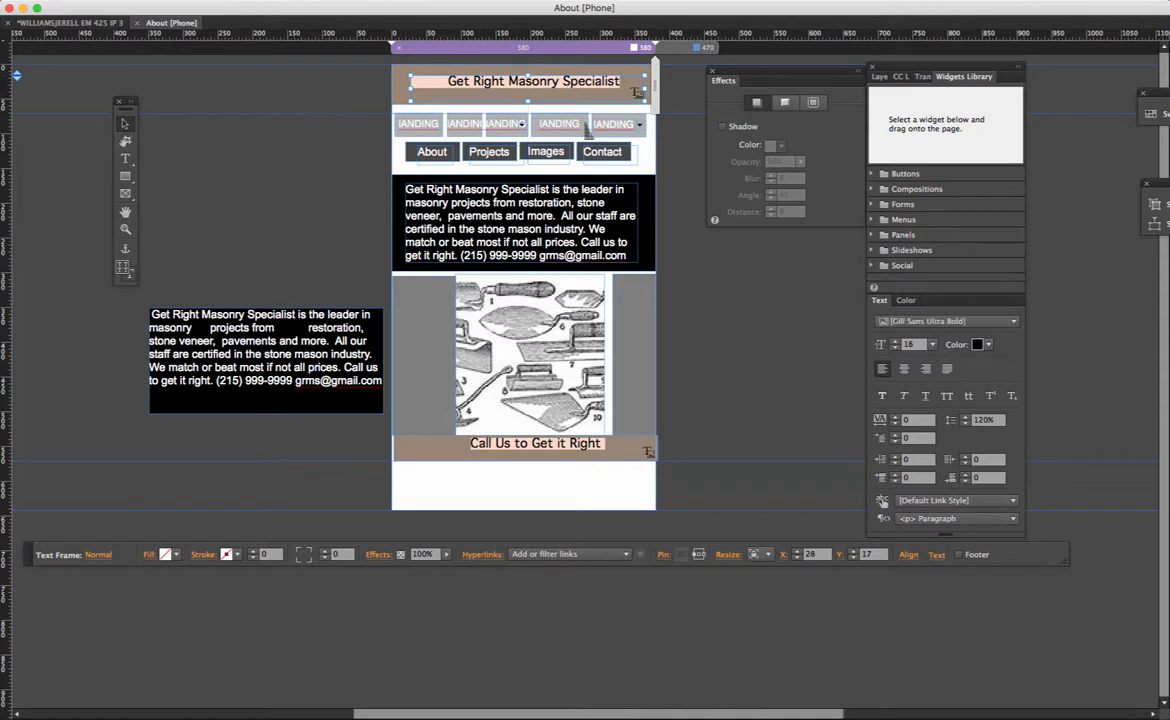
Step: Move all four navigation buttons up over the old LANDING buttons to X 20, Y 64
{"action": "left_click", "coordinate": [638, 170]}
{"action": "left_click_drag", "start_coordinate": [640, 168], "coordinate": [531, 149]}
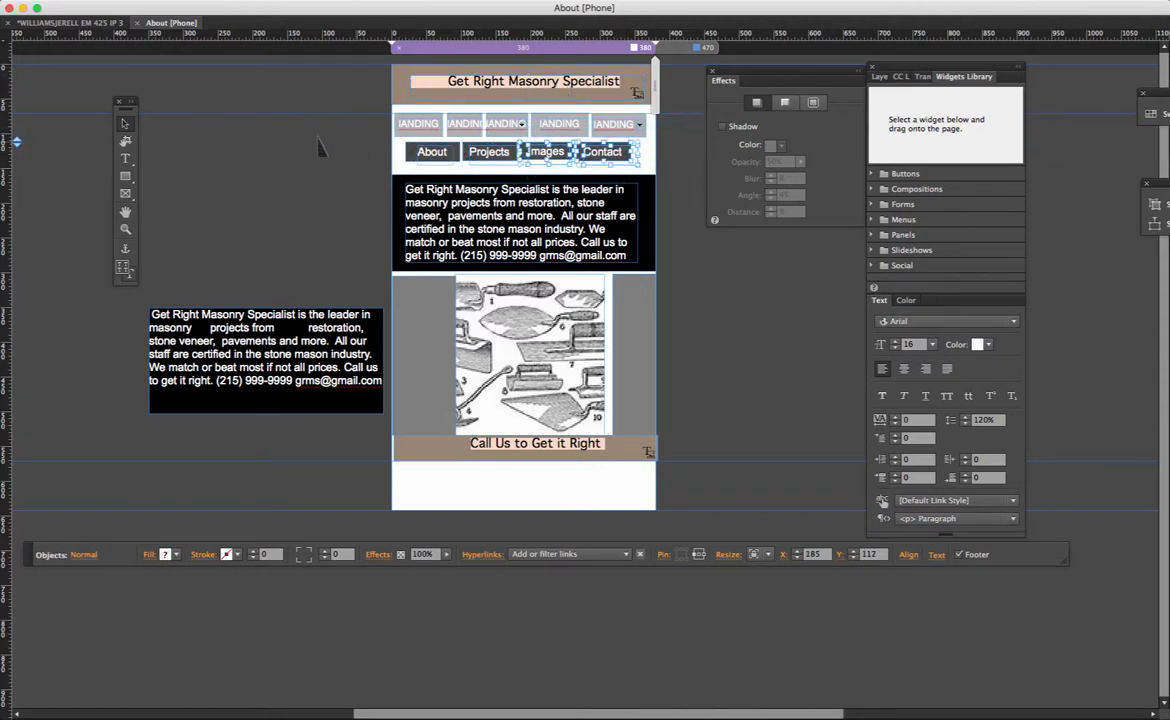
{"action": "left_click", "coordinate": [262, 135]}
{"action": "left_click_drag", "start_coordinate": [368, 130], "coordinate": [607, 129]}
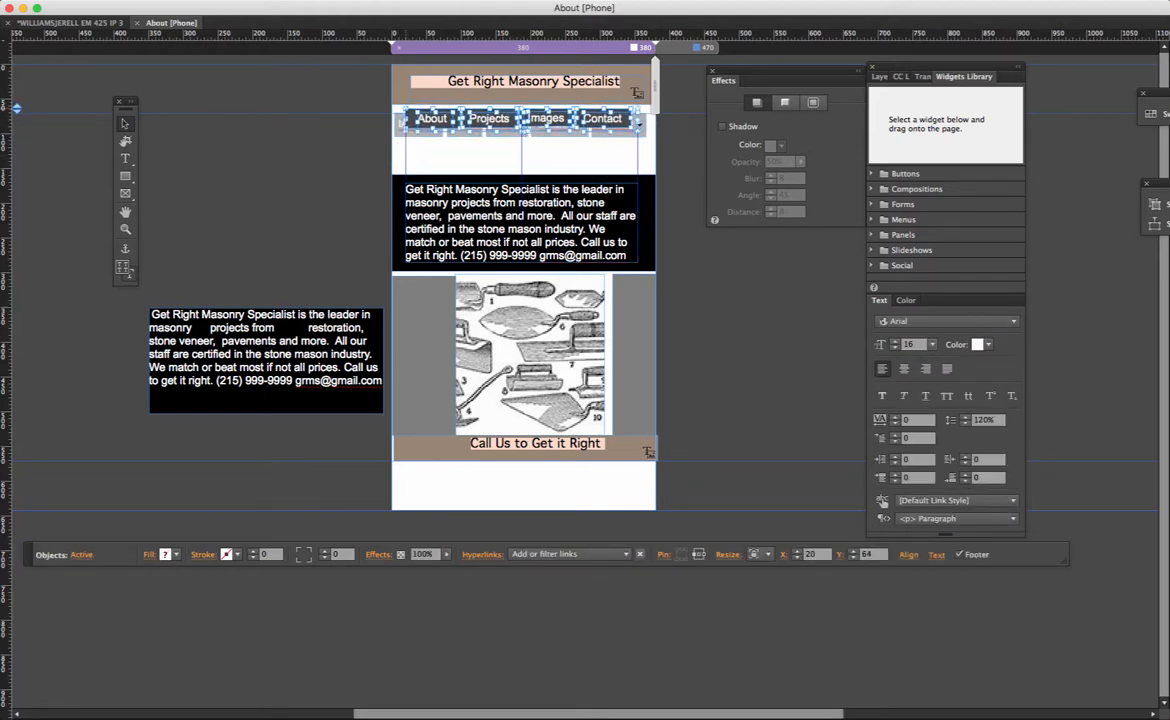
Step: Move the black rectangle and its introduction text up to Y 96, directly beneath the navigation buttons
{"action": "left_click_drag", "start_coordinate": [338, 170], "coordinate": [415, 237]}
{"action": "left_click_drag", "start_coordinate": [590, 252], "coordinate": [592, 211]}
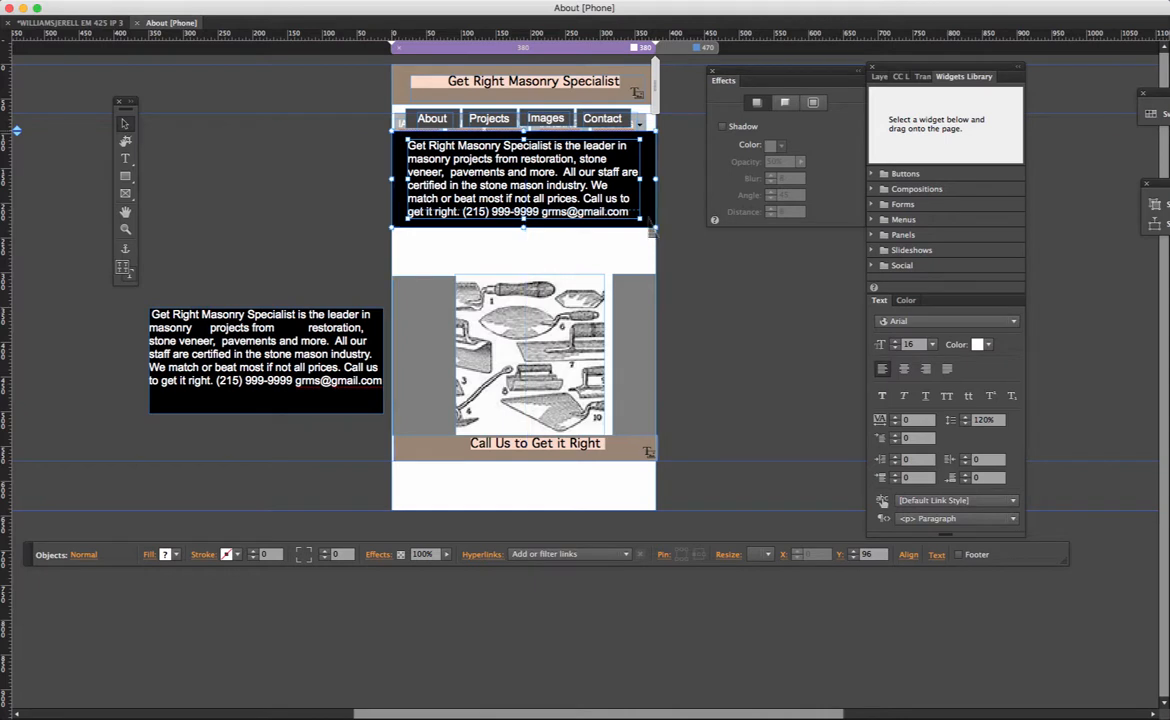
{"action": "left_click", "coordinate": [700, 145]}
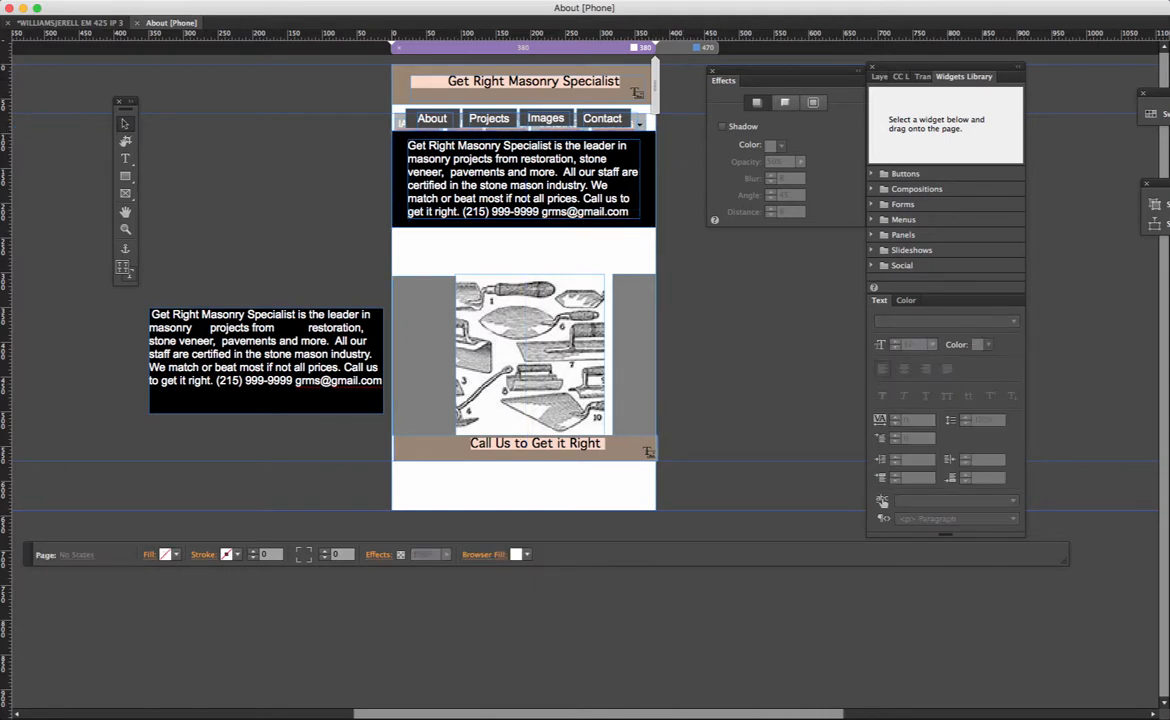
Step: Remove one leading space in front of the header title
{"action": "left_click", "coordinate": [444, 90]}
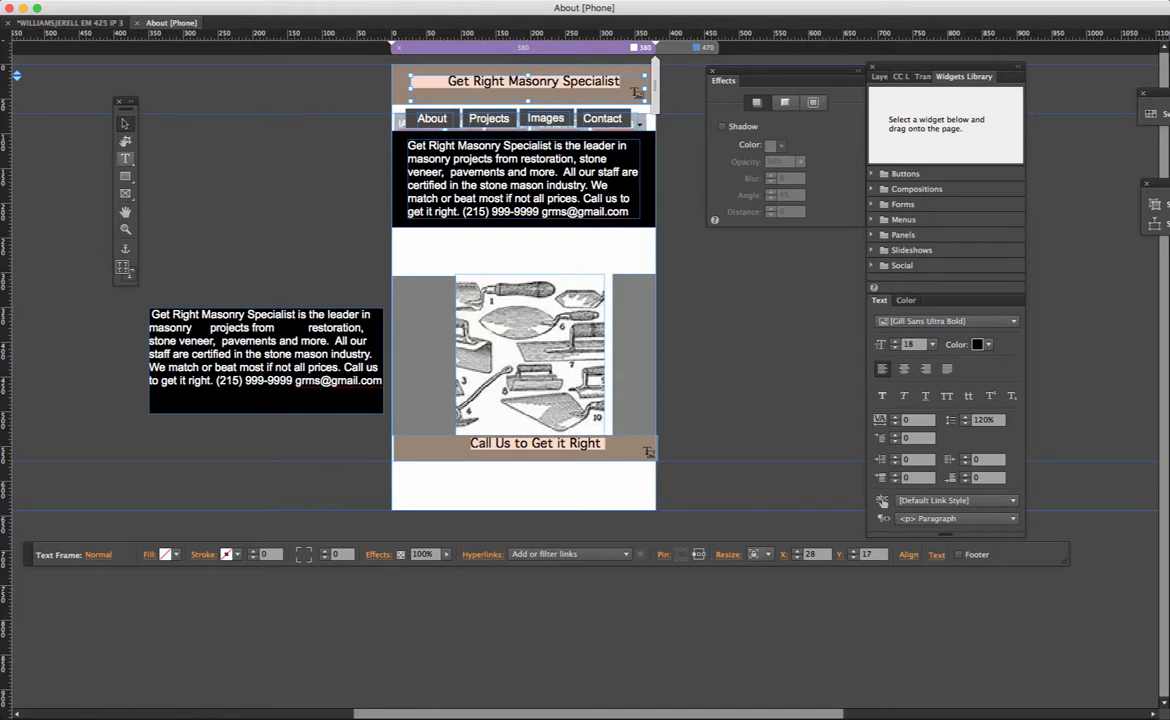
{"action": "double_click", "coordinate": [476, 84]}
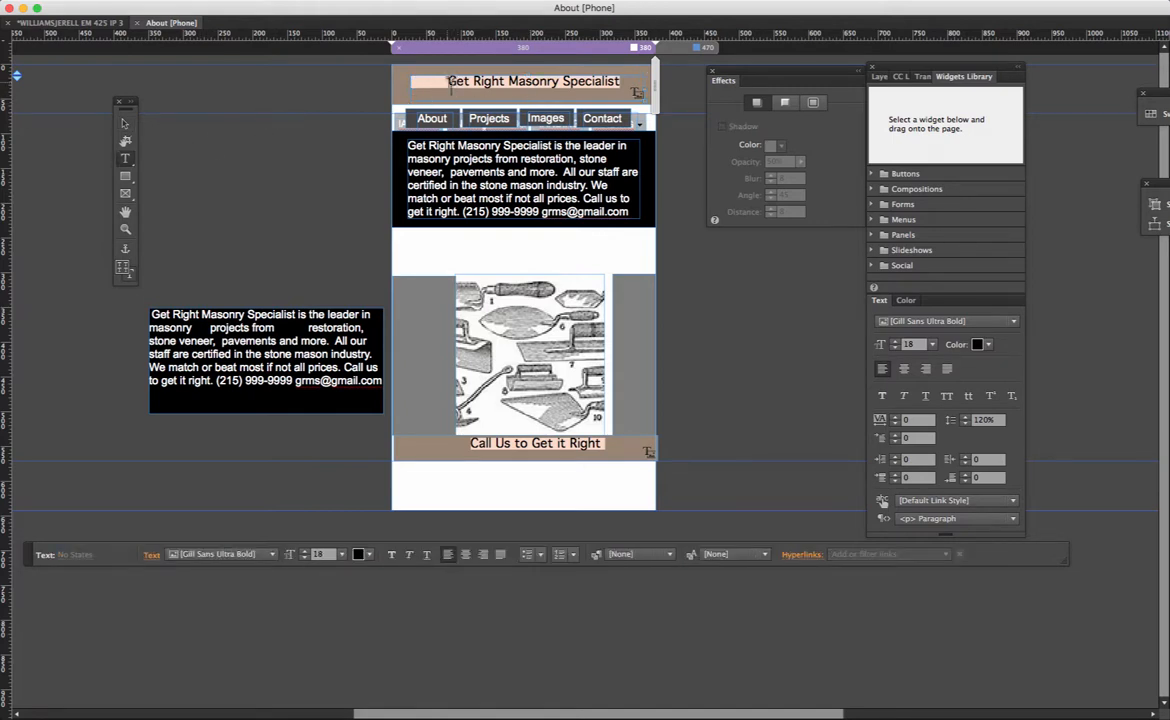
{"action": "key", "text": "BackSpace"}
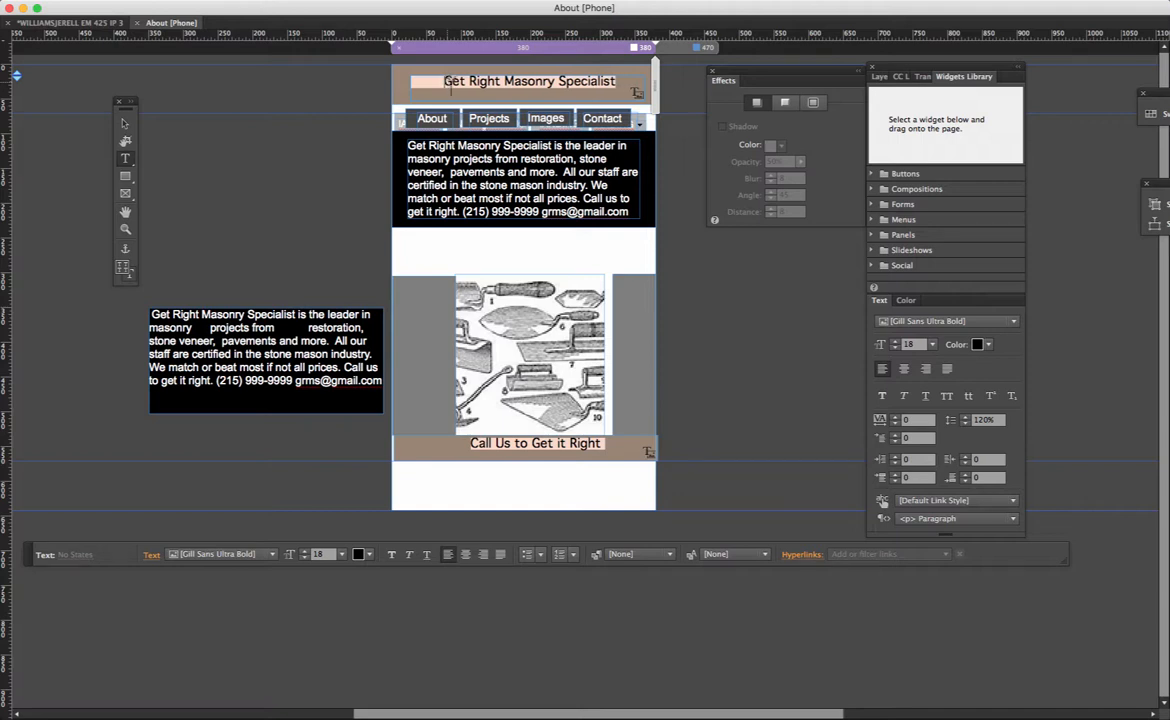
Step: Set the "Get Right Masonry Specialist" title to the Adobe Gothic Std B font at size 21
{"action": "key", "text": "shift+Right"}
{"action": "key", "text": "shift+Right"}
{"action": "key", "text": "shift+Right"}
{"action": "key", "text": "shift+Right"}
{"action": "key", "text": "shift+Right"}
{"action": "key", "text": "shift+Right"}
{"action": "key", "text": "shift+Right"}
{"action": "key", "text": "shift+Right"}
{"action": "key", "text": "shift+Right"}
{"action": "key", "text": "shift+Right"}
{"action": "key", "text": "shift+Right"}
{"action": "key", "text": "shift+Right"}
{"action": "key", "text": "shift+Right"}
{"action": "key", "text": "shift+Right"}
{"action": "key", "text": "shift+Right"}
{"action": "key", "text": "shift+Right"}
{"action": "key", "text": "shift+Right"}
{"action": "key", "text": "shift+Right"}
{"action": "key", "text": "shift+Right"}
{"action": "key", "text": "shift+Right"}
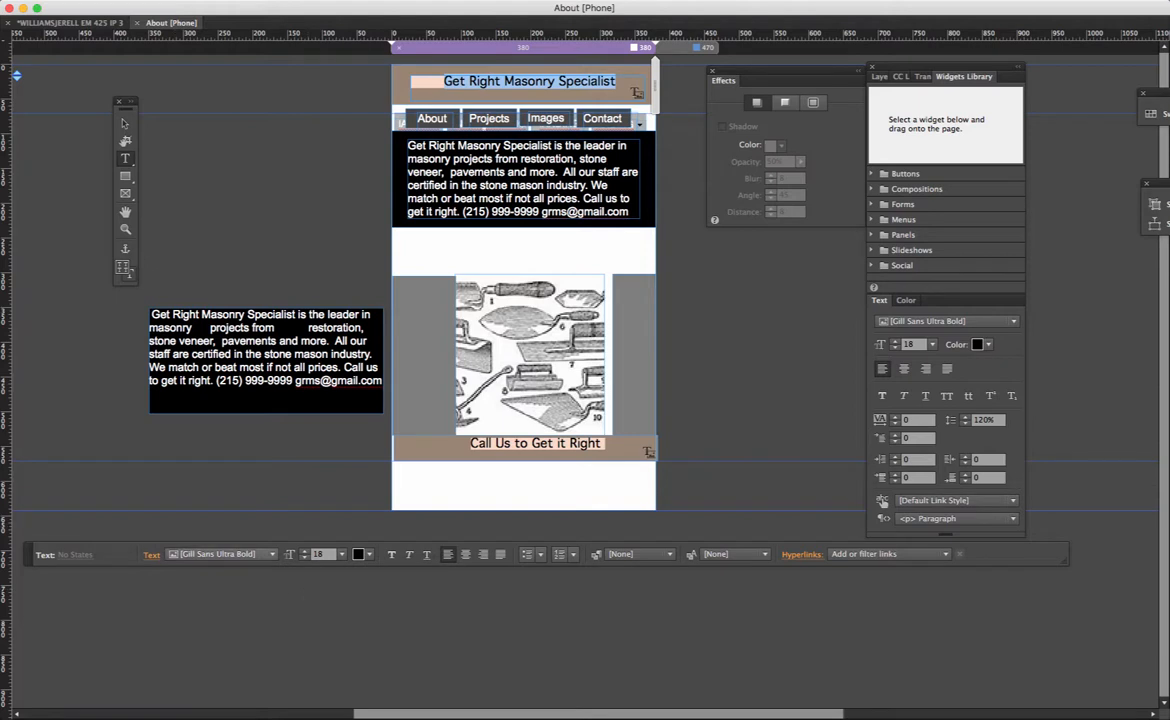
{"action": "left_click", "coordinate": [220, 554]}
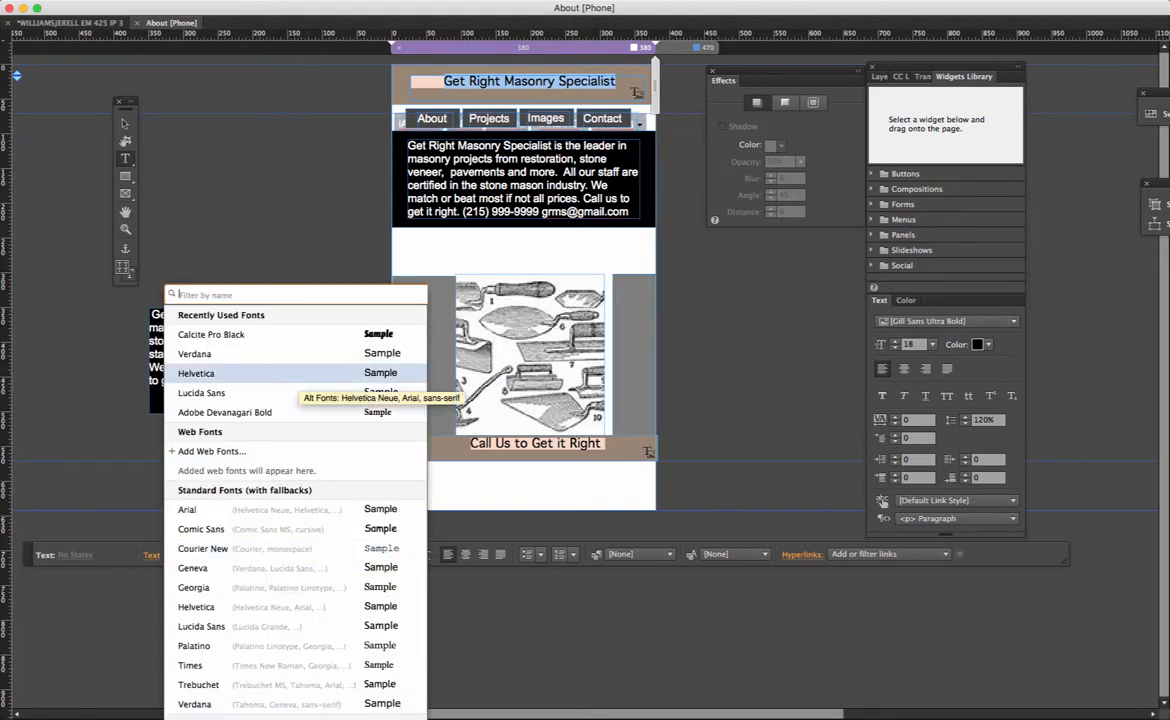
{"action": "scroll", "coordinate": [395, 590], "scroll_direction": "down", "scroll_amount": 1}
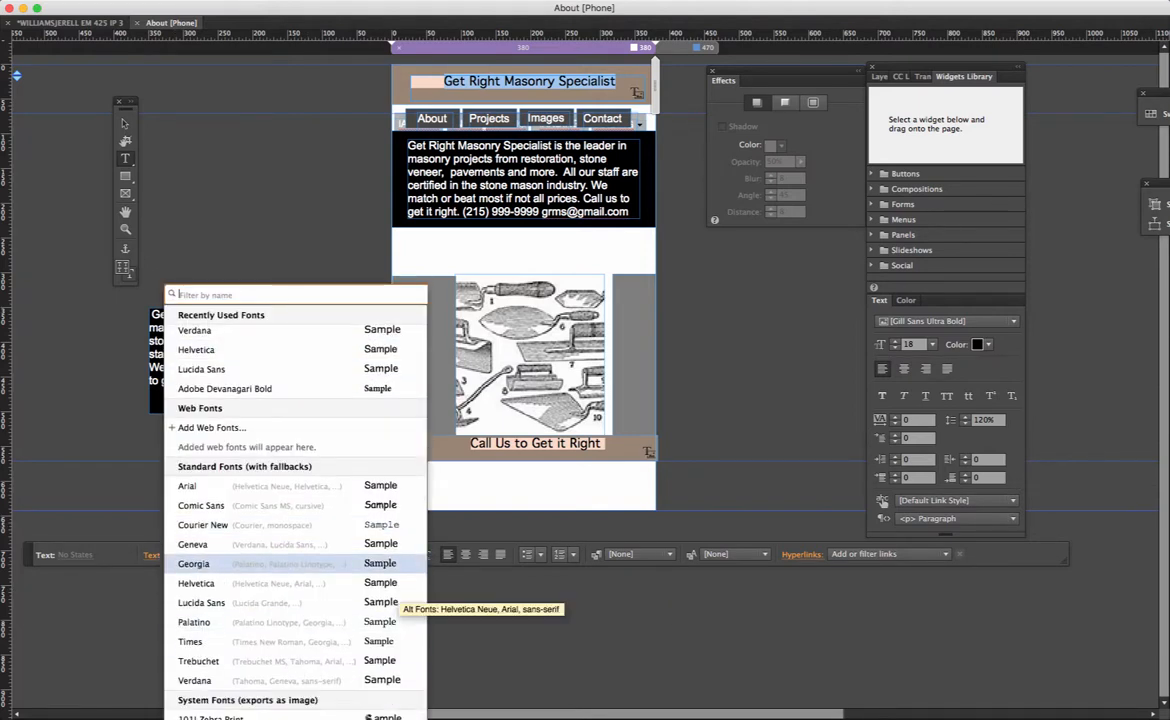
{"action": "scroll", "coordinate": [397, 598], "scroll_direction": "down", "scroll_amount": 2}
{"action": "scroll", "coordinate": [397, 598], "scroll_direction": "down", "scroll_amount": 5}
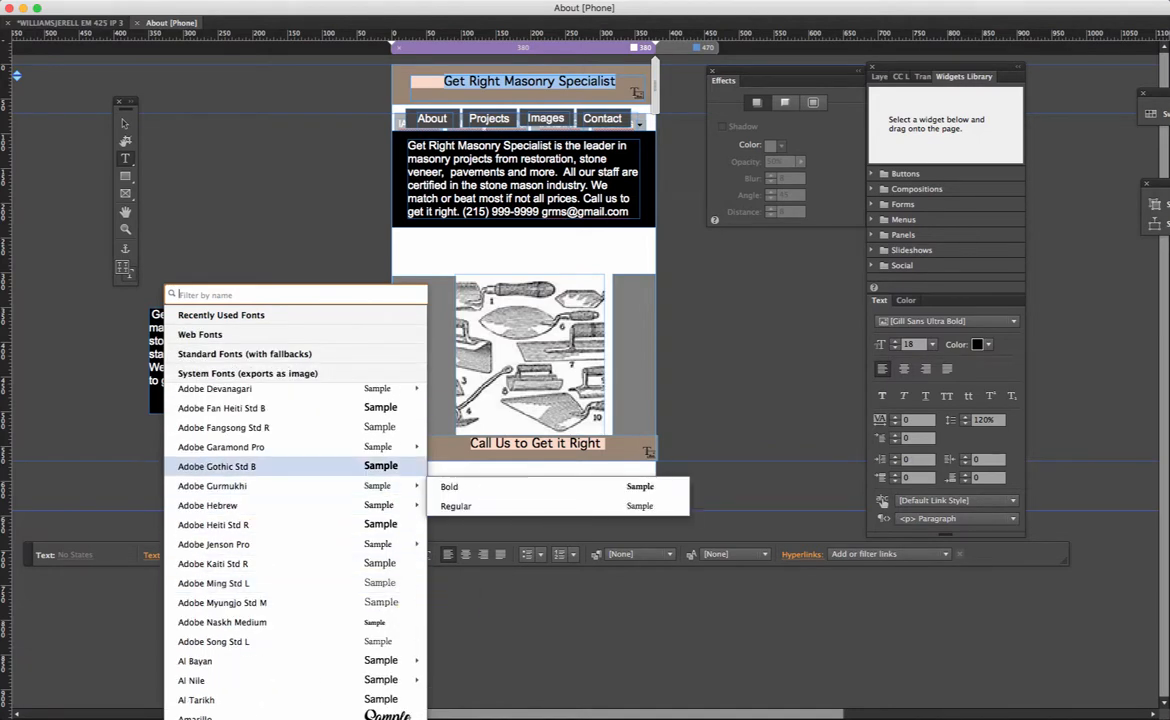
{"action": "left_click", "coordinate": [220, 466]}
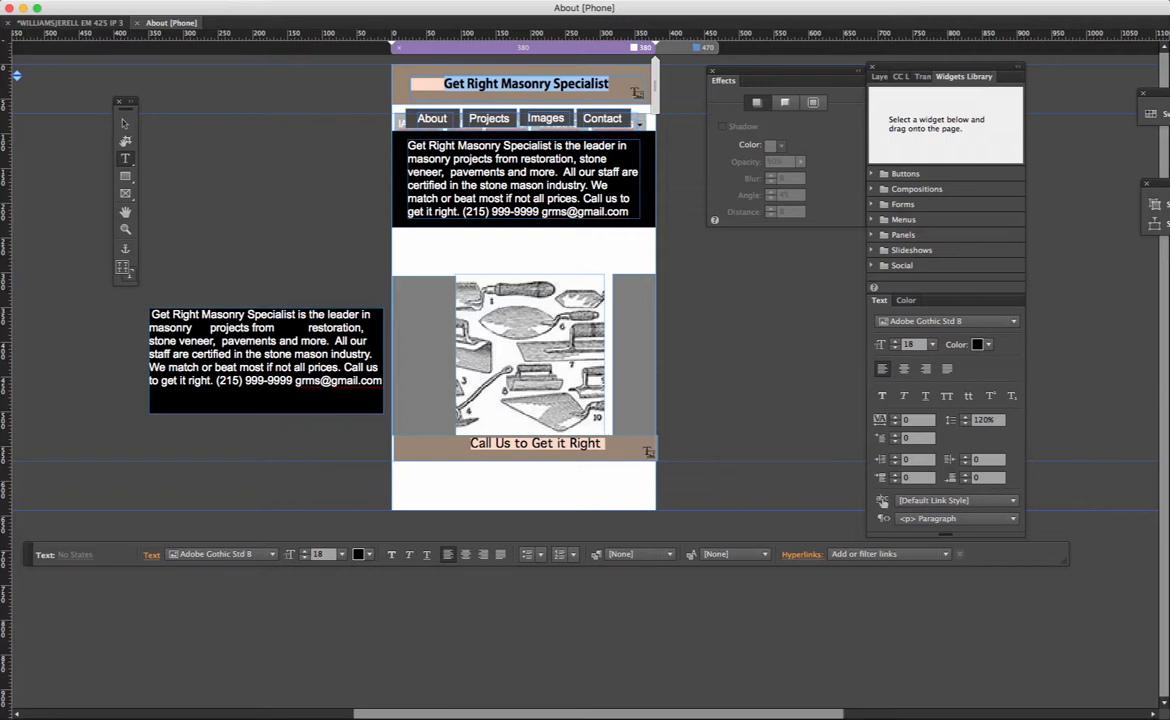
{"action": "left_click", "coordinate": [305, 551]}
{"action": "left_click", "coordinate": [305, 551]}
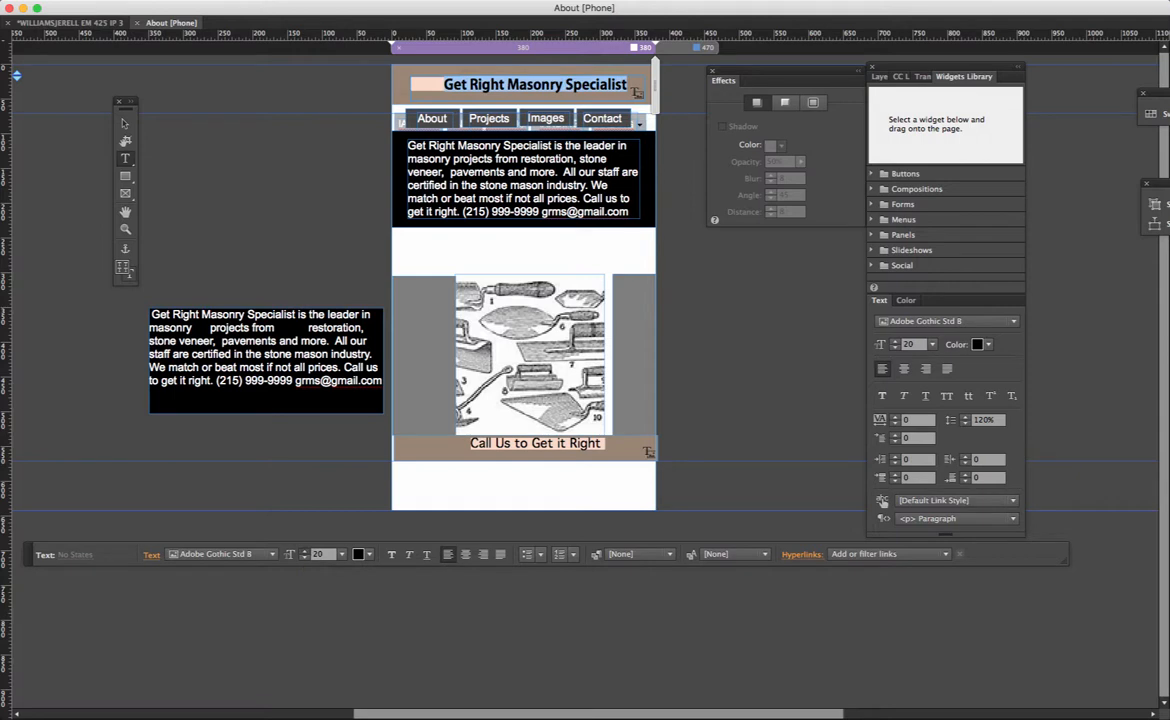
{"action": "left_click", "coordinate": [305, 551]}
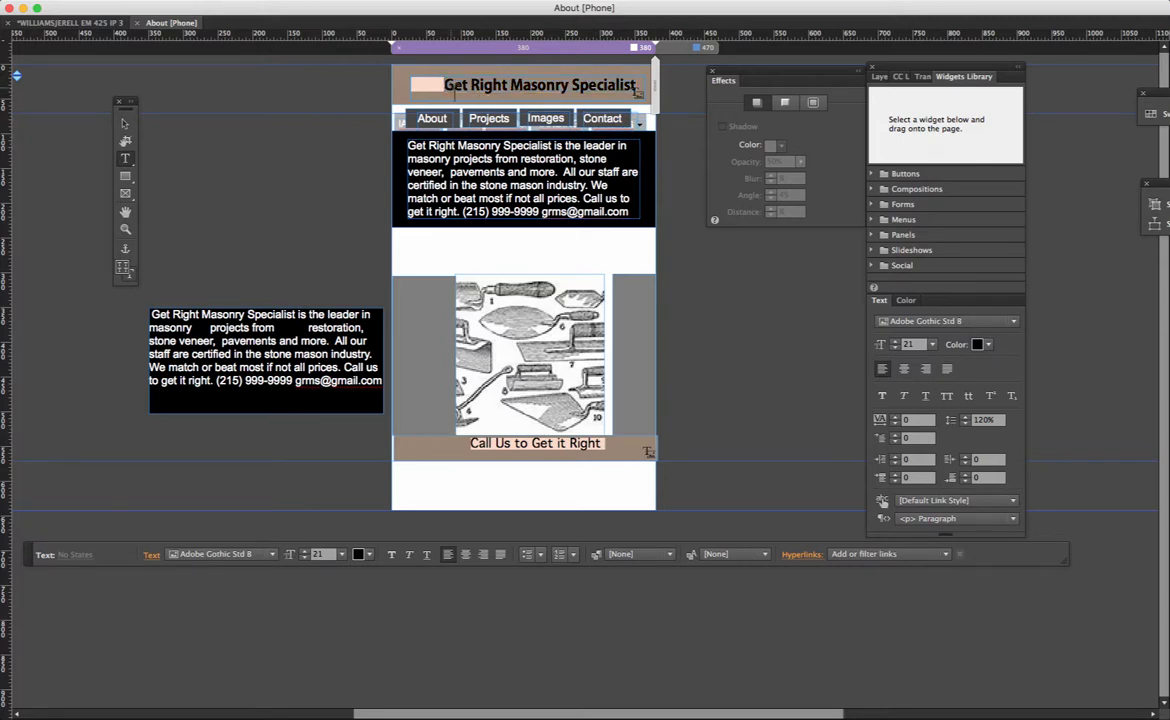
Step: Delete more of the leading spaces to shift the enlarged title toward the header's center, and select the brown header rectangle
{"action": "left_click", "coordinate": [455, 88]}
{"action": "key", "text": "BackSpace"}
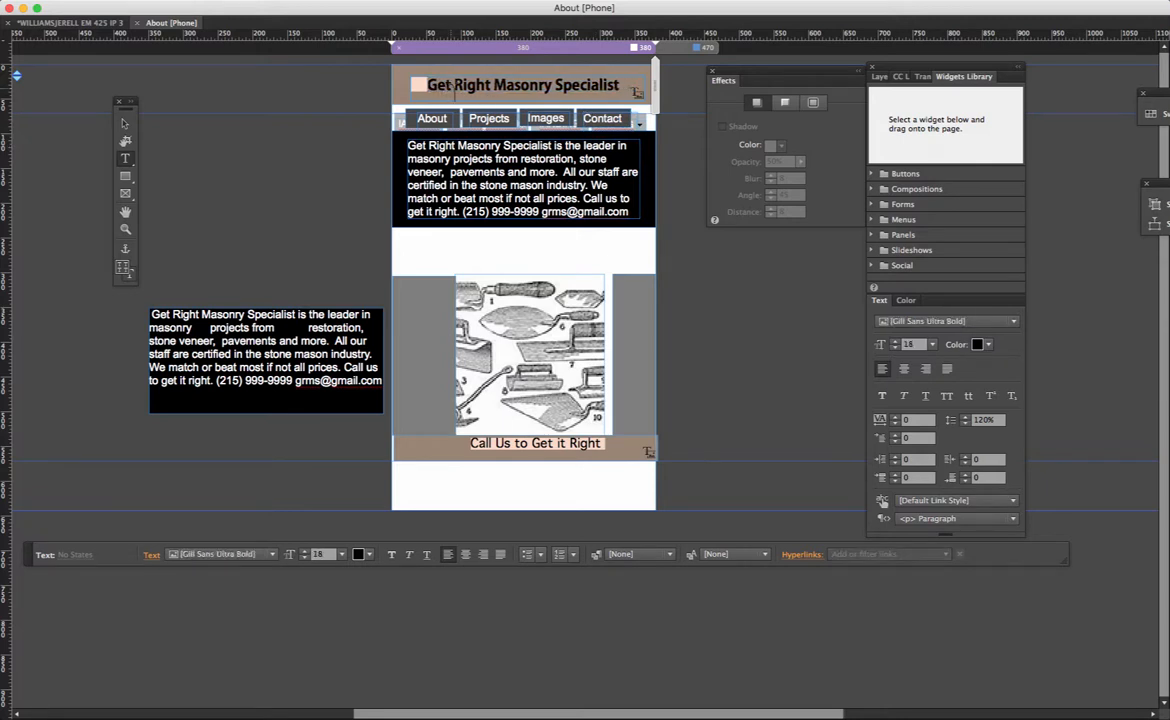
{"action": "key", "text": "Escape"}
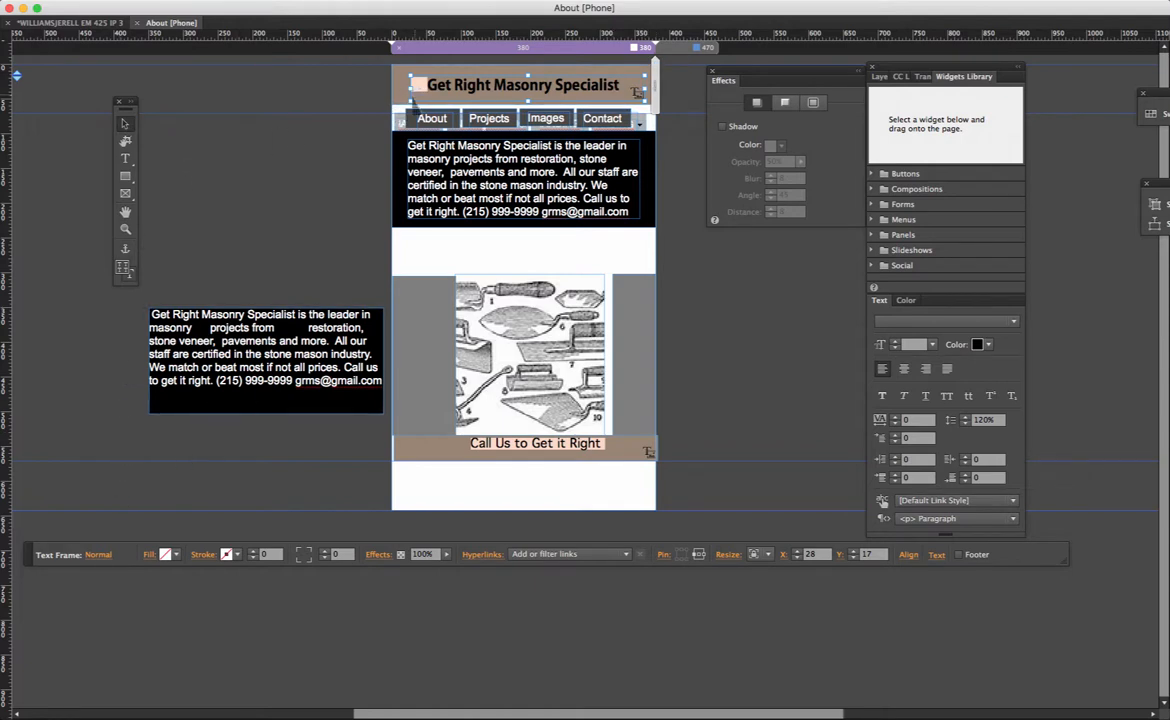
{"action": "left_click", "coordinate": [400, 95]}
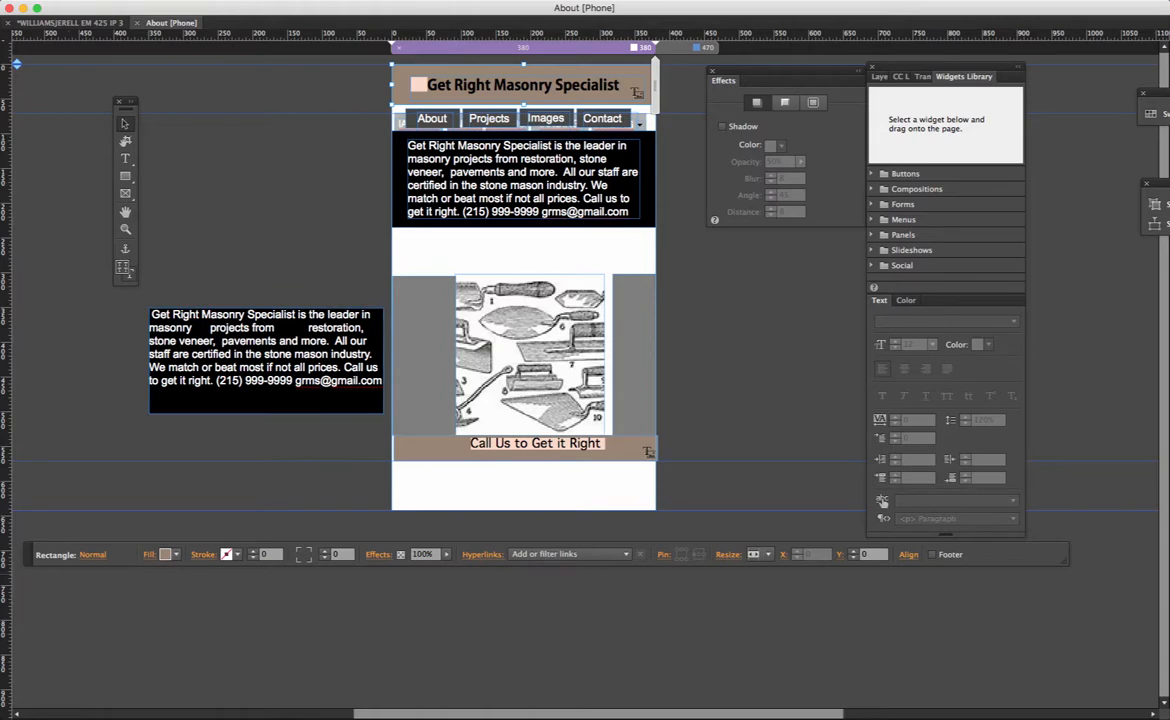
Step: Change the header rectangle's fill to the darker brown 736357
{"action": "left_click", "coordinate": [168, 554]}
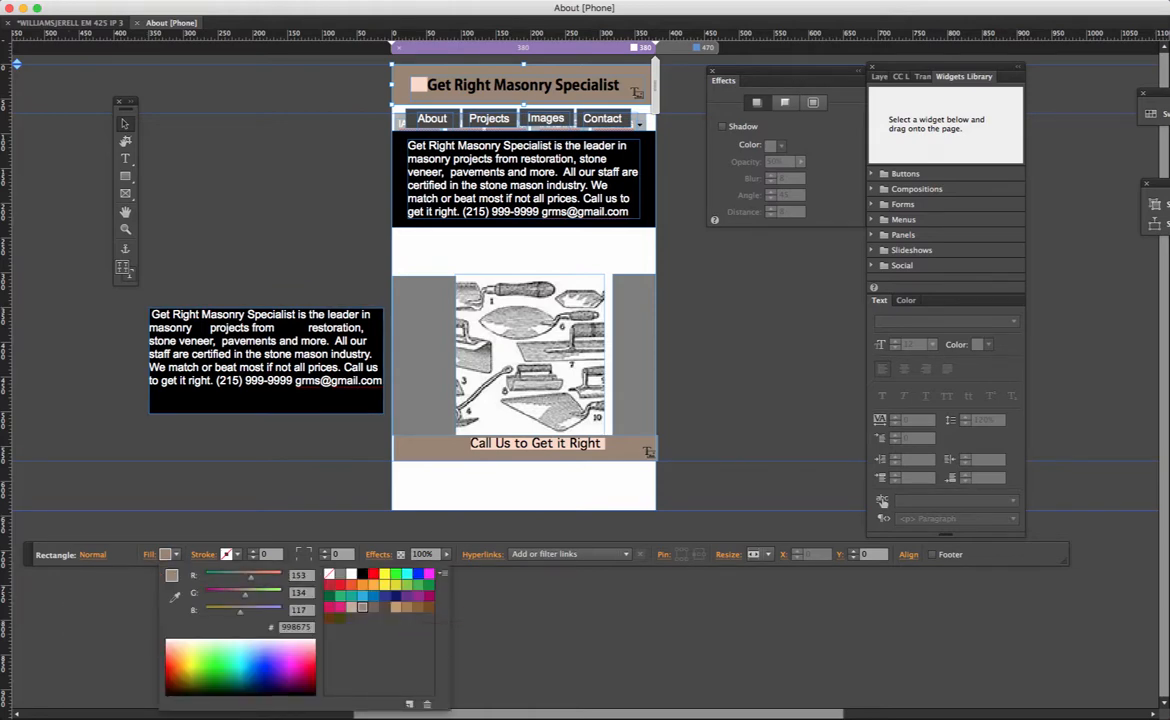
{"action": "left_click", "coordinate": [373, 607]}
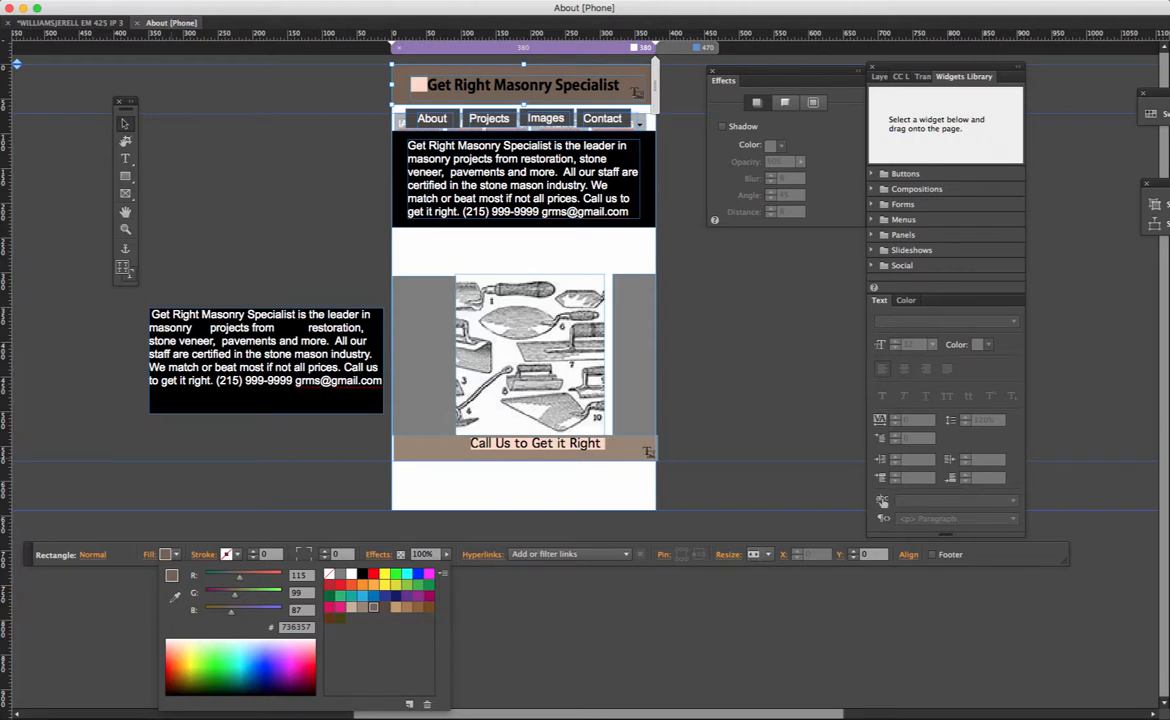
{"action": "left_click", "coordinate": [125, 159]}
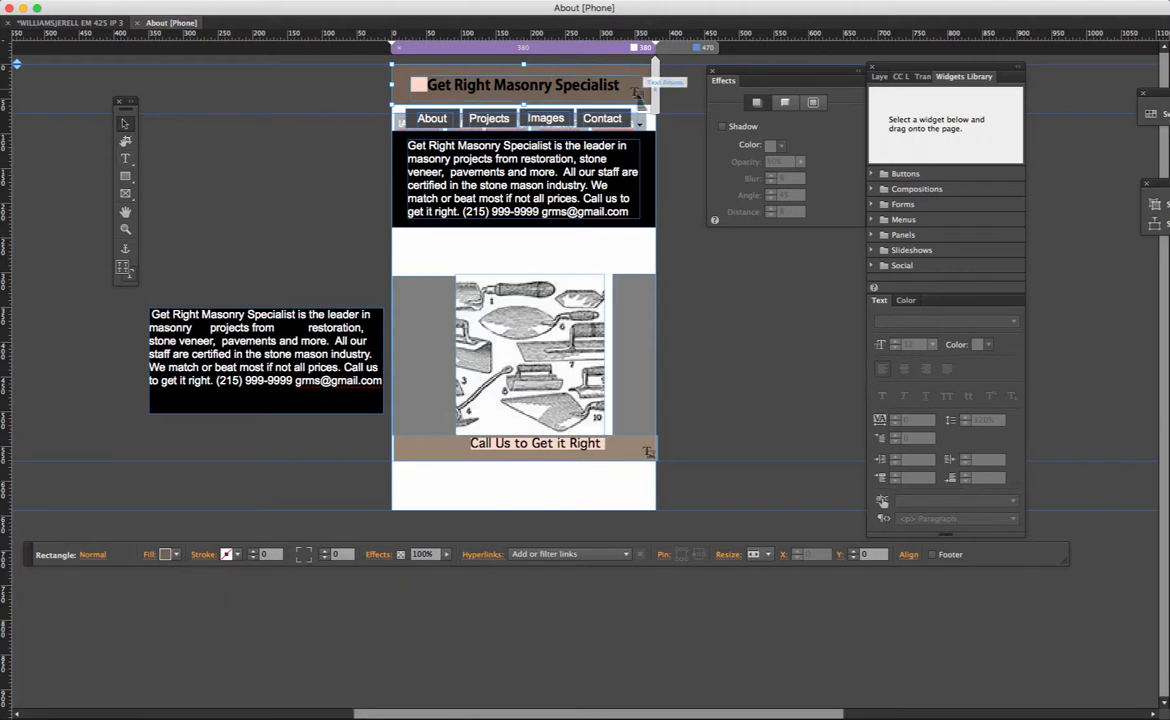
Step: Color the entire "Get Right Masonry Specialist" header title white and deselect it
{"action": "left_click", "coordinate": [125, 159]}
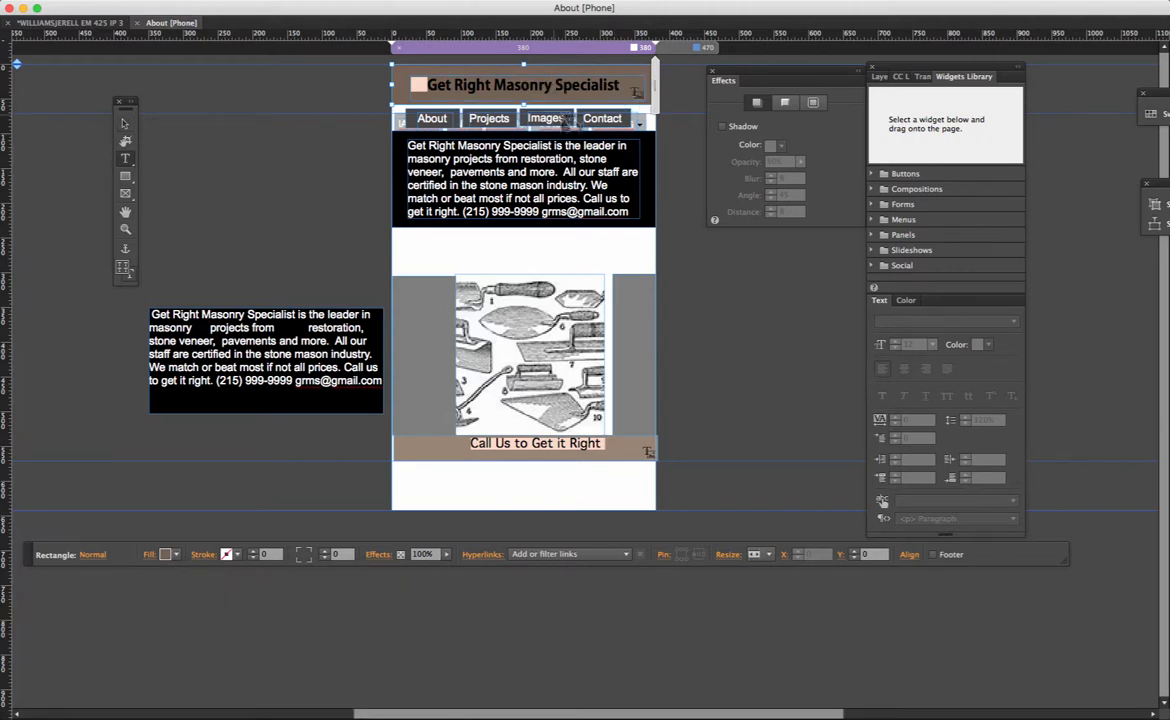
{"action": "left_click_drag", "start_coordinate": [620, 85], "coordinate": [383, 88]}
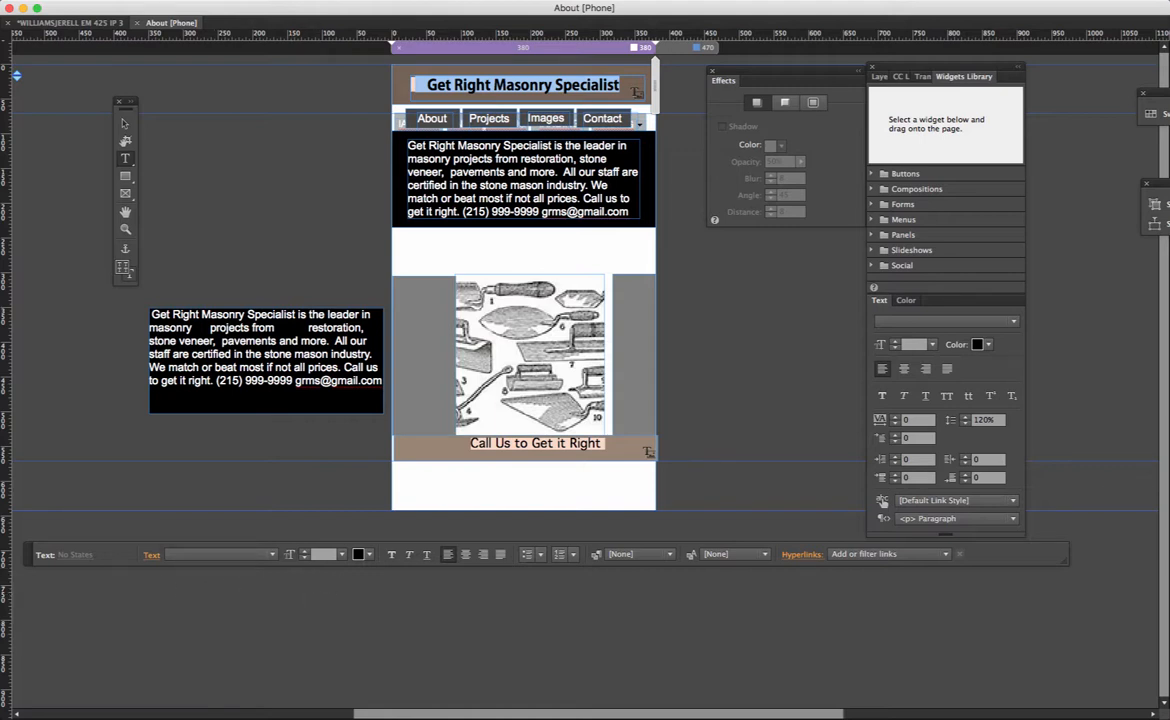
{"action": "left_click", "coordinate": [359, 554]}
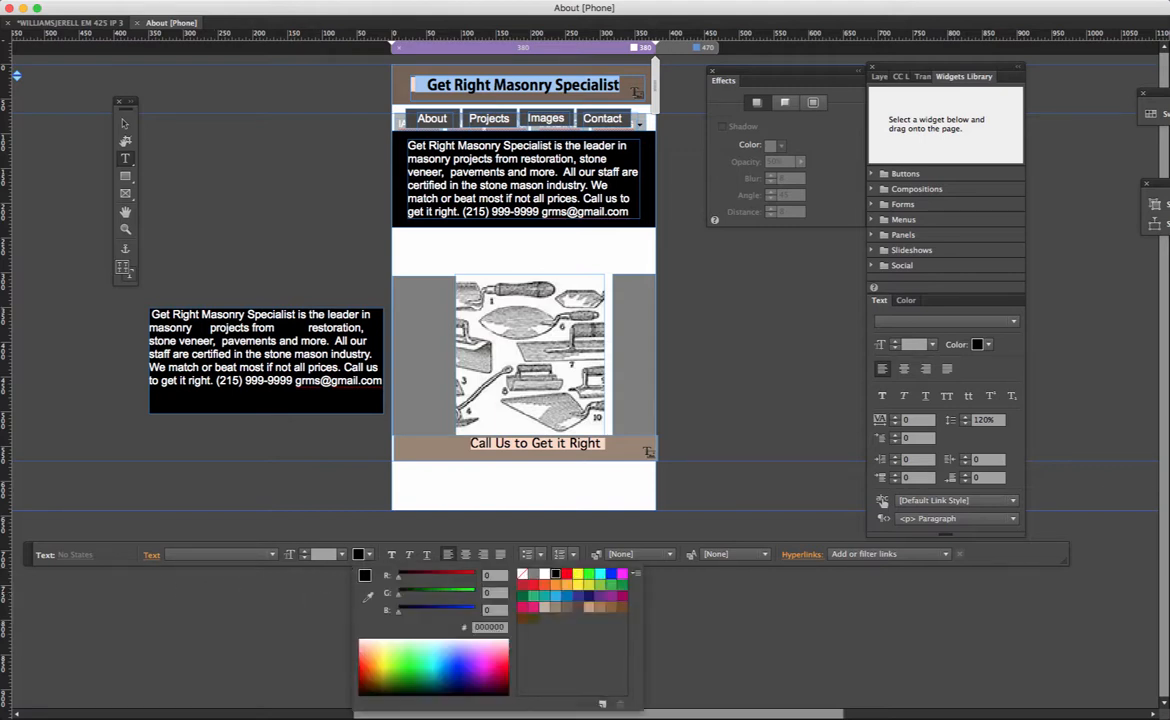
{"action": "left_click", "coordinate": [533, 574]}
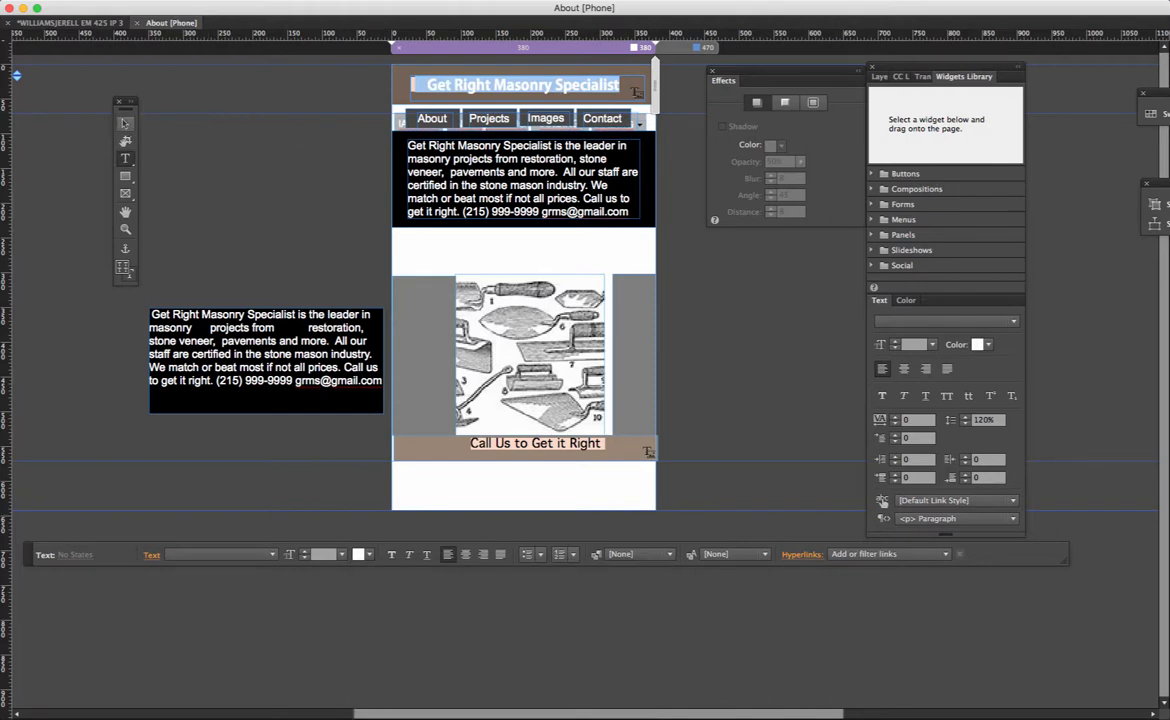
{"action": "key", "text": "Escape"}
{"action": "key", "text": "Escape"}
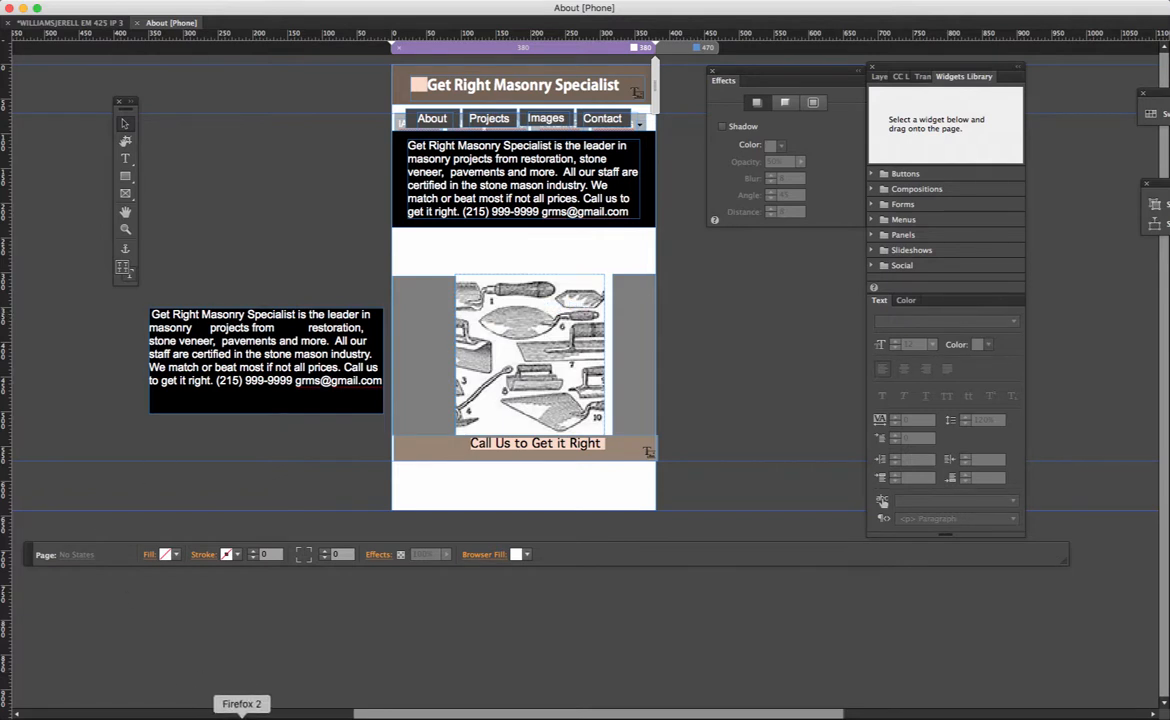
Step: Switch to Firefox, dismiss the default browser prompt, and search the web for "masonary work"
{"action": "left_click", "coordinate": [246, 719]}
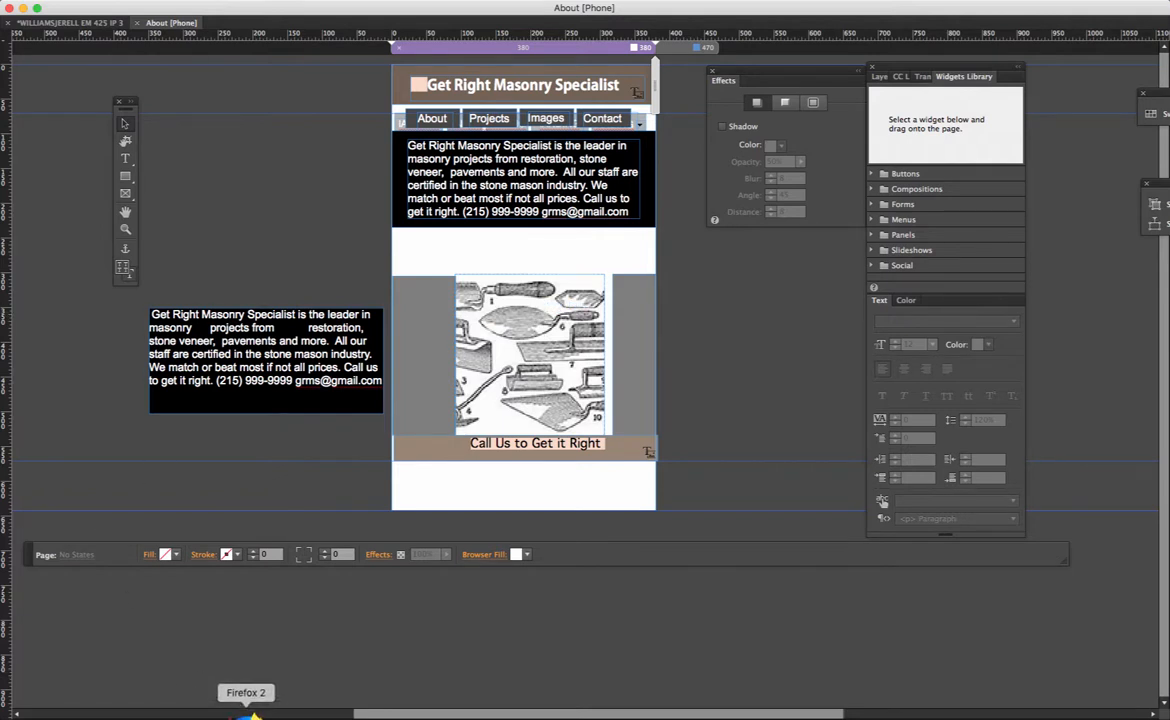
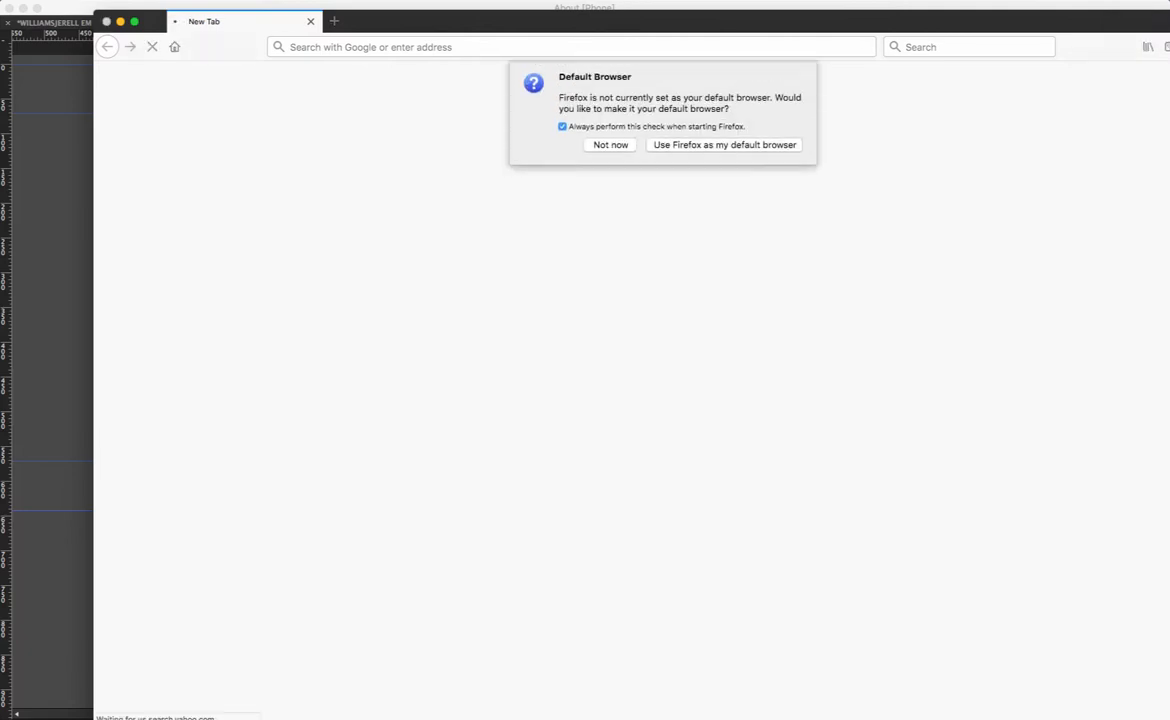
{"action": "key", "text": "Escape"}
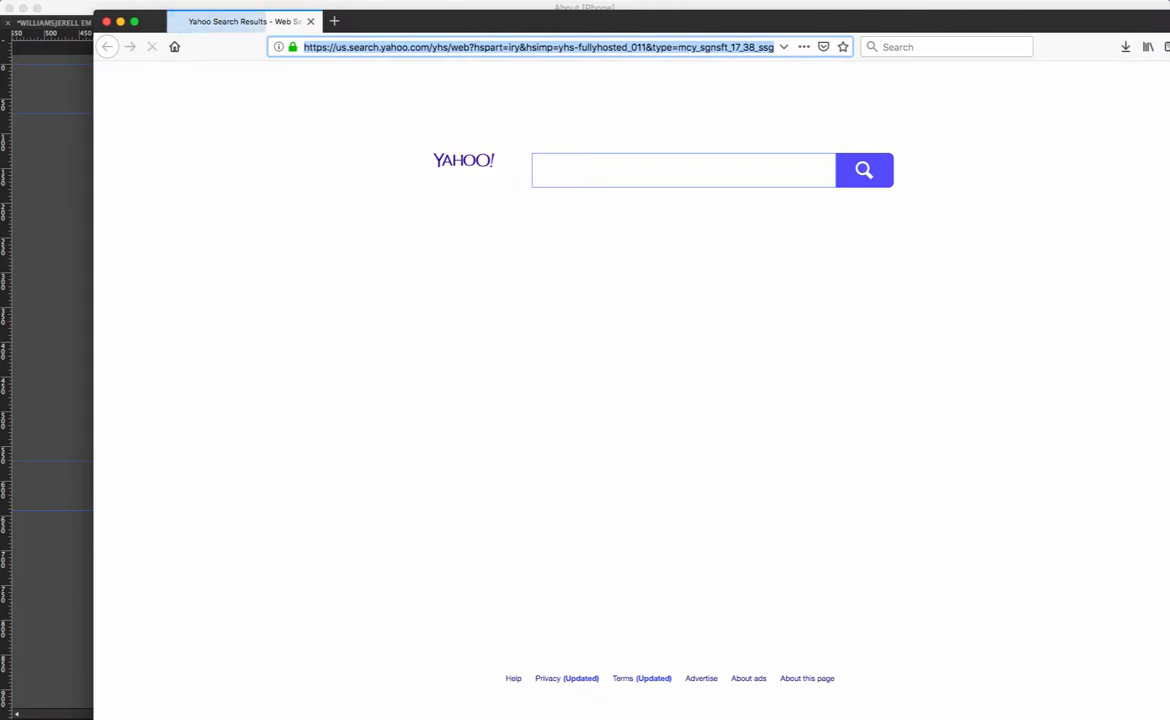
{"action": "type", "text": "mas"}
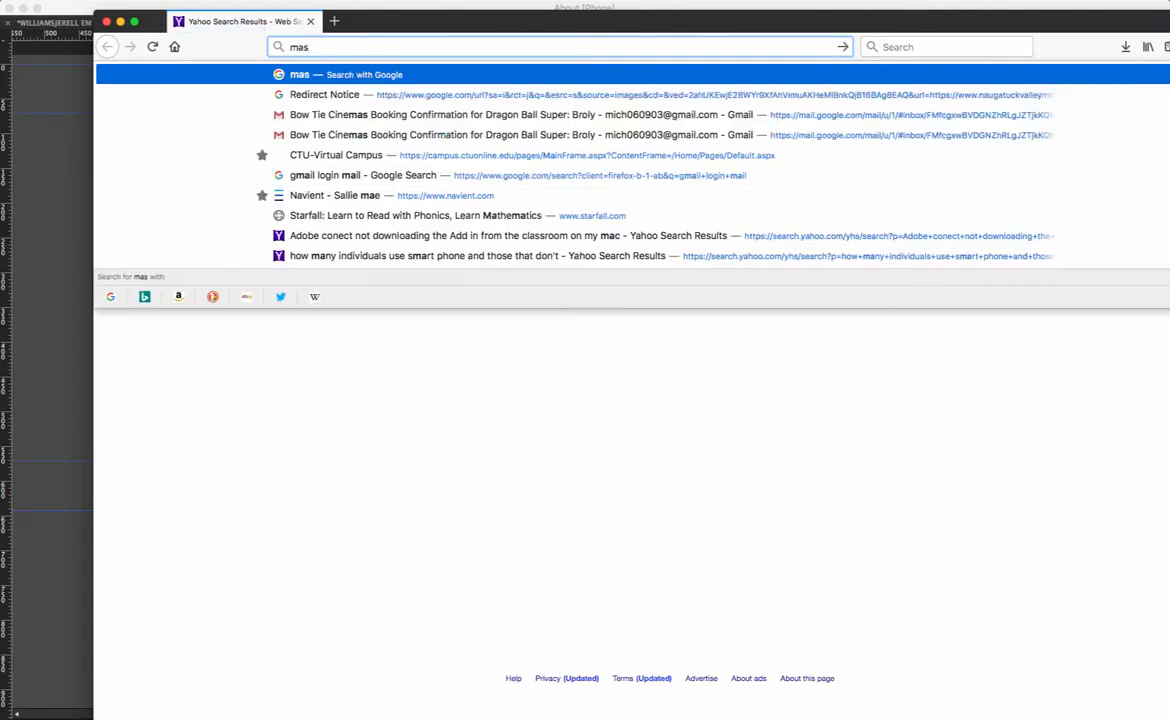
{"action": "type", "text": "onary work"}
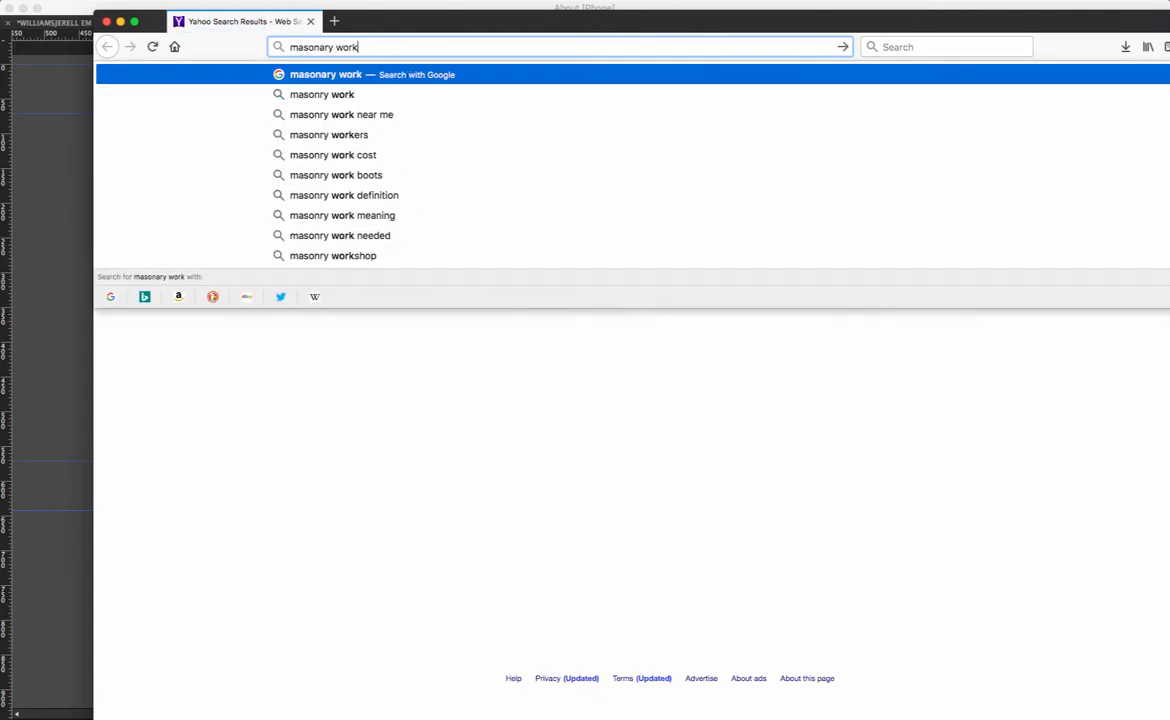
{"action": "key", "text": "Return"}
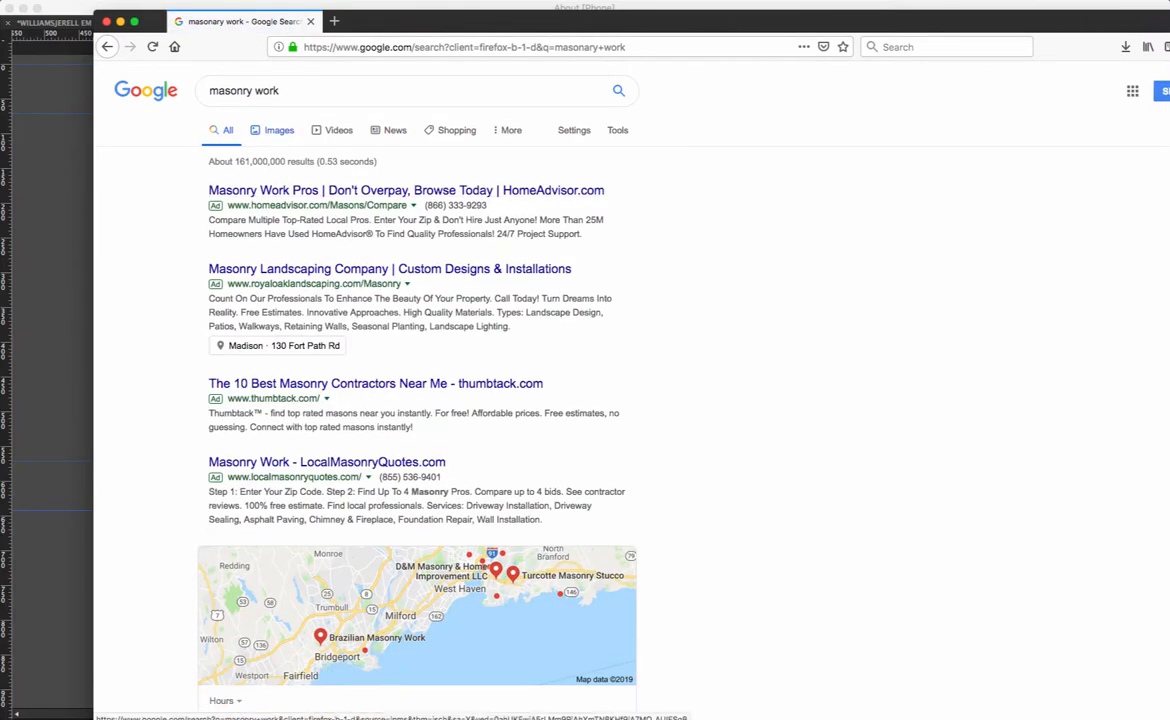
Step: Enlarge the procitywide.com stone outdoor kitchen photo in the image results and save it to the desktop
{"action": "left_click", "coordinate": [277, 130]}
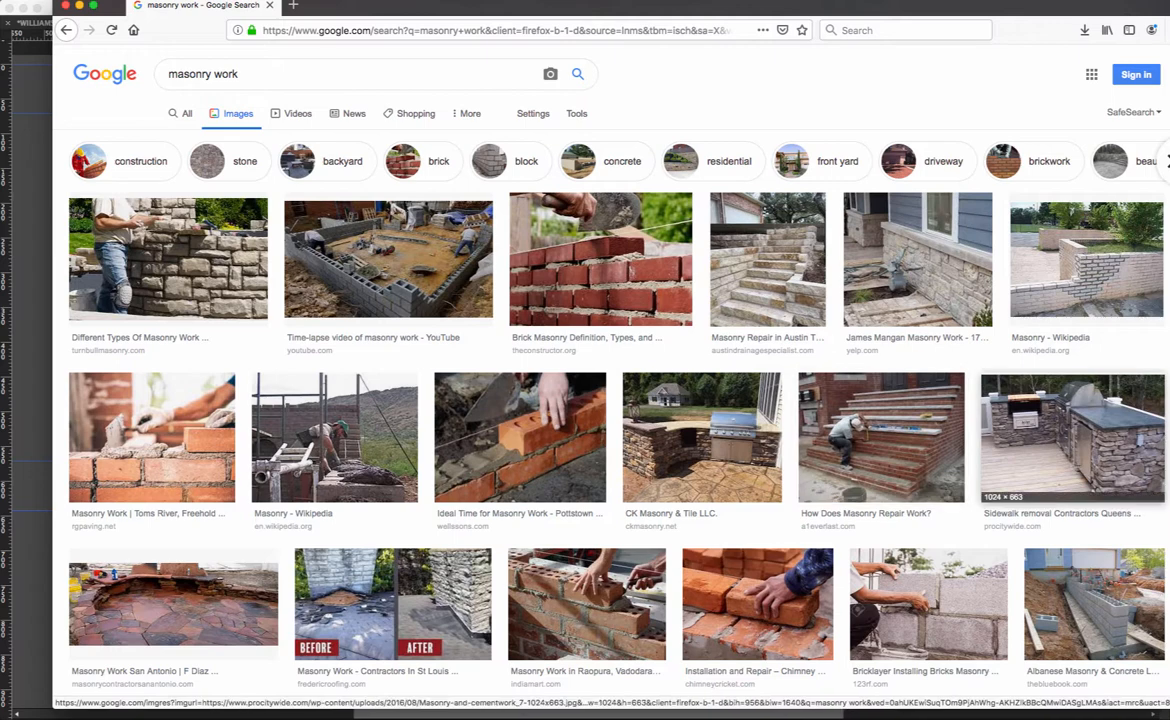
{"action": "left_click", "coordinate": [1072, 437]}
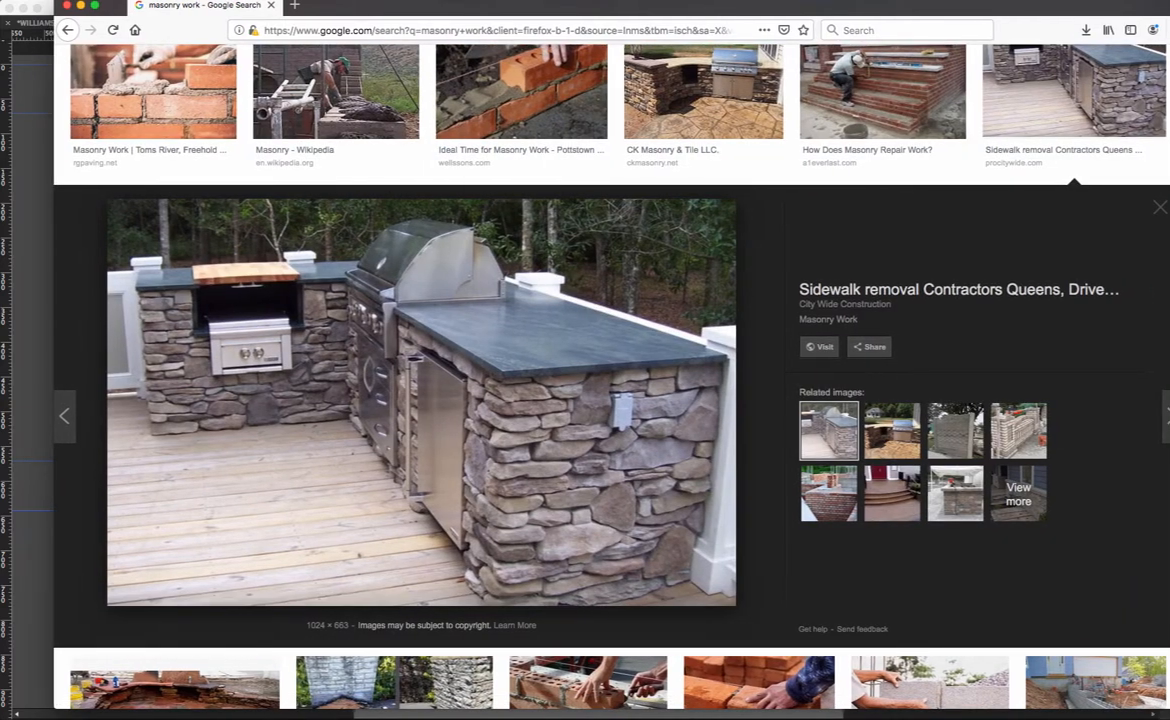
{"action": "left_click_drag", "start_coordinate": [420, 6], "coordinate": [1061, 48]}
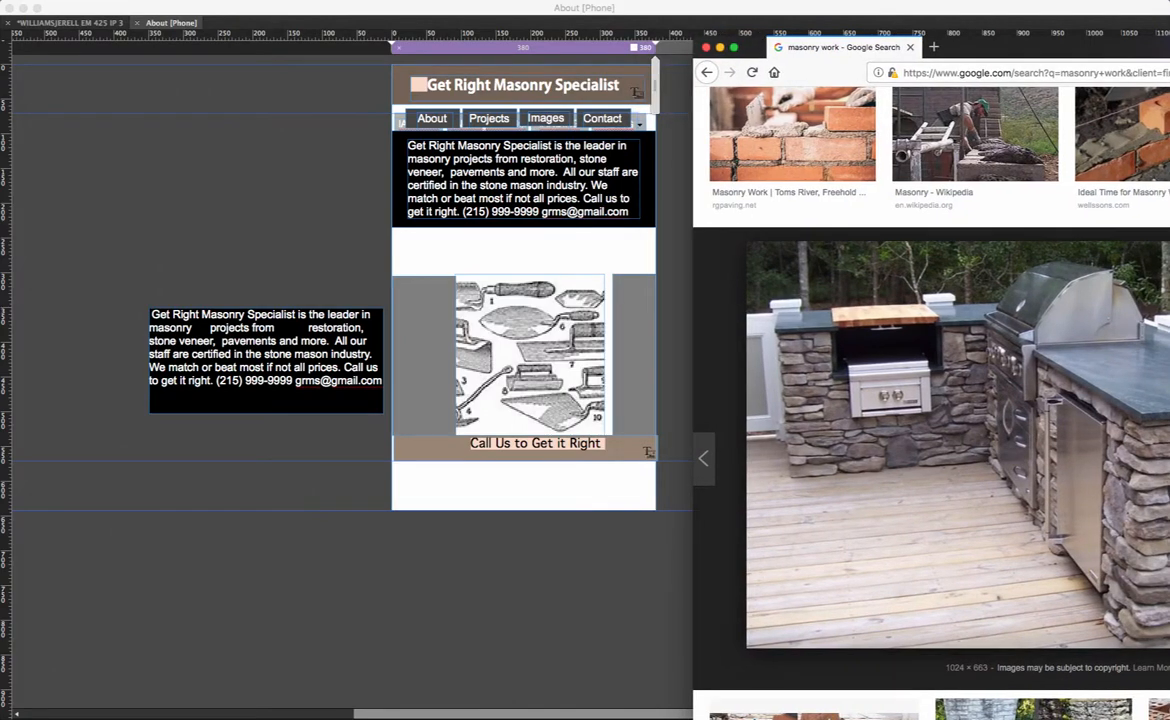
{"action": "left_click_drag", "start_coordinate": [530, 350], "coordinate": [668, 352]}
{"action": "left_click_drag", "start_coordinate": [982, 408], "coordinate": [2, 337]}
Step: Switch back to Adobe Muse and place the outdoor kitchen photo from the Desktop folder beneath the introduction block
{"action": "key", "text": "super+Tab"}
{"action": "left_click", "coordinate": [72, 0]}
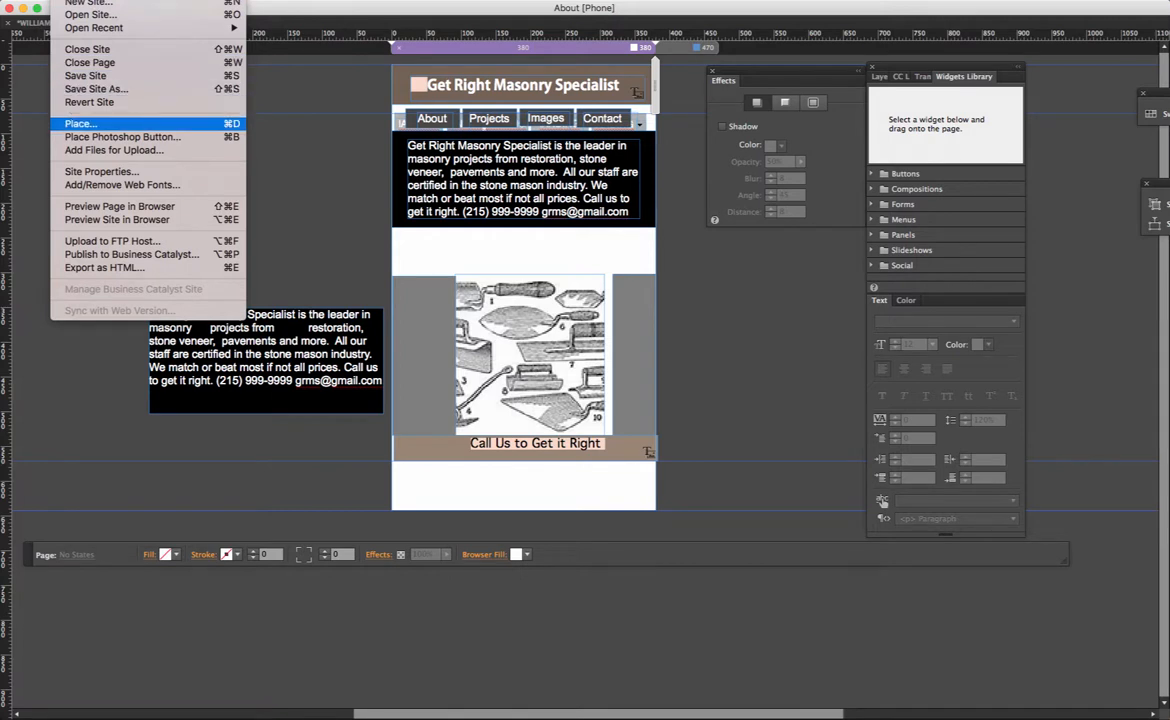
{"action": "left_click", "coordinate": [82, 124]}
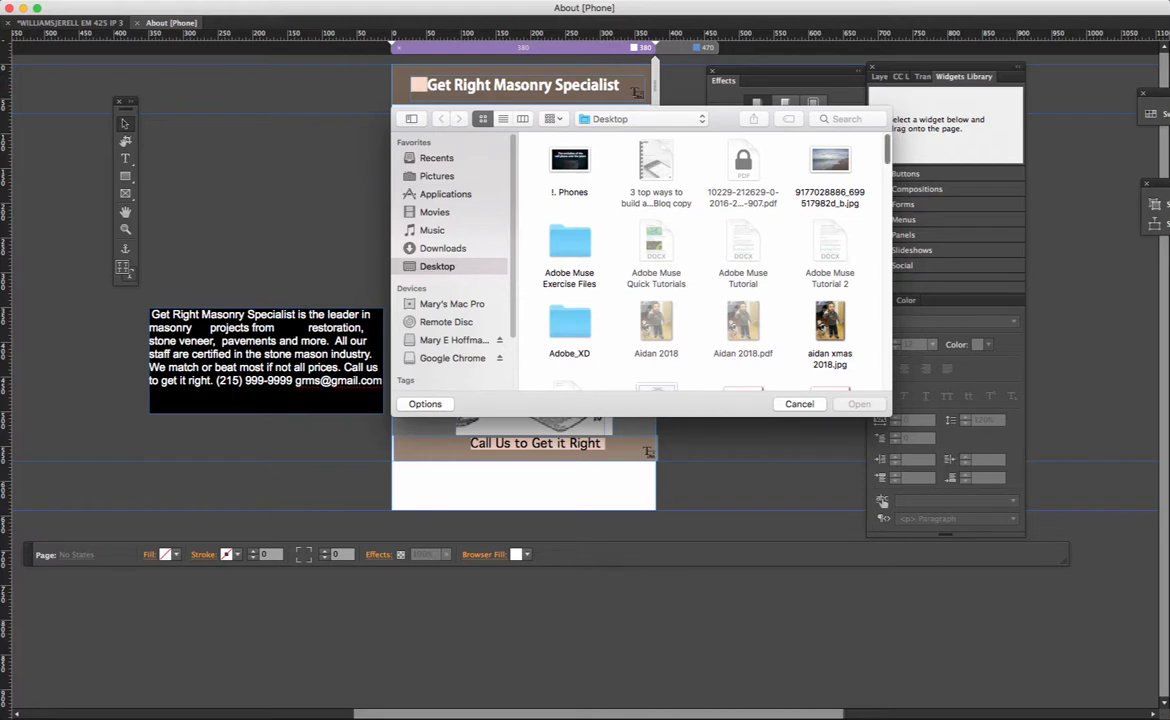
{"action": "scroll", "coordinate": [705, 260], "scroll_direction": "down", "scroll_amount": 10}
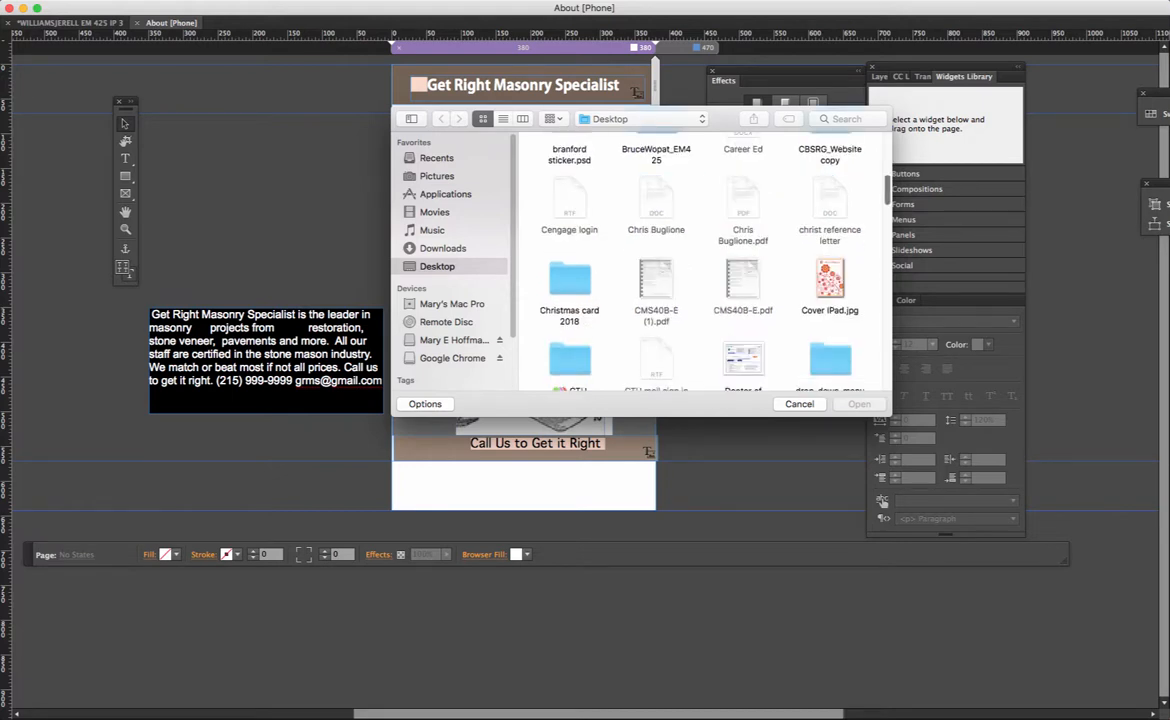
{"action": "scroll", "coordinate": [705, 260], "scroll_direction": "down", "scroll_amount": 2}
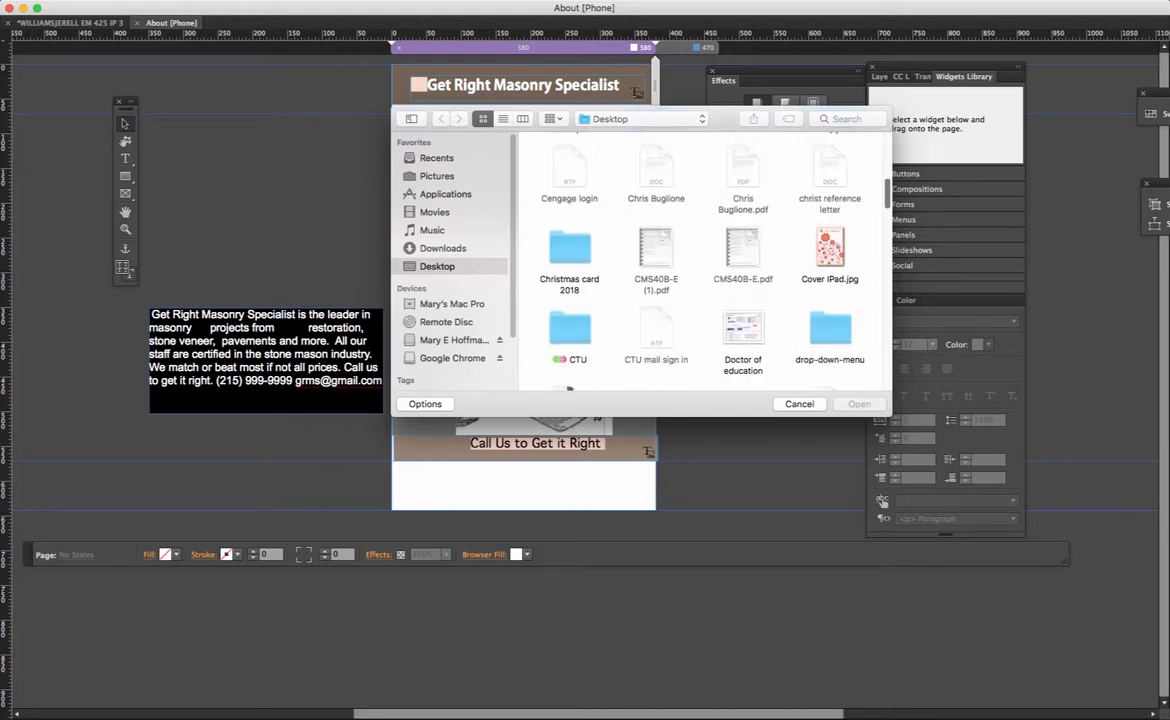
{"action": "scroll", "coordinate": [705, 265], "scroll_direction": "down", "scroll_amount": 10}
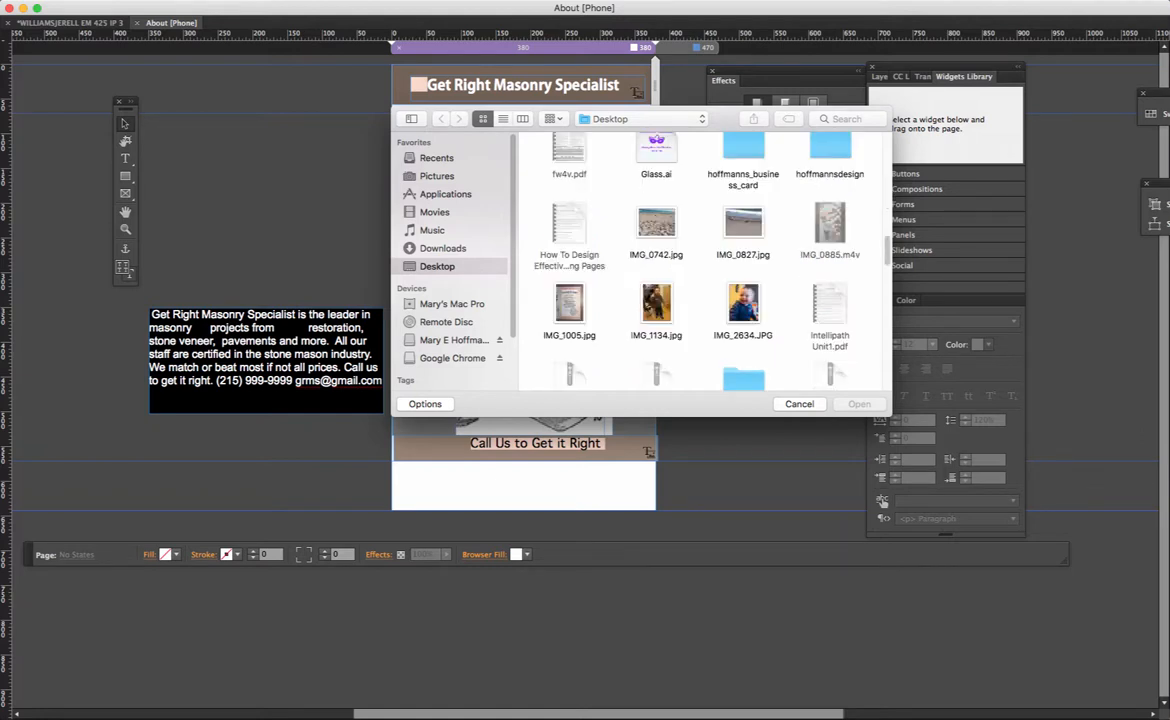
{"action": "scroll", "coordinate": [705, 265], "scroll_direction": "down", "scroll_amount": 8}
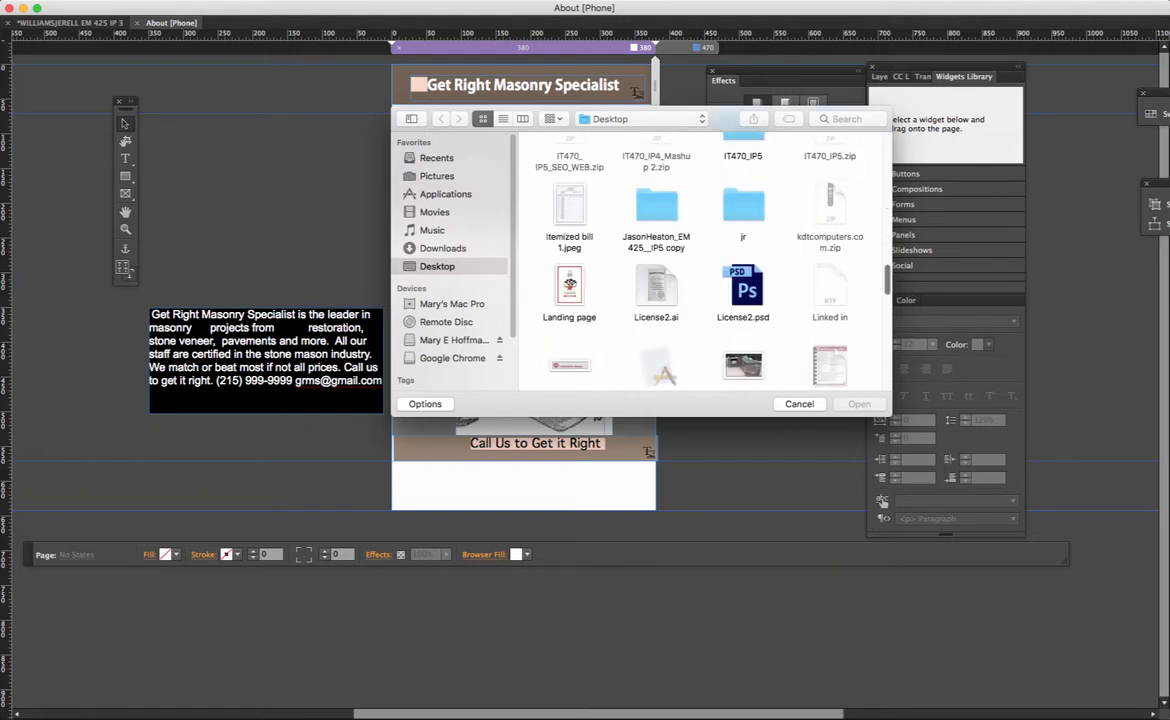
{"action": "left_click", "coordinate": [743, 365]}
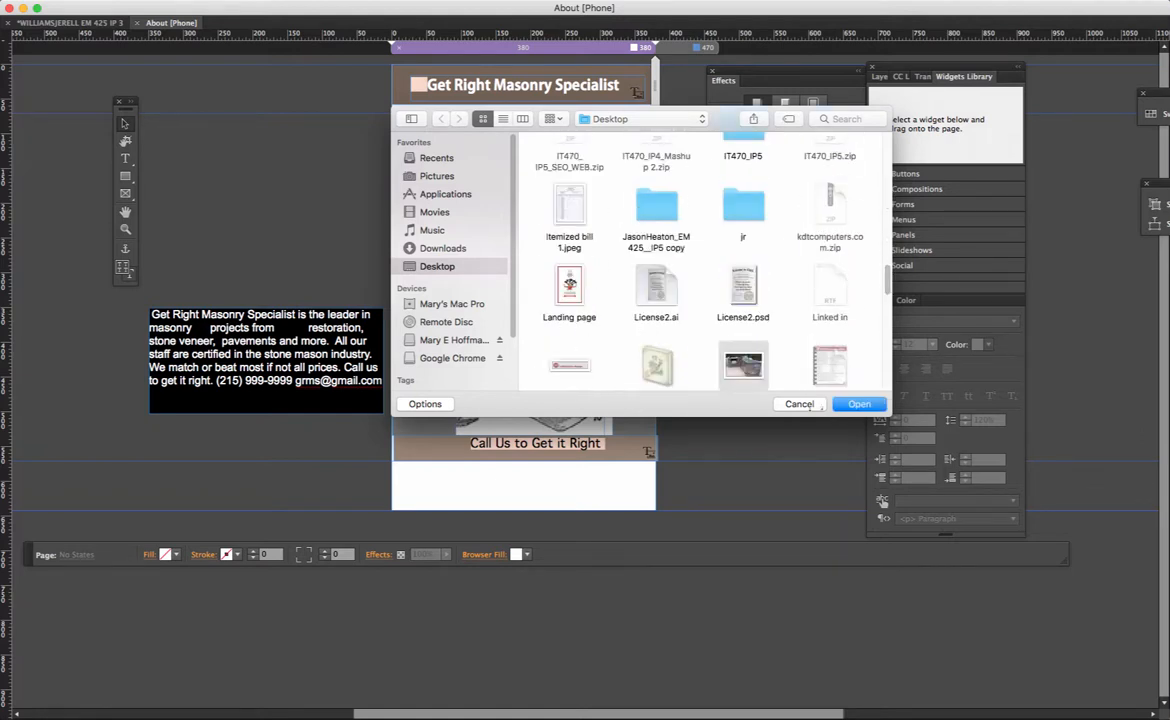
{"action": "key", "text": "Return"}
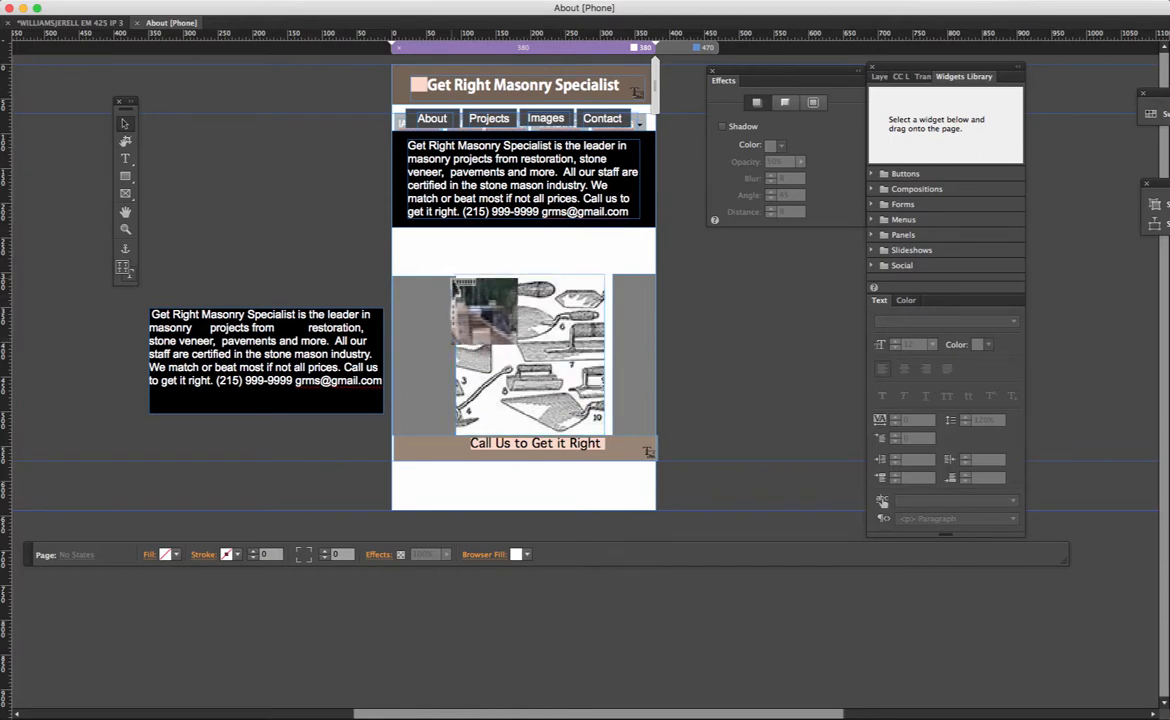
{"action": "left_click", "coordinate": [423, 256]}
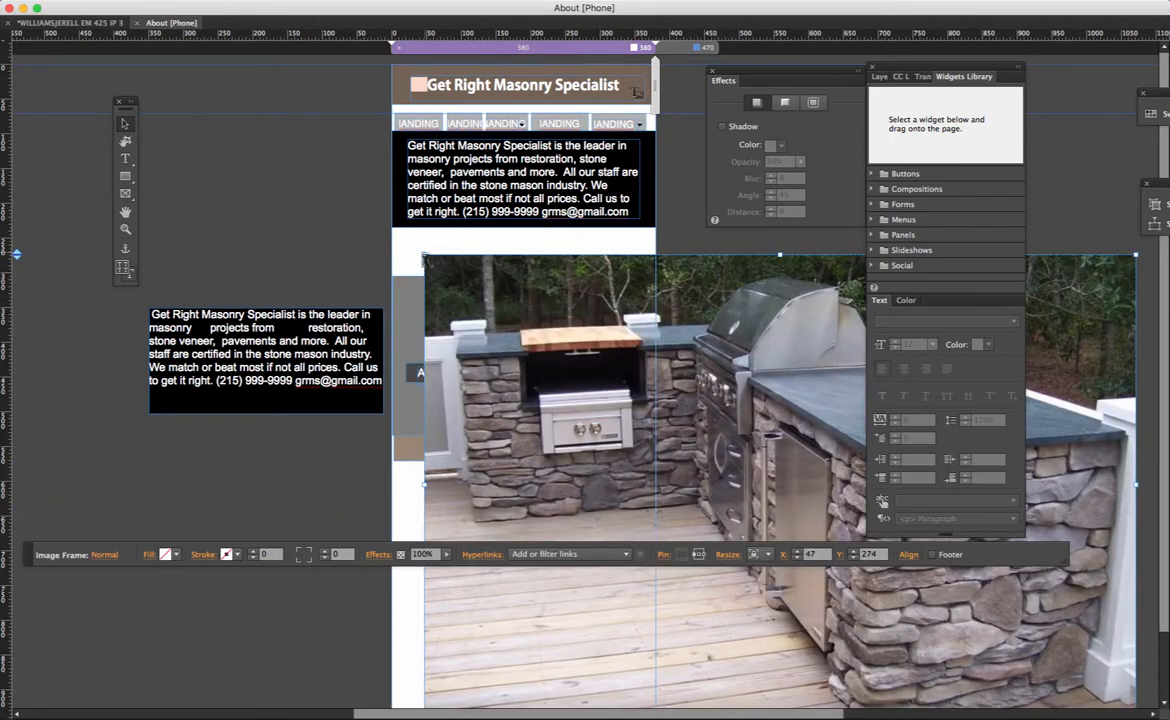
Step: Scale the kitchen photo down to the full phone page width and position it at X 0 and about Y 266
{"action": "left_click_drag", "start_coordinate": [424, 256], "coordinate": [363, 255]}
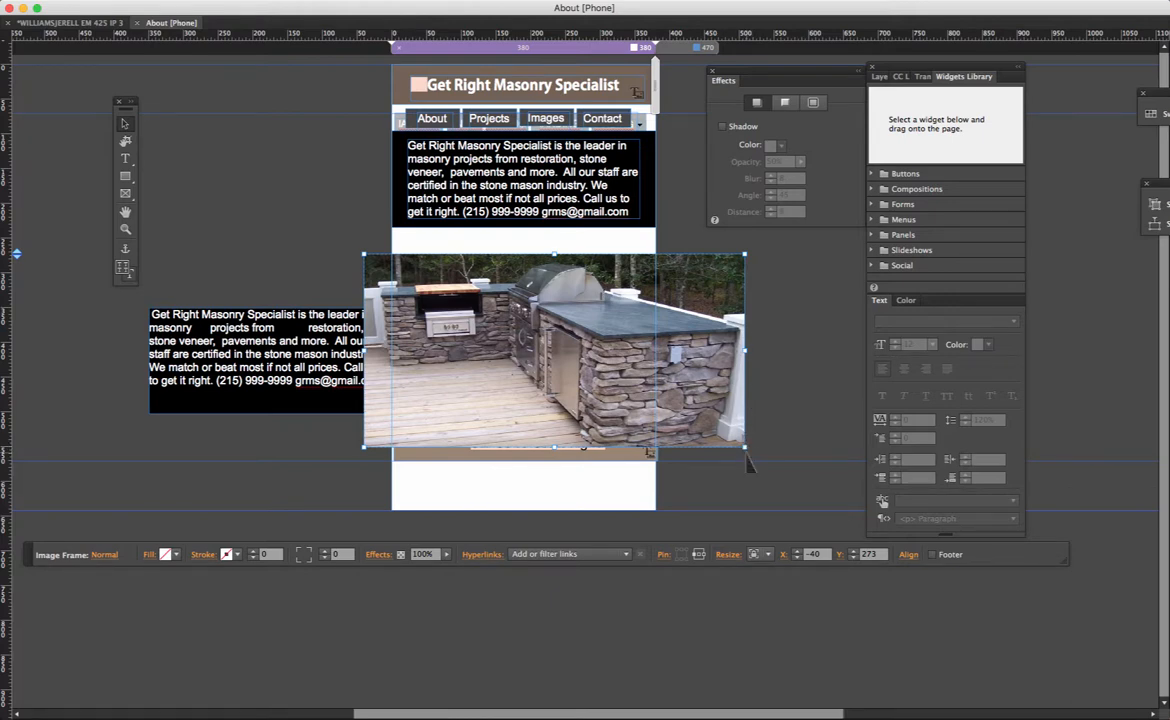
{"action": "left_click_drag", "start_coordinate": [744, 452], "coordinate": [680, 413]}
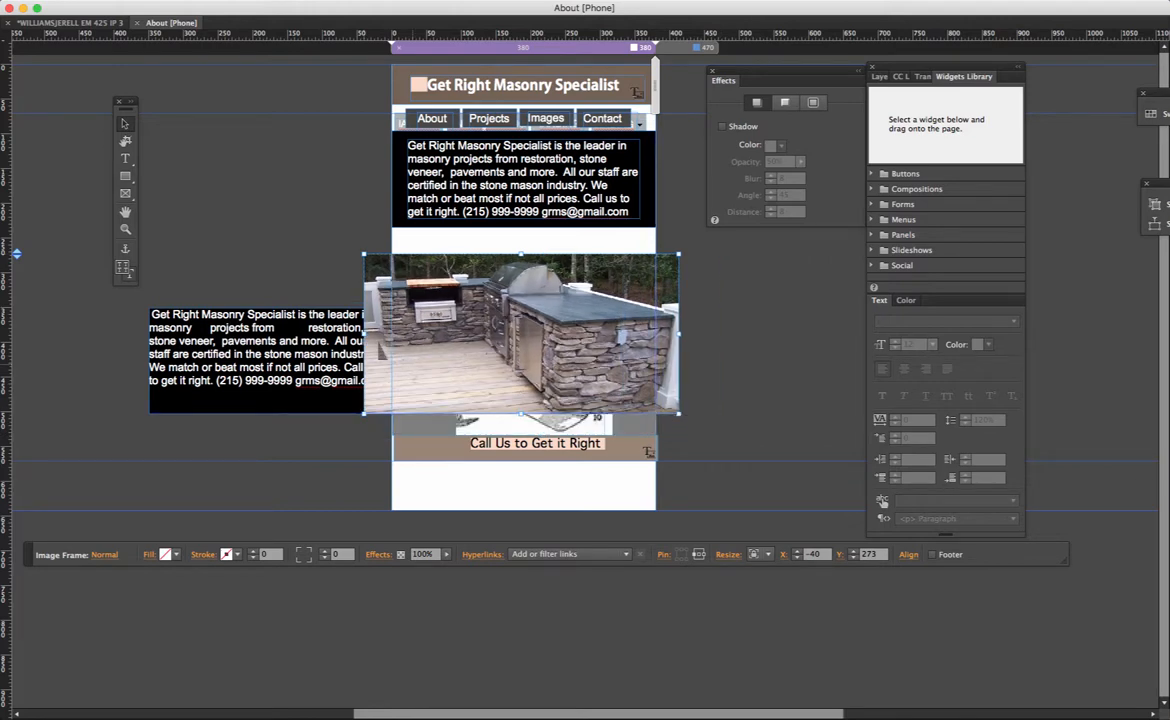
{"action": "left_click_drag", "start_coordinate": [364, 254], "coordinate": [393, 269]}
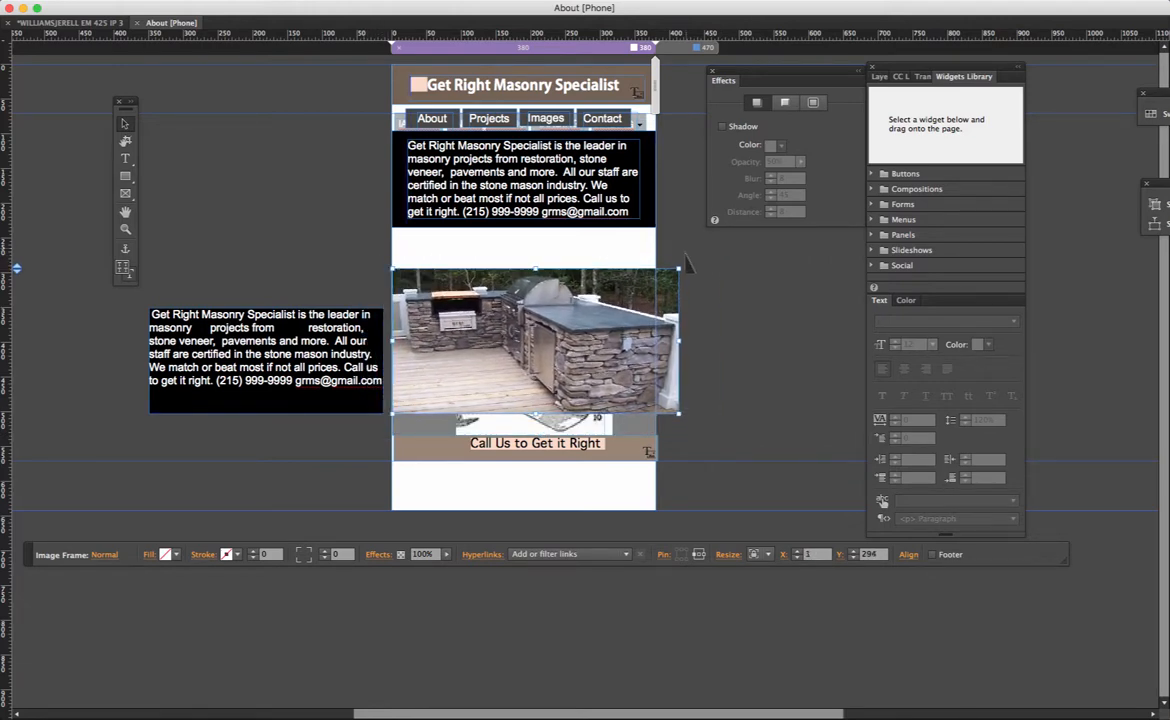
{"action": "left_click_drag", "start_coordinate": [681, 271], "coordinate": [656, 278]}
{"action": "mouse_move", "coordinate": [525, 346]}
{"action": "left_mouse_down"}
{"action": "mouse_move", "coordinate": [525, 298]}
{"action": "mouse_move", "coordinate": [524, 321]}
{"action": "left_mouse_up"}
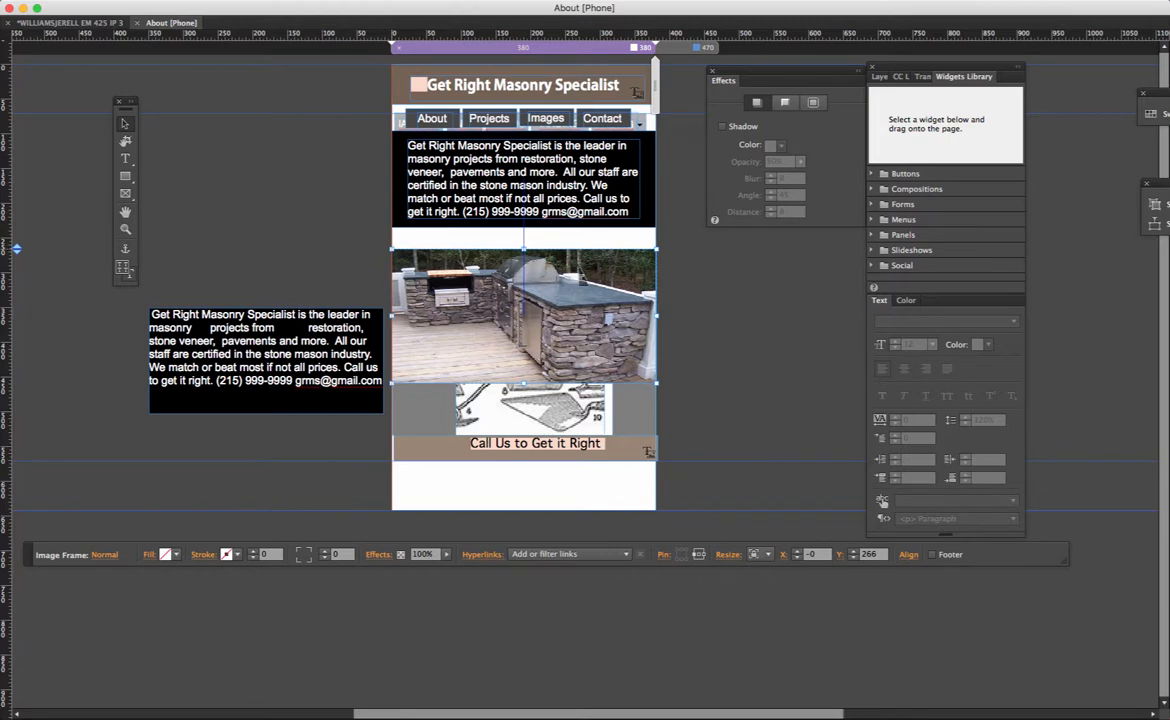
{"action": "key", "text": "Up"}
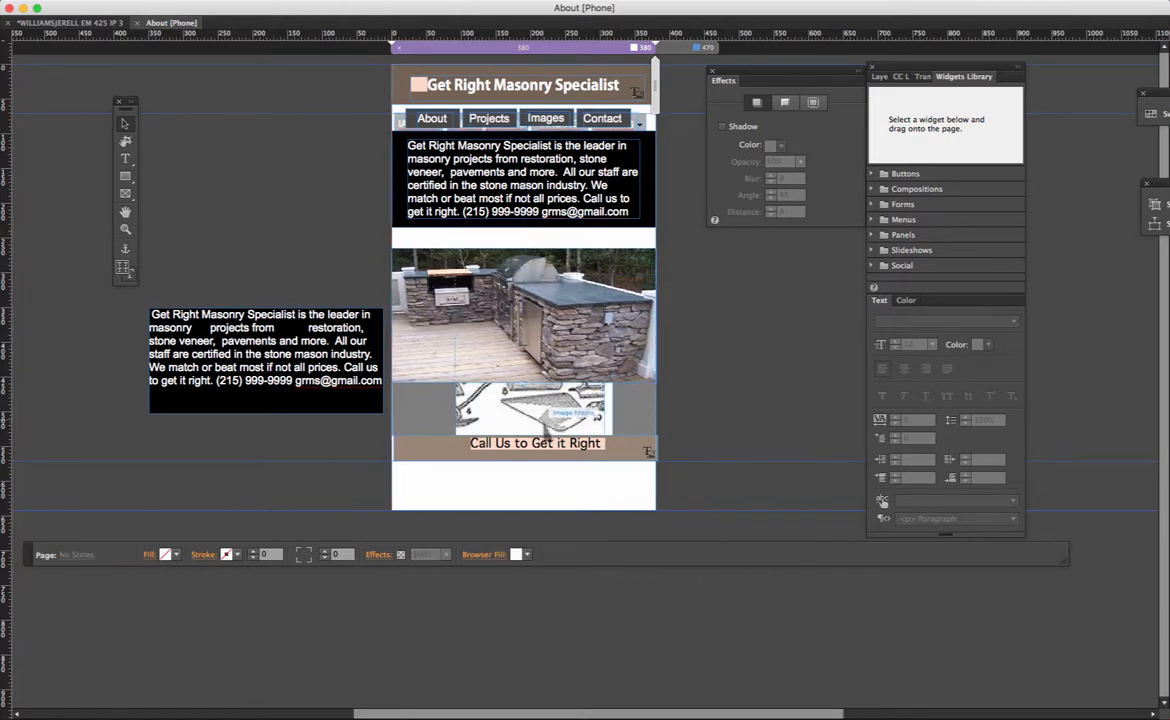
Step: Delete the old masonry tools illustration and the two gray boxes on either side of it
{"action": "left_click", "coordinate": [497, 390]}
{"action": "key", "text": "Delete"}
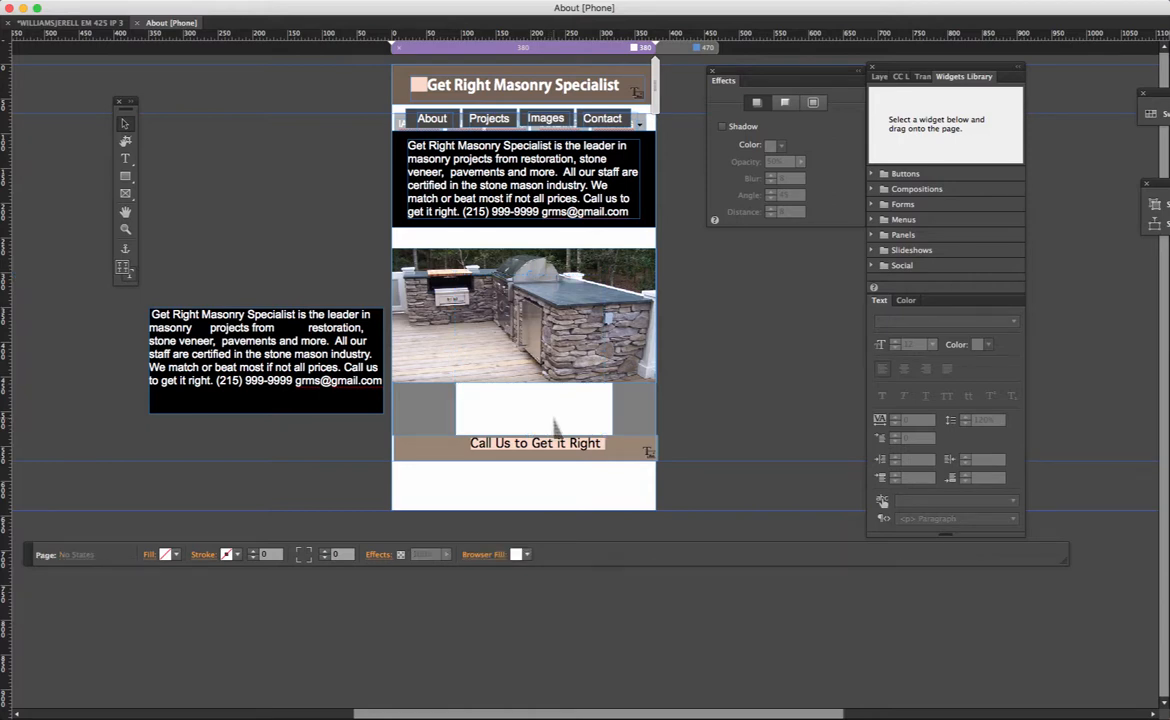
{"action": "left_click", "coordinate": [632, 432]}
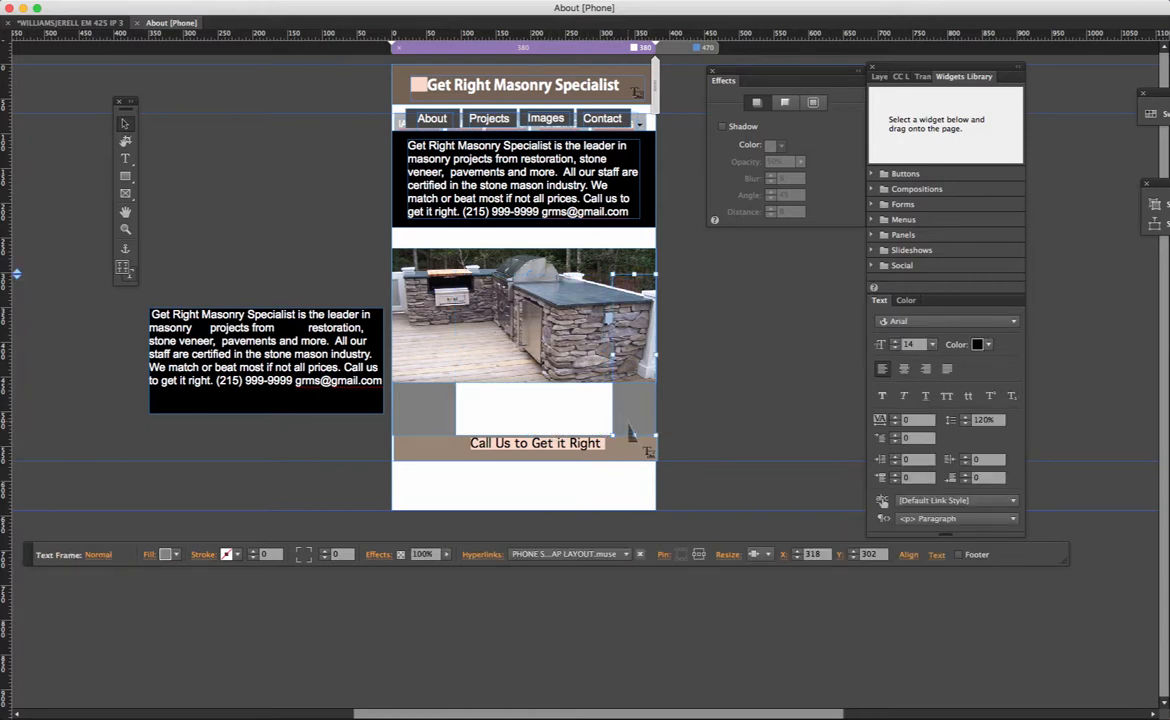
{"action": "left_click", "coordinate": [414, 395]}
{"action": "left_click", "coordinate": [447, 425]}
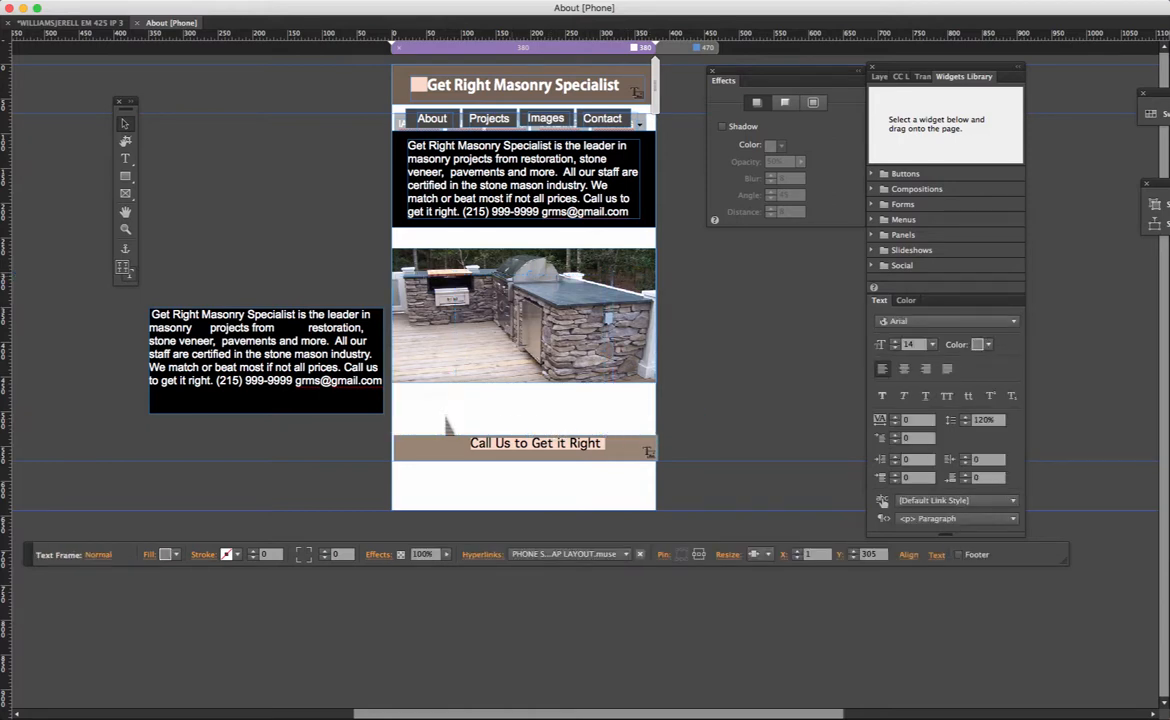
{"action": "key", "text": "Delete"}
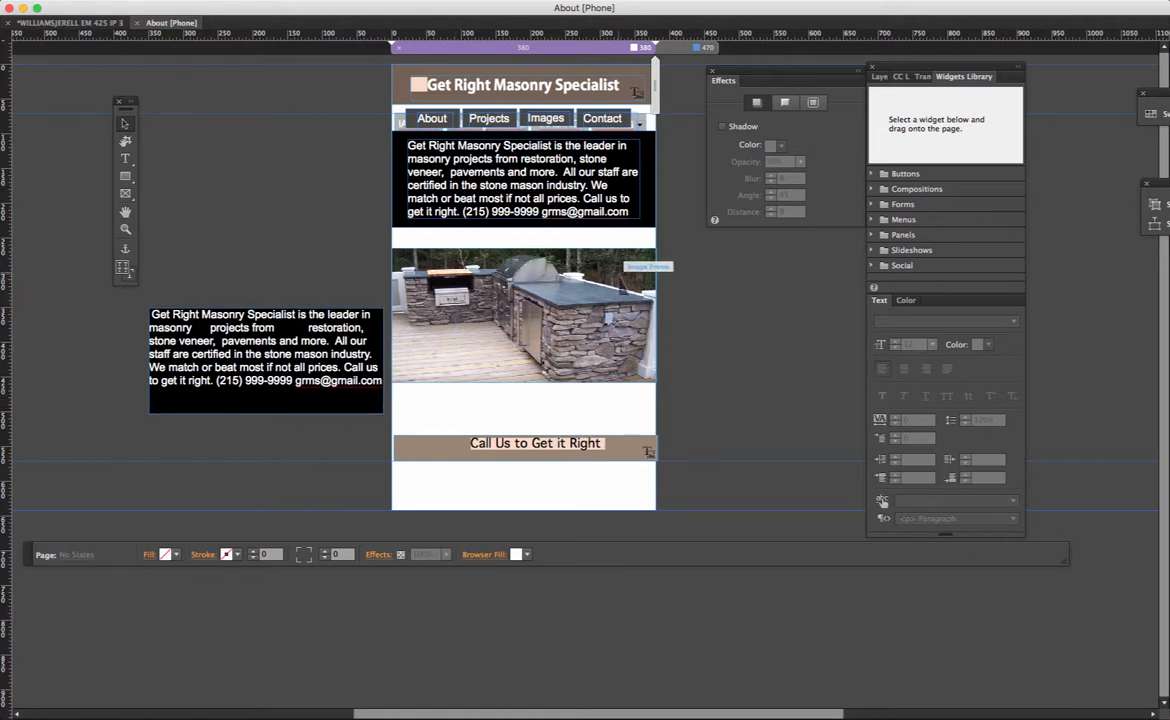
Step: Lower the kitchen photo to about Y 277 and draw a full-width brown (#736357) rectangle between it and the introduction block
{"action": "mouse_move", "coordinate": [618, 262]}
{"action": "left_mouse_down"}
{"action": "mouse_move", "coordinate": [618, 245]}
{"action": "mouse_move", "coordinate": [618, 271]}
{"action": "left_mouse_up"}
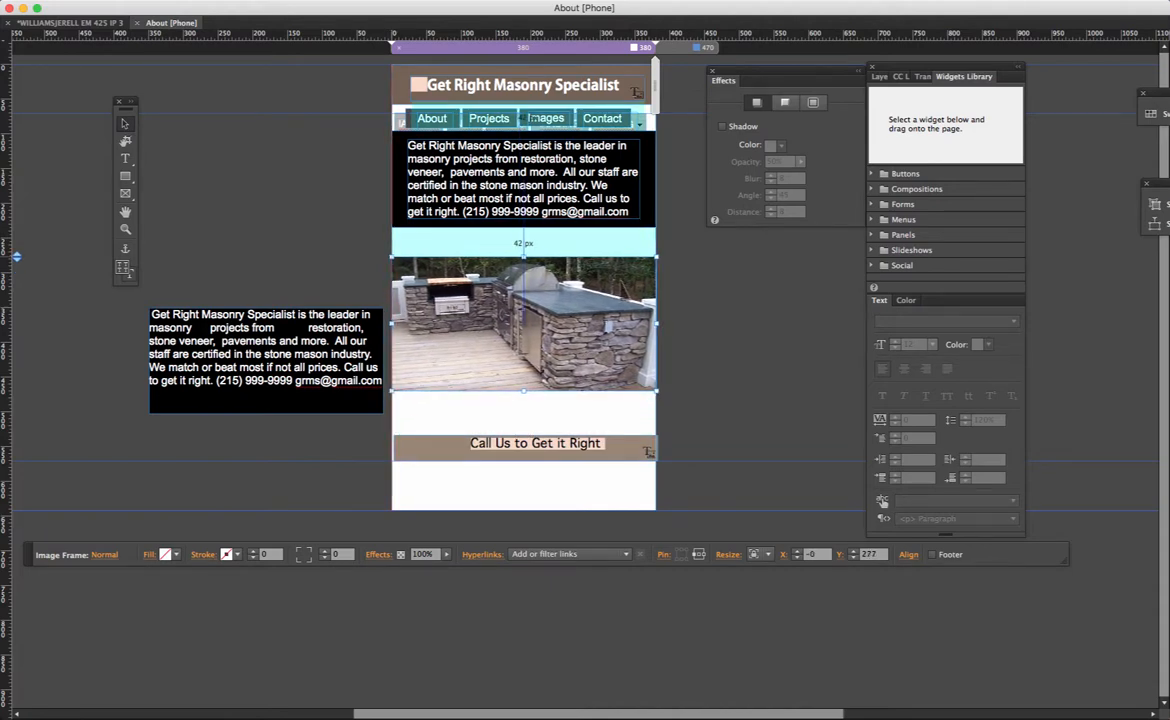
{"action": "left_click", "coordinate": [599, 455]}
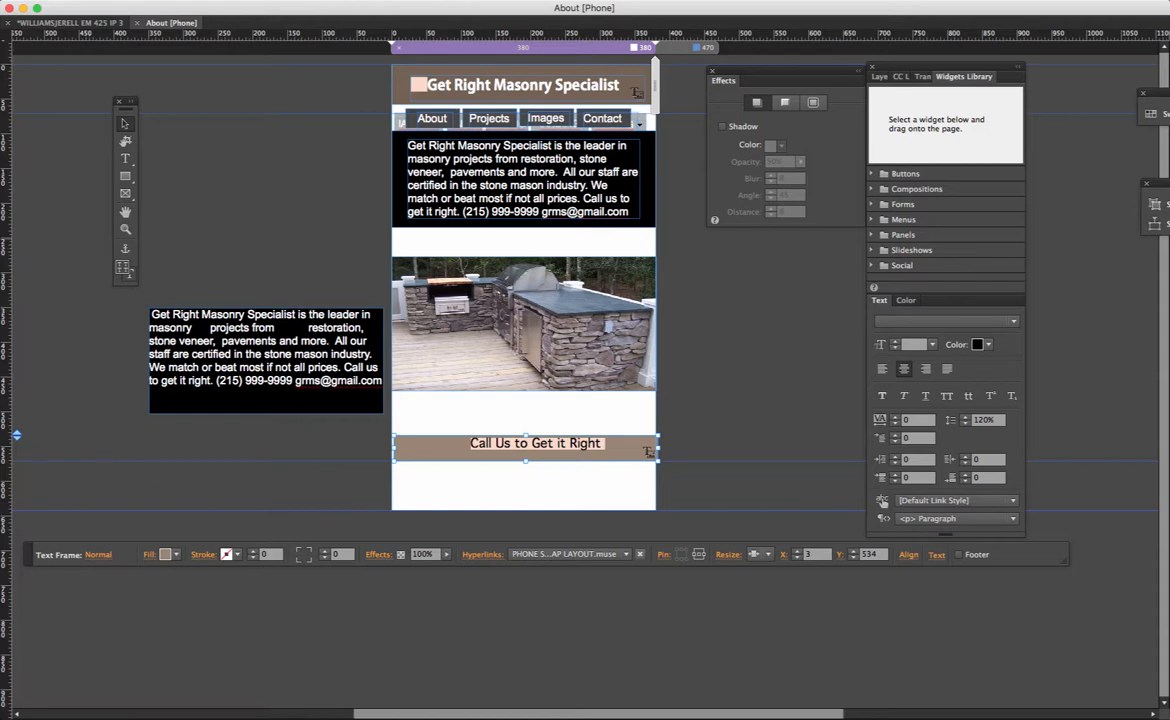
{"action": "key", "text": "m"}
{"action": "left_click_drag", "start_coordinate": [392, 229], "coordinate": [656, 256]}
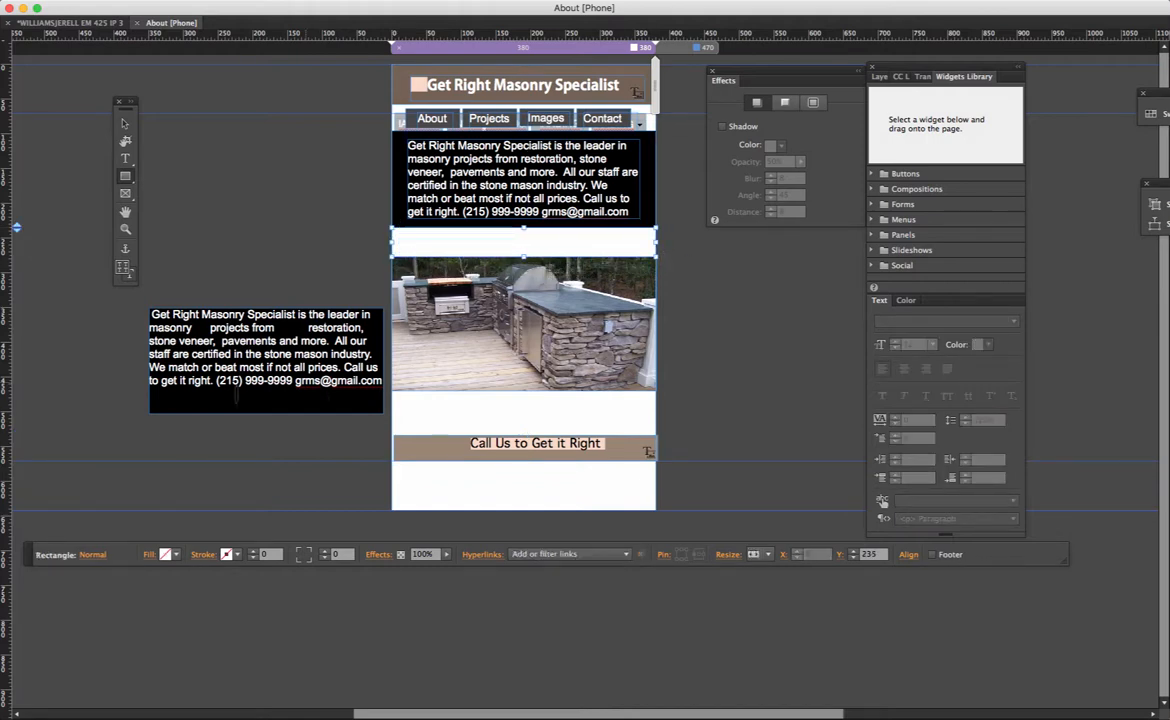
{"action": "left_click", "coordinate": [165, 554]}
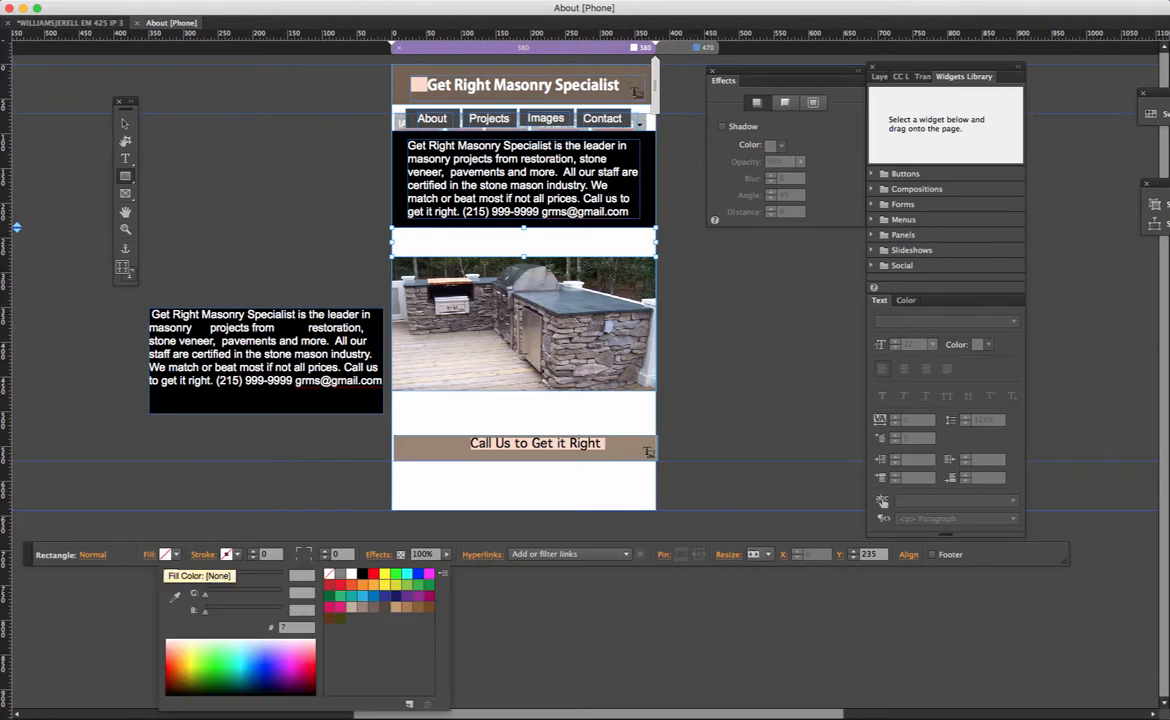
{"action": "left_click", "coordinate": [373, 607]}
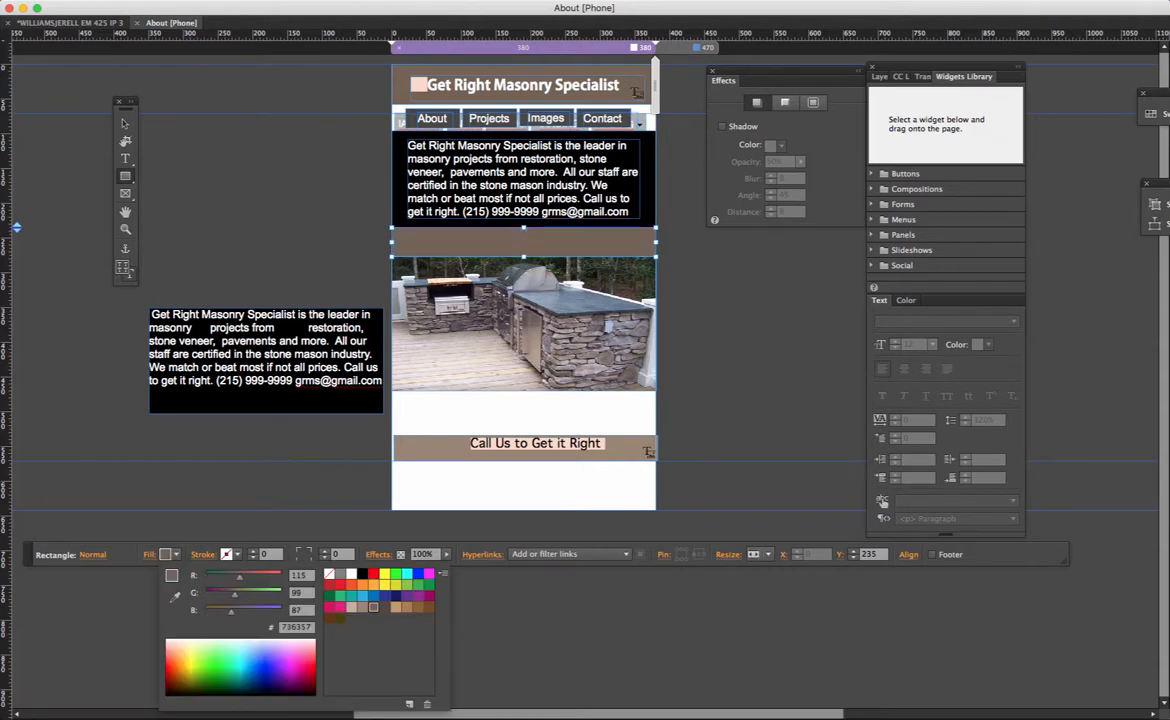
Step: Try an inner rectangle at about X 24, Y 244 on the brown band with a white fill, then reset the fill to none
{"action": "key", "text": "t"}
{"action": "key", "text": "Escape"}
{"action": "key", "text": "m"}
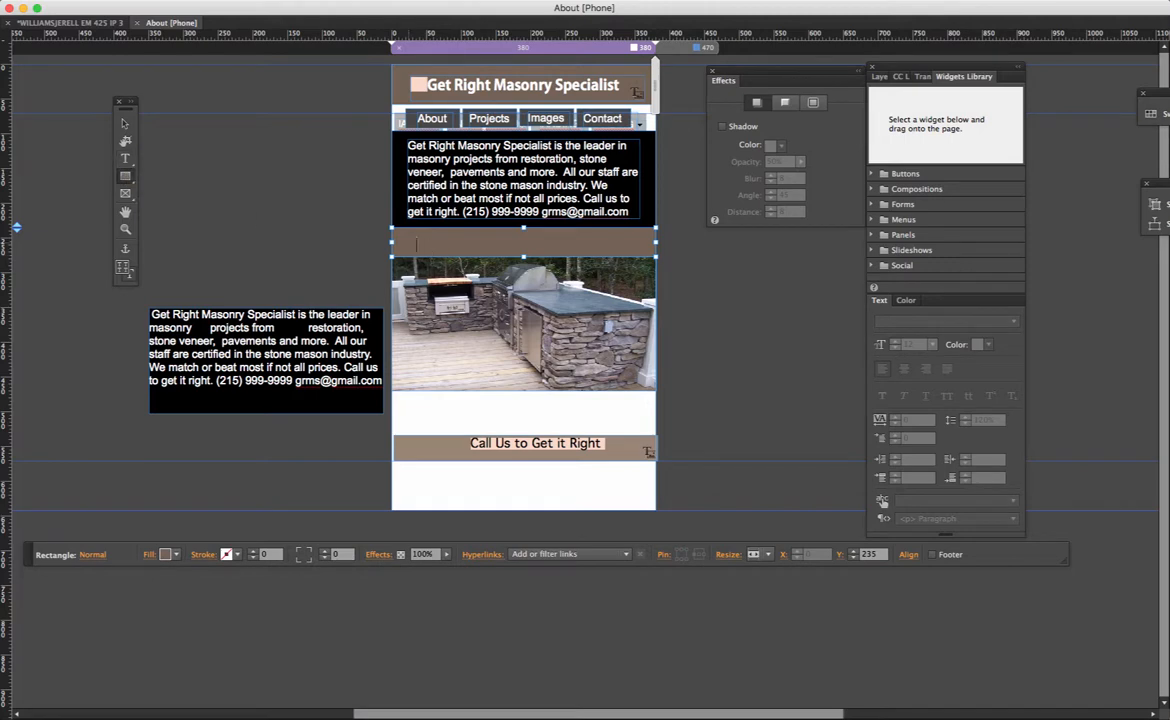
{"action": "left_click_drag", "start_coordinate": [407, 233], "coordinate": [640, 250]}
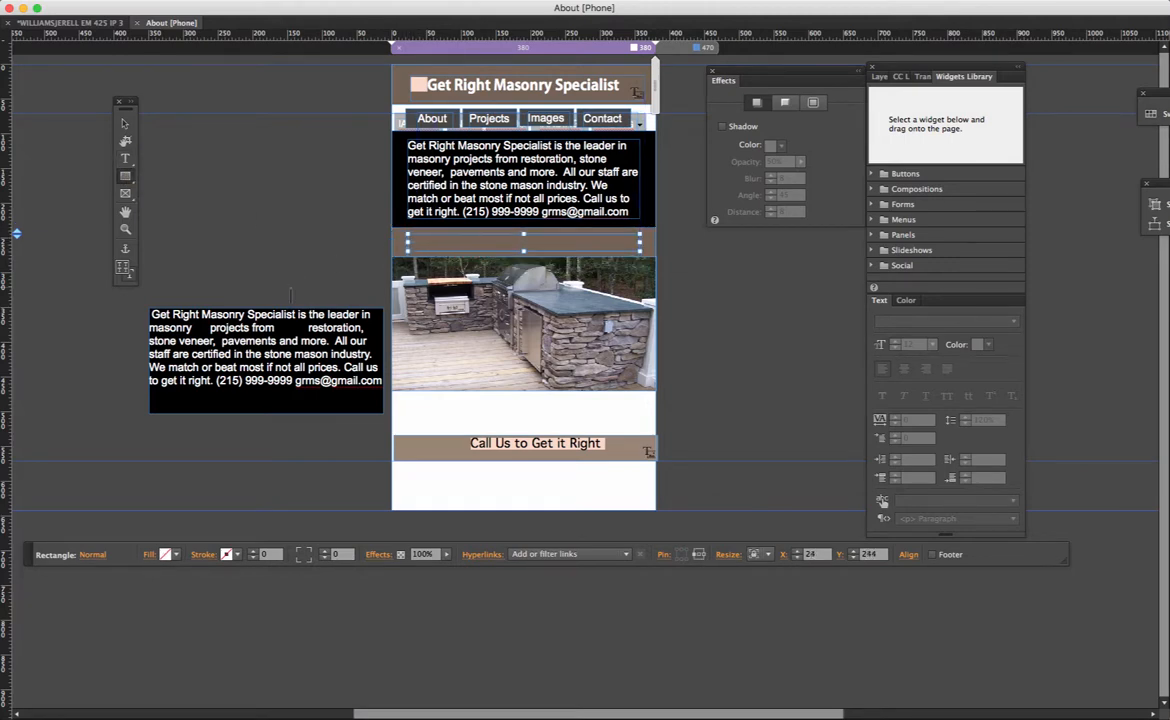
{"action": "left_click", "coordinate": [166, 554]}
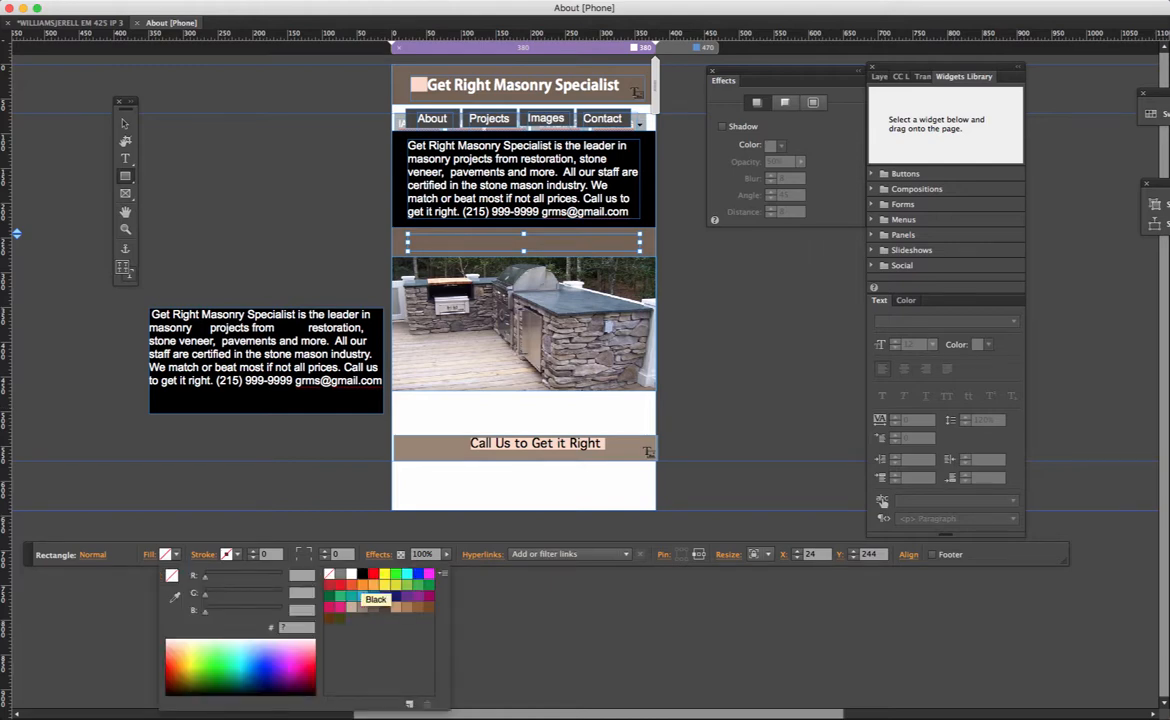
{"action": "left_click", "coordinate": [351, 574]}
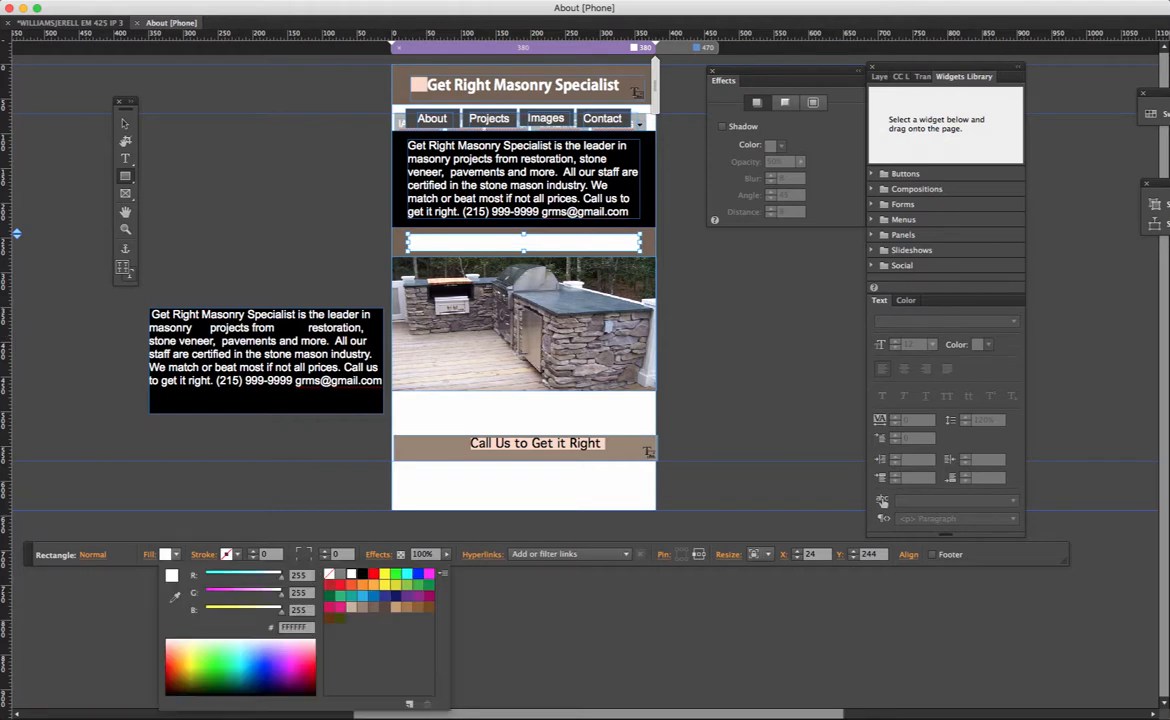
{"action": "left_click", "coordinate": [329, 574]}
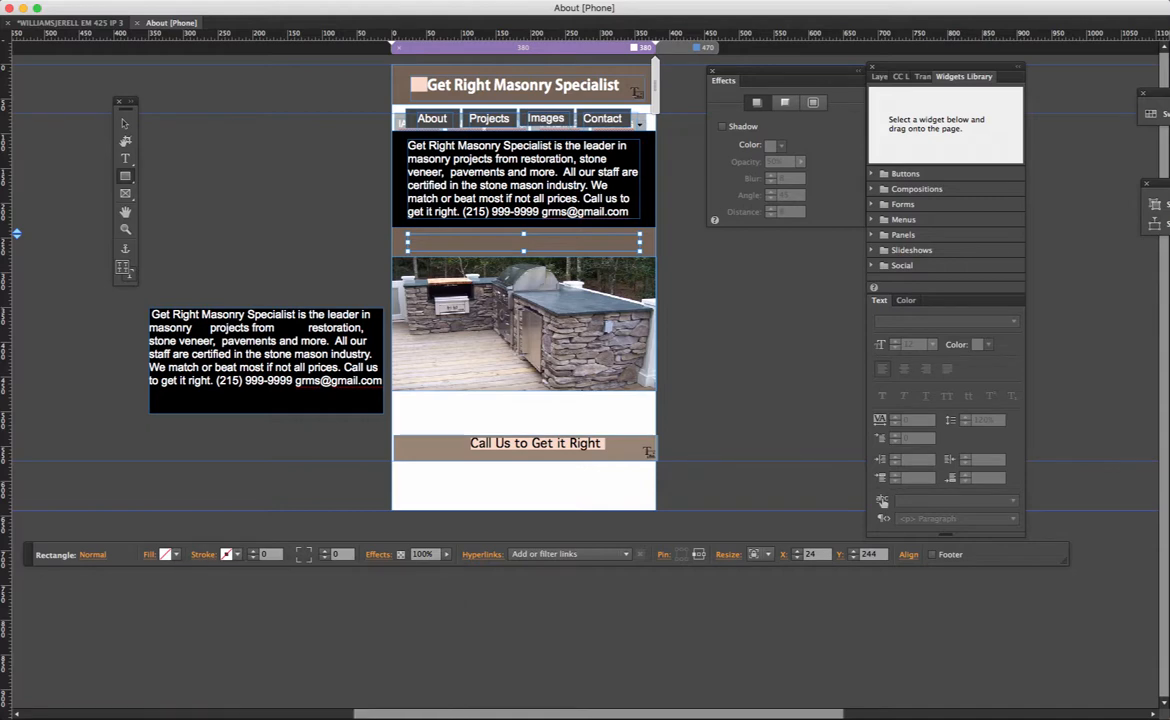
Step: Try a white 1 px stroke on the inner rectangle, reset the stroke to none and discard the rectangle
{"action": "left_click", "coordinate": [227, 554]}
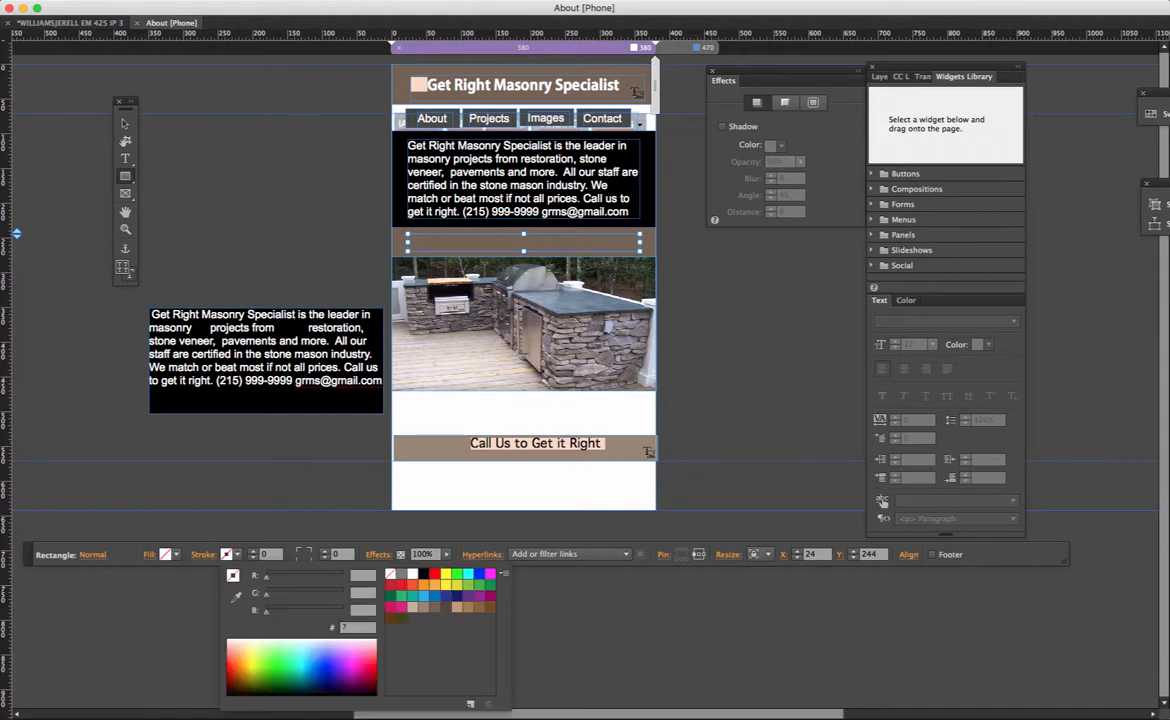
{"action": "left_click", "coordinate": [412, 574]}
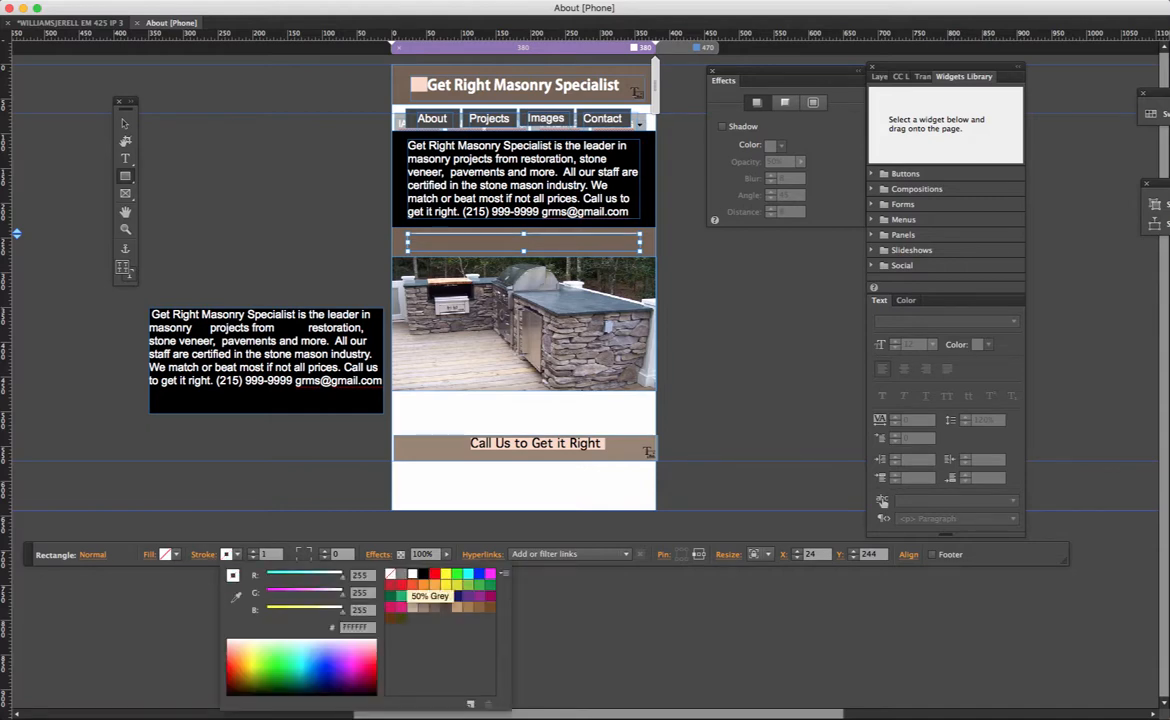
{"action": "left_click", "coordinate": [100, 0]}
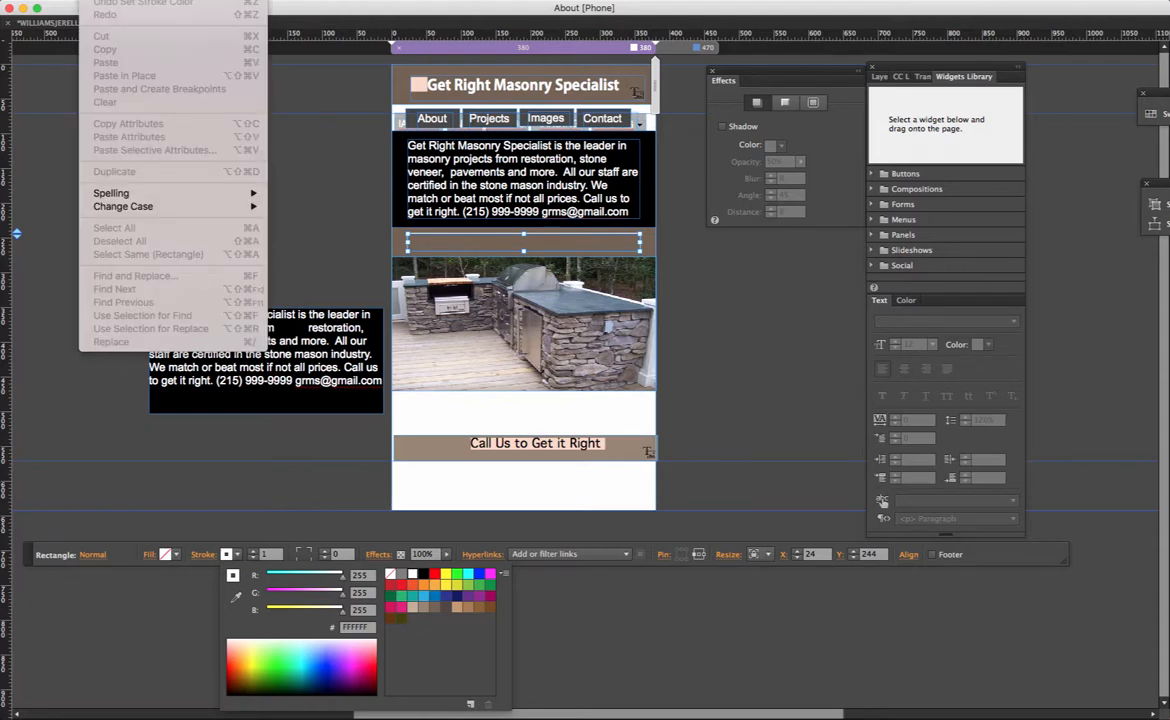
{"action": "key", "text": "Escape"}
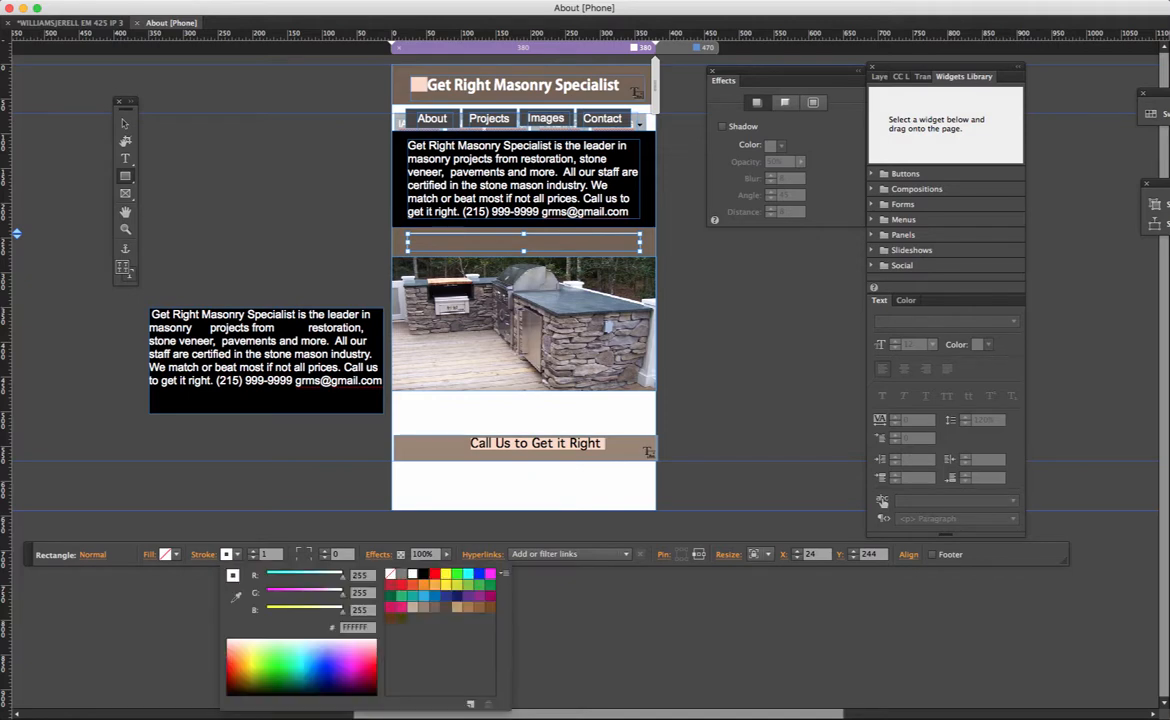
{"action": "key", "text": "Escape"}
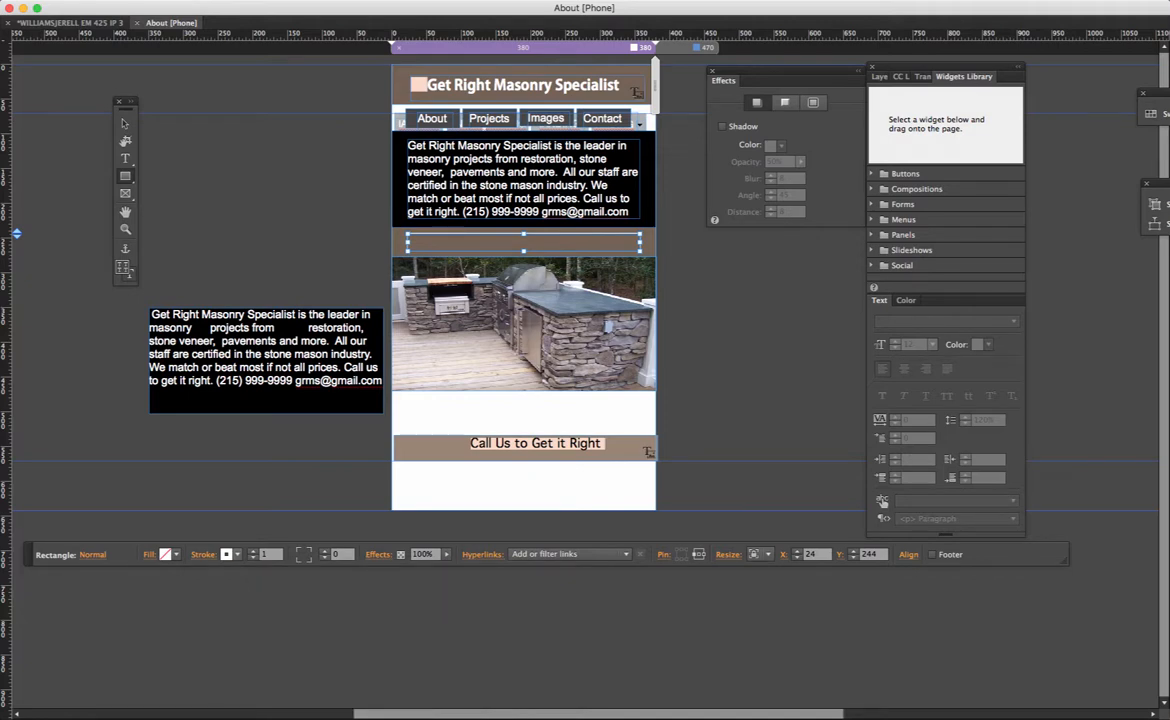
{"action": "left_click", "coordinate": [229, 554]}
{"action": "left_click", "coordinate": [390, 574]}
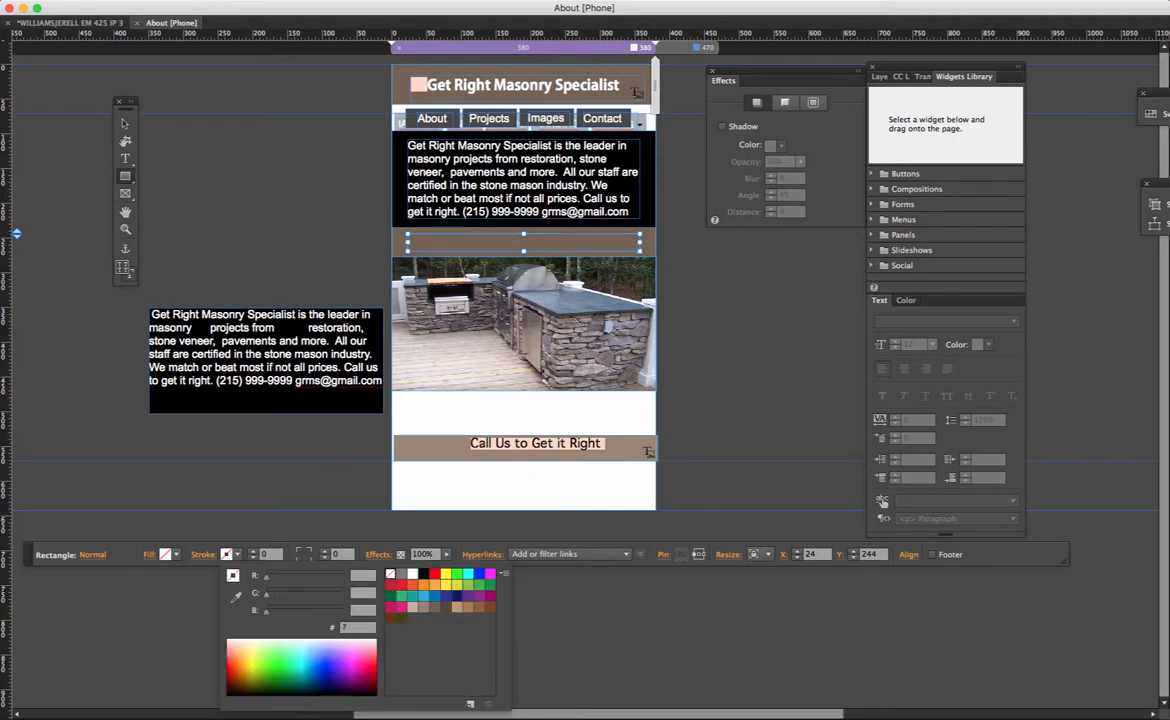
{"action": "key", "text": "Escape"}
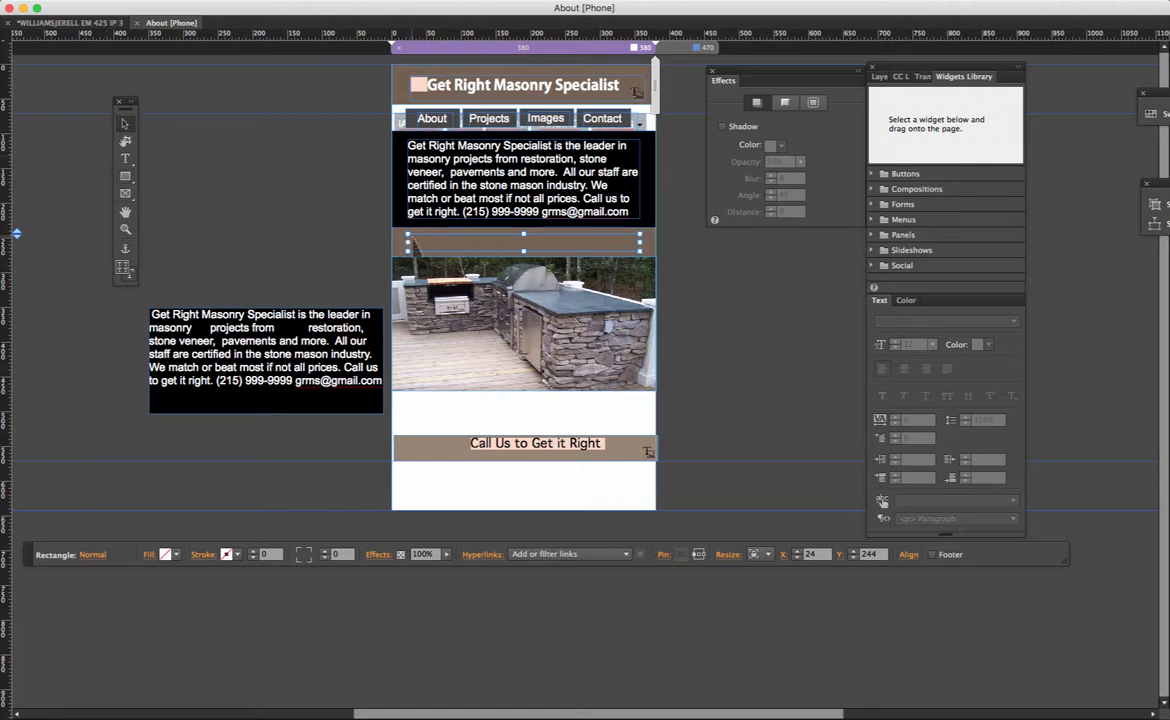
{"action": "key", "text": "Escape"}
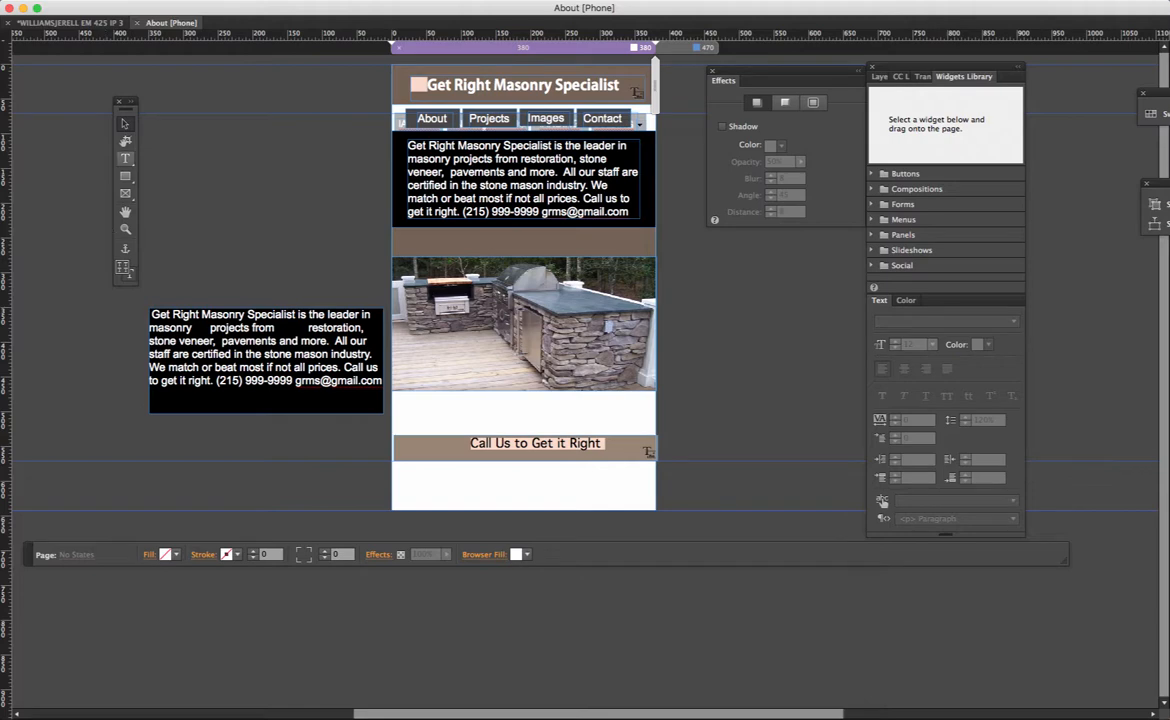
Step: Add a text frame reading "Call Us to Get it Right" across the brown band and color its text white
{"action": "key", "text": "t"}
{"action": "left_click_drag", "start_coordinate": [417, 234], "coordinate": [645, 258]}
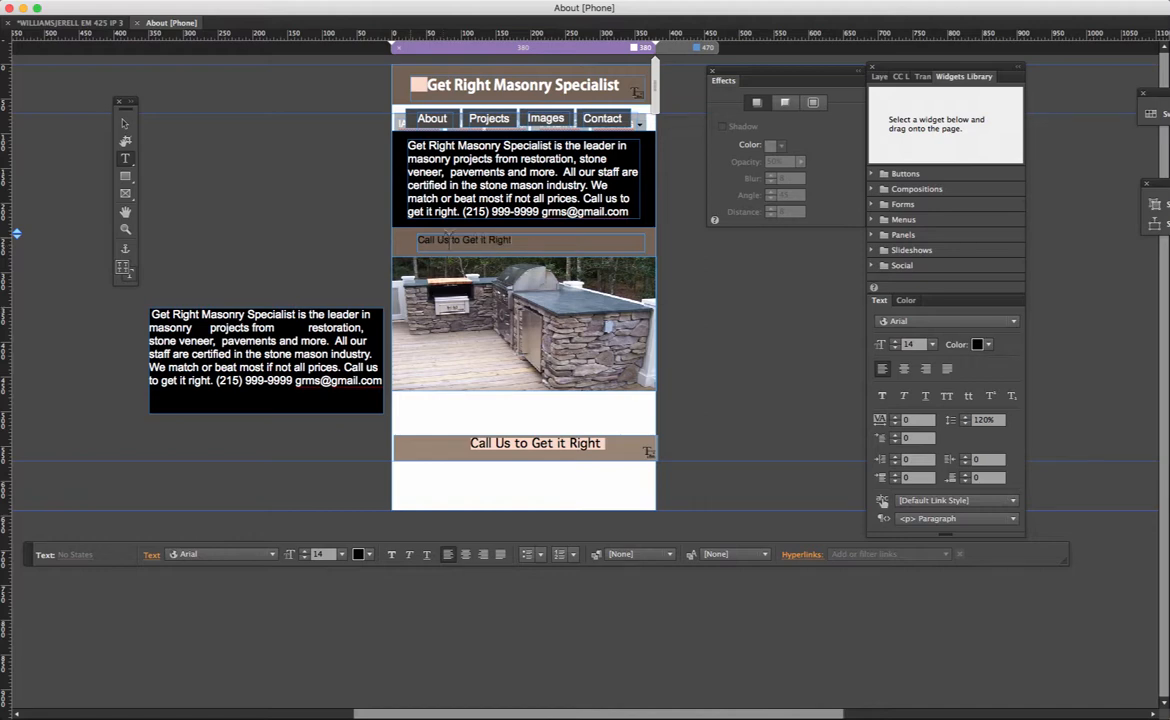
{"action": "left_click_drag", "start_coordinate": [538, 241], "coordinate": [395, 226]}
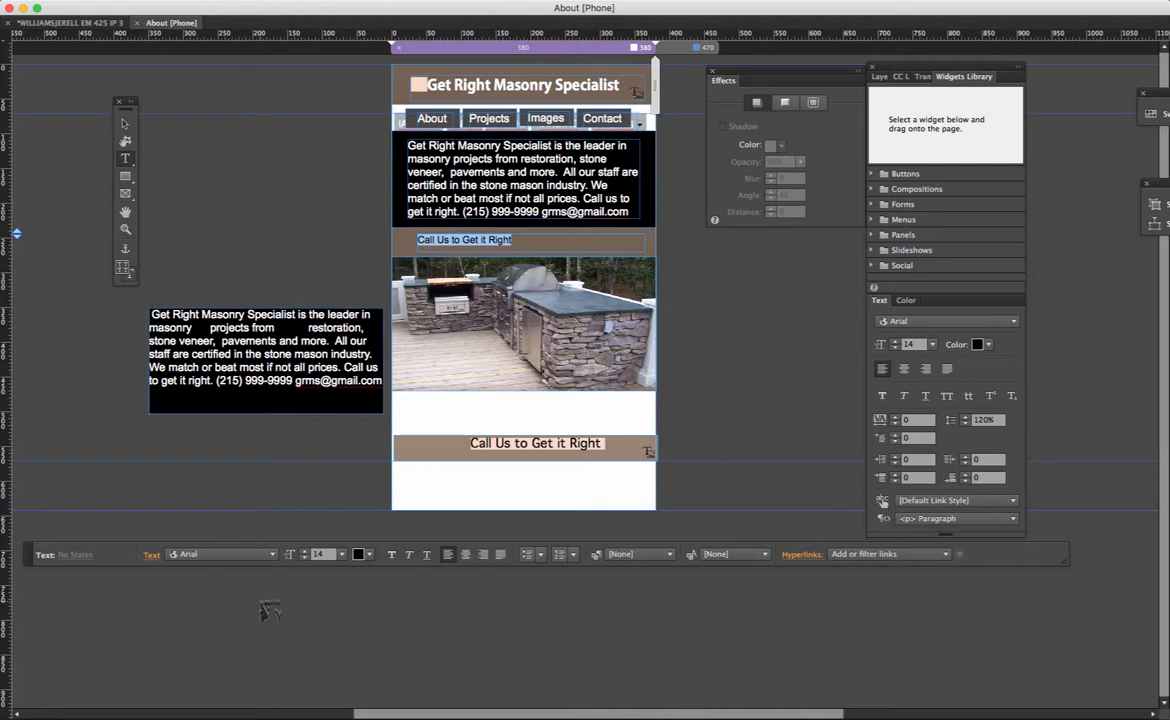
{"action": "left_click", "coordinate": [361, 554]}
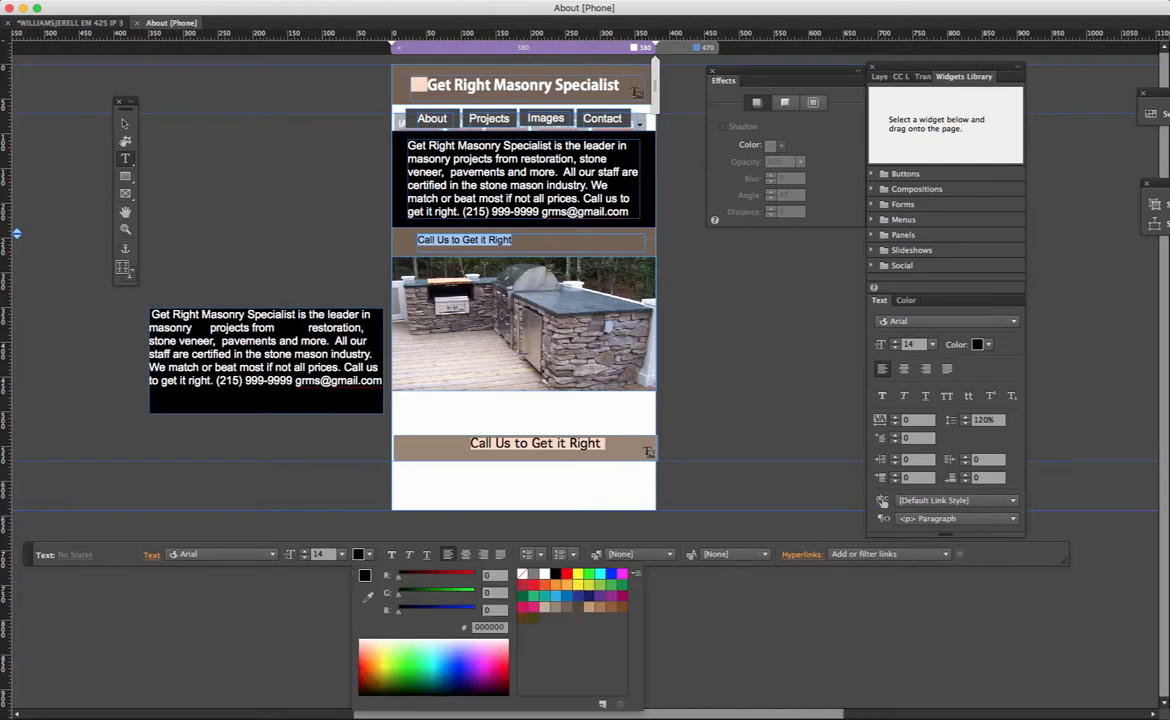
{"action": "left_click", "coordinate": [533, 574]}
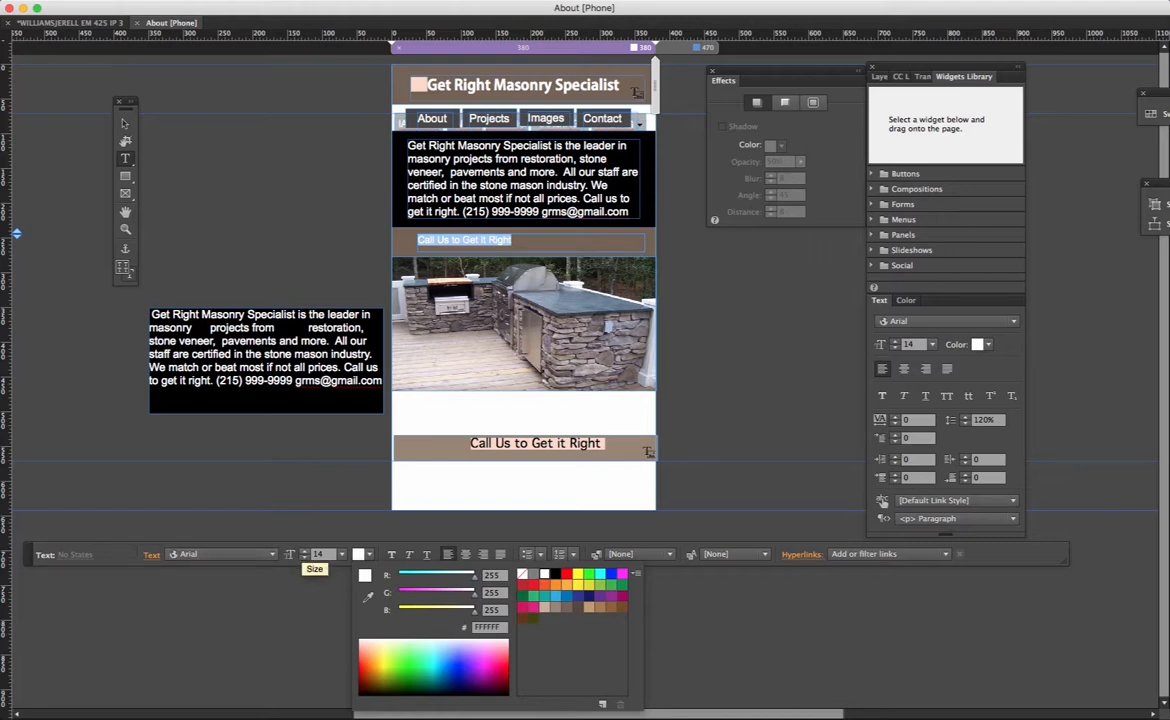
Step: Enlarge the brown band's "Call Us to Get it Right" text to size 24 and finish editing it
{"action": "left_click", "coordinate": [296, 551]}
{"action": "left_click", "coordinate": [296, 551]}
{"action": "left_click", "coordinate": [296, 551]}
{"action": "left_click", "coordinate": [296, 551]}
{"action": "left_click", "coordinate": [296, 551]}
{"action": "left_click", "coordinate": [296, 551]}
{"action": "left_click", "coordinate": [296, 551]}
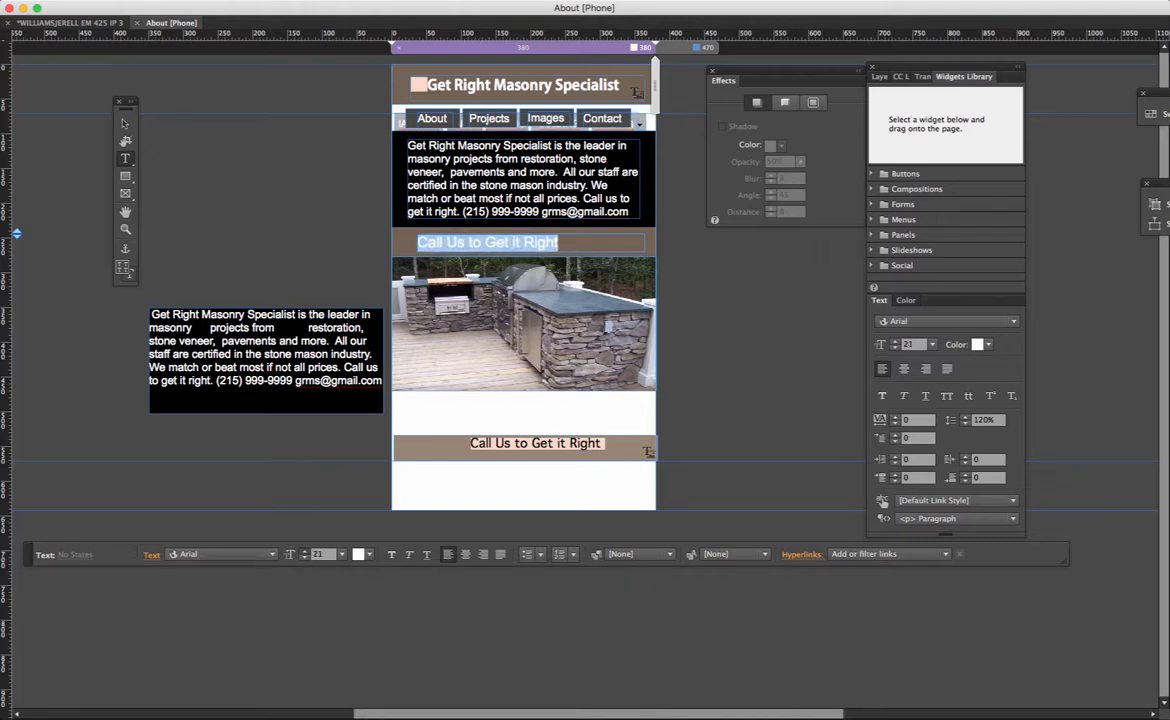
{"action": "left_click", "coordinate": [296, 551]}
{"action": "left_click", "coordinate": [296, 551]}
{"action": "left_click", "coordinate": [296, 551]}
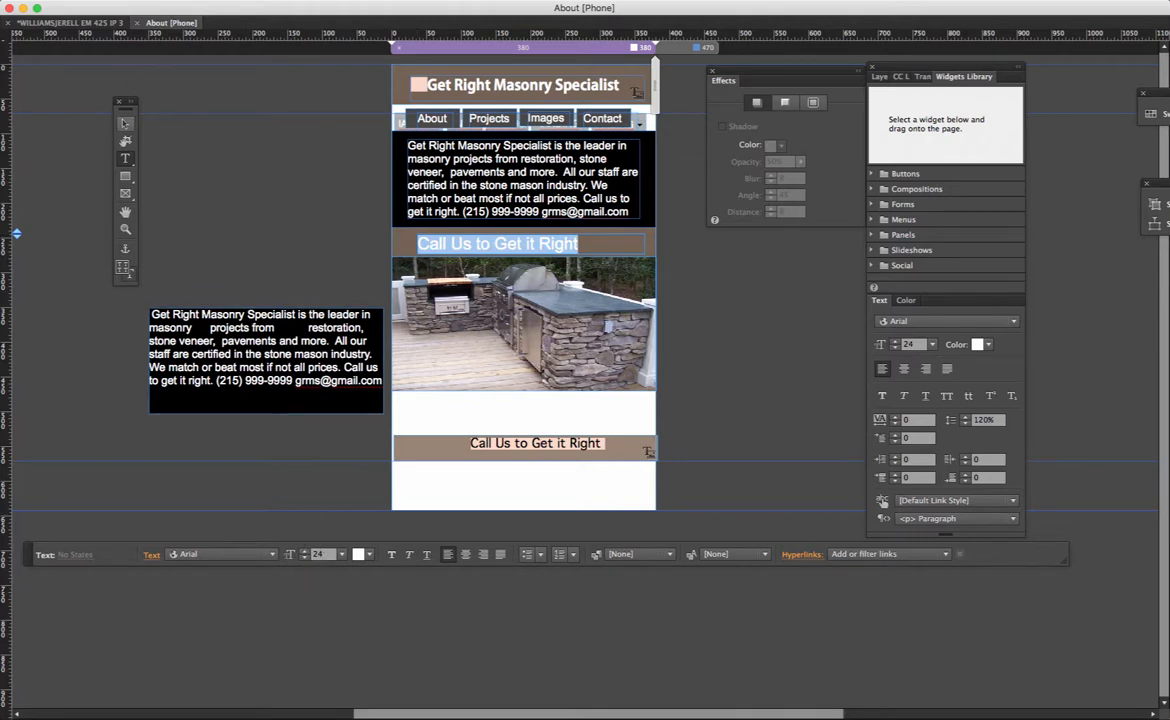
{"action": "key", "text": "Escape"}
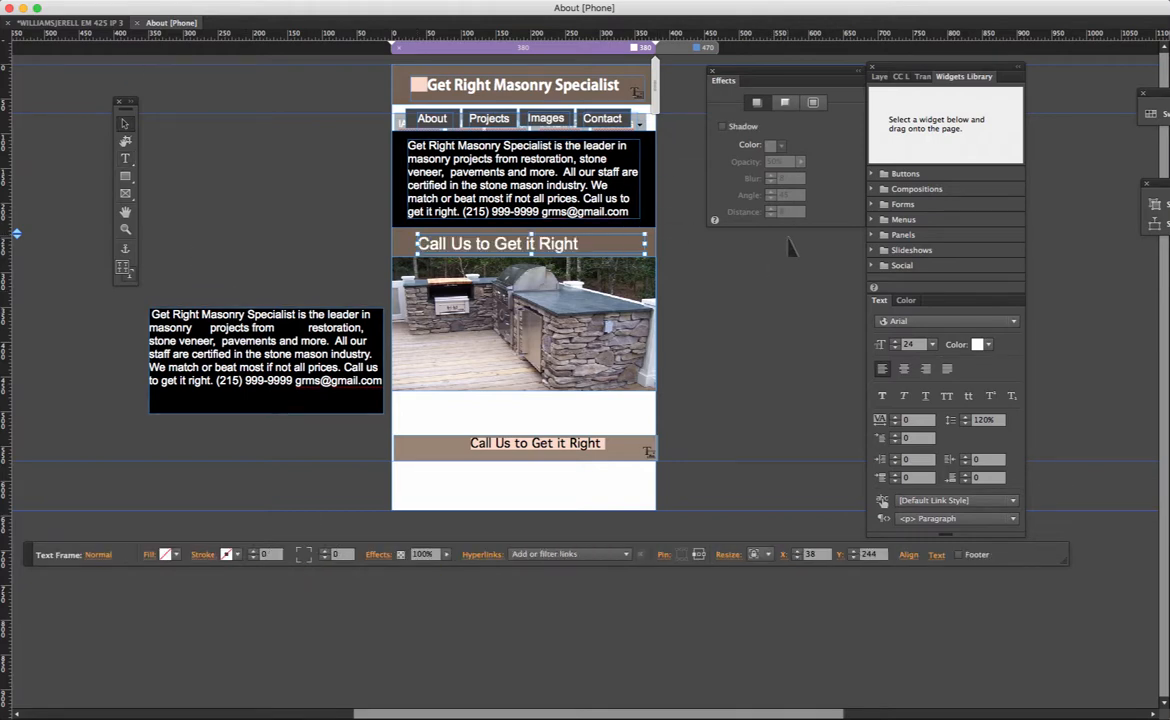
Step: Narrow the call-to-action text frame from its right side and move it to about X 59, Y 241 on the brown band
{"action": "left_click_drag", "start_coordinate": [646, 244], "coordinate": [598, 245]}
{"action": "key", "text": "Right"}
{"action": "key", "text": "Right"}
{"action": "key", "text": "Right"}
{"action": "key", "text": "Right"}
{"action": "key", "text": "Right"}
{"action": "key", "text": "Right"}
{"action": "key", "text": "Right"}
{"action": "key", "text": "Right"}
{"action": "key", "text": "Right"}
{"action": "key", "text": "Right"}
{"action": "key", "text": "Right"}
{"action": "key", "text": "Right"}
{"action": "key", "text": "Right"}
{"action": "key", "text": "Right"}
{"action": "key", "text": "Right"}
{"action": "key", "text": "Right"}
{"action": "key", "text": "Right"}
{"action": "key", "text": "Right"}
{"action": "key", "text": "Right"}
{"action": "key", "text": "Right"}
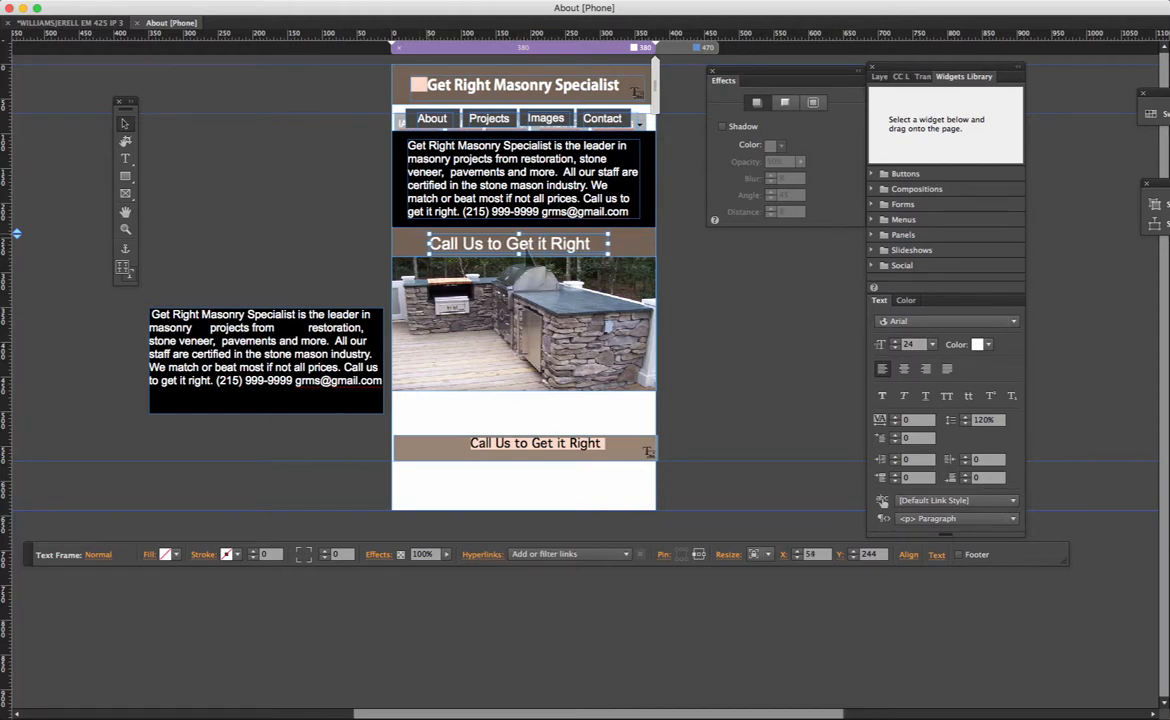
{"action": "key", "text": "Right"}
{"action": "key", "text": "Right"}
{"action": "key", "text": "Right"}
{"action": "key", "text": "Up"}
{"action": "key", "text": "Up"}
{"action": "key", "text": "Up"}
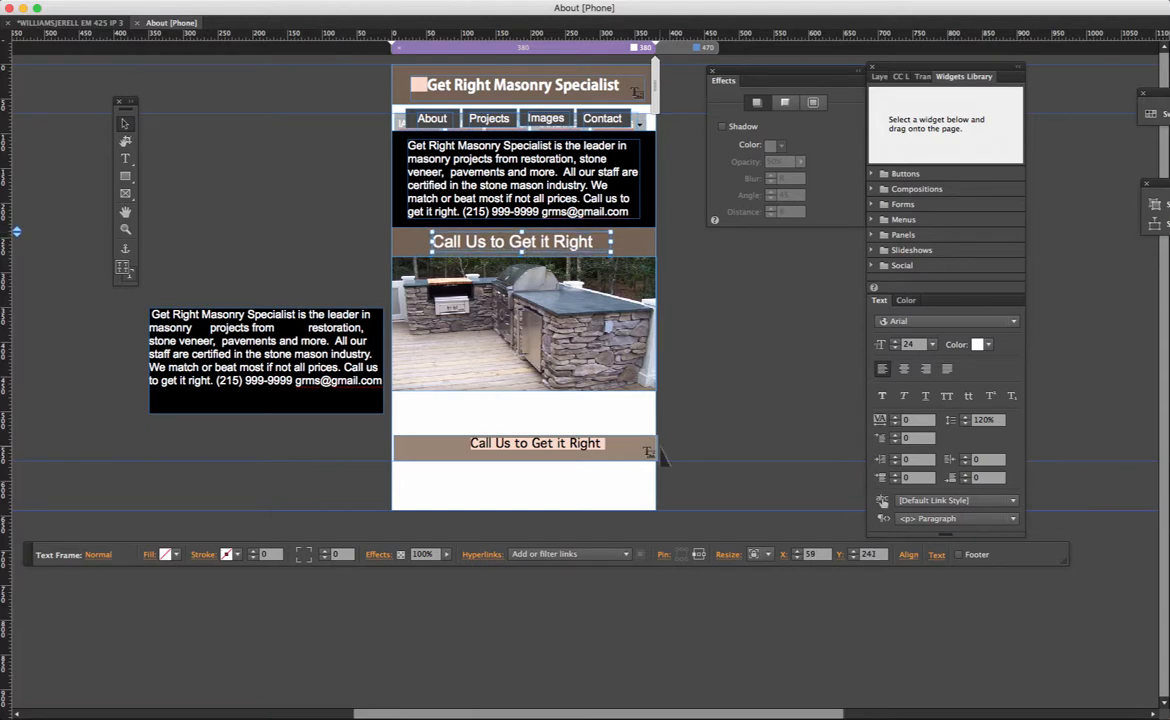
Step: Delete the old "Call Us to Get it Right" bar below the kitchen photo
{"action": "left_click", "coordinate": [572, 482]}
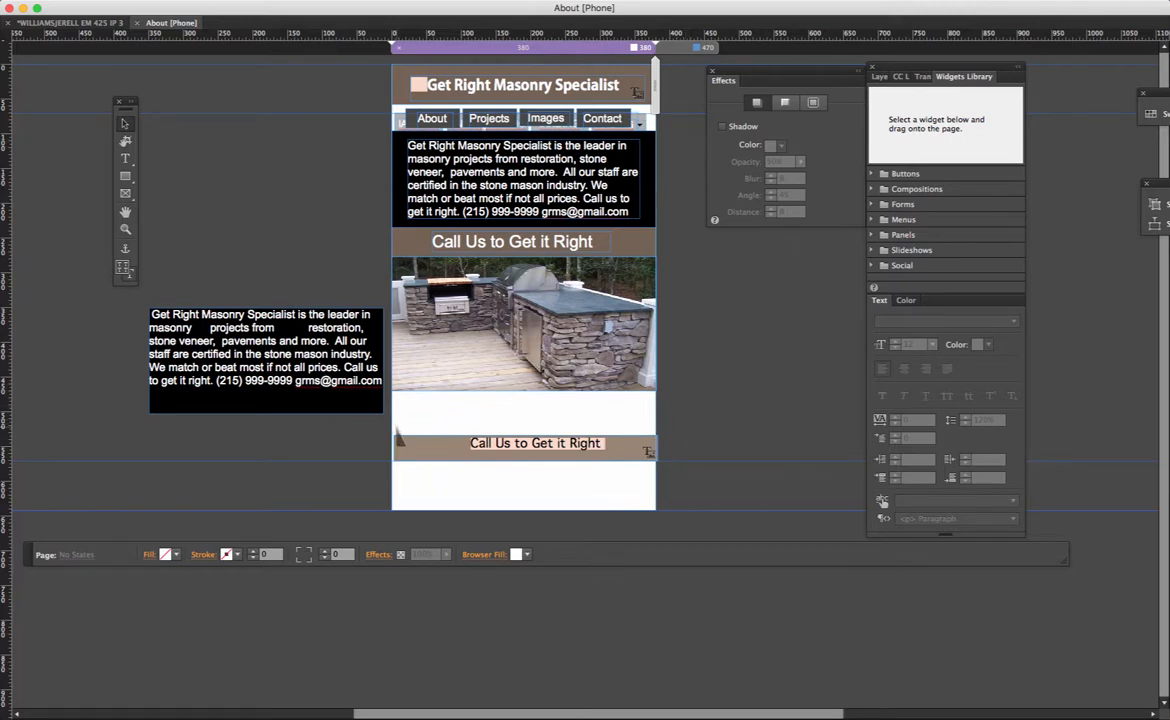
{"action": "left_click", "coordinate": [606, 450]}
{"action": "key", "text": "Delete"}
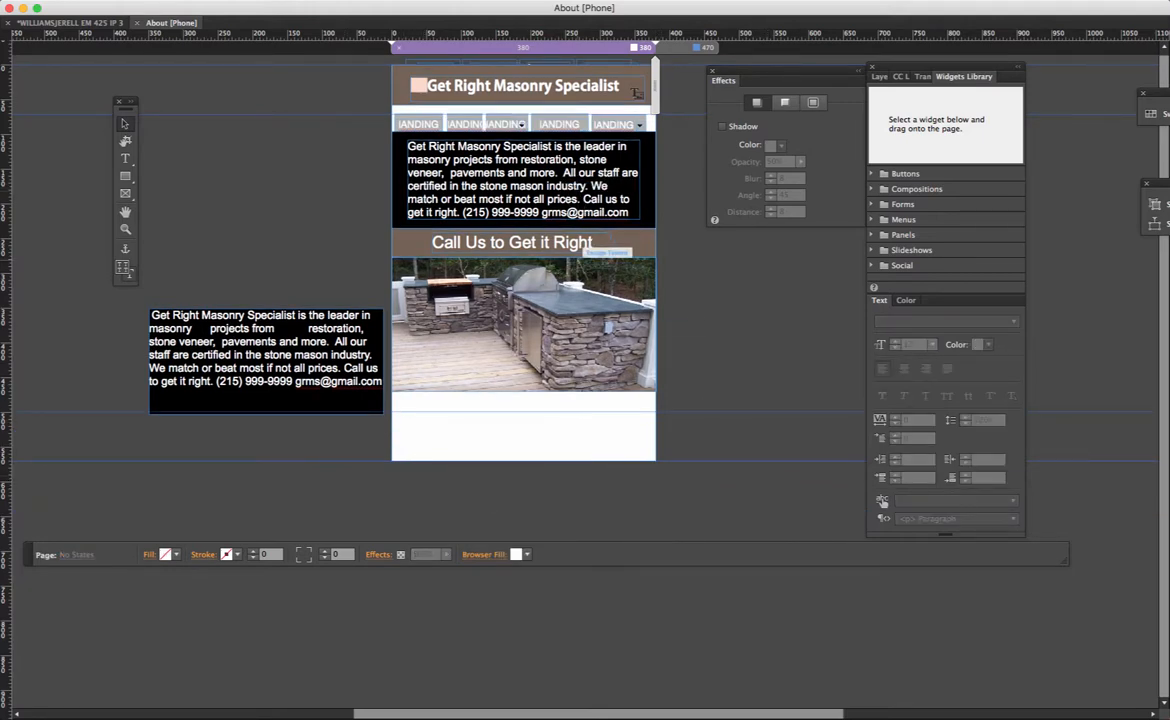
Step: Nudge the call-to-action text on the brown band right to about X 65
{"action": "left_click", "coordinate": [565, 242]}
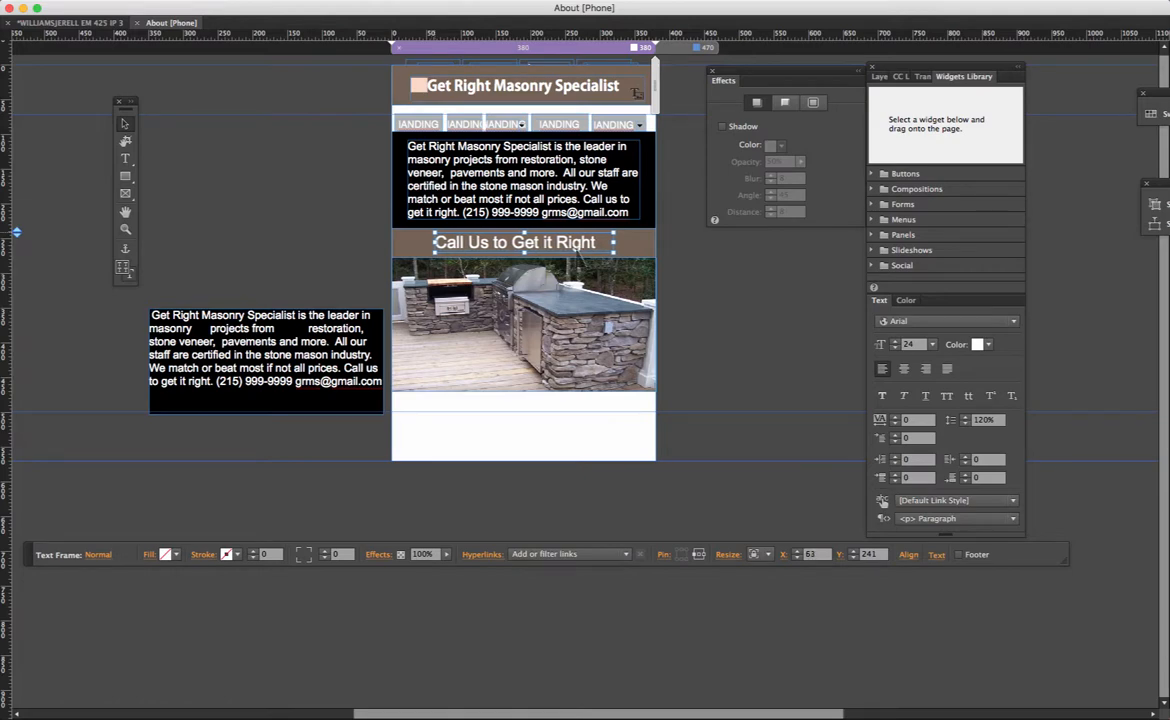
{"action": "key", "text": "Right"}
{"action": "key", "text": "Right"}
{"action": "key", "text": "Right"}
{"action": "key", "text": "Right"}
{"action": "key", "text": "Right"}
{"action": "key", "text": "Right"}
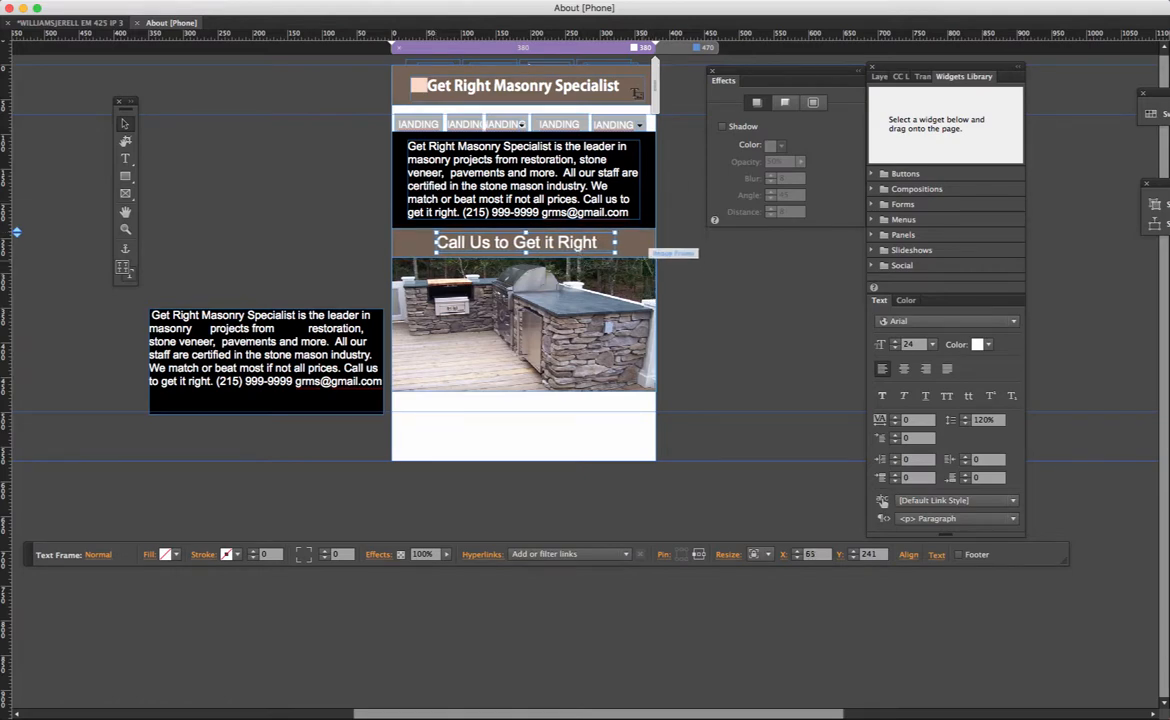
Step: Add a horizontal guide at Y 114 near the top of the introduction block
{"action": "left_click", "coordinate": [648, 252]}
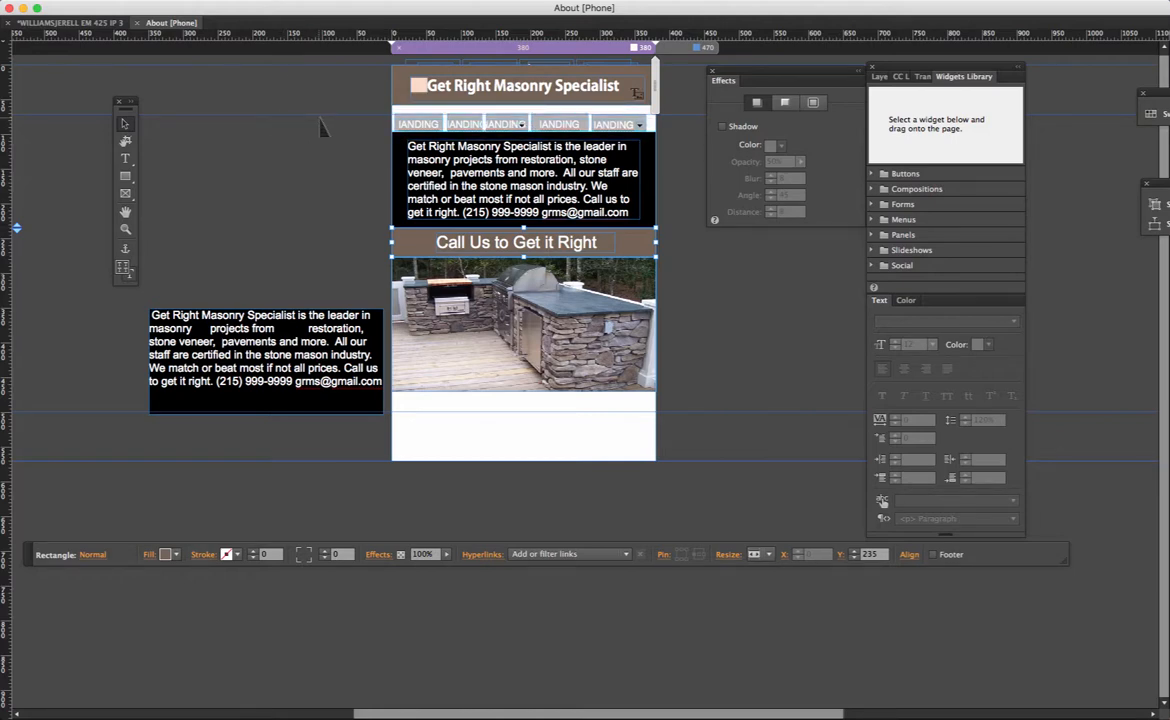
{"action": "left_click", "coordinate": [316, 160]}
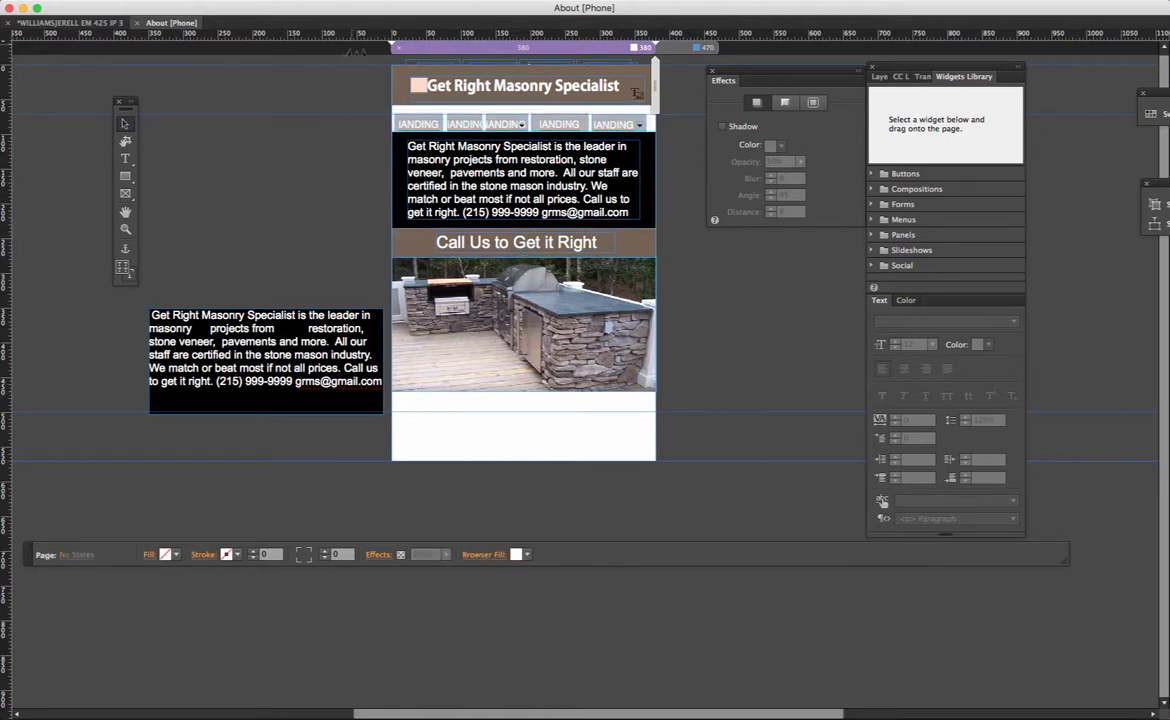
{"action": "left_click_drag", "start_coordinate": [300, 34], "coordinate": [324, 148]}
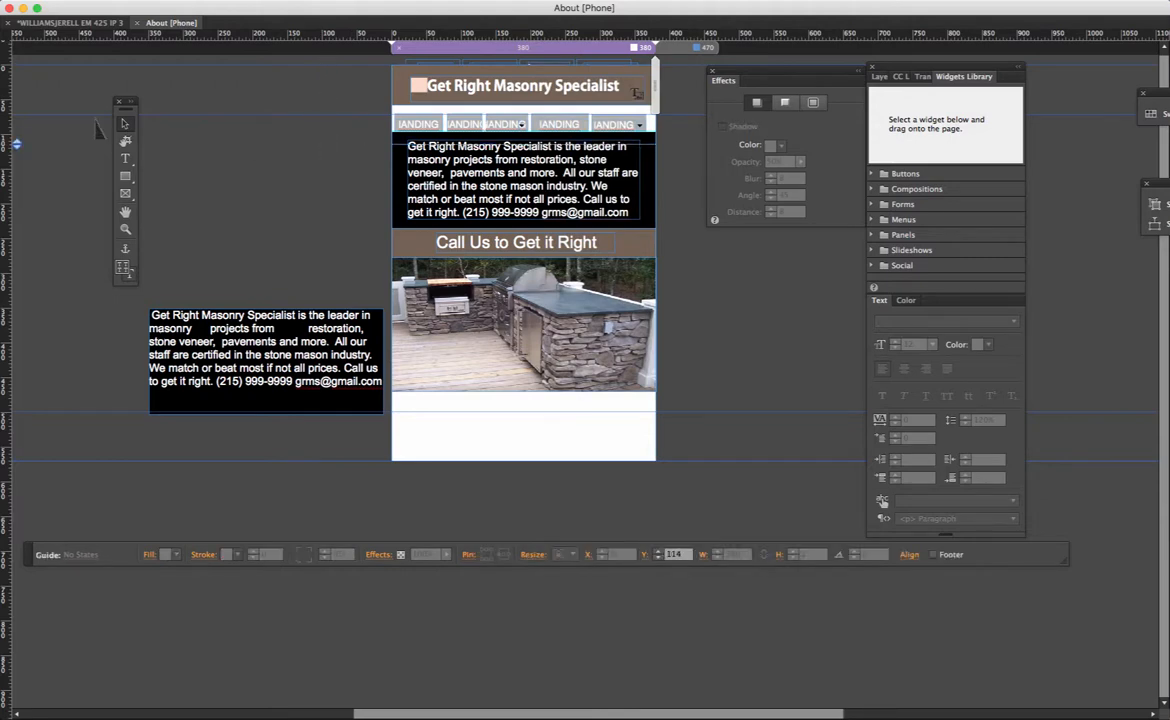
{"action": "left_click", "coordinate": [278, 132]}
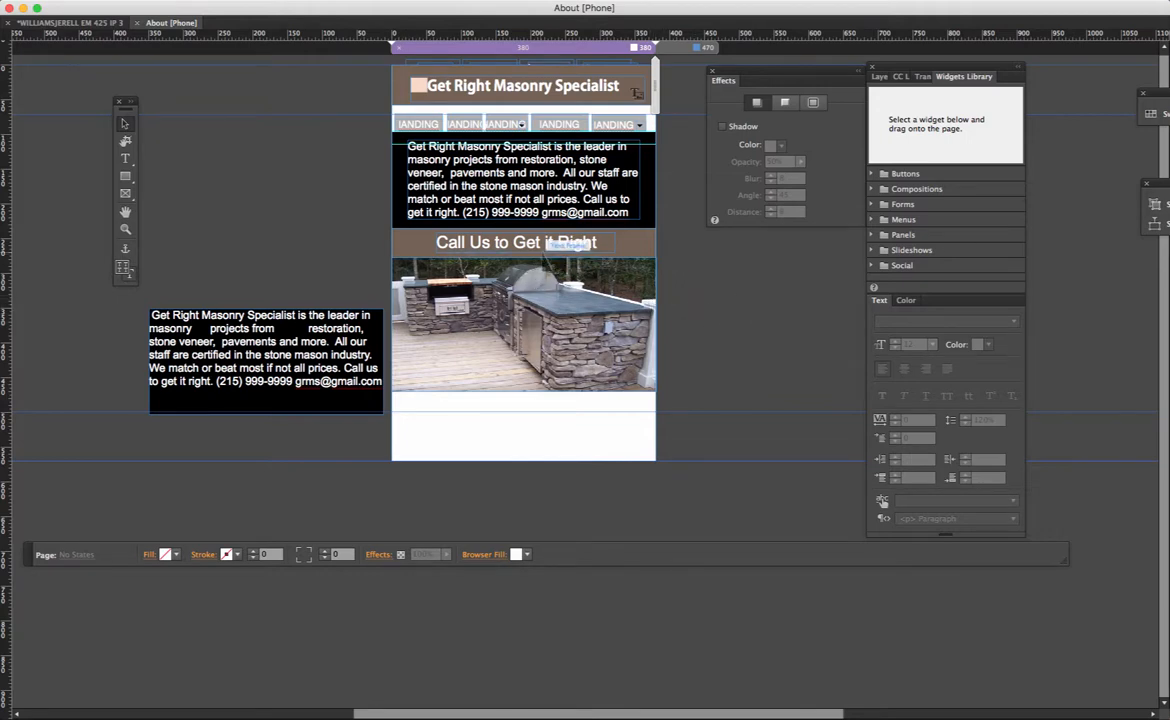
Step: Nudge the "Call Us to Get it Right" text on the brown band right and down to X 71, Y 242
{"action": "left_click", "coordinate": [497, 241]}
{"action": "key", "text": "Right"}
{"action": "key", "text": "Right"}
{"action": "key", "text": "Right"}
{"action": "key", "text": "Right"}
{"action": "key", "text": "Right"}
{"action": "key", "text": "Right"}
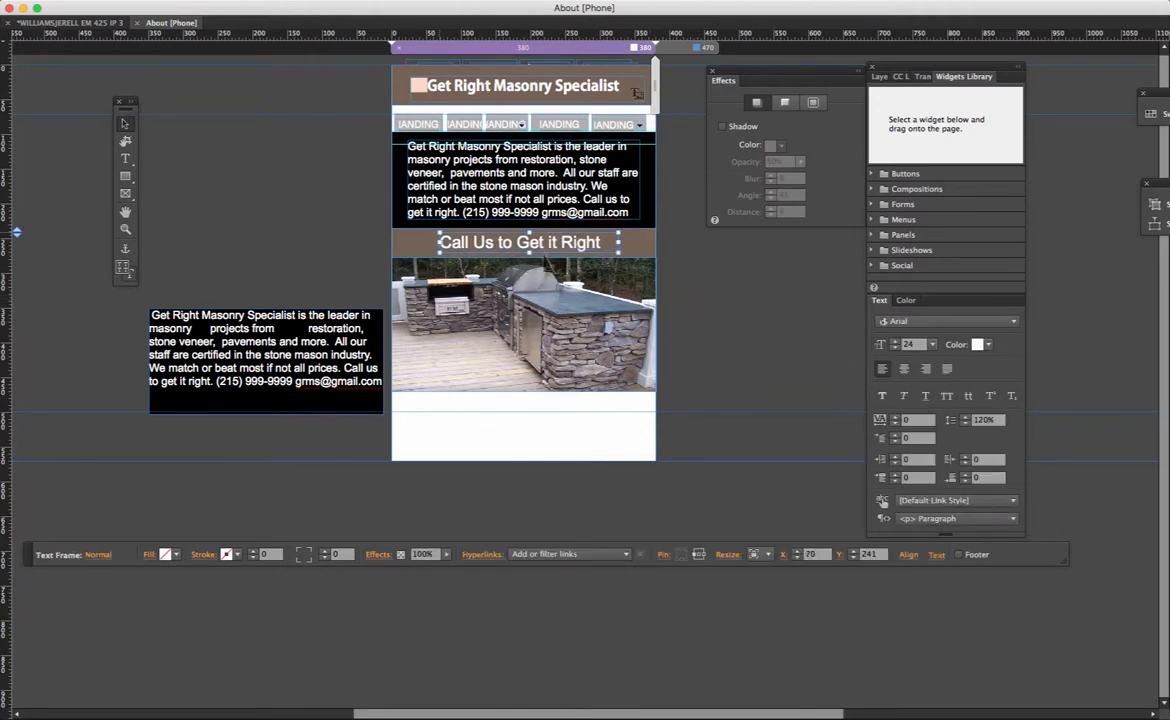
{"action": "key", "text": "Down"}
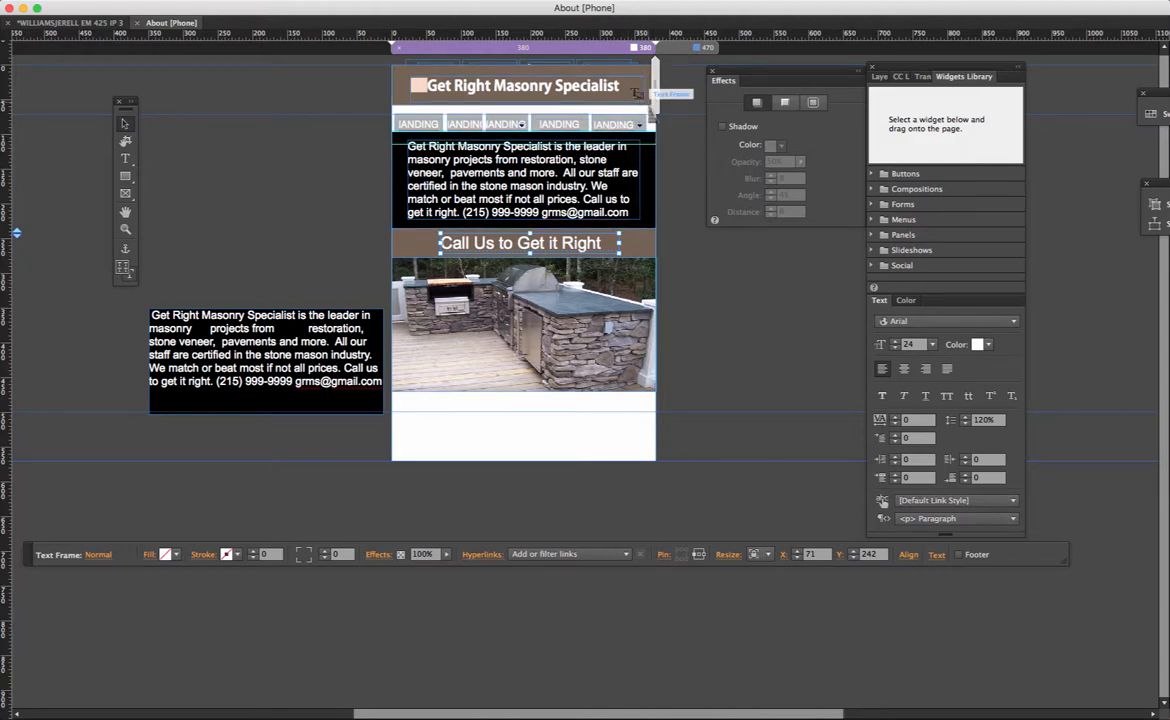
Step: Preview the page at a width of about 319 px and undo the last item move
{"action": "left_click_drag", "start_coordinate": [645, 47], "coordinate": [619, 47]}
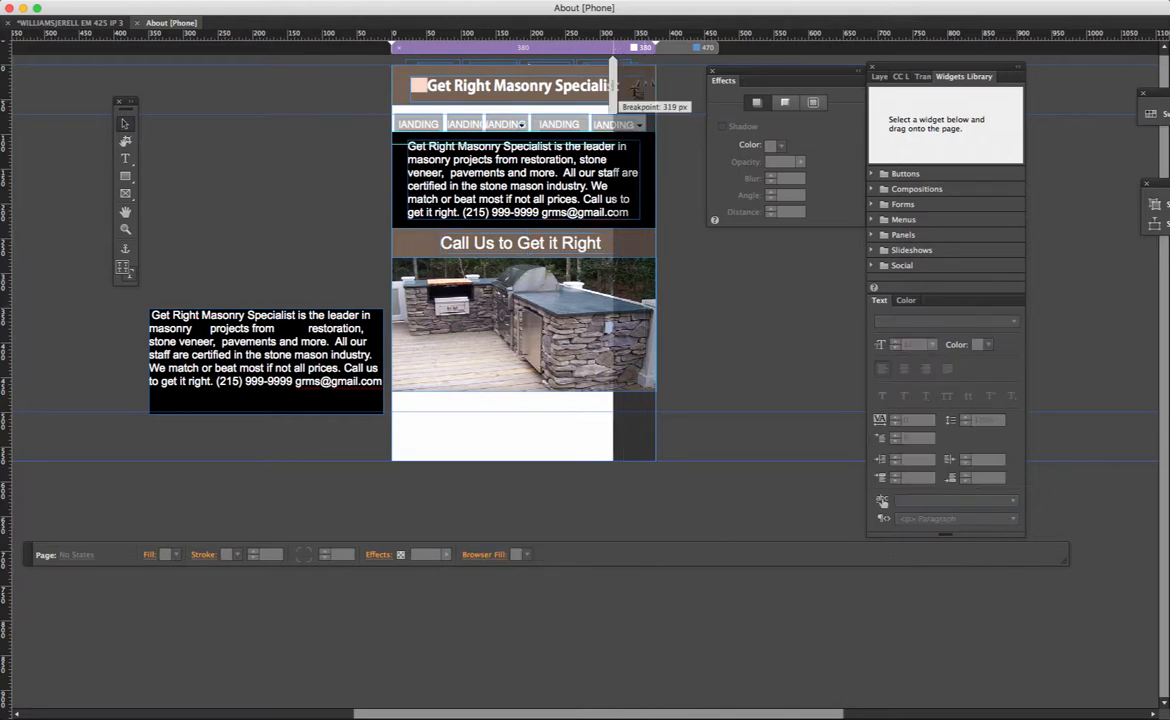
{"action": "left_click", "coordinate": [86, 0]}
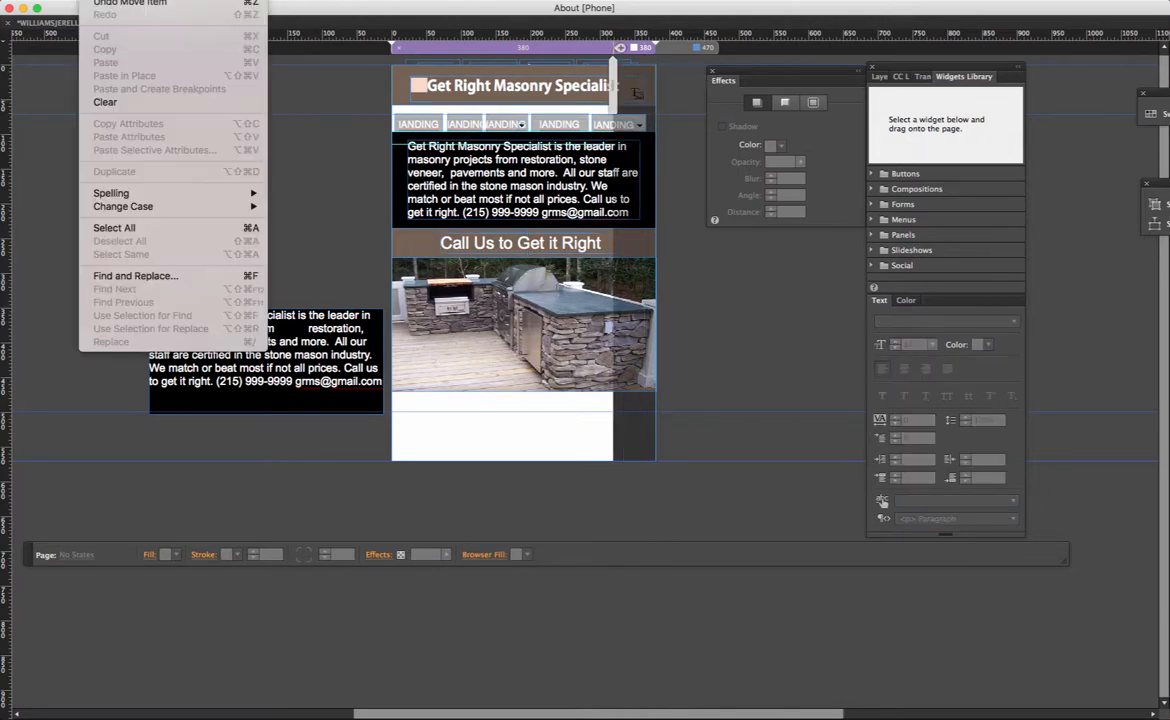
{"action": "left_click", "coordinate": [115, 3]}
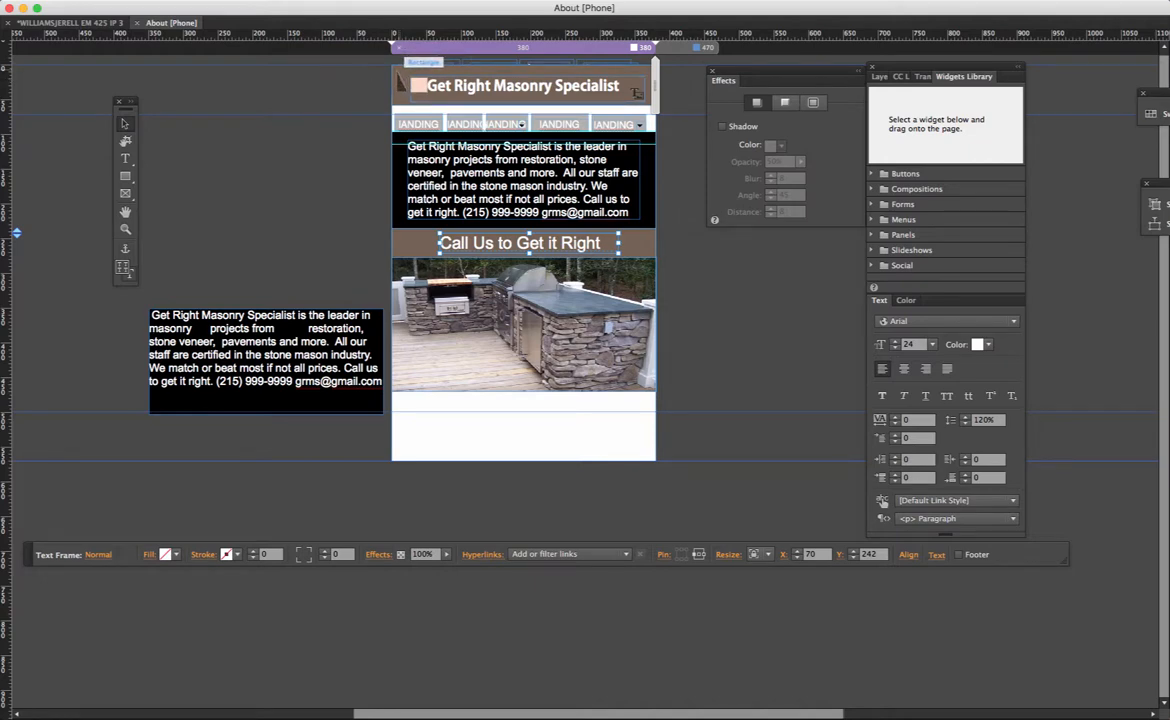
Step: Move the header title and its brown band together down to about Y 442, off the navigation buttons behind them
{"action": "left_click_drag", "start_coordinate": [375, 76], "coordinate": [533, 98]}
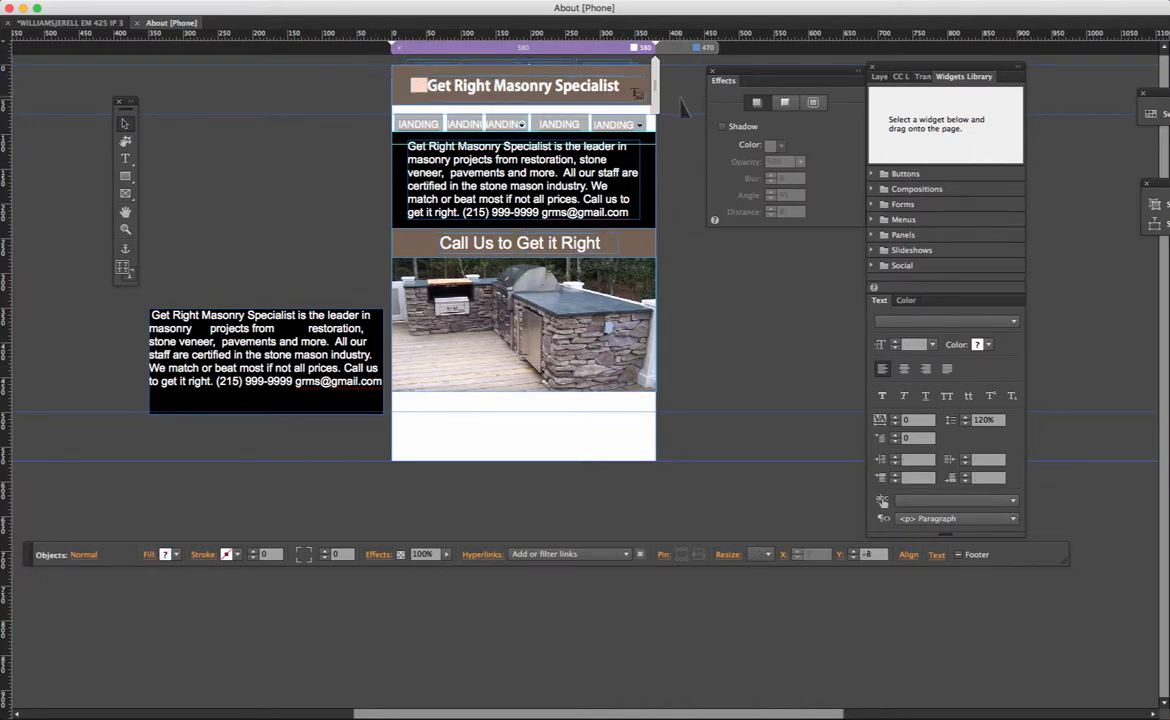
{"action": "left_click", "coordinate": [635, 92]}
{"action": "left_click", "coordinate": [576, 88]}
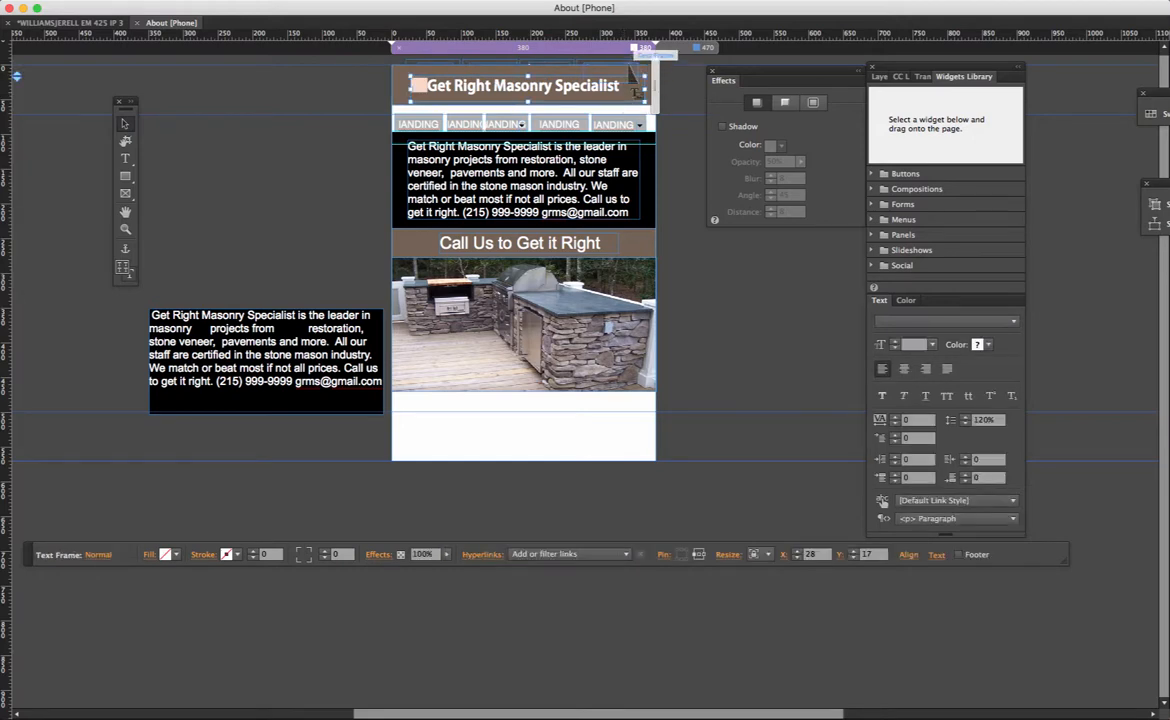
{"action": "left_click", "coordinate": [632, 92], "text": "shift"}
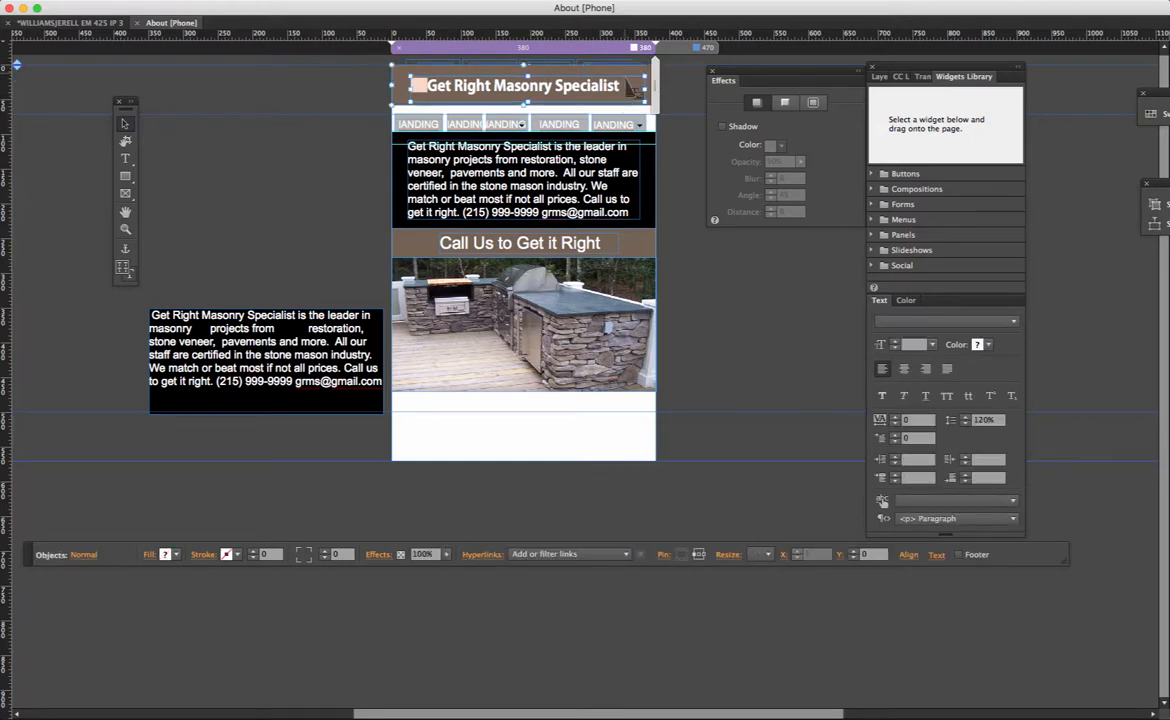
{"action": "left_click_drag", "start_coordinate": [632, 92], "coordinate": [432, 398]}
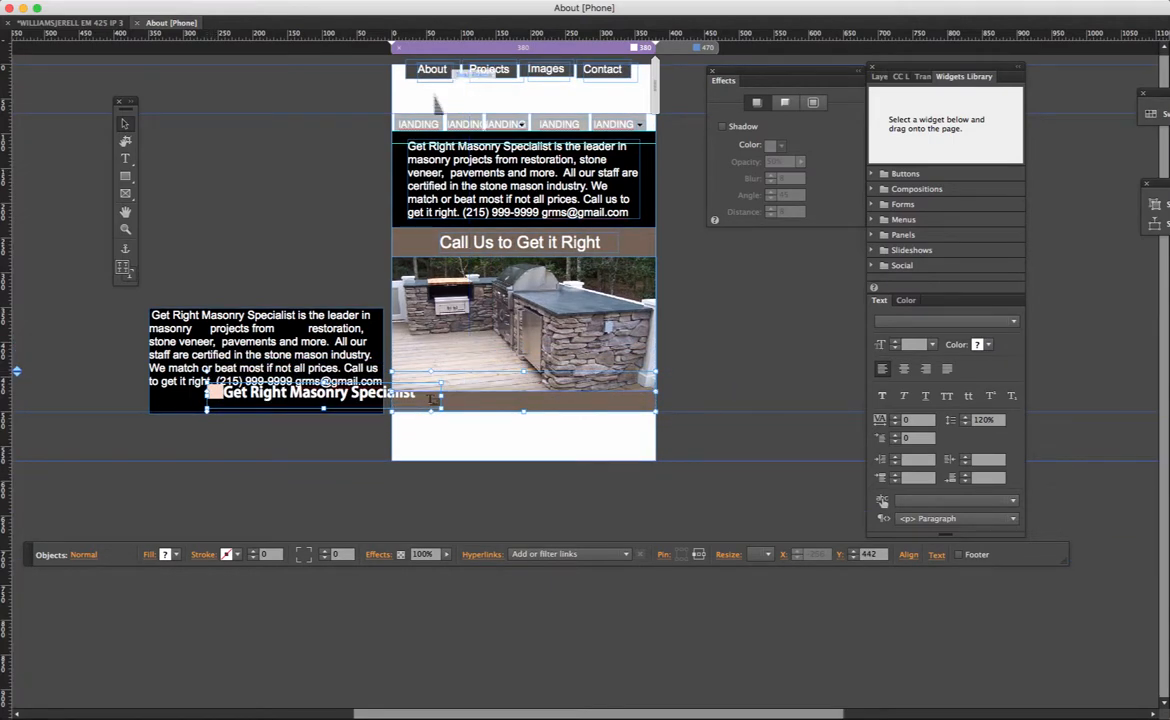
Step: Move the About, Projects, Images and Contact buttons together onto the gray menu bar at X 25, Y 70
{"action": "left_click", "coordinate": [578, 78]}
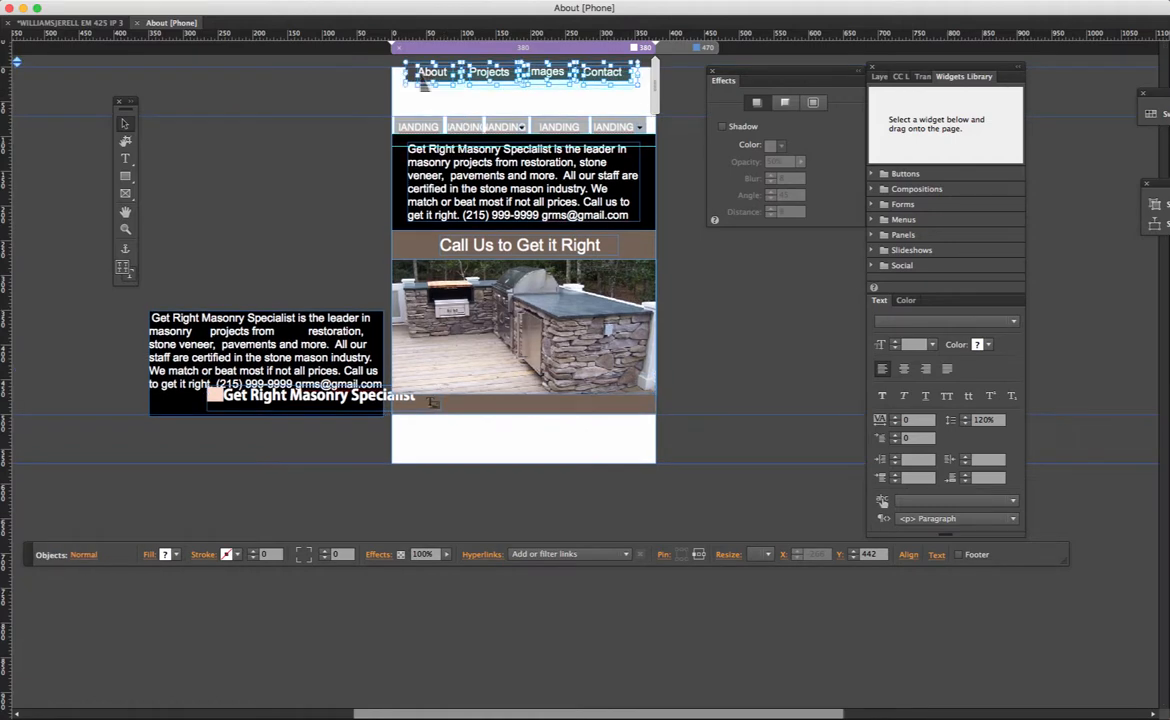
{"action": "left_click_drag", "start_coordinate": [556, 80], "coordinate": [552, 129]}
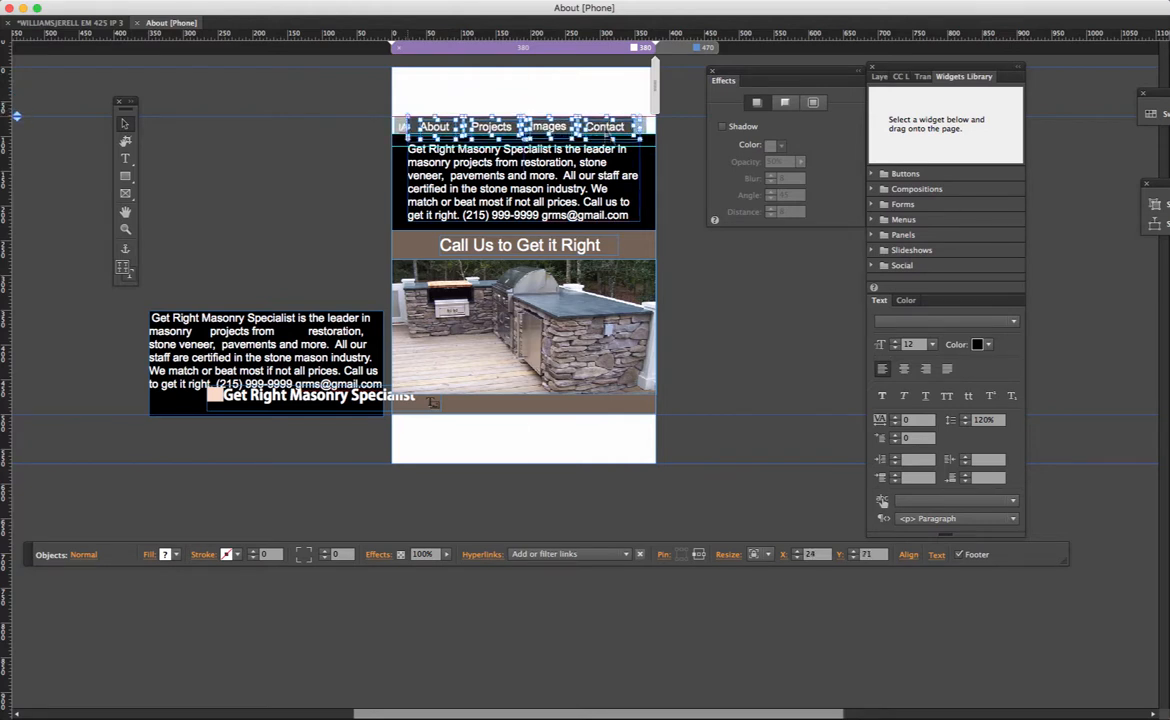
{"action": "key", "text": "Right"}
{"action": "key", "text": "Up"}
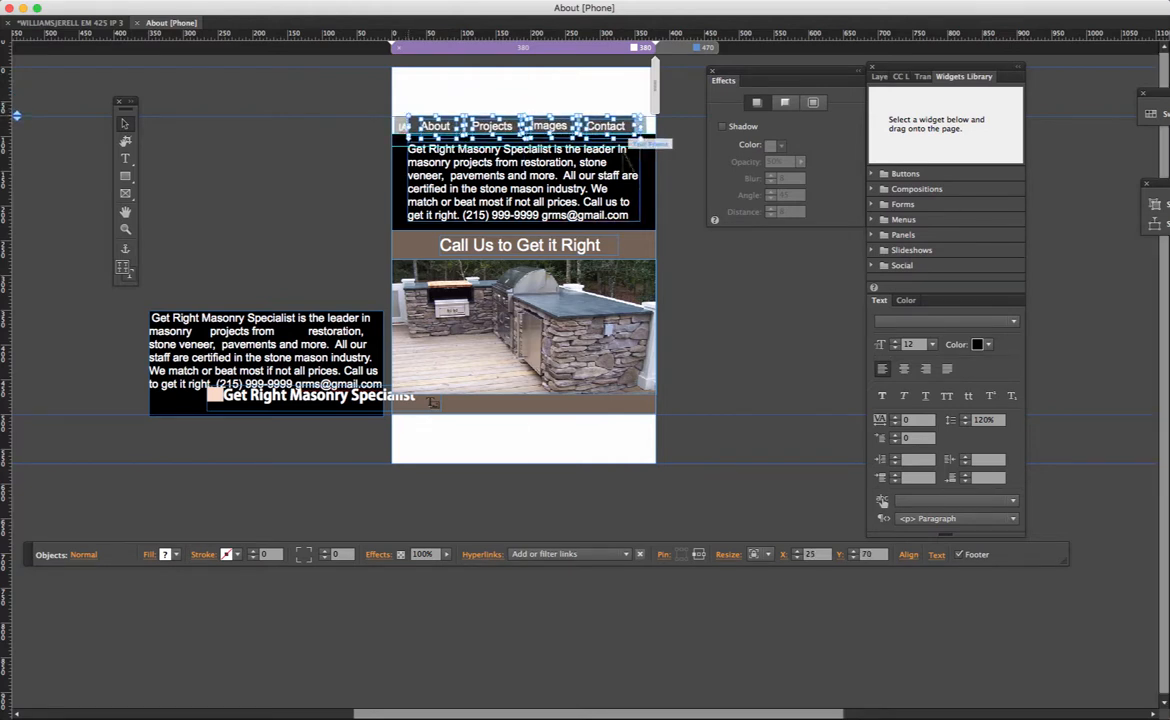
{"action": "left_click", "coordinate": [774, 365]}
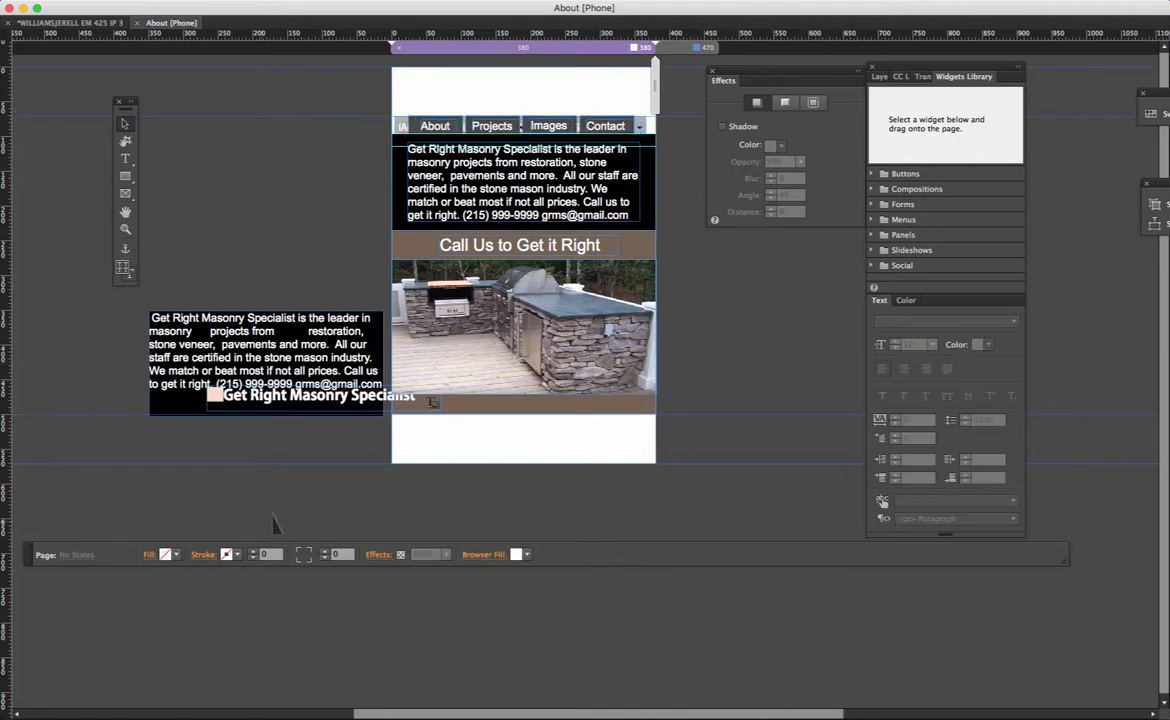
Step: Return the brown header band to the page top at Y 1 and place the header title on it at about X 32, Y 15
{"action": "left_click", "coordinate": [605, 408]}
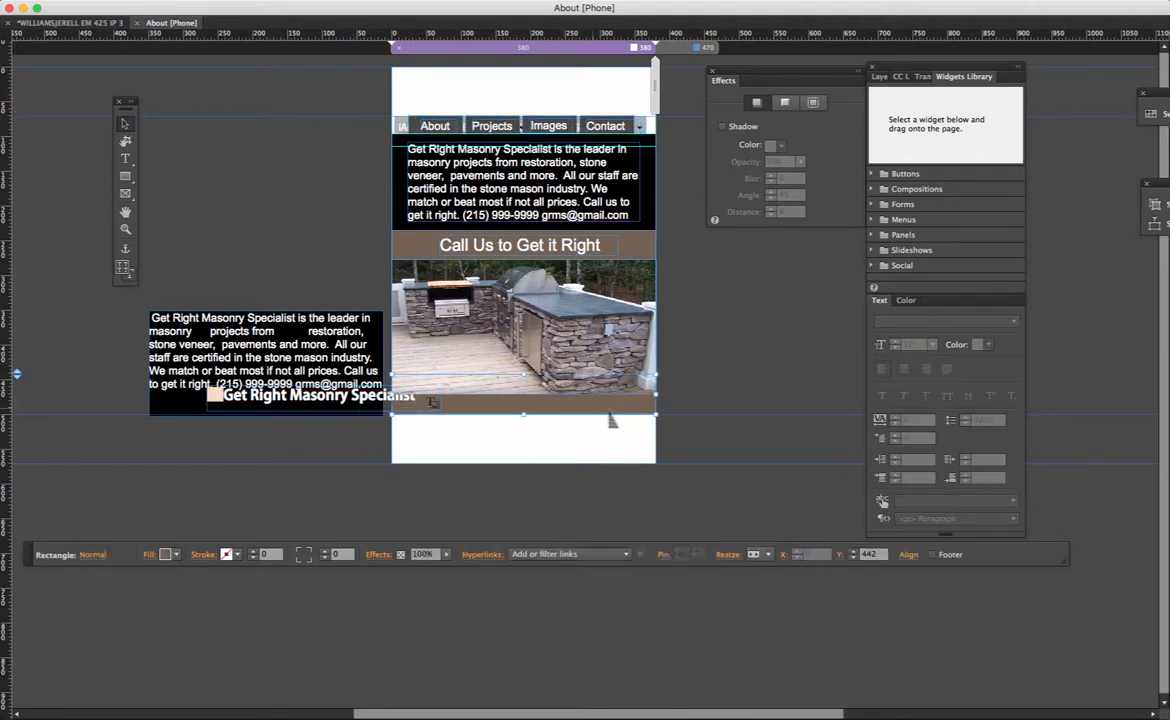
{"action": "left_click_drag", "start_coordinate": [535, 410], "coordinate": [557, 110]}
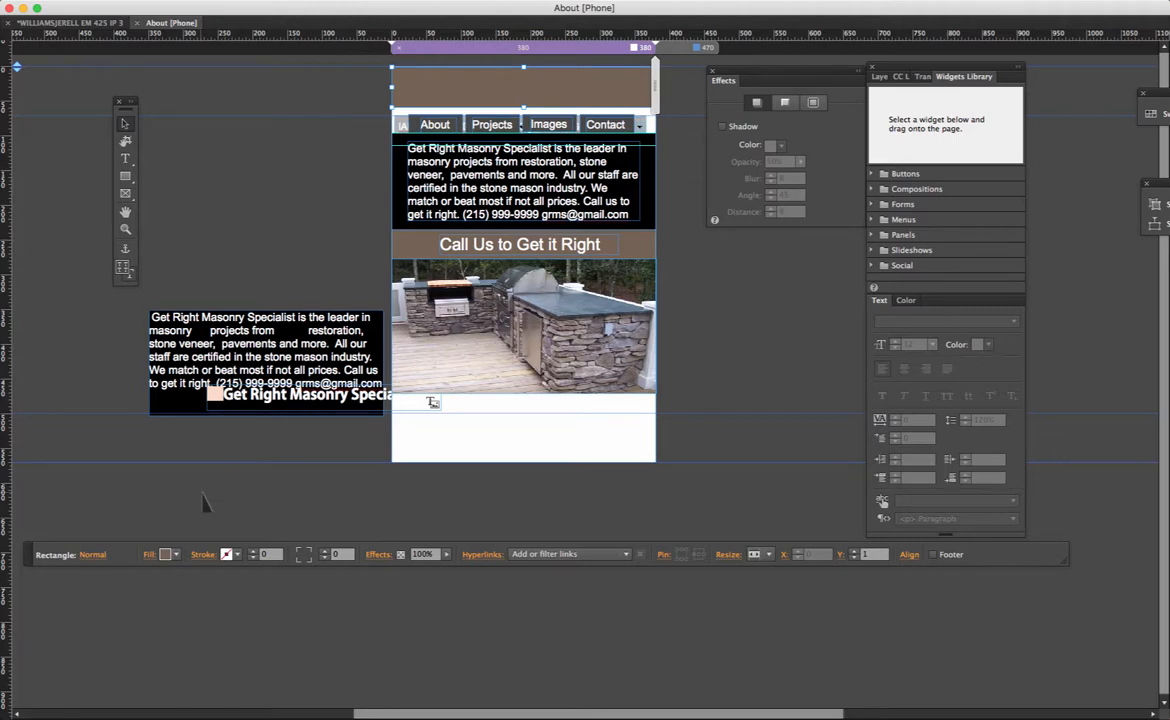
{"action": "left_click_drag", "start_coordinate": [431, 402], "coordinate": [637, 92]}
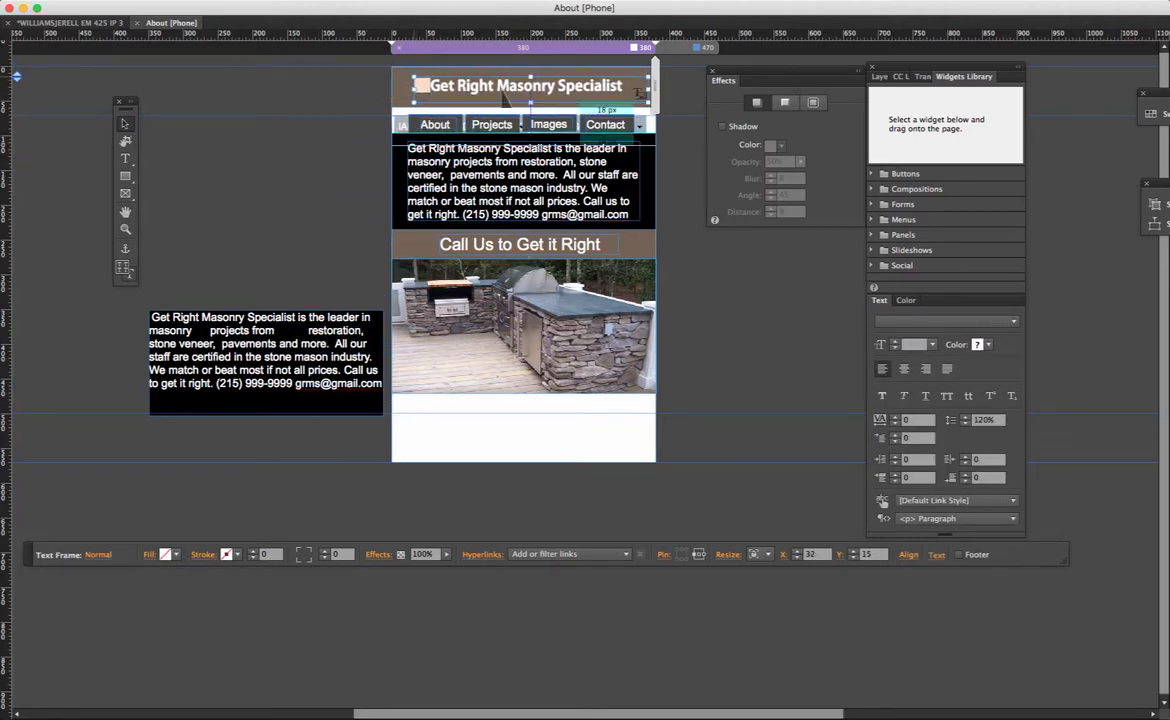
{"action": "left_click", "coordinate": [808, 366]}
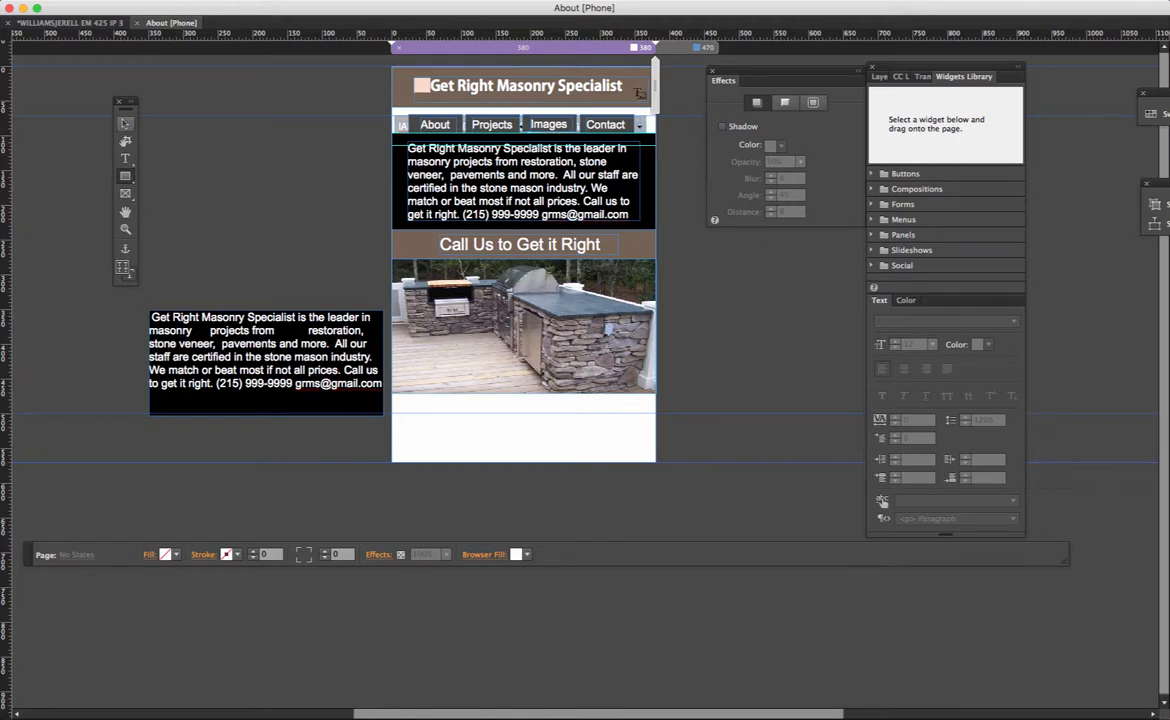
Step: Delete the spare black introduction text frame lying outside the page
{"action": "left_click_drag", "start_coordinate": [150, 305], "coordinate": [340, 462]}
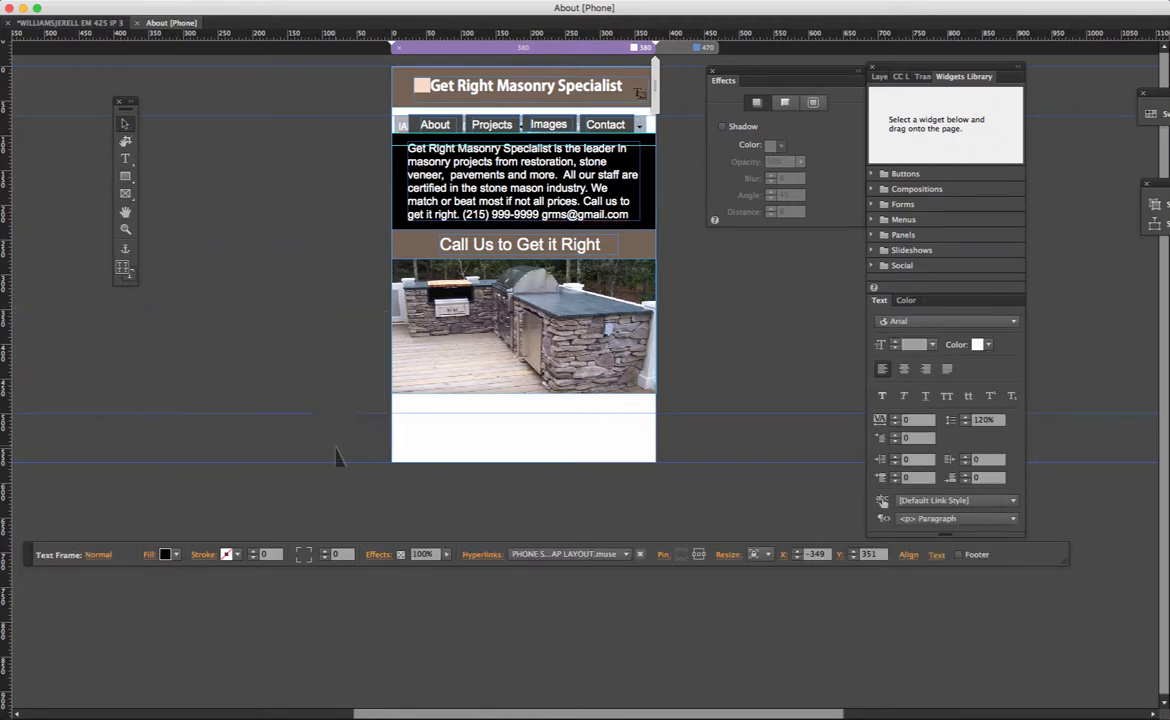
{"action": "left_click", "coordinate": [336, 457]}
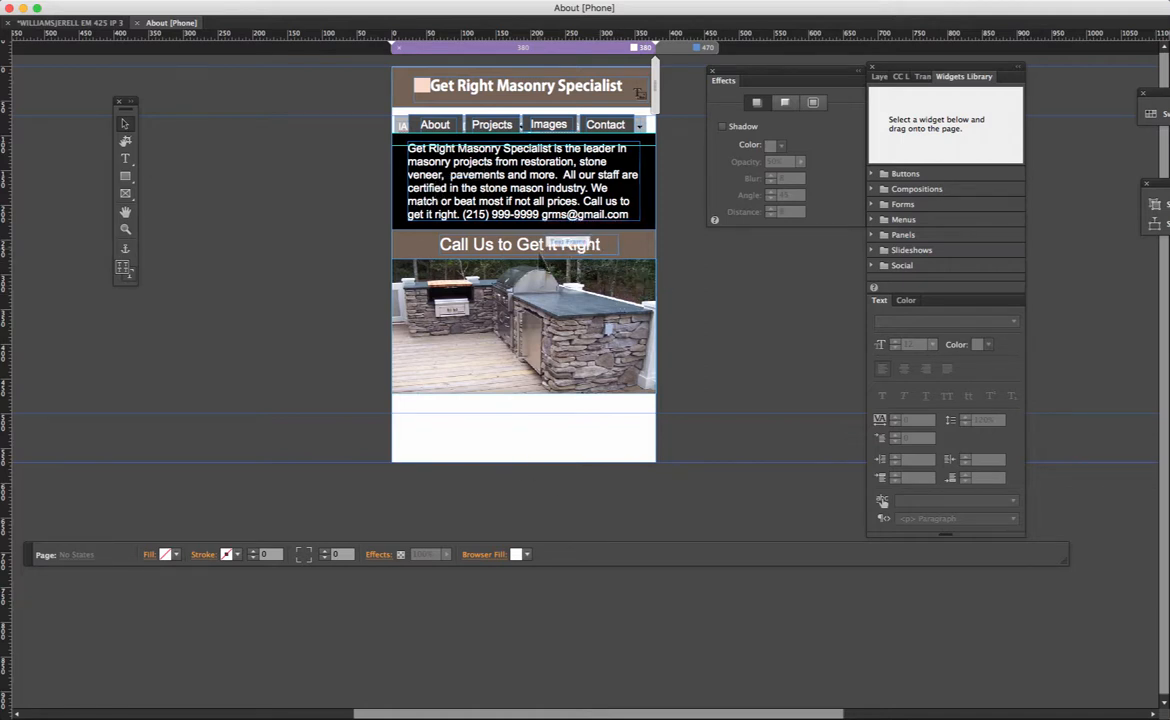
Step: Hyperlink the "Get Right Masonry Specialist" header title to the phone page lANDING:About
{"action": "left_click", "coordinate": [455, 252]}
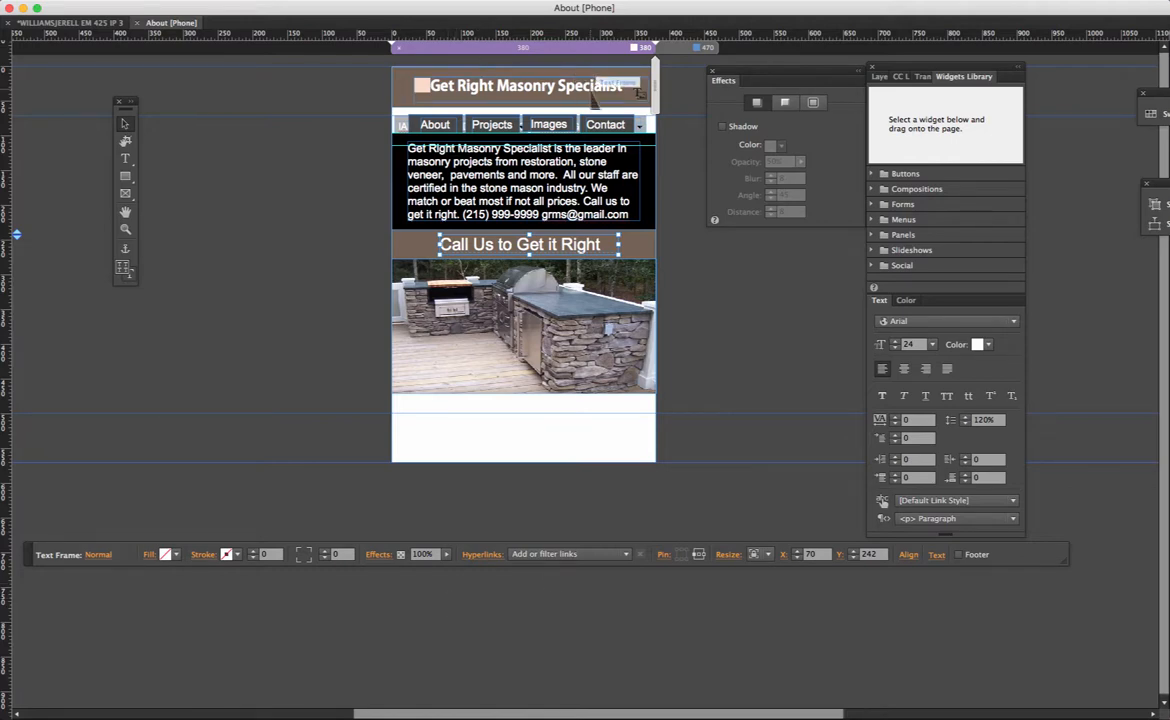
{"action": "left_click", "coordinate": [590, 98]}
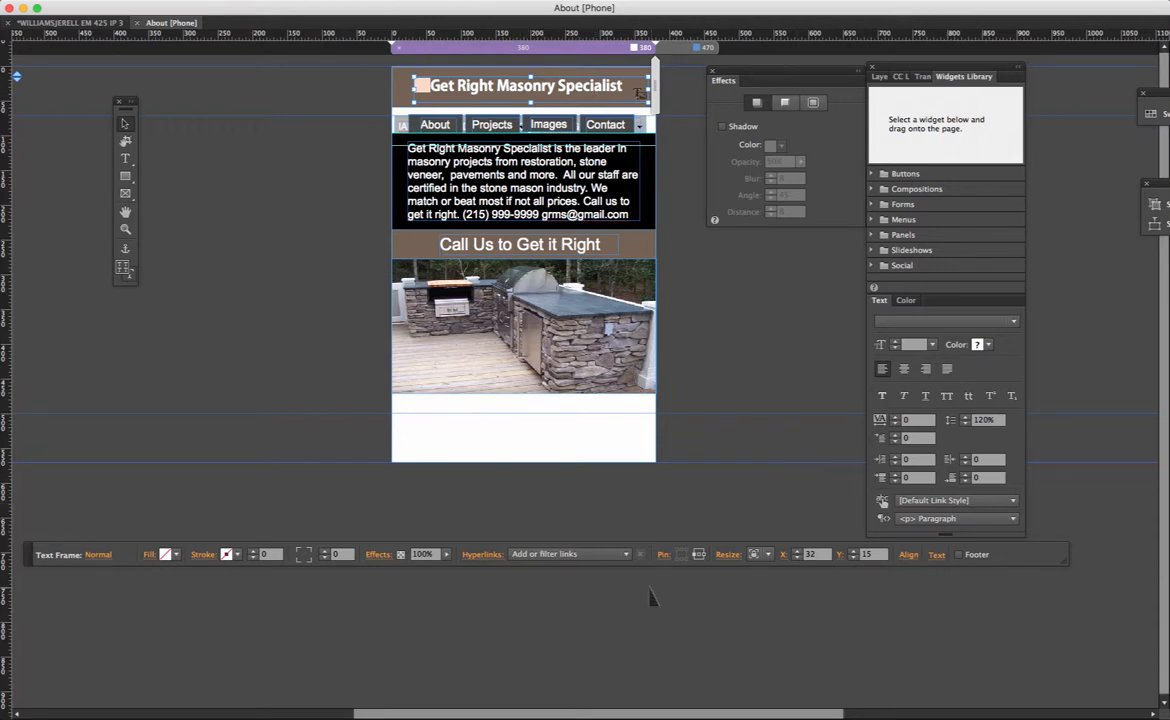
{"action": "left_click", "coordinate": [626, 554]}
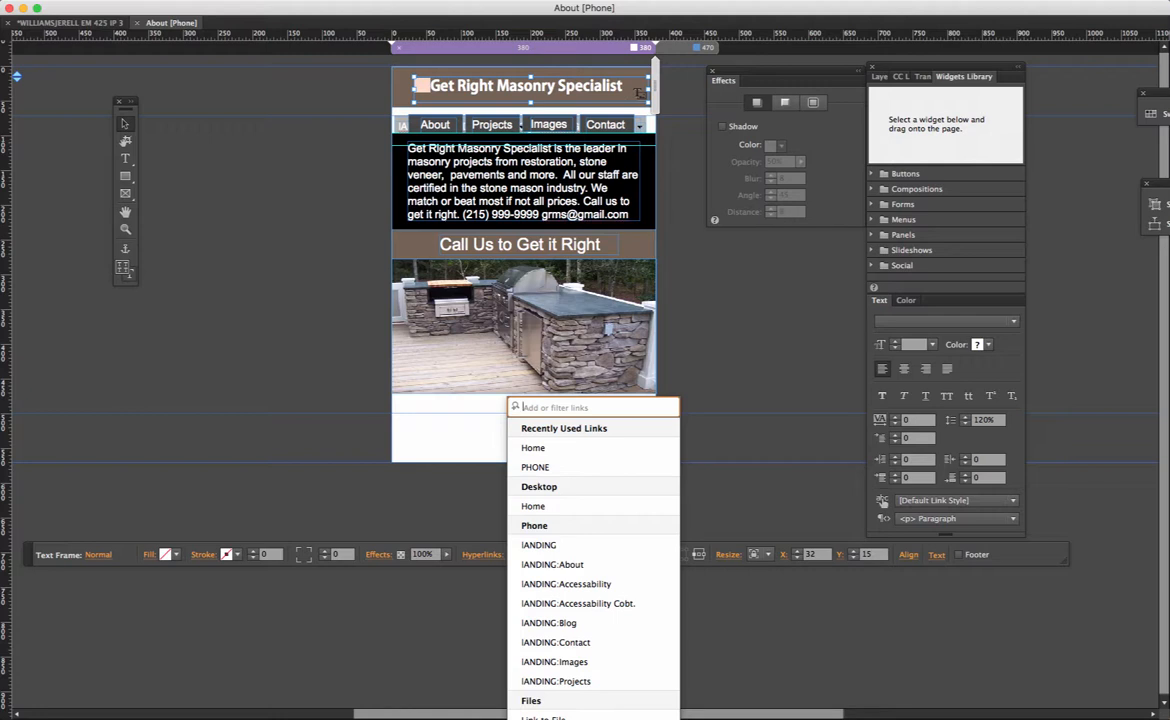
{"action": "left_click", "coordinate": [555, 564]}
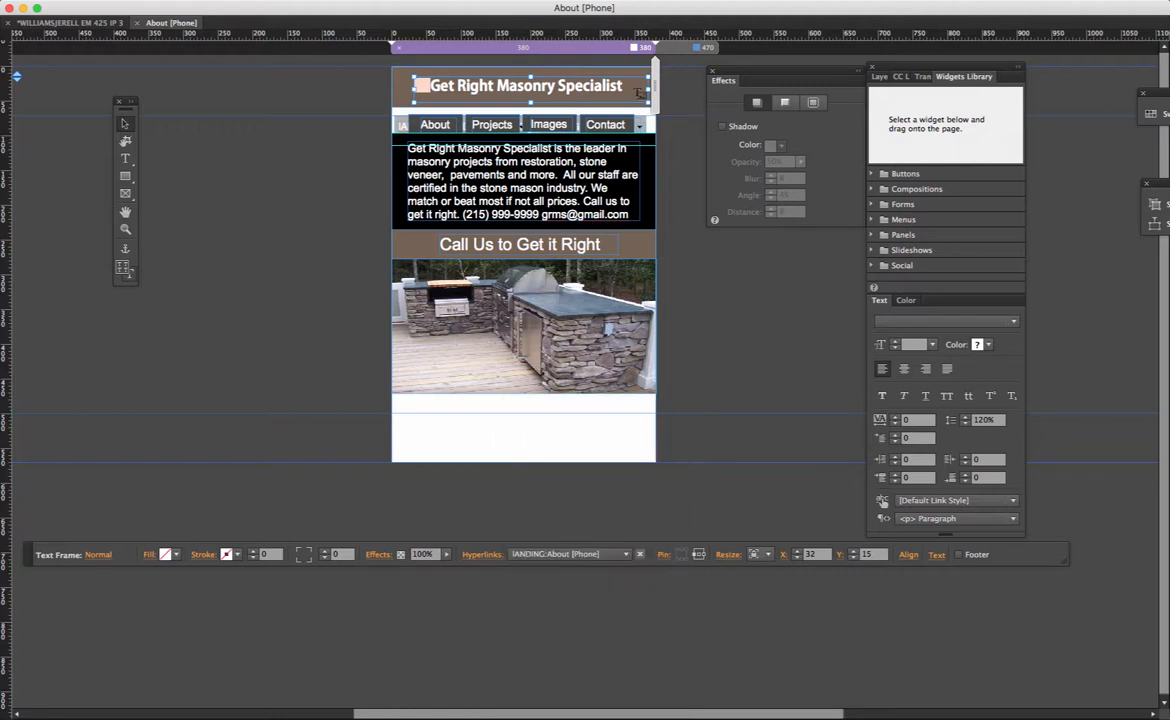